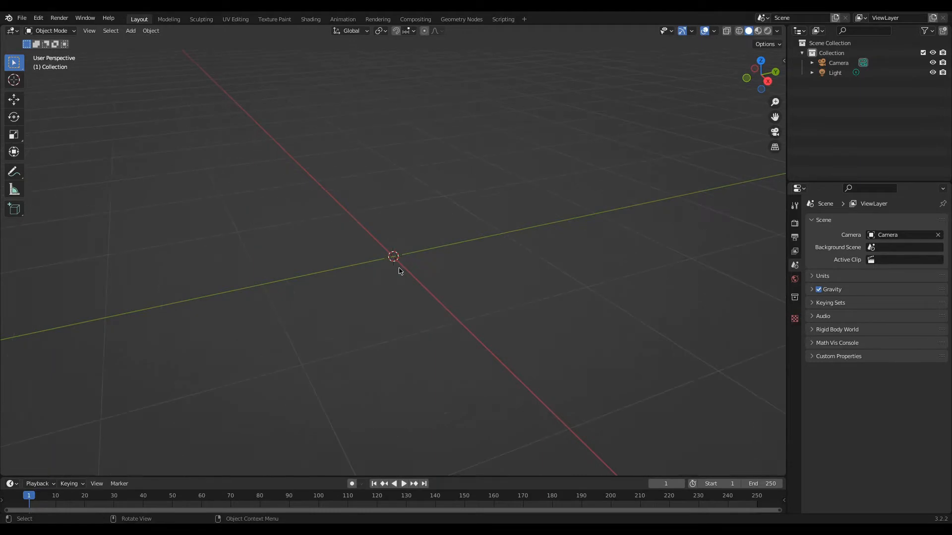
Add a mesh cylinder at the origin with a radius of 0.28 m and a depth of 1 m.
{"action": "key", "text": "shift+a"}
{"action": "mouse_move", "coordinate": [401, 270]}
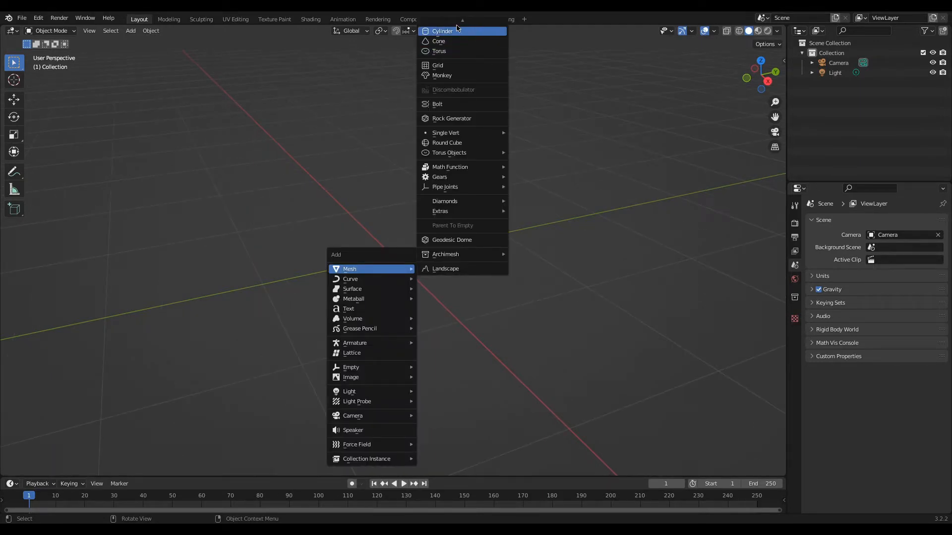
{"action": "left_click", "coordinate": [448, 31]}
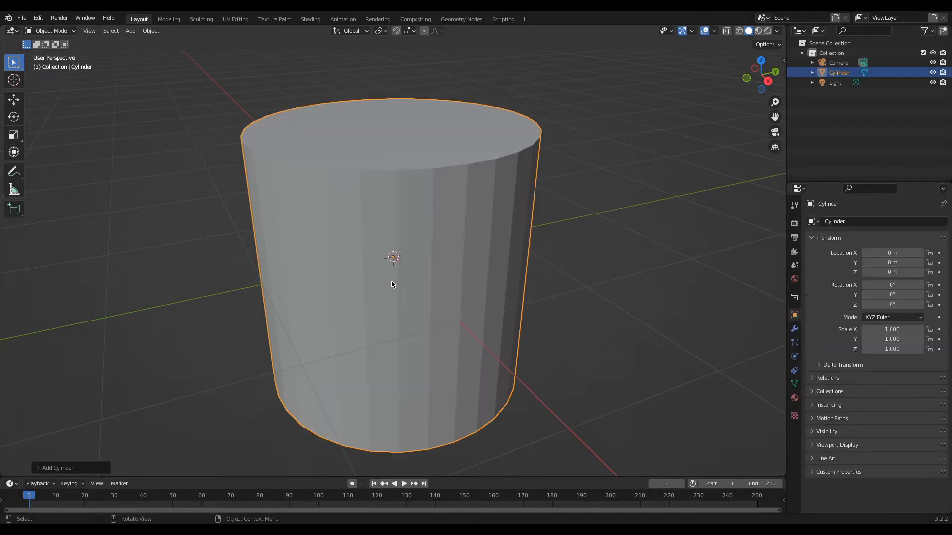
{"action": "left_click", "coordinate": [50, 469]}
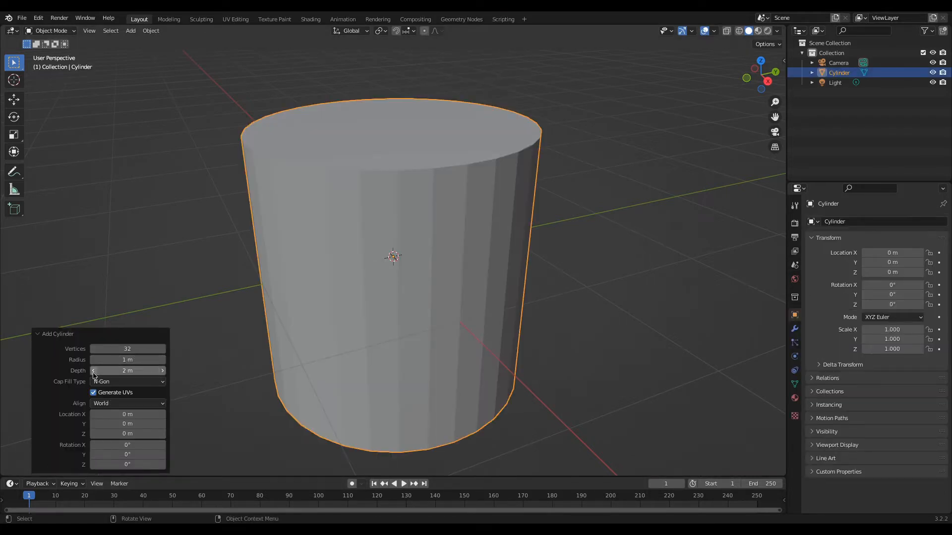
{"action": "left_click_drag", "start_coordinate": [138, 360], "coordinate": [96, 372]}
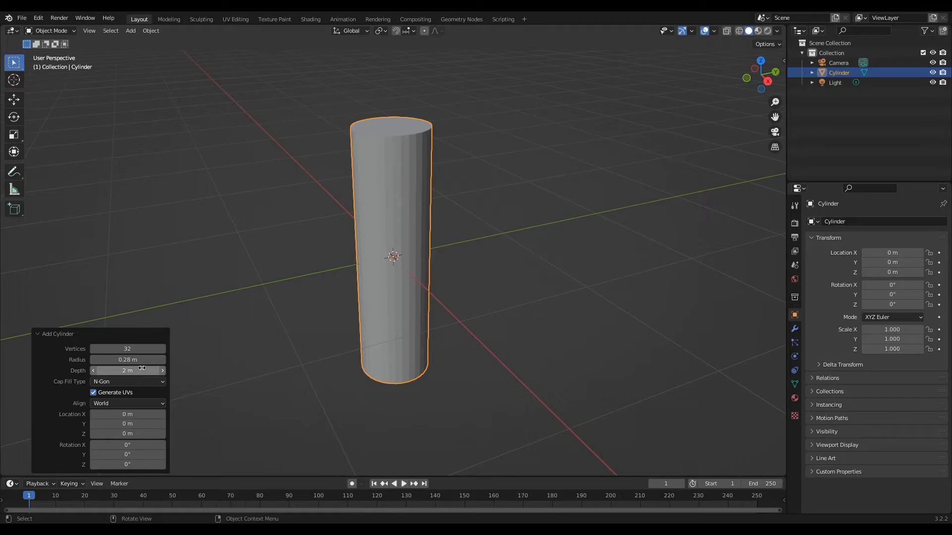
{"action": "left_click", "coordinate": [142, 368]}
{"action": "type", "text": "1"}
{"action": "key", "text": "Return"}
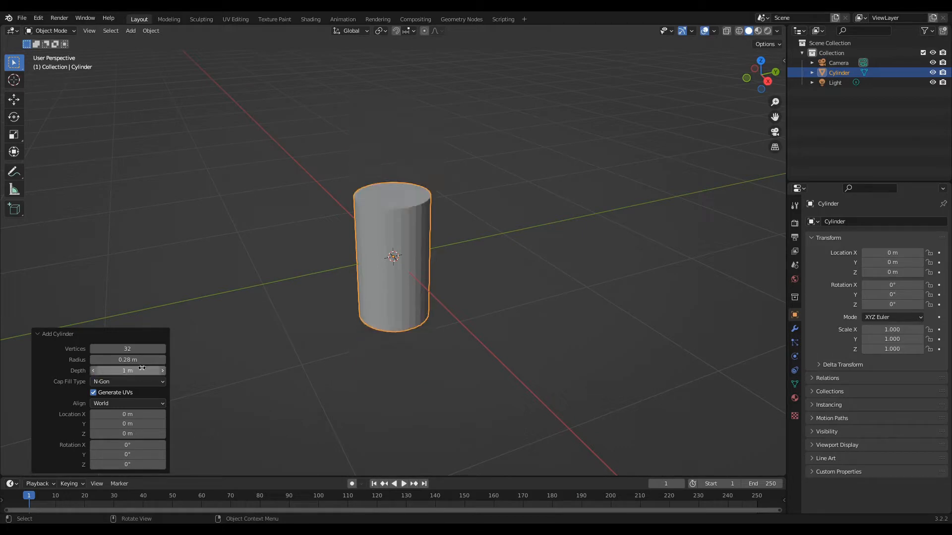
Add a human metarig armature at the origin as a size reference for the cylinder.
{"action": "scroll", "coordinate": [352, 296], "scroll_direction": "down", "scroll_amount": 1}
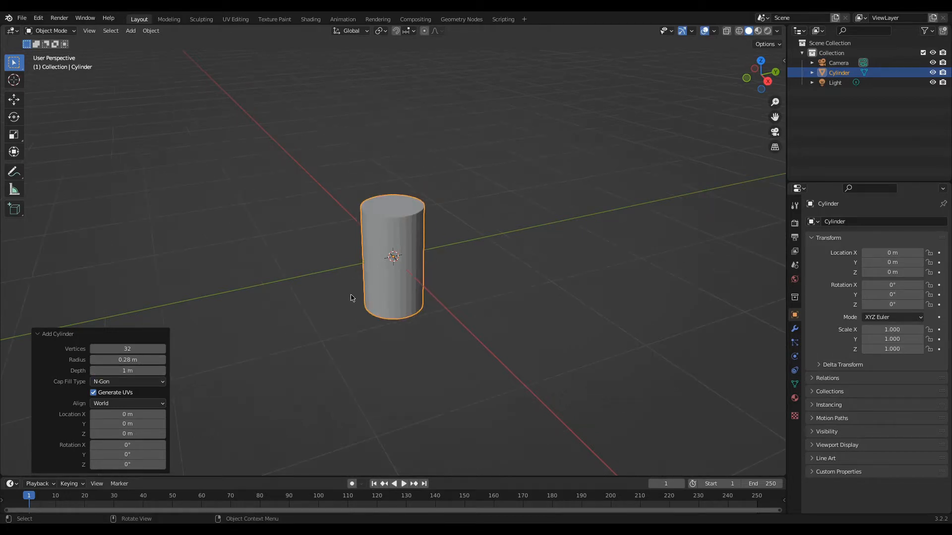
{"action": "scroll", "coordinate": [352, 295], "scroll_direction": "down", "scroll_amount": 1}
{"action": "scroll", "coordinate": [352, 296], "scroll_direction": "up", "scroll_amount": 1}
{"action": "middle_click_drag", "start_coordinate": [352, 295], "coordinate": [446, 282]}
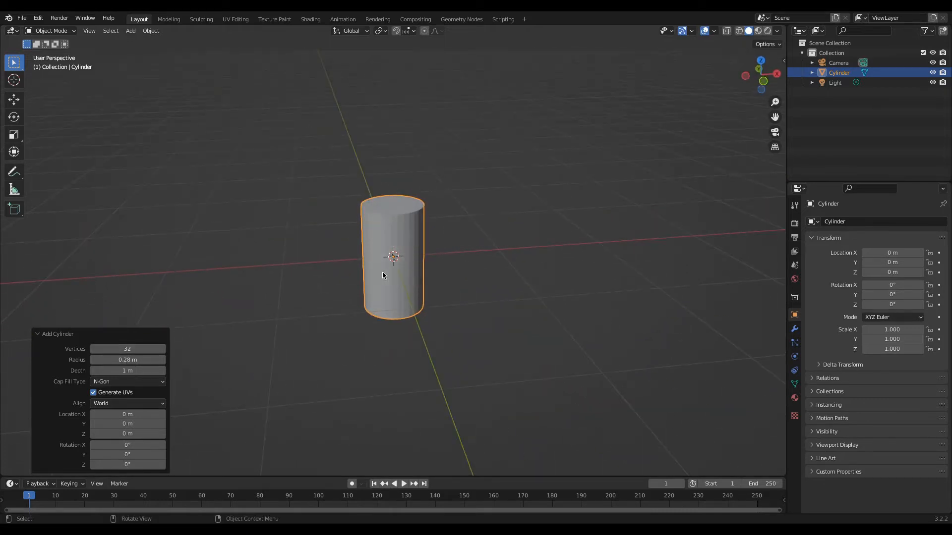
{"action": "middle_click_drag", "start_coordinate": [382, 271], "coordinate": [376, 286]}
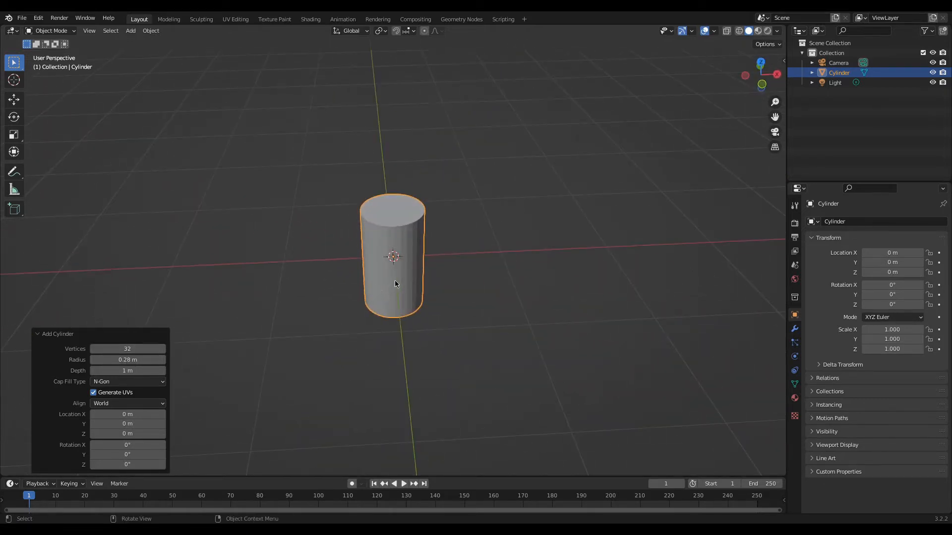
{"action": "key", "text": "shift+a"}
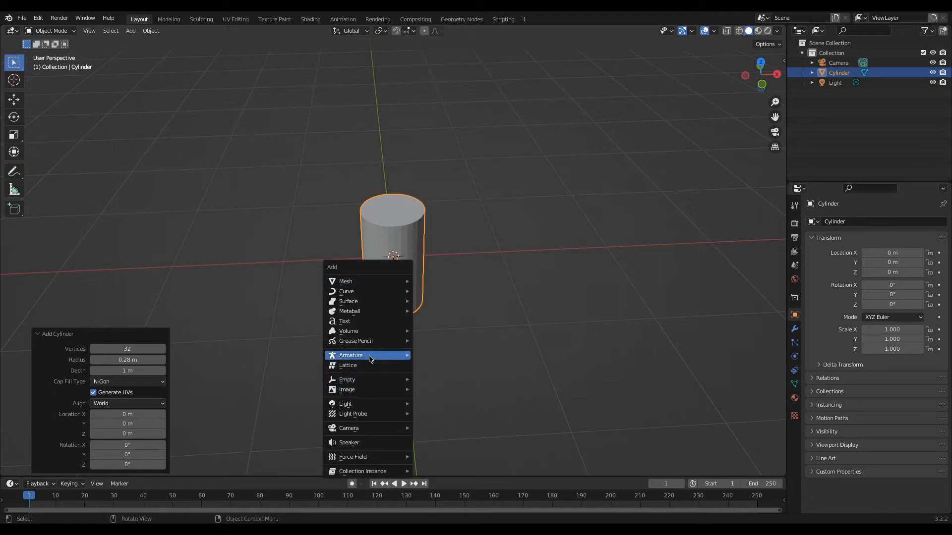
{"action": "mouse_move", "coordinate": [370, 359]}
{"action": "left_click", "coordinate": [477, 366]}
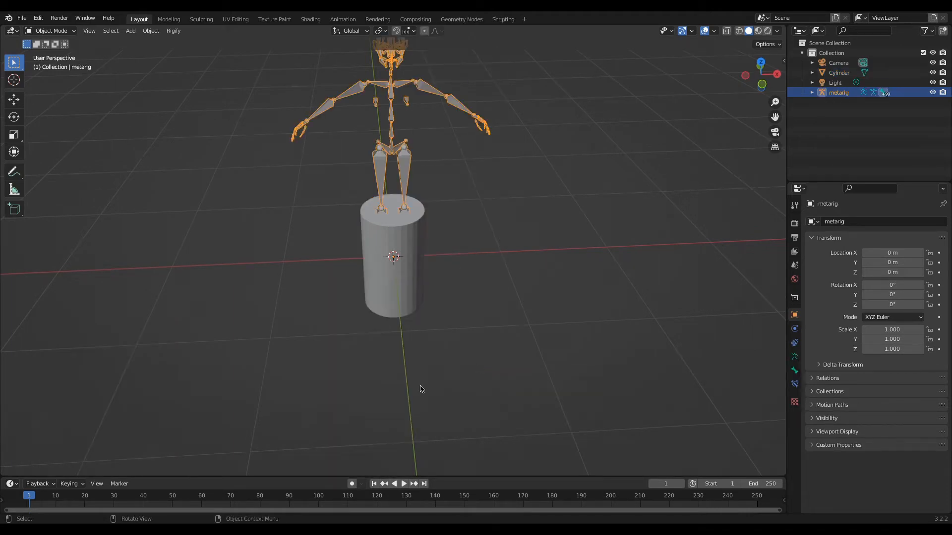
Raise the cylinder about 0.49 m along Z so it stands around the metarig's legs.
{"action": "scroll", "coordinate": [376, 400], "scroll_direction": "down", "scroll_amount": 2}
{"action": "middle_click_drag", "start_coordinate": [382, 365], "coordinate": [396, 342]}
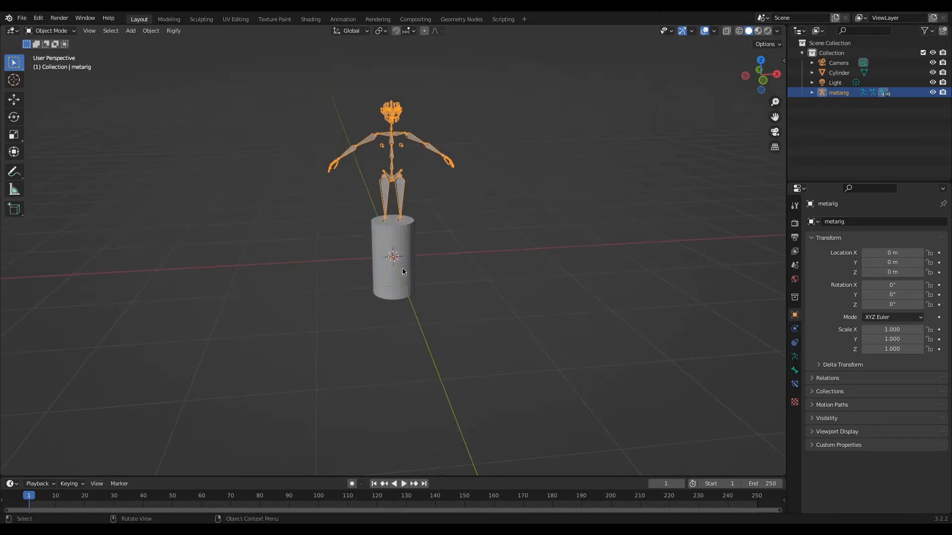
{"action": "left_click", "coordinate": [403, 271]}
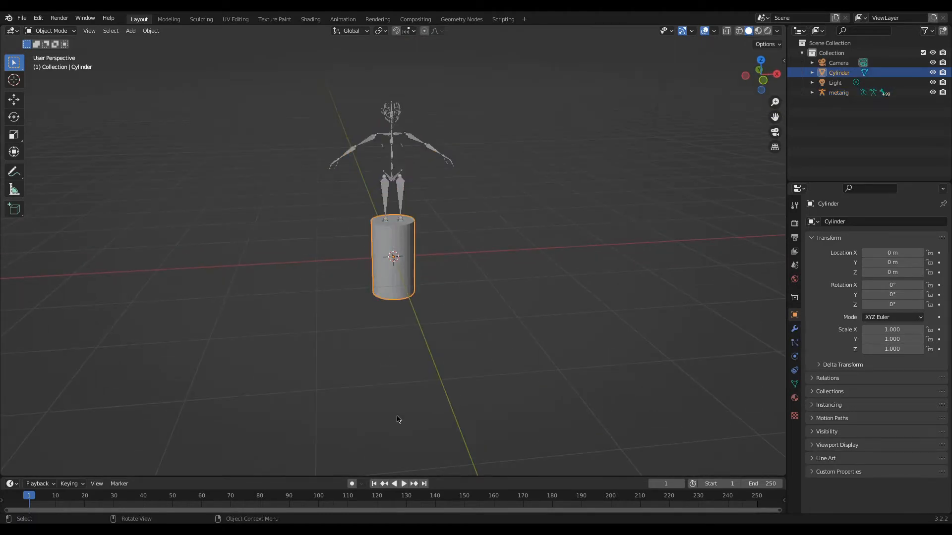
{"action": "key", "text": "KP_1"}
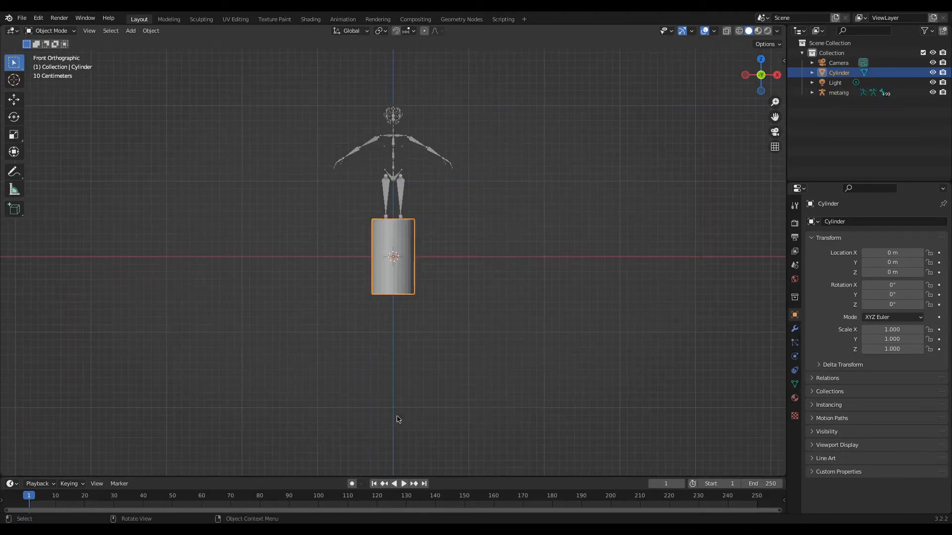
{"action": "key", "text": "g"}
{"action": "key", "text": "z"}
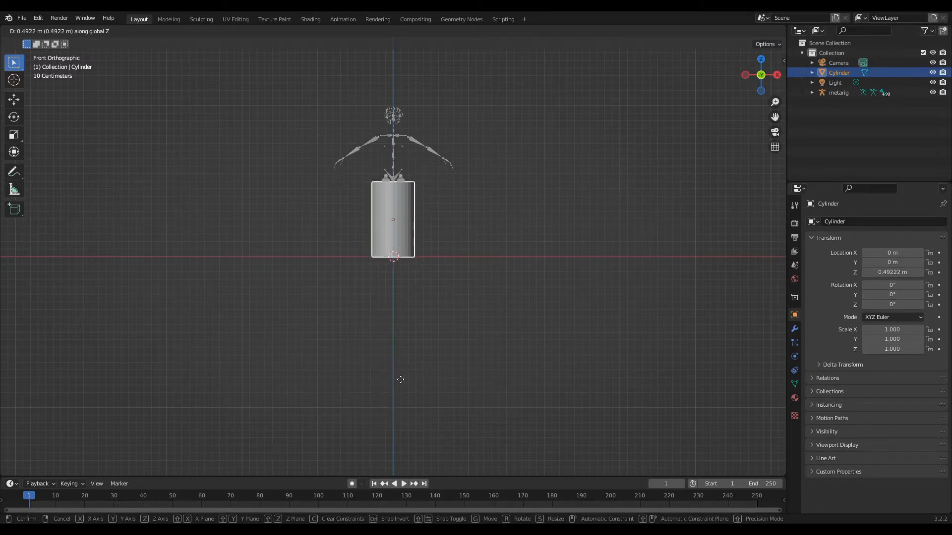
{"action": "left_click", "coordinate": [400, 379]}
Nudge the cylinder up by about another 0.024 m along Z, close to the metarig's foot level.
{"action": "scroll", "coordinate": [373, 234], "scroll_direction": "up", "scroll_amount": 5}
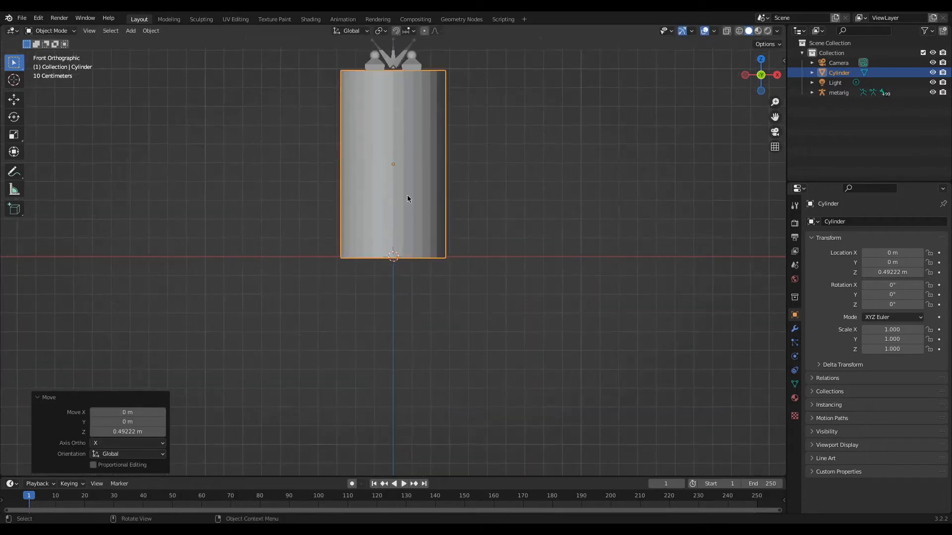
{"action": "middle_click_drag", "start_coordinate": [407, 198], "coordinate": [403, 357], "text": "shift"}
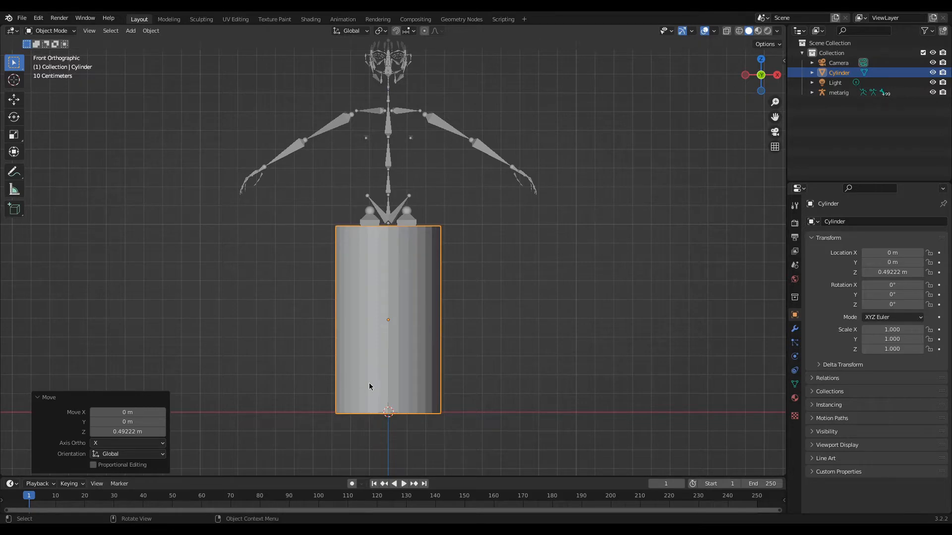
{"action": "scroll", "coordinate": [390, 438], "scroll_direction": "up", "scroll_amount": 4}
{"action": "scroll", "coordinate": [390, 439], "scroll_direction": "down", "scroll_amount": 4}
{"action": "key", "text": "g"}
{"action": "key", "text": "z"}
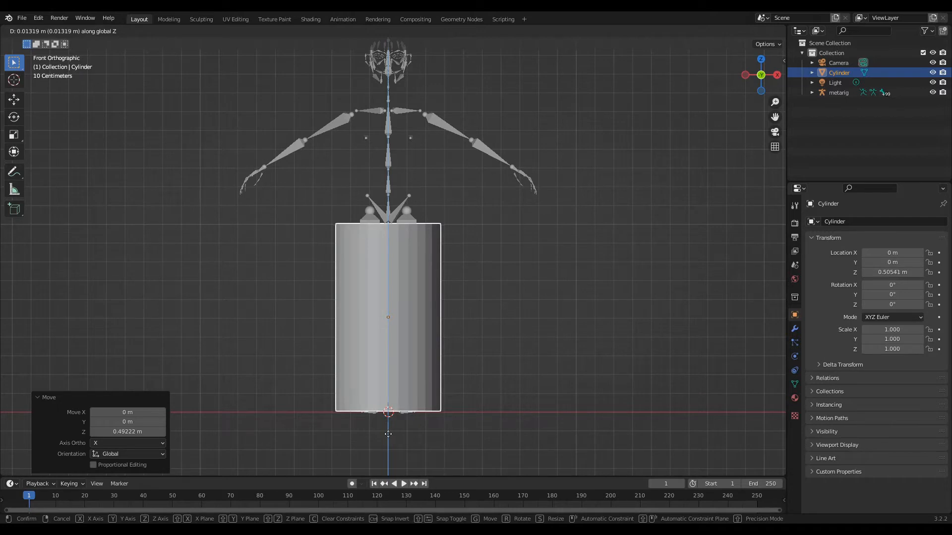
{"action": "left_click", "coordinate": [387, 435]}
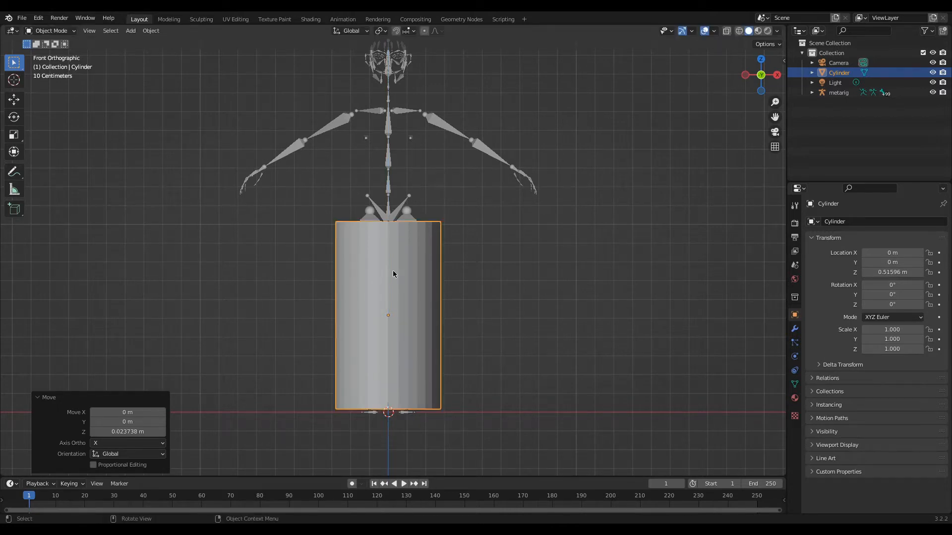
Hide the metarig in the viewport and put the cylinder into Edit Mode with face selection.
{"action": "middle_click_drag", "start_coordinate": [392, 274], "coordinate": [417, 315]}
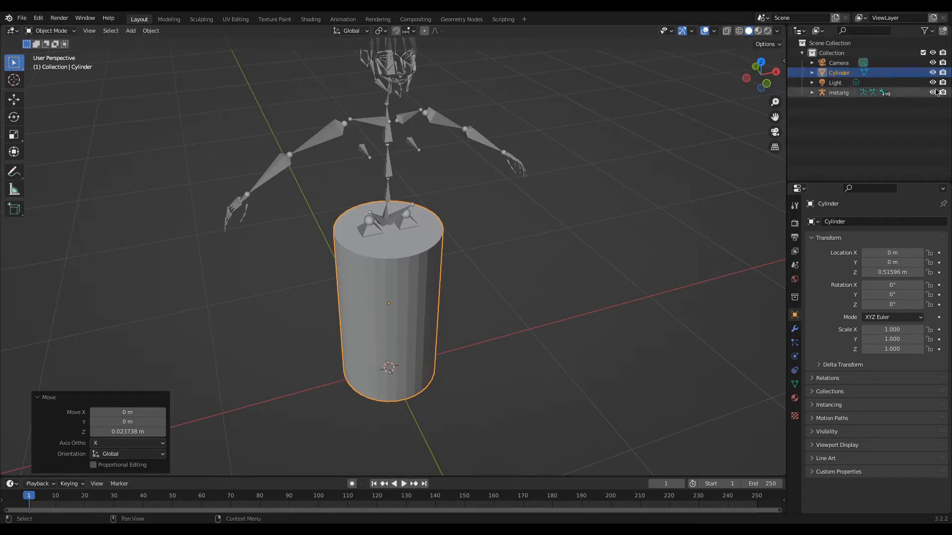
{"action": "left_click", "coordinate": [933, 92]}
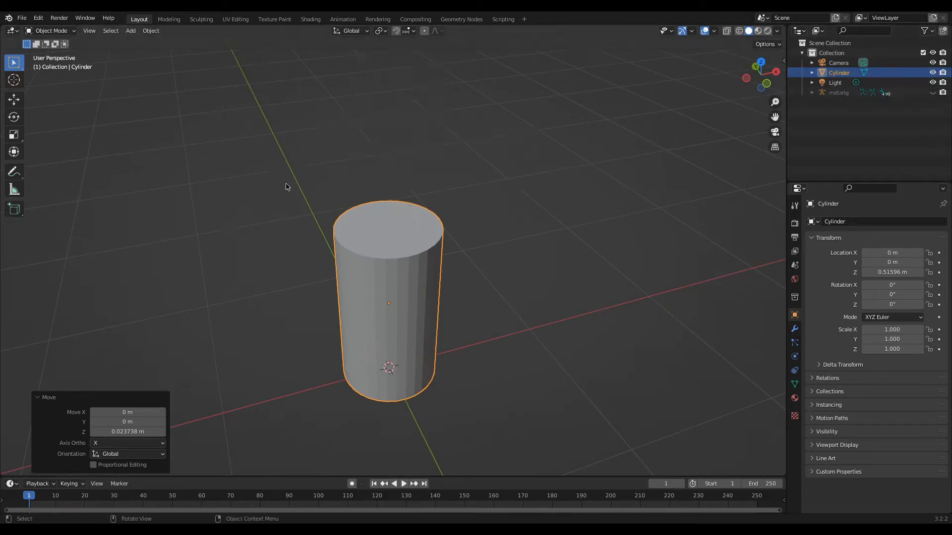
{"action": "middle_click_drag", "start_coordinate": [474, 328], "coordinate": [343, 349]}
{"action": "middle_click_drag", "start_coordinate": [384, 268], "coordinate": [423, 276]}
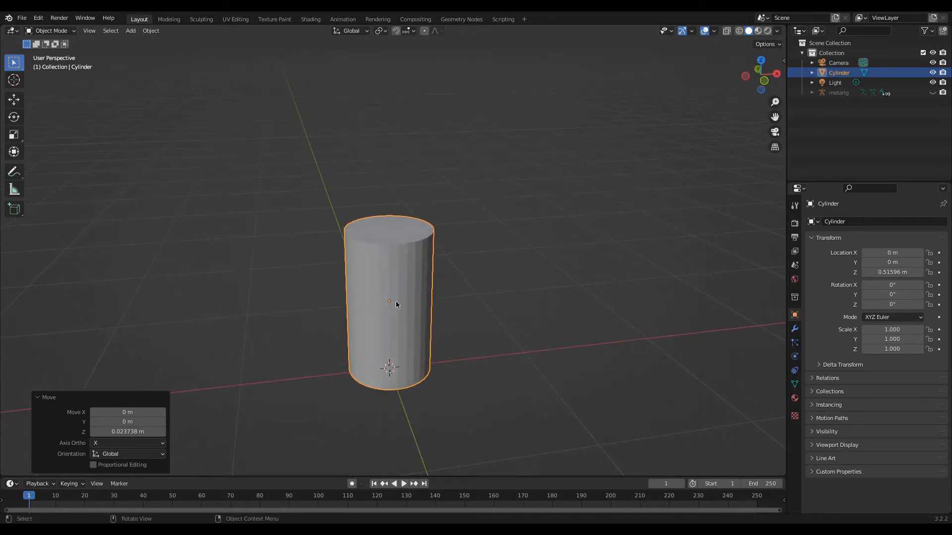
{"action": "key", "text": "Tab"}
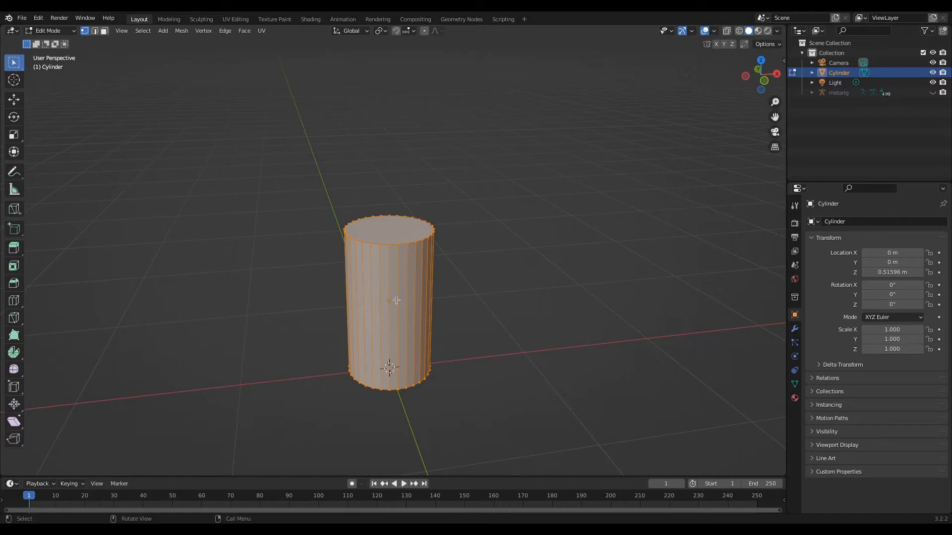
{"action": "key", "text": "3"}
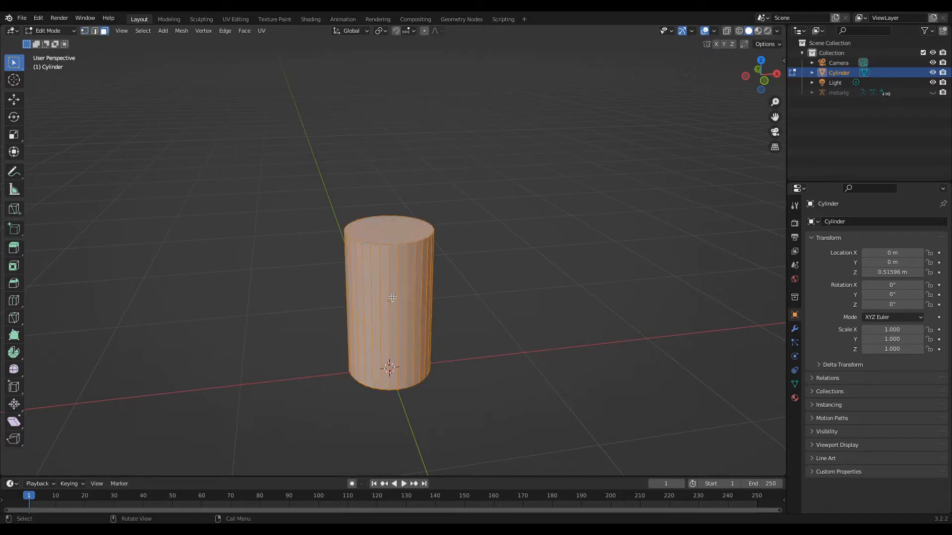
Scale the cylinder's top face to about 0.141 in X and Y only, tapering it into a cone.
{"action": "left_click", "coordinate": [377, 231]}
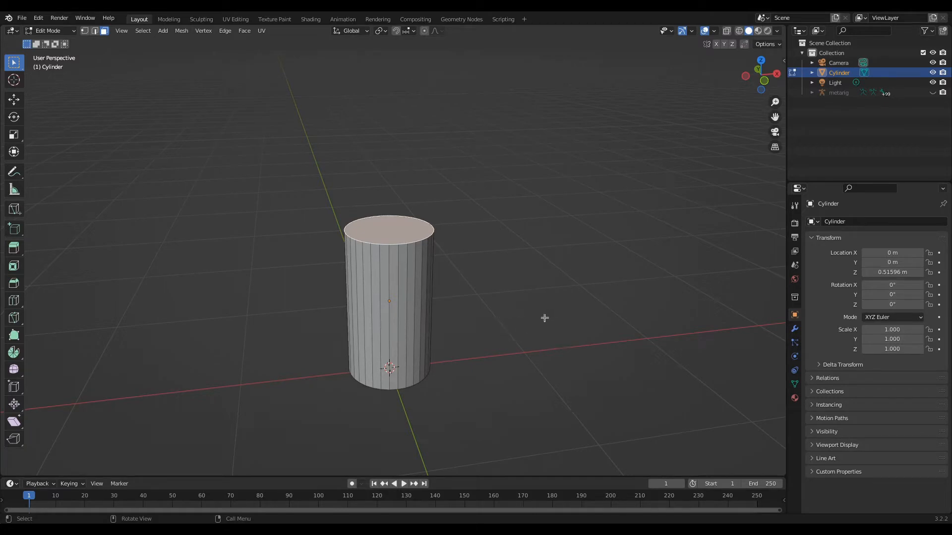
{"action": "key", "text": "s"}
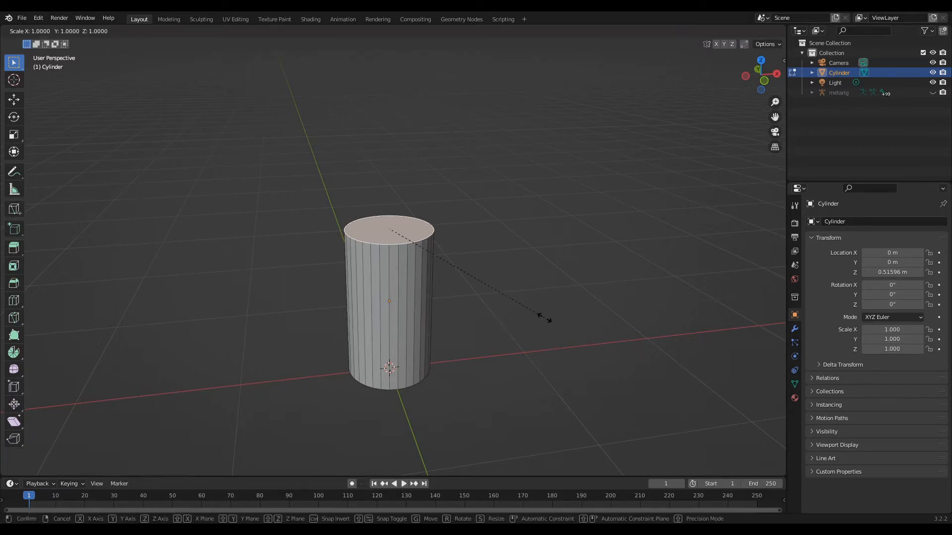
{"action": "key", "text": "shift+z"}
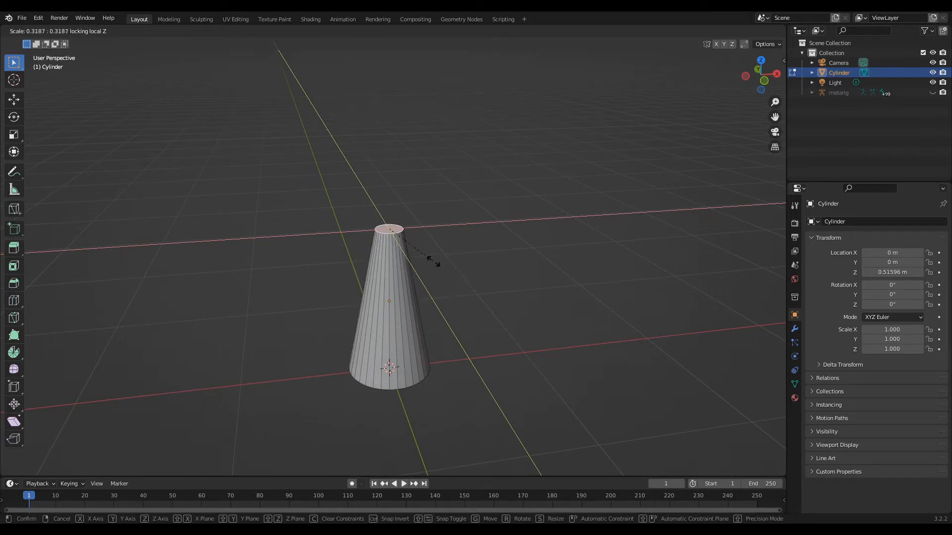
{"action": "left_click", "coordinate": [404, 249]}
Bevel the edges of the cone's small top face with a width of about 0.007 m and one segment.
{"action": "scroll", "coordinate": [449, 280], "scroll_direction": "down", "scroll_amount": 2}
{"action": "scroll", "coordinate": [450, 279], "scroll_direction": "up", "scroll_amount": 5}
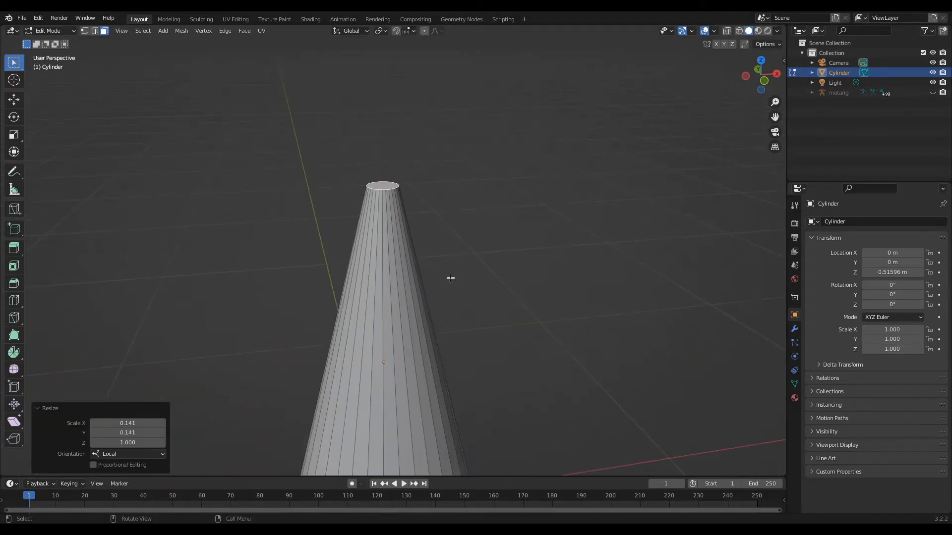
{"action": "middle_click_drag", "start_coordinate": [450, 279], "coordinate": [459, 307]}
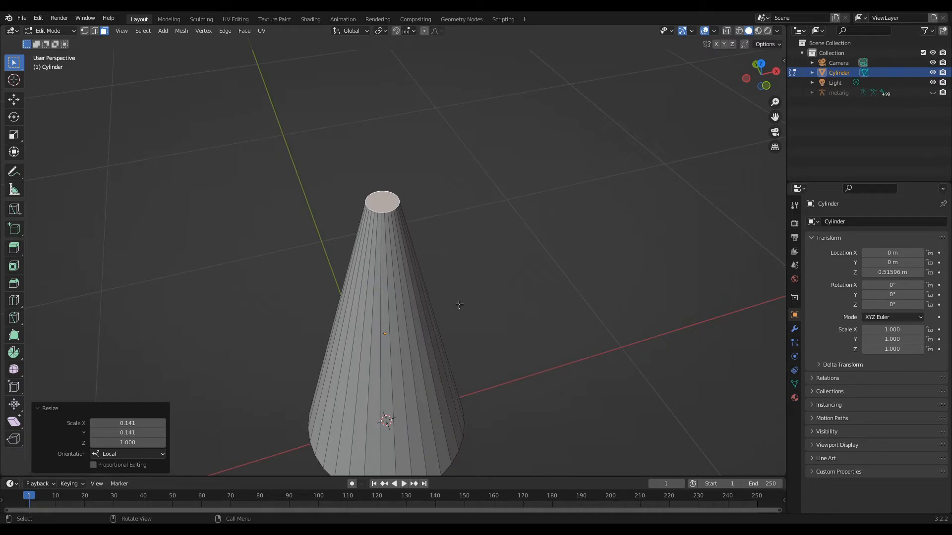
{"action": "key", "text": "ctrl+b"}
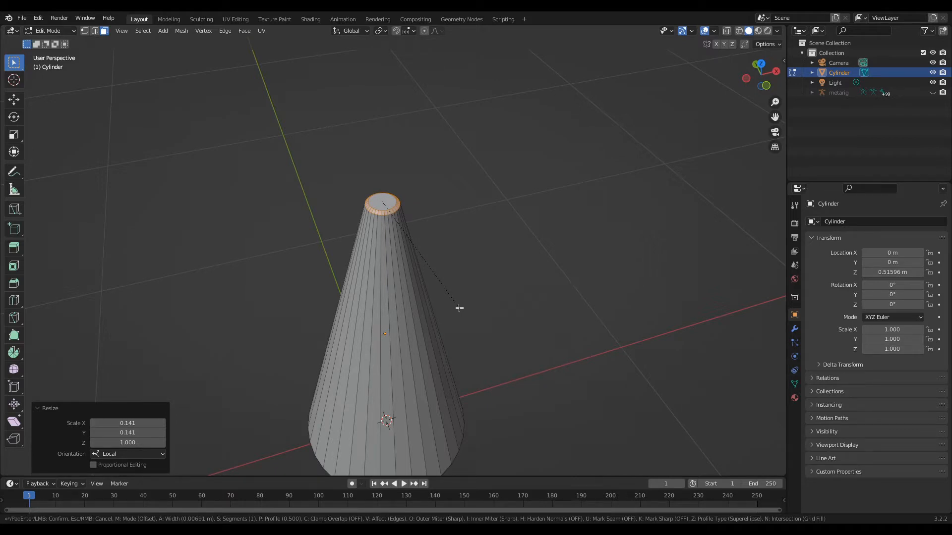
{"action": "left_click", "coordinate": [459, 308]}
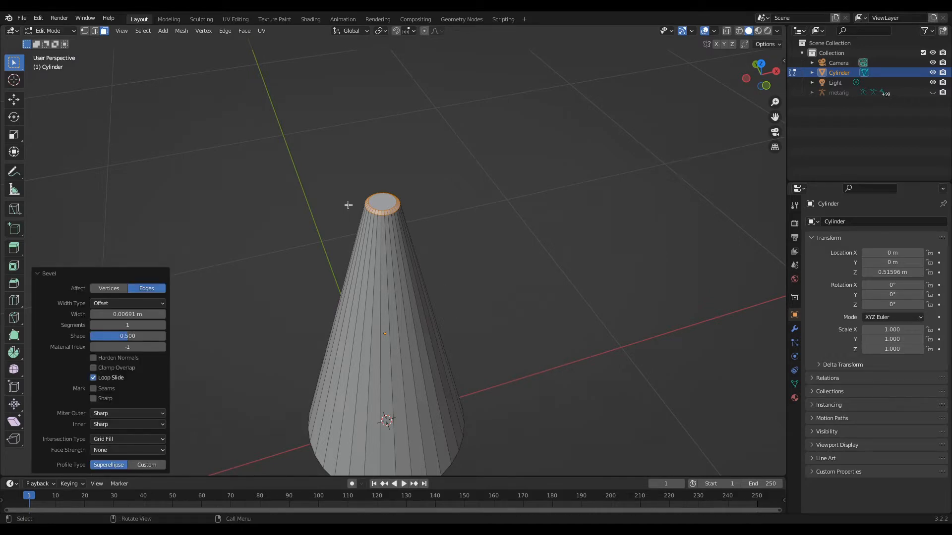
Extrude the cone's bottom face downward by about 0.007 m.
{"action": "middle_click_drag", "start_coordinate": [419, 302], "coordinate": [436, 253]}
{"action": "middle_click_drag", "start_coordinate": [425, 393], "coordinate": [426, 229], "text": "shift"}
{"action": "middle_click_drag", "start_coordinate": [397, 402], "coordinate": [404, 347]}
{"action": "left_click", "coordinate": [402, 314]}
{"action": "middle_click_drag", "start_coordinate": [403, 314], "coordinate": [482, 282]}
{"action": "key", "text": "e"}
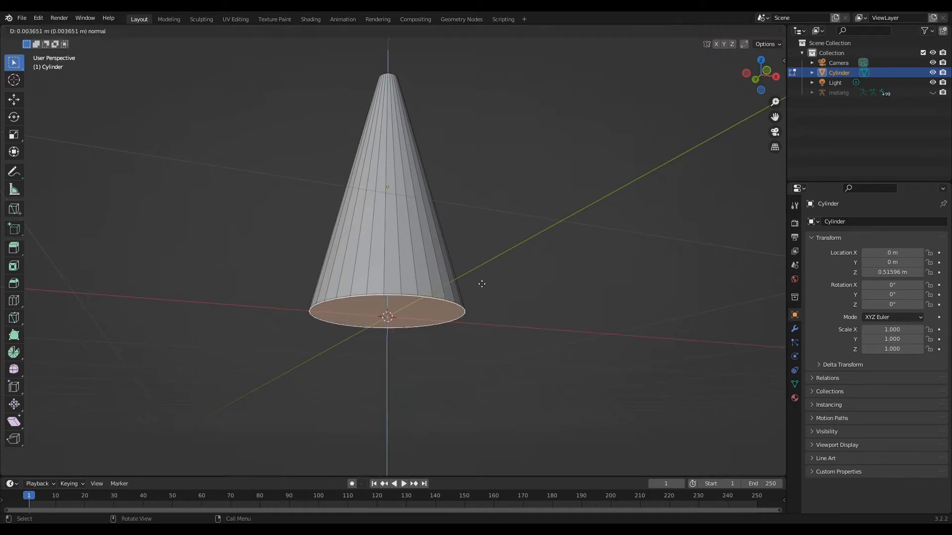
{"action": "left_click", "coordinate": [481, 285]}
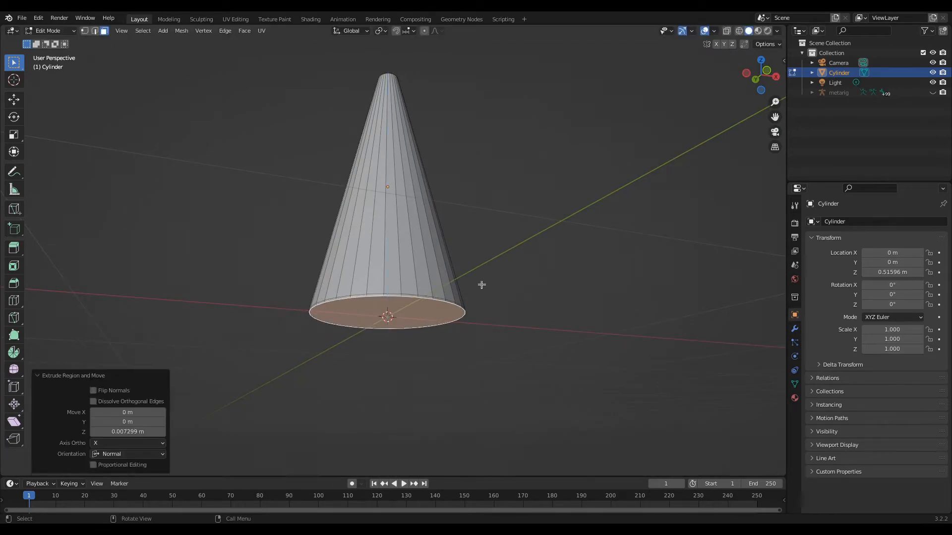
Scale the extruded bottom face to about 2.098 in X and Y only to form a wide round base.
{"action": "key", "text": "s"}
{"action": "key", "text": "shift+z"}
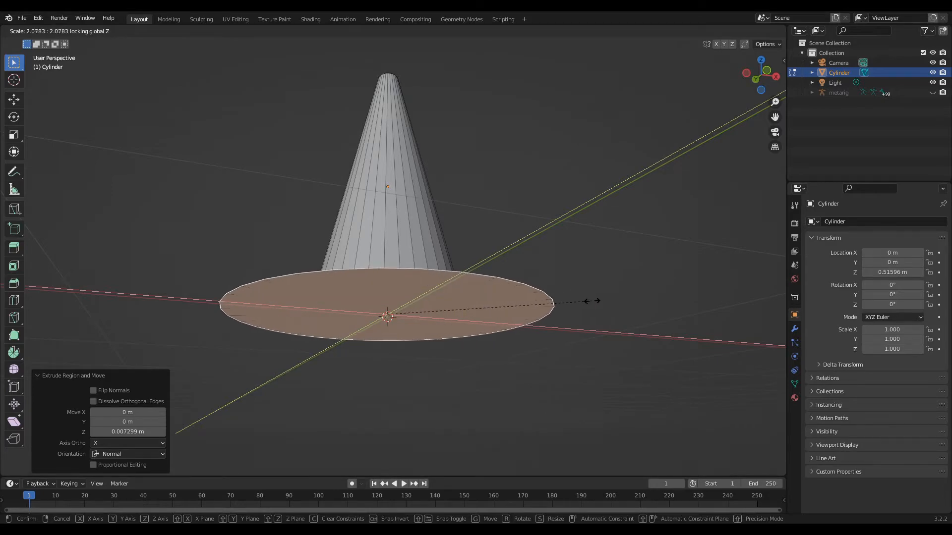
{"action": "left_click", "coordinate": [592, 300]}
Extrude the wide round base face downward by about 0.022 m to give the base thickness.
{"action": "middle_click_drag", "start_coordinate": [591, 300], "coordinate": [554, 302]}
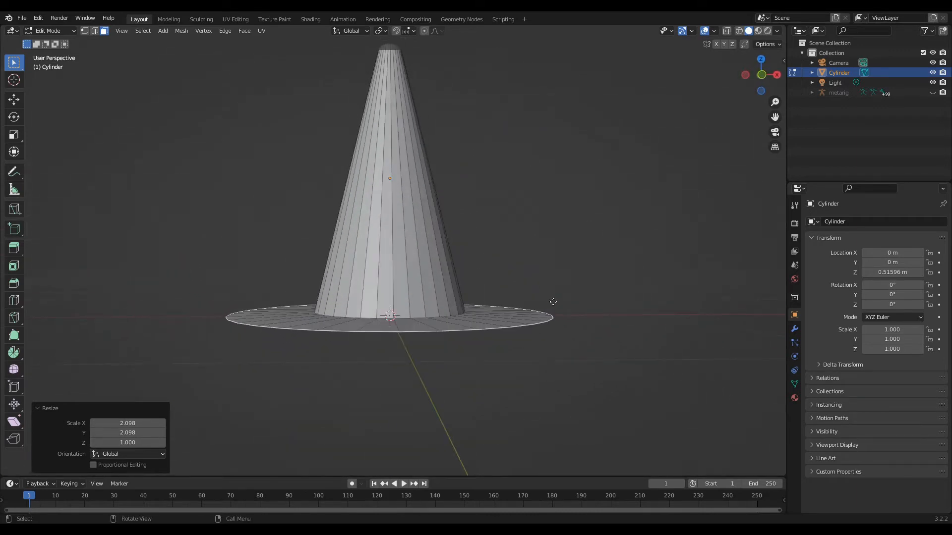
{"action": "key", "text": "e"}
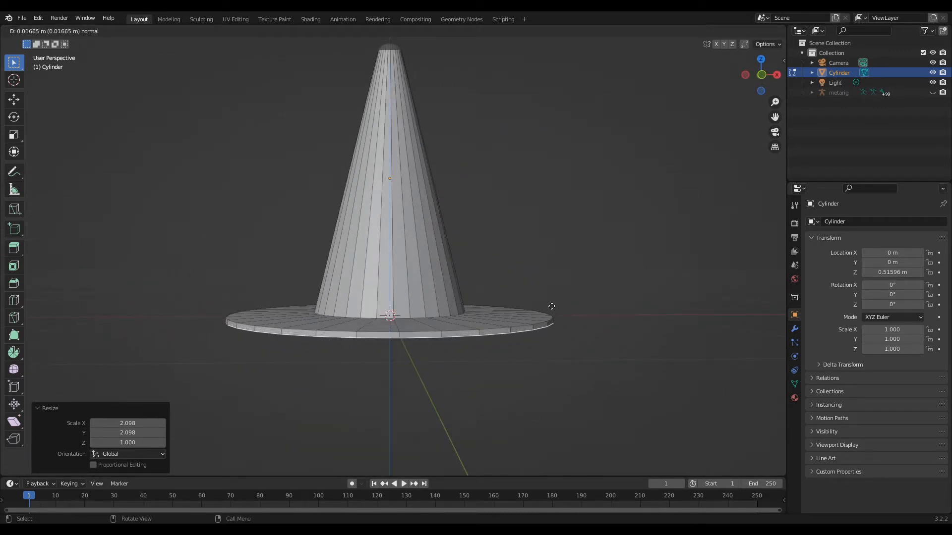
{"action": "left_click", "coordinate": [552, 306]}
Add four horizontal loop cuts around the cone body, sliding them toward the tip with a factor of about -0.502.
{"action": "middle_click_drag", "start_coordinate": [571, 276], "coordinate": [397, 384]}
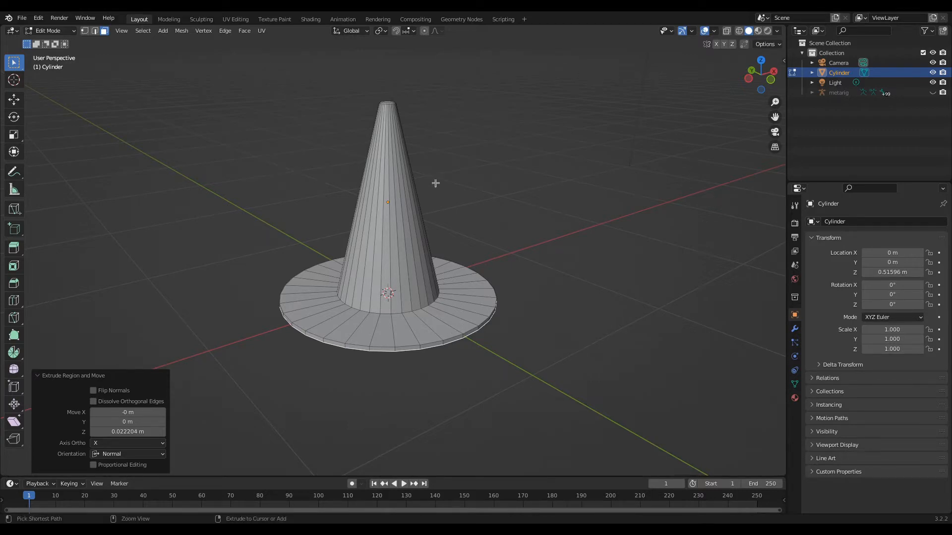
{"action": "key", "text": "ctrl+r"}
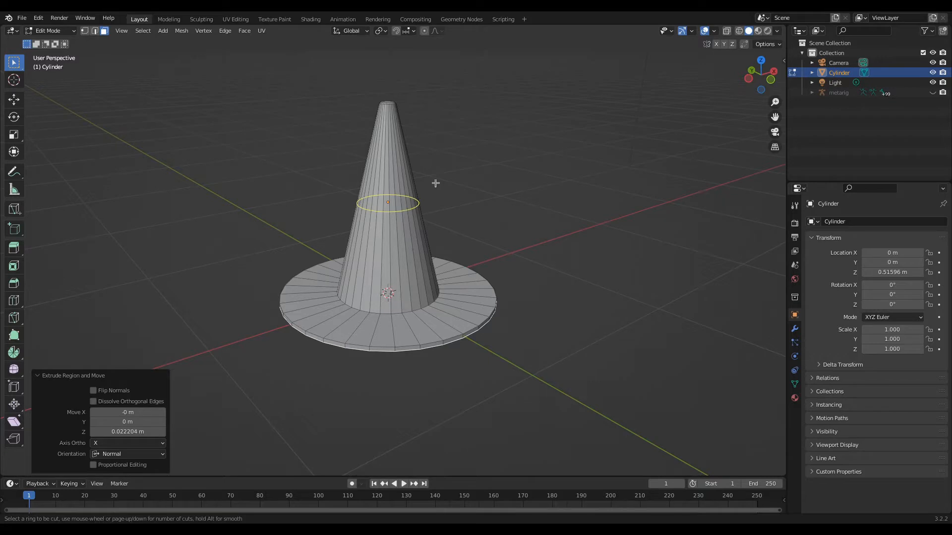
{"action": "scroll", "coordinate": [436, 183], "scroll_direction": "up", "scroll_amount": 1}
{"action": "scroll", "coordinate": [436, 183], "scroll_direction": "up", "scroll_amount": 1}
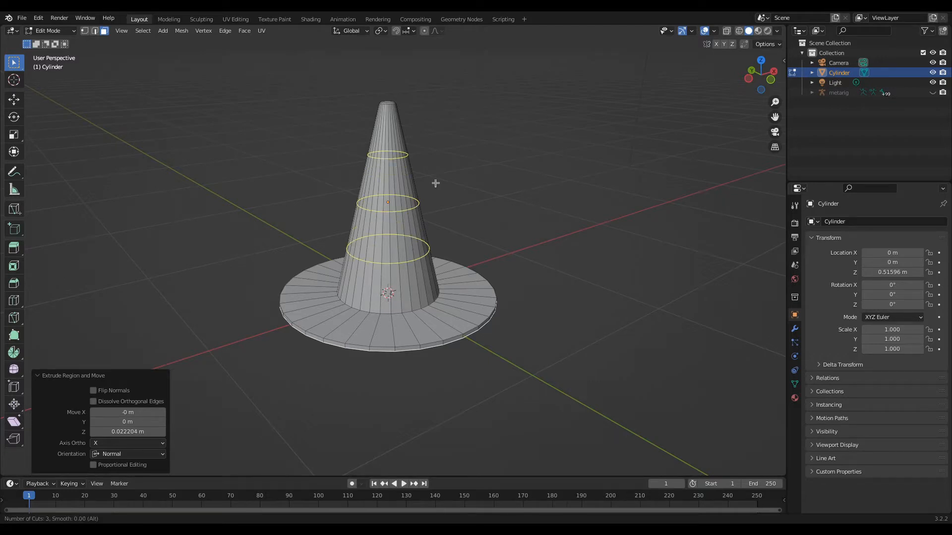
{"action": "scroll", "coordinate": [435, 184], "scroll_direction": "up", "scroll_amount": 1}
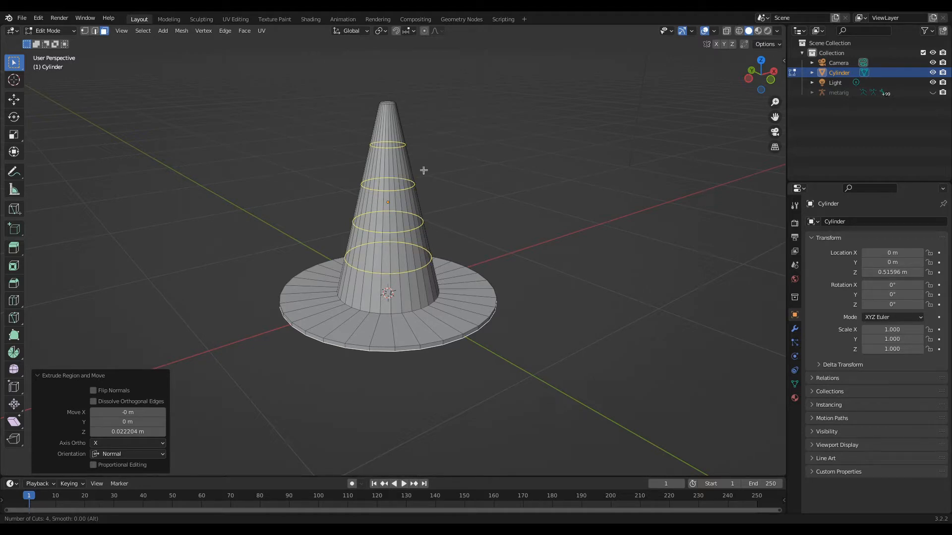
{"action": "left_click", "coordinate": [424, 168]}
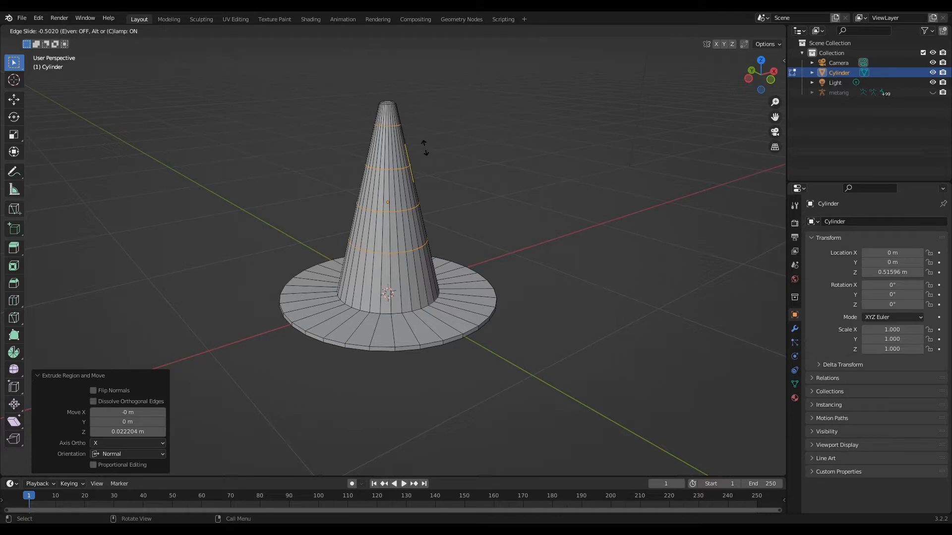
{"action": "left_click", "coordinate": [425, 147]}
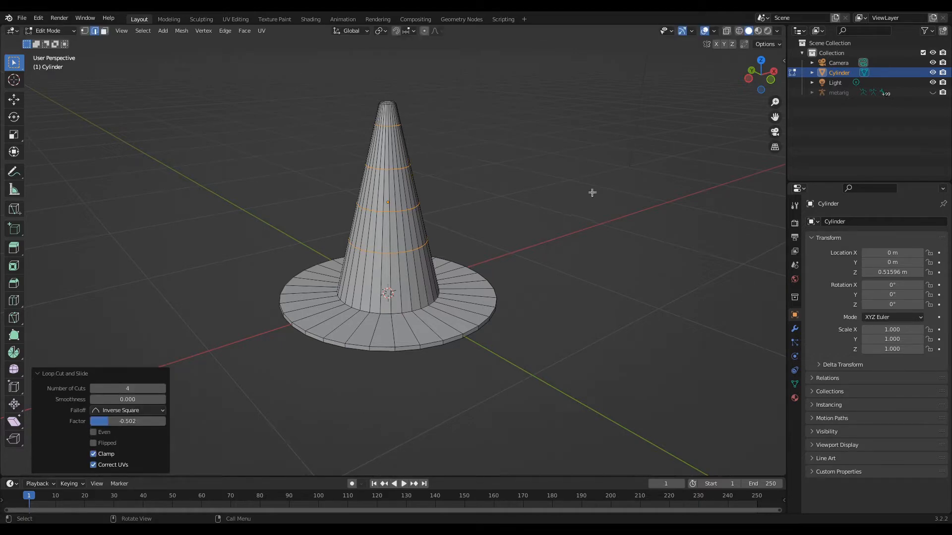
Return the cone to Object Mode and switch to the Shading workspace.
{"action": "middle_click_drag", "start_coordinate": [510, 242], "coordinate": [481, 246]}
{"action": "middle_click_drag", "start_coordinate": [396, 81], "coordinate": [444, 146]}
{"action": "key", "text": "Tab"}
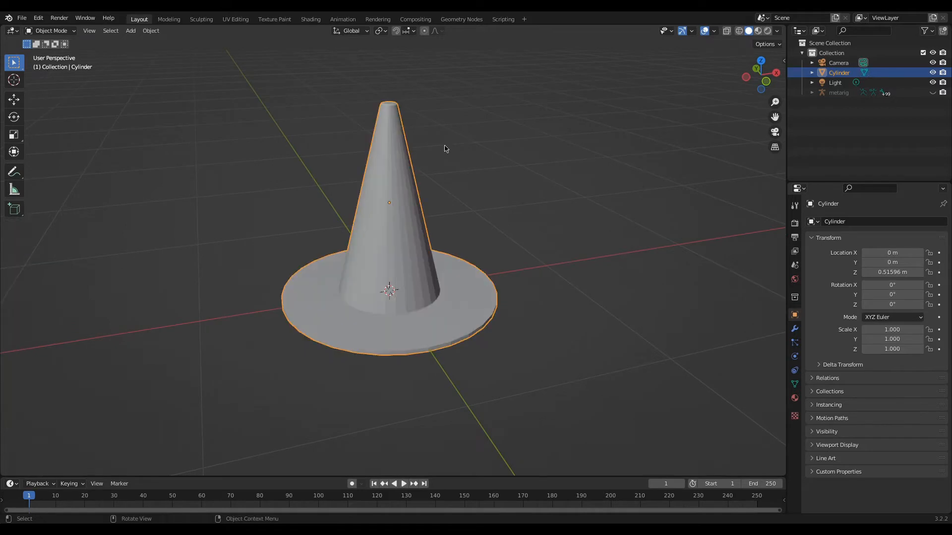
{"action": "middle_click_drag", "start_coordinate": [292, 252], "coordinate": [304, 215]}
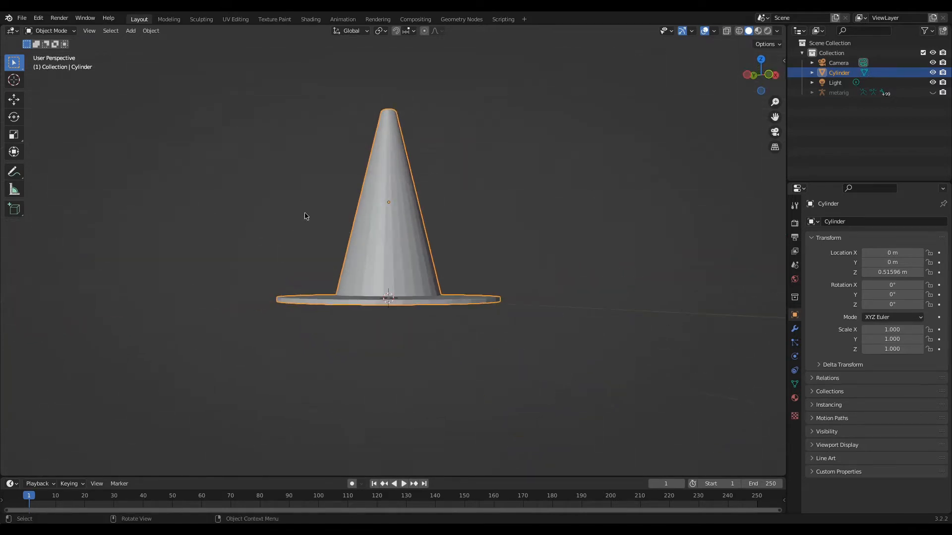
{"action": "left_click", "coordinate": [310, 19]}
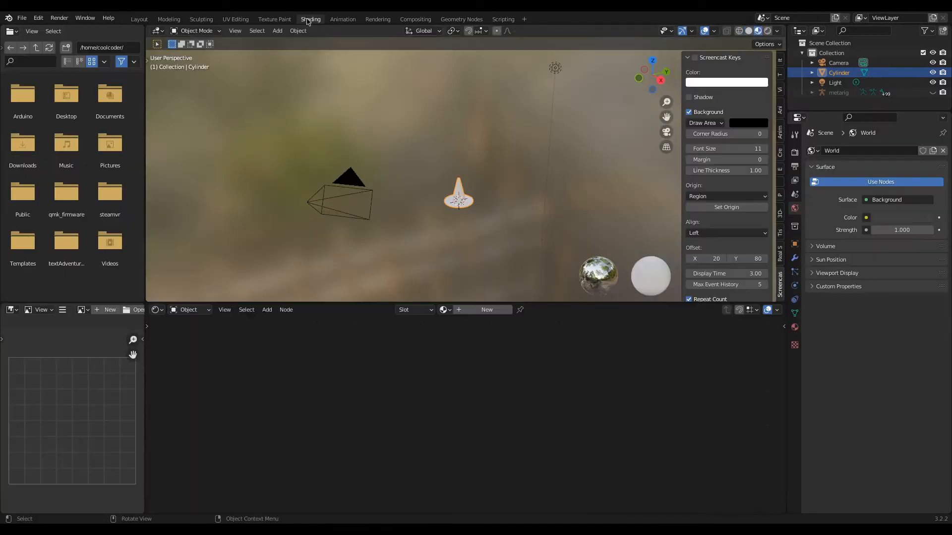
{"action": "scroll", "coordinate": [484, 189], "scroll_direction": "up", "scroll_amount": 6}
{"action": "middle_click_drag", "start_coordinate": [464, 202], "coordinate": [479, 171]}
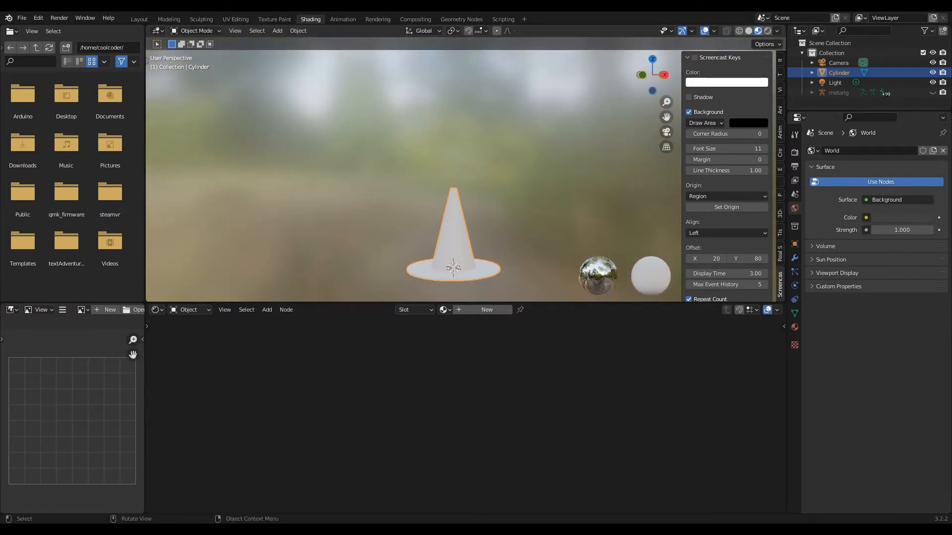
{"action": "left_click", "coordinate": [524, 19]}
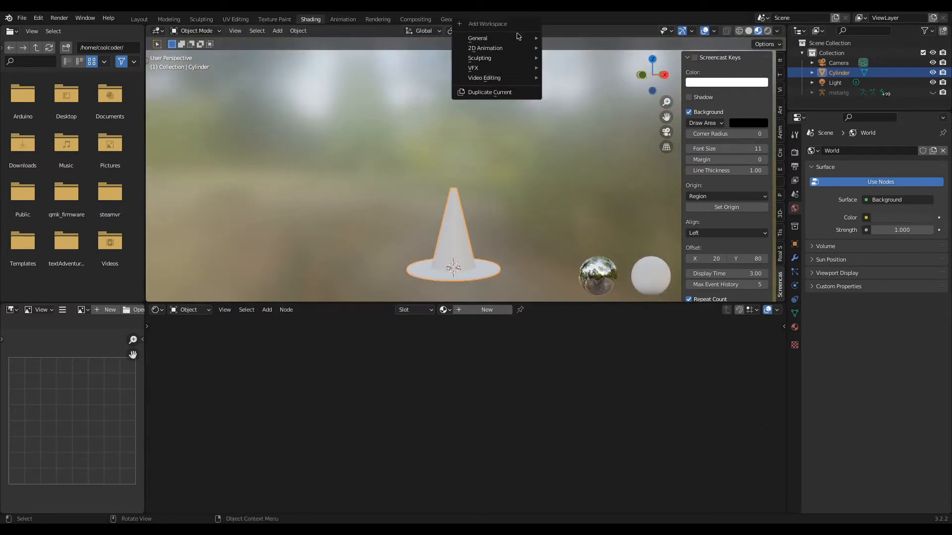
{"action": "mouse_move", "coordinate": [519, 40]}
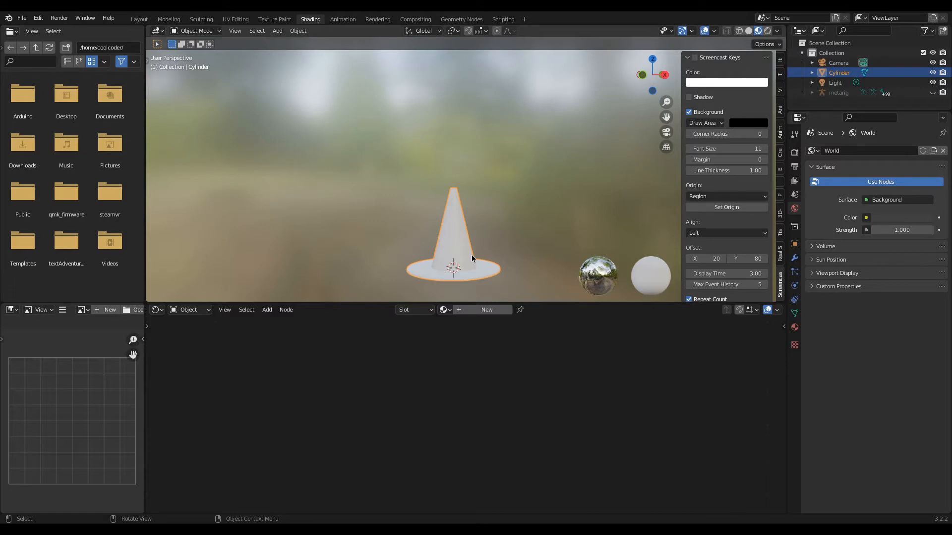
Create a new material on the cone and name it traffic_cone_orange.
{"action": "left_click_drag", "start_coordinate": [472, 255], "coordinate": [451, 197]}
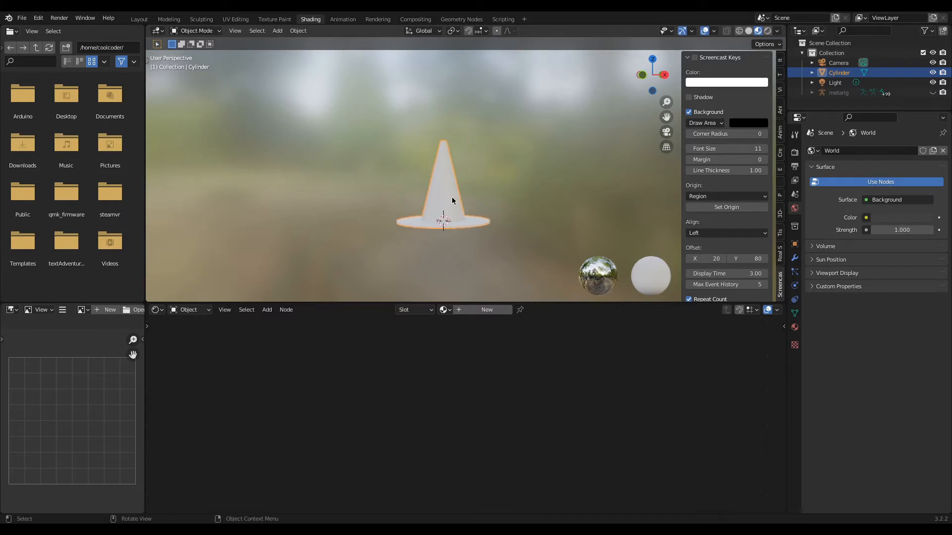
{"action": "scroll", "coordinate": [451, 197], "scroll_direction": "up", "scroll_amount": 3}
{"action": "middle_click_drag", "start_coordinate": [417, 235], "coordinate": [426, 218], "text": "shift"}
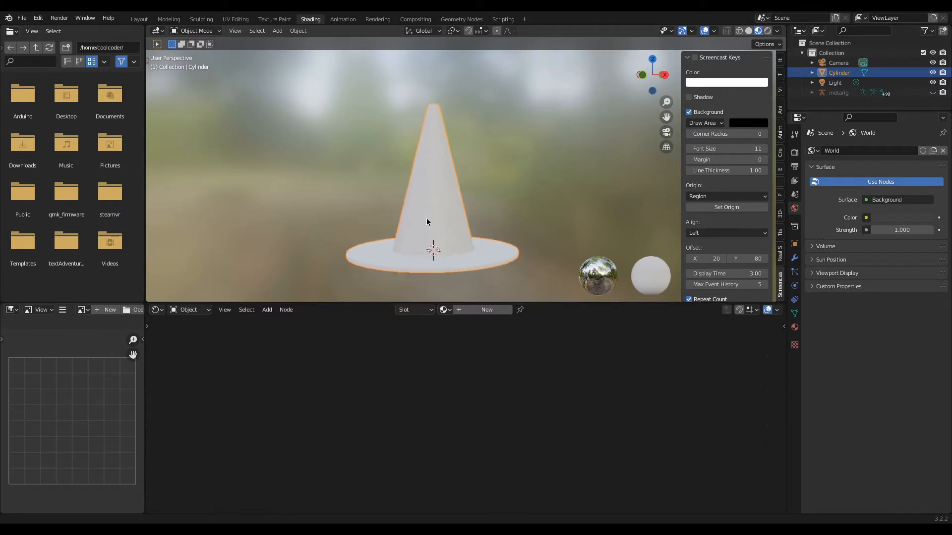
{"action": "left_click", "coordinate": [486, 310]}
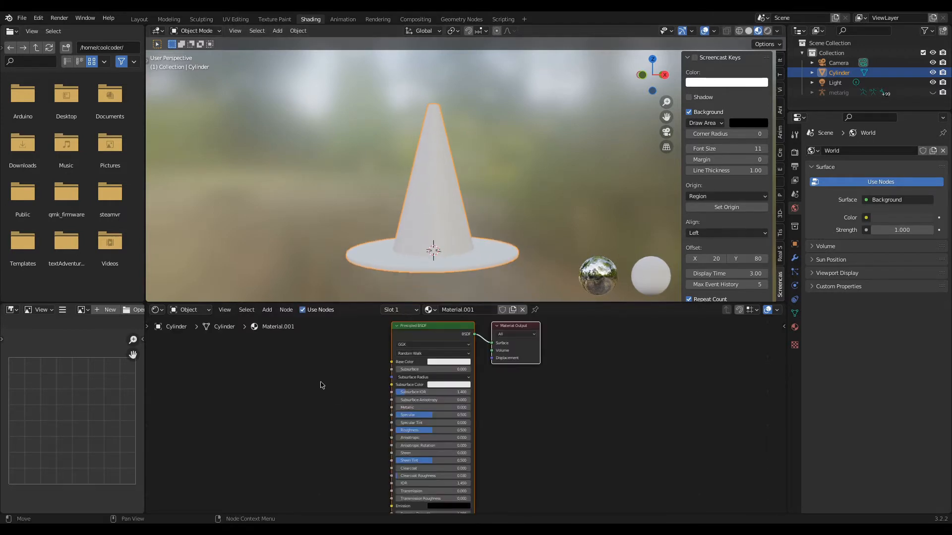
{"action": "double_click", "coordinate": [469, 310]}
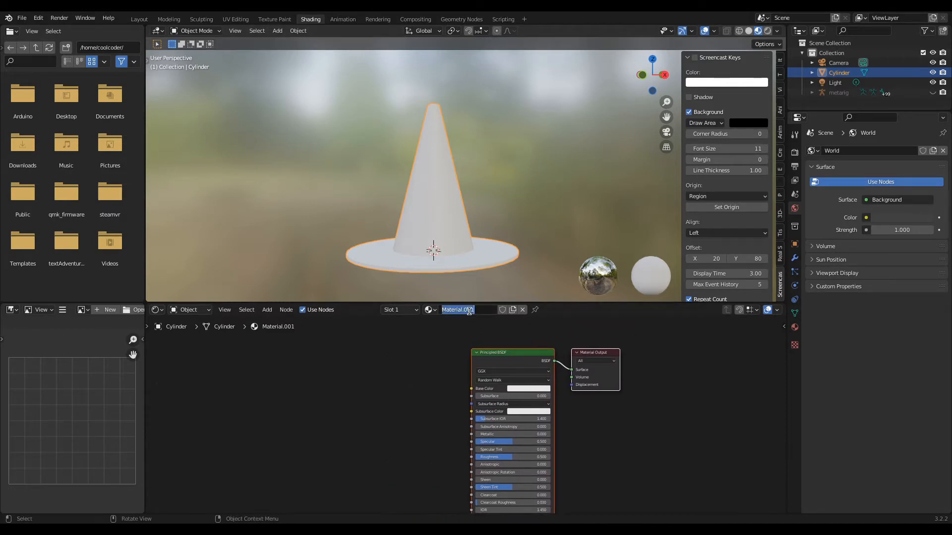
{"action": "type", "text": "traffic_cone_orange"}
{"action": "key", "text": "Return"}
Add a Noise Texture node to the traffic_cone_orange material, well before the Principled BSDF node.
{"action": "middle_click_drag", "start_coordinate": [367, 382], "coordinate": [391, 382]}
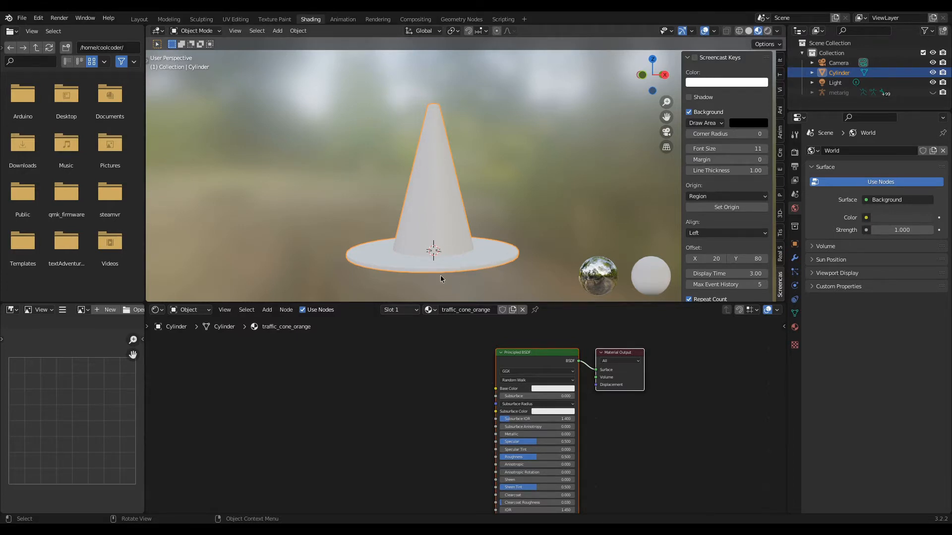
{"action": "middle_click_drag", "start_coordinate": [481, 371], "coordinate": [449, 369]}
{"action": "scroll", "coordinate": [424, 400], "scroll_direction": "up", "scroll_amount": 3}
{"action": "middle_click_drag", "start_coordinate": [386, 413], "coordinate": [490, 448]}
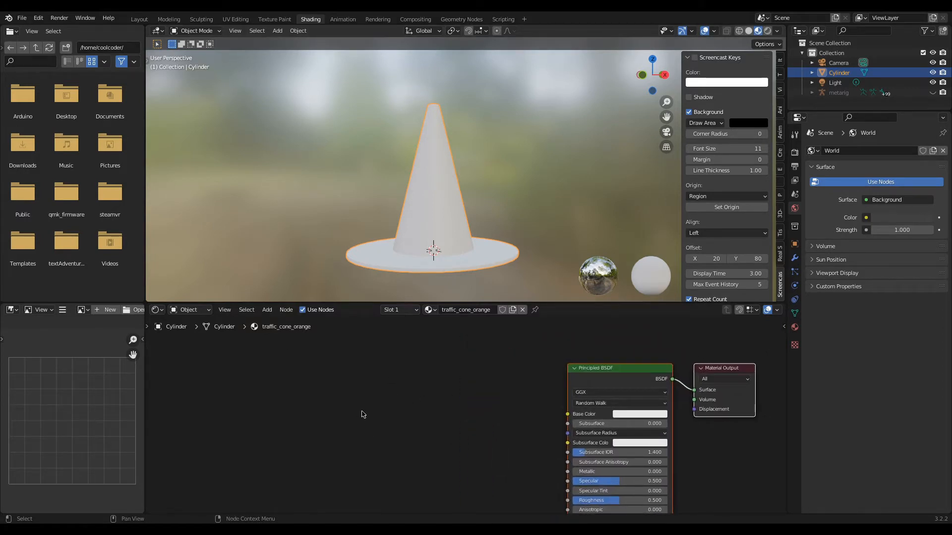
{"action": "key", "text": "shift+a"}
{"action": "mouse_move", "coordinate": [365, 413]}
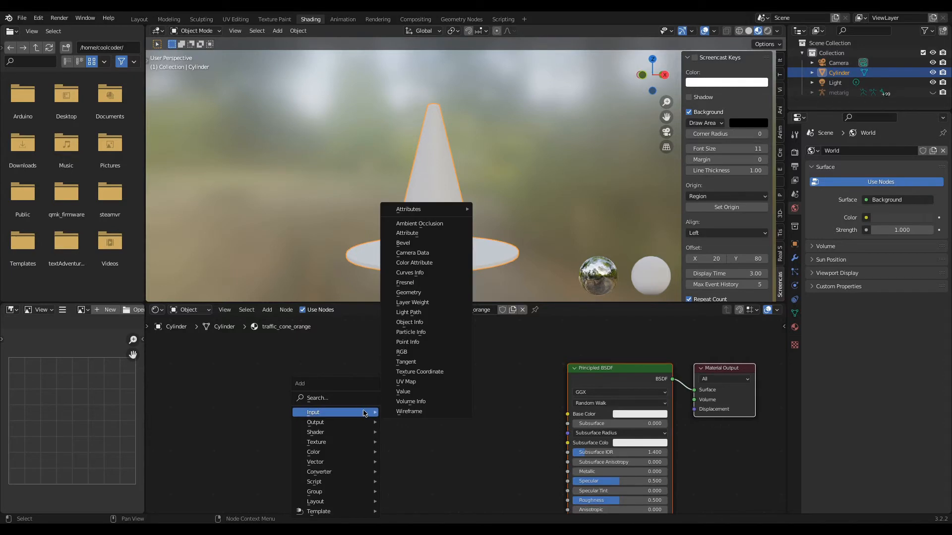
{"action": "mouse_move", "coordinate": [365, 442]}
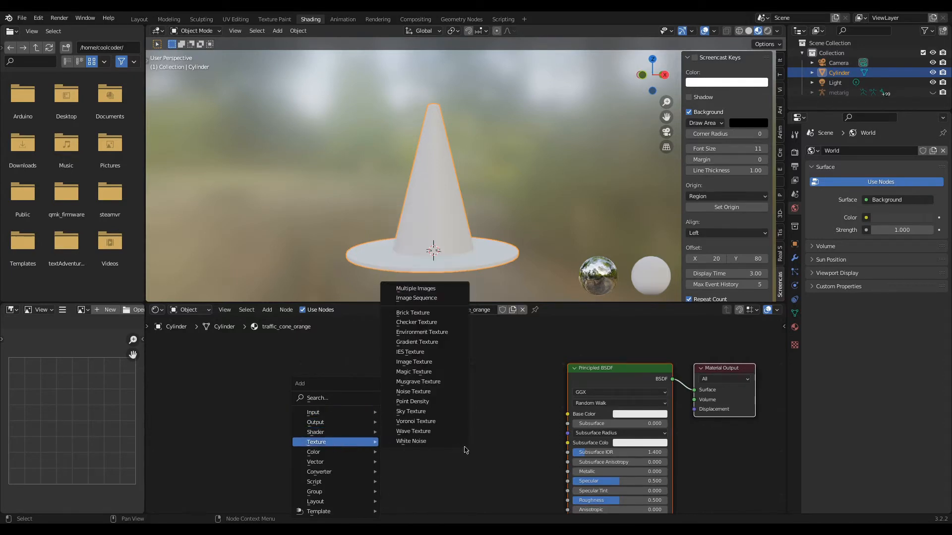
{"action": "left_click", "coordinate": [418, 392]}
{"action": "left_click", "coordinate": [278, 362]}
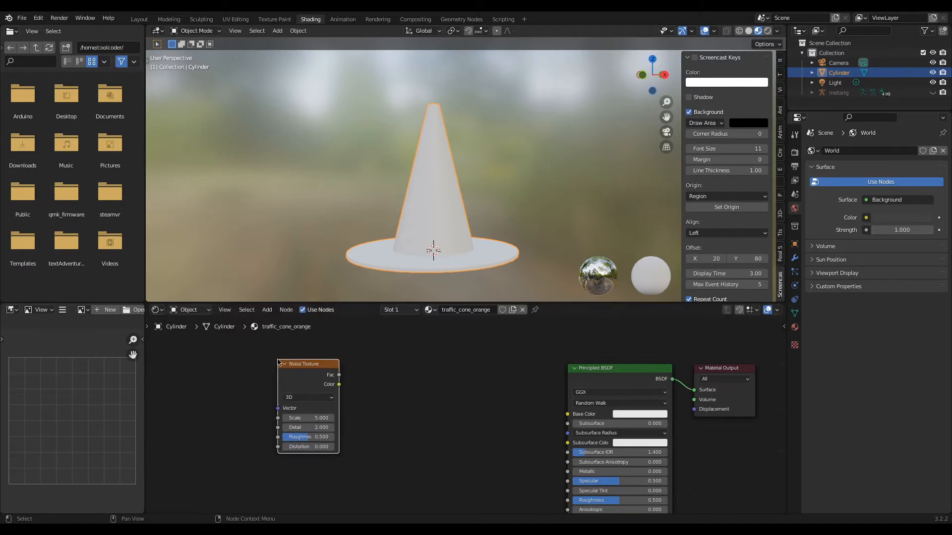
Preview the Noise Texture's Fac output on the cone through a Viewer node.
{"action": "left_click", "coordinate": [303, 389], "text": "ctrl+shift"}
{"action": "scroll", "coordinate": [428, 213], "scroll_direction": "up", "scroll_amount": 2}
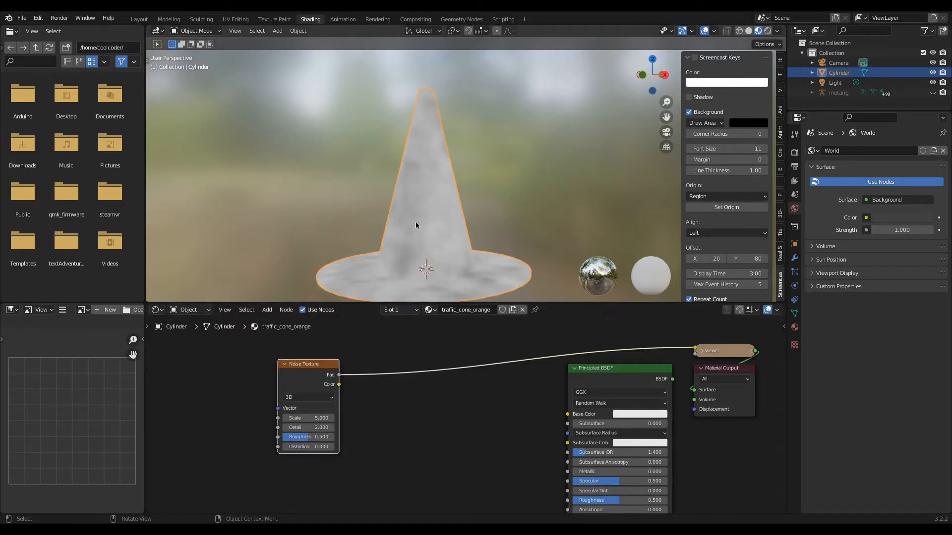
{"action": "middle_click_drag", "start_coordinate": [415, 223], "coordinate": [429, 203], "text": "shift"}
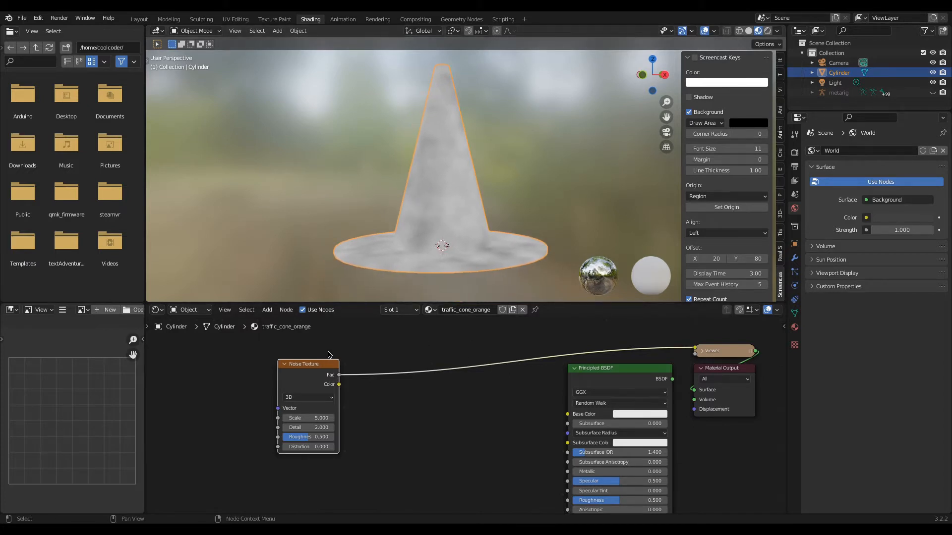
Move the Noise Texture node farther from the Principled BSDF and set its scale to 9.8.
{"action": "mouse_move", "coordinate": [306, 379]}
{"action": "left_mouse_down"}
{"action": "mouse_move", "coordinate": [315, 384]}
{"action": "mouse_move", "coordinate": [302, 387]}
{"action": "left_mouse_up"}
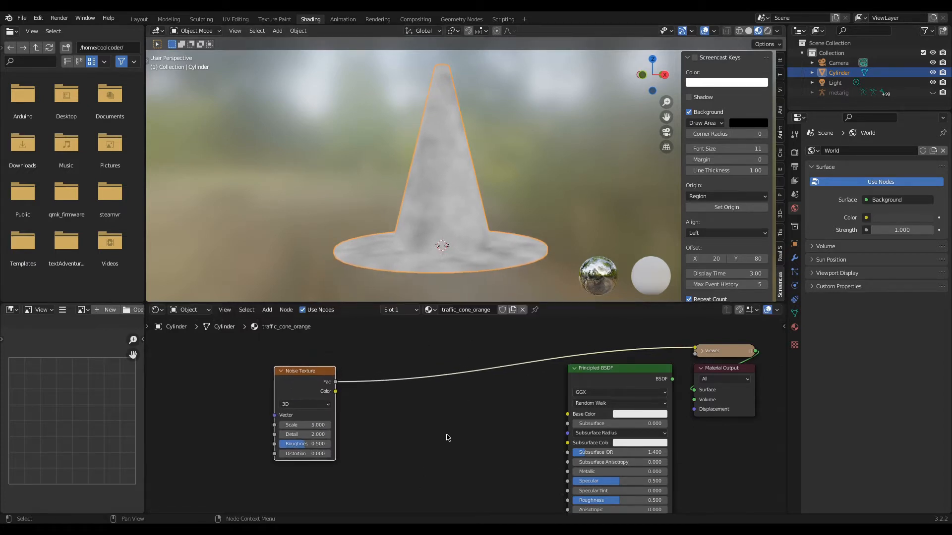
{"action": "middle_click_drag", "start_coordinate": [448, 434], "coordinate": [501, 425]}
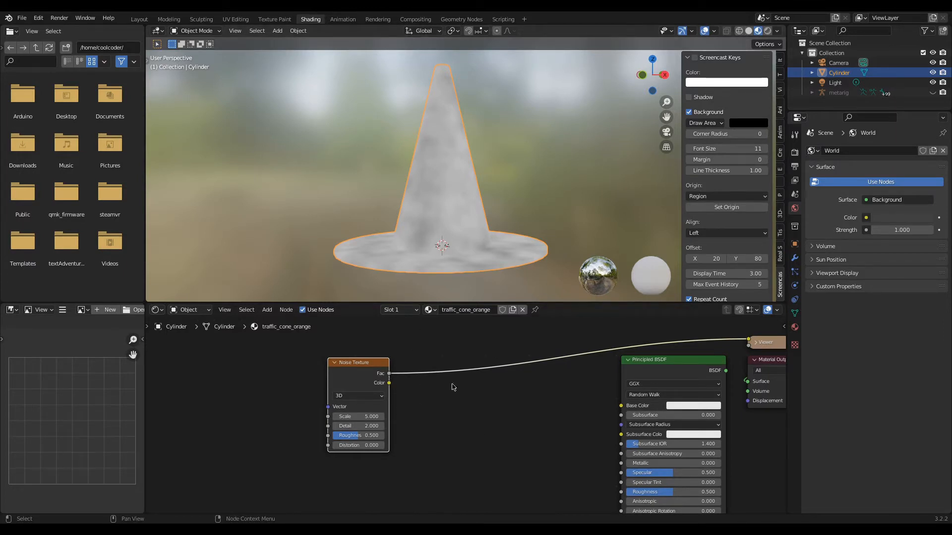
{"action": "left_click_drag", "start_coordinate": [362, 382], "coordinate": [339, 383]}
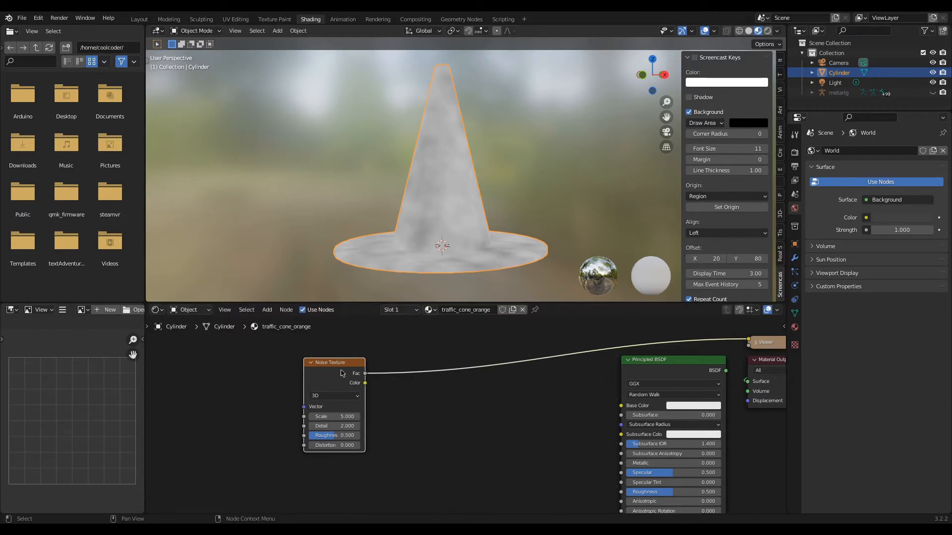
{"action": "scroll", "coordinate": [341, 373], "scroll_direction": "up", "scroll_amount": 1}
{"action": "middle_click_drag", "start_coordinate": [330, 369], "coordinate": [366, 376]}
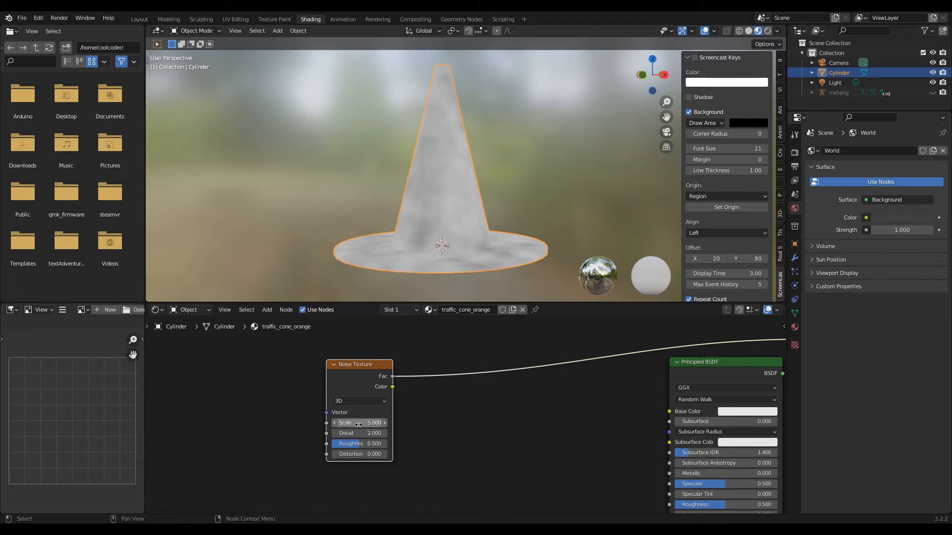
{"action": "left_click_drag", "start_coordinate": [357, 423], "coordinate": [405, 422]}
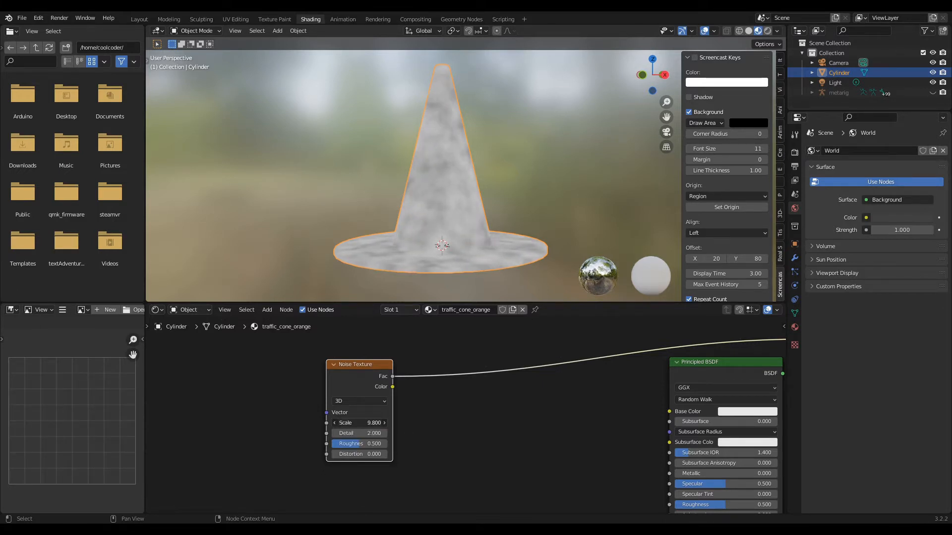
Insert a ColorRamp node on the link between the Noise Texture's Fac output and the Viewer node.
{"action": "key", "text": "shift+a"}
{"action": "mouse_move", "coordinate": [506, 414]}
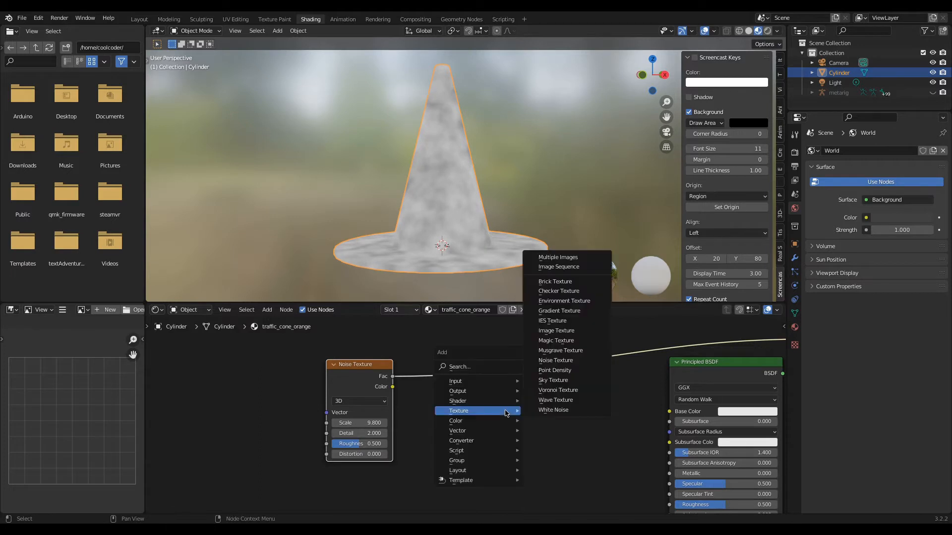
{"action": "mouse_move", "coordinate": [495, 440]}
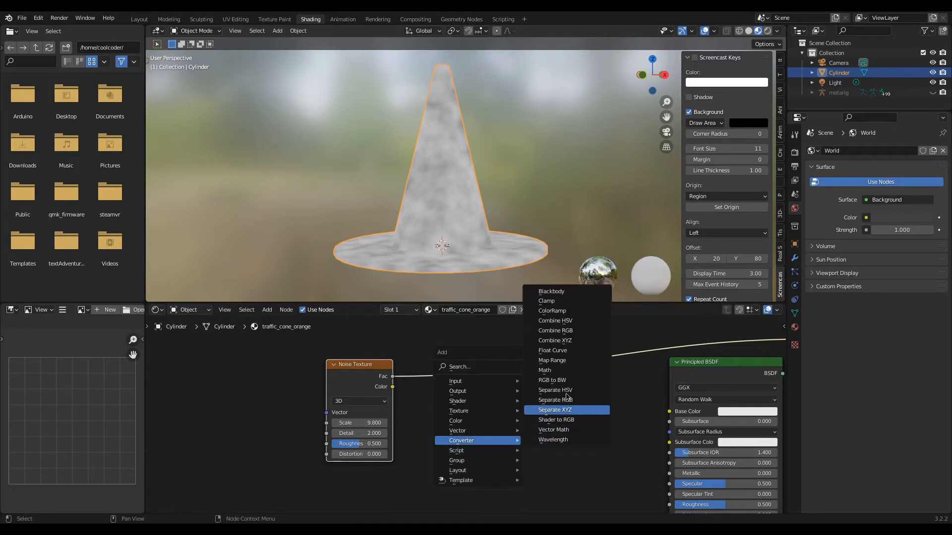
{"action": "left_click", "coordinate": [552, 311]}
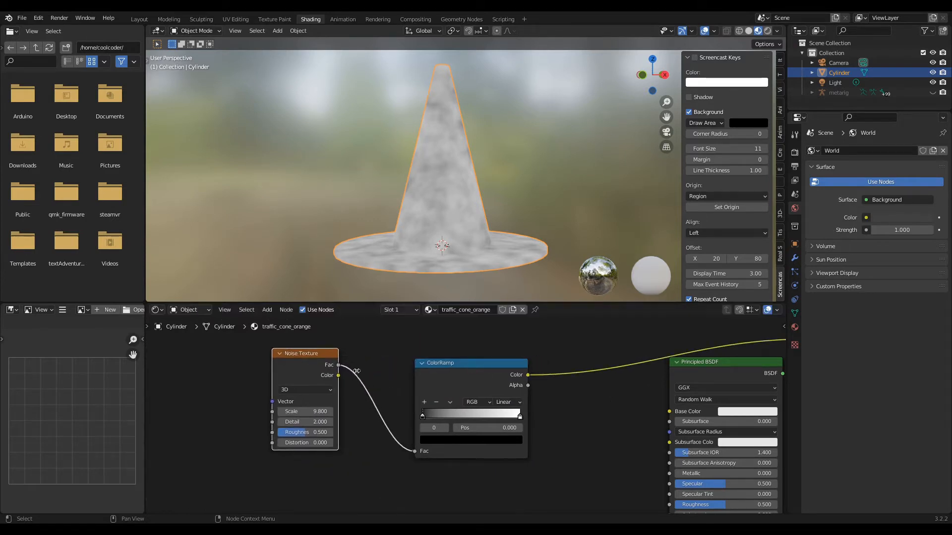
{"action": "left_click", "coordinate": [420, 360]}
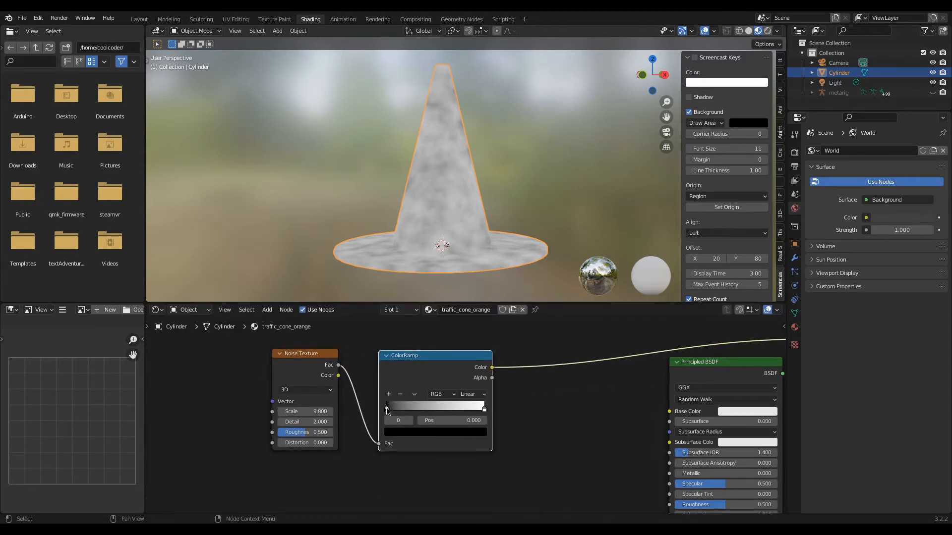
{"action": "scroll", "coordinate": [429, 414], "scroll_direction": "up", "scroll_amount": 3}
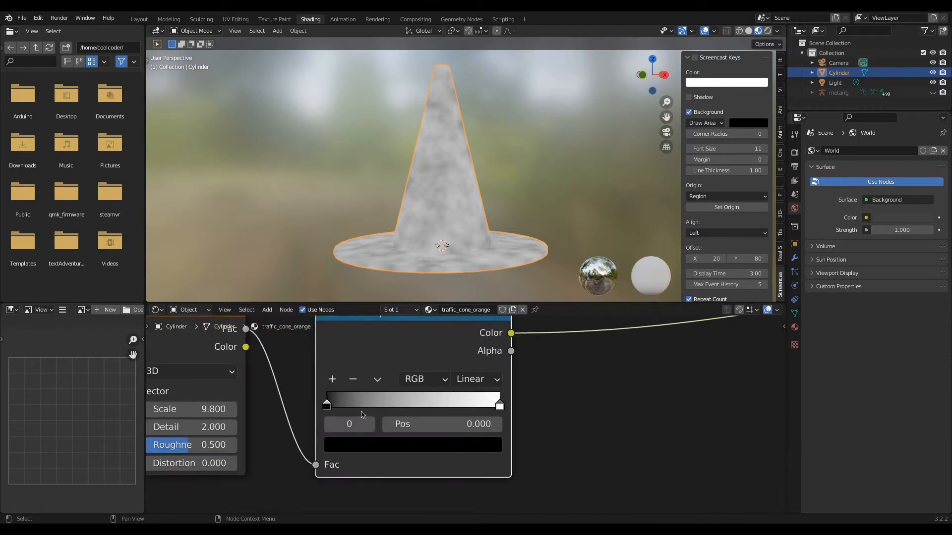
Raise the noise contrast by moving the ColorRamp's black stop to 0.323 and its white stop to 0.641.
{"action": "left_click_drag", "start_coordinate": [327, 407], "coordinate": [382, 407]}
{"action": "left_click_drag", "start_coordinate": [507, 407], "coordinate": [438, 416]}
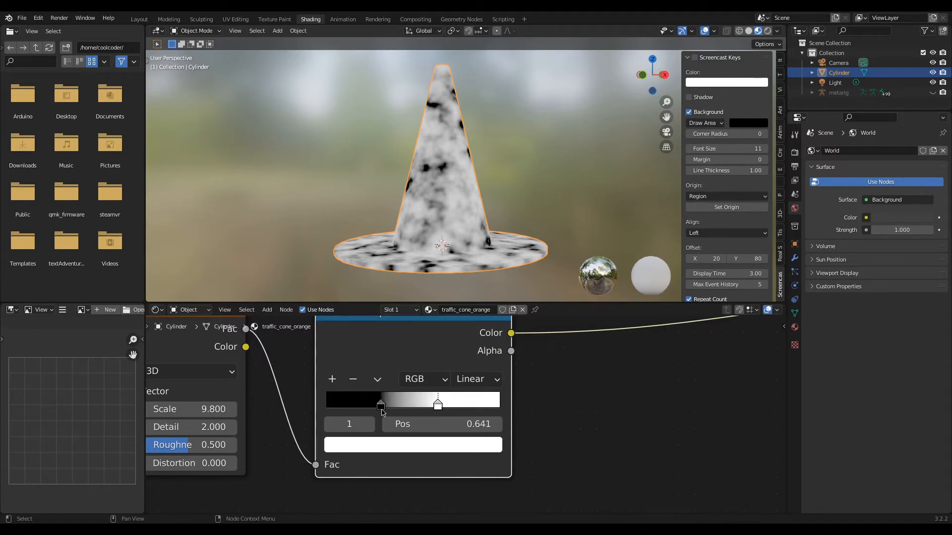
{"action": "mouse_move", "coordinate": [378, 412]}
{"action": "left_mouse_down"}
{"action": "mouse_move", "coordinate": [366, 408]}
{"action": "mouse_move", "coordinate": [377, 411]}
{"action": "left_mouse_up"}
Add a Mix color node between the ColorRamp and Principled BSDF nodes.
{"action": "scroll", "coordinate": [612, 355], "scroll_direction": "down", "scroll_amount": 1}
{"action": "middle_click_drag", "start_coordinate": [605, 357], "coordinate": [464, 384]}
{"action": "scroll", "coordinate": [430, 417], "scroll_direction": "down", "scroll_amount": 1}
{"action": "key", "text": "shift+a"}
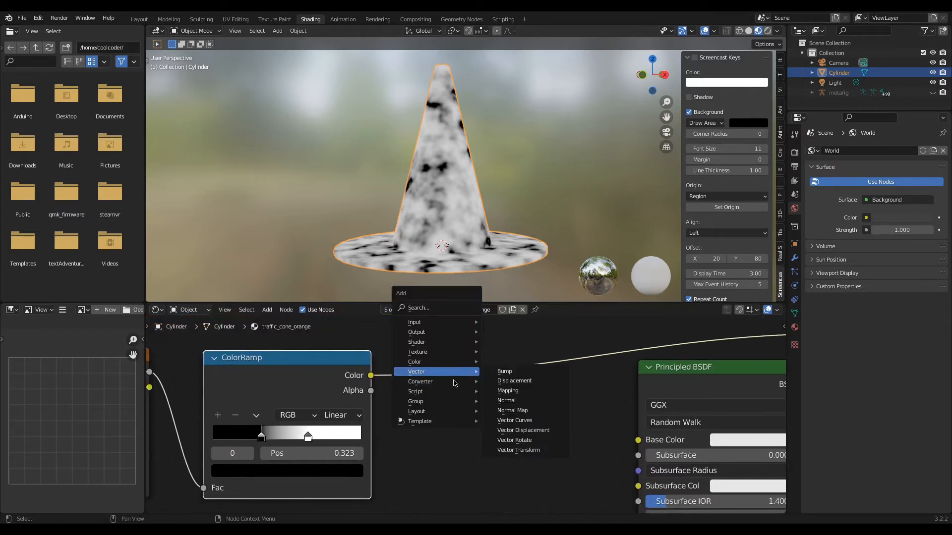
{"action": "mouse_move", "coordinate": [440, 364]}
{"action": "left_click", "coordinate": [529, 411]}
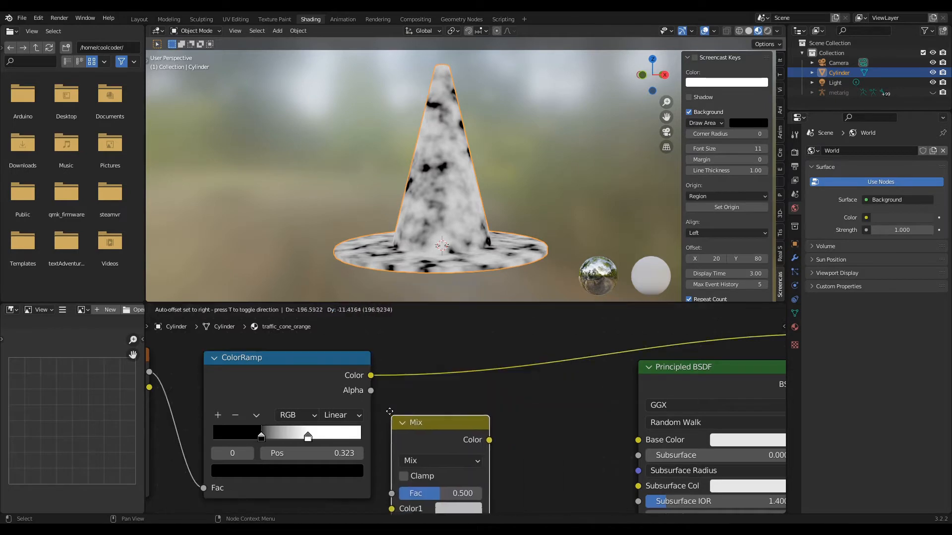
Connect the ColorRamp's Color output to the Mix node's Fac input and preview the Mix result on the cone.
{"action": "left_click_drag", "start_coordinate": [372, 377], "coordinate": [427, 467]}
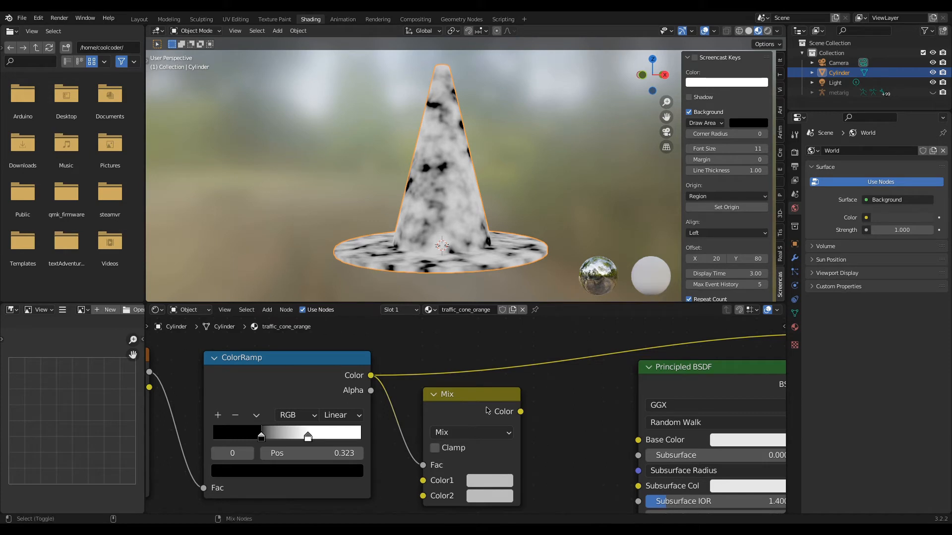
{"action": "left_click", "coordinate": [486, 410], "text": "ctrl+shift"}
{"action": "left_click_drag", "start_coordinate": [478, 412], "coordinate": [471, 381]}
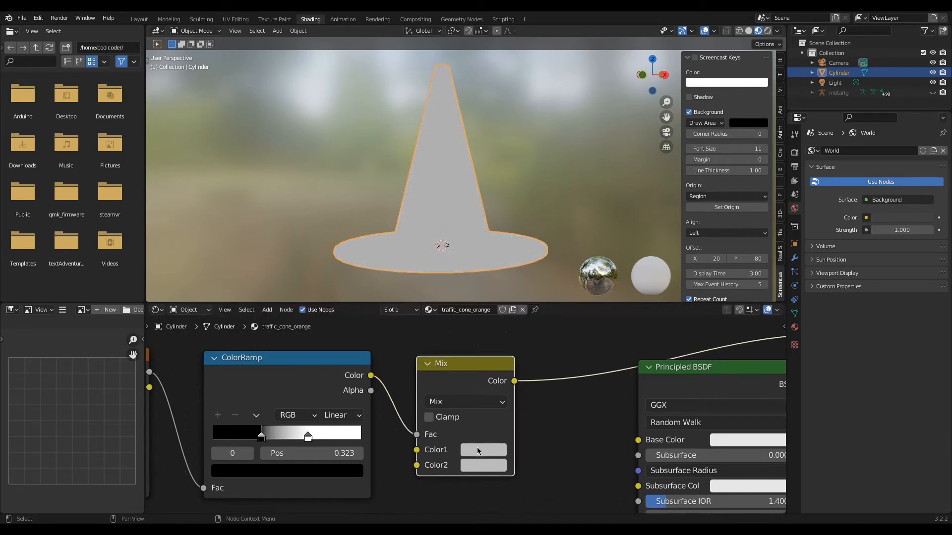
Set the Mix node's Color1 to a bright orange and Color2 to a deeper orange with H 0.020, S 0.981 and V 1.000.
{"action": "left_click", "coordinate": [477, 449]}
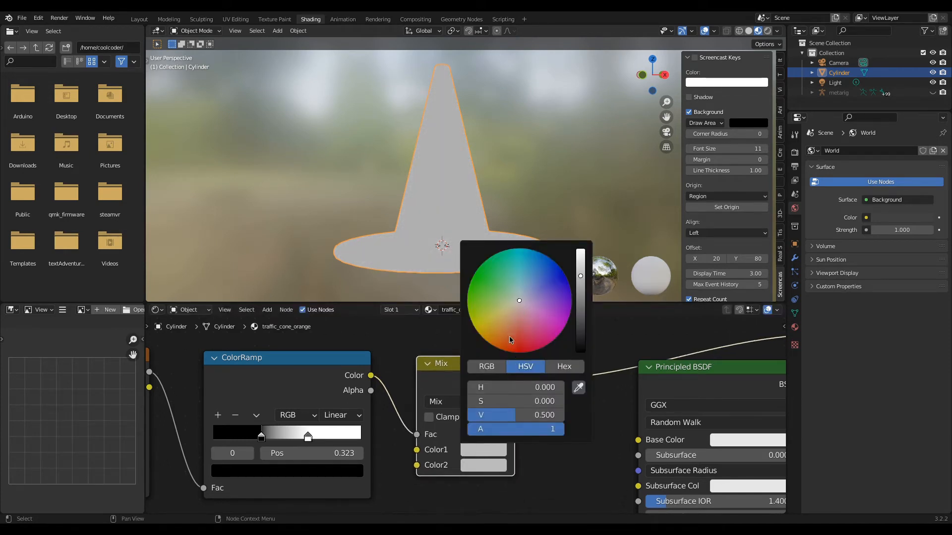
{"action": "mouse_move", "coordinate": [510, 315]}
{"action": "left_mouse_down"}
{"action": "mouse_move", "coordinate": [507, 361]}
{"action": "mouse_move", "coordinate": [502, 348]}
{"action": "left_mouse_up"}
{"action": "left_click", "coordinate": [486, 465]}
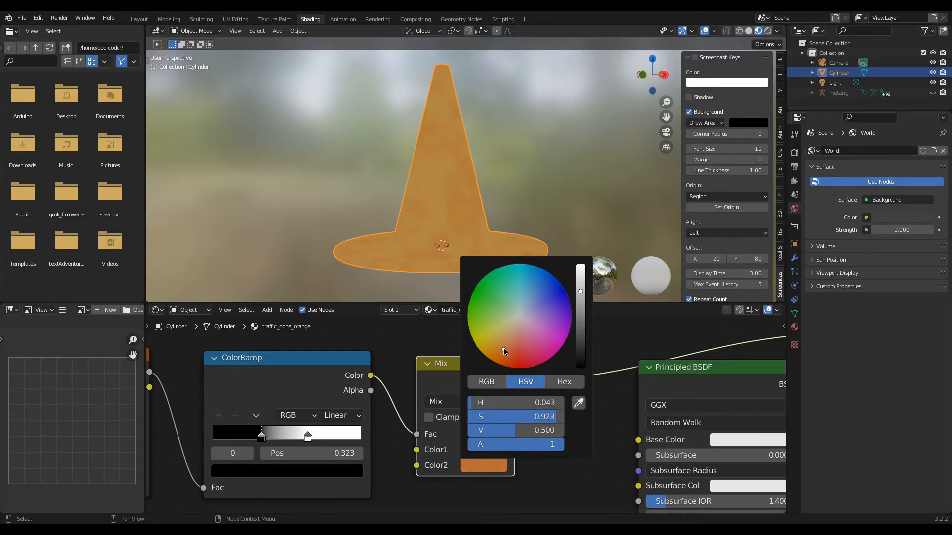
{"action": "left_click", "coordinate": [488, 452]}
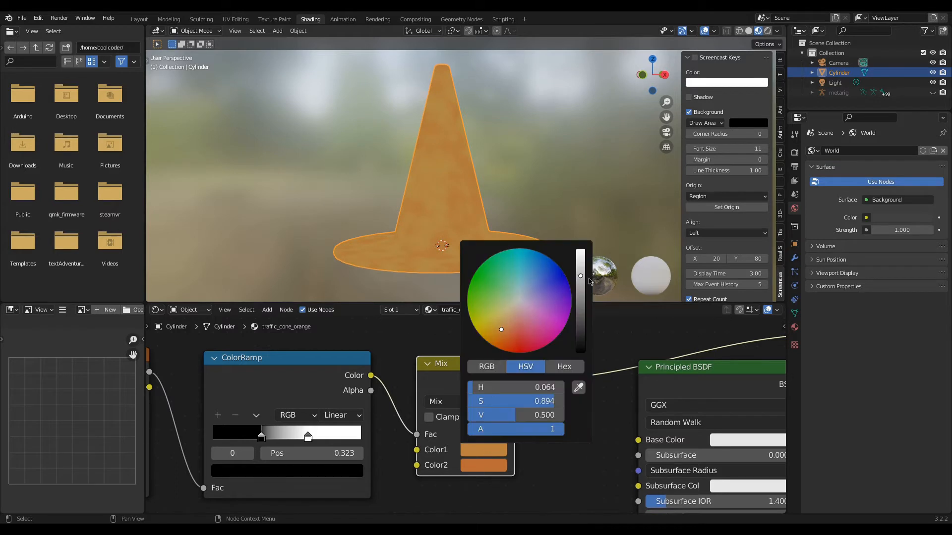
{"action": "left_click_drag", "start_coordinate": [581, 276], "coordinate": [580, 250]}
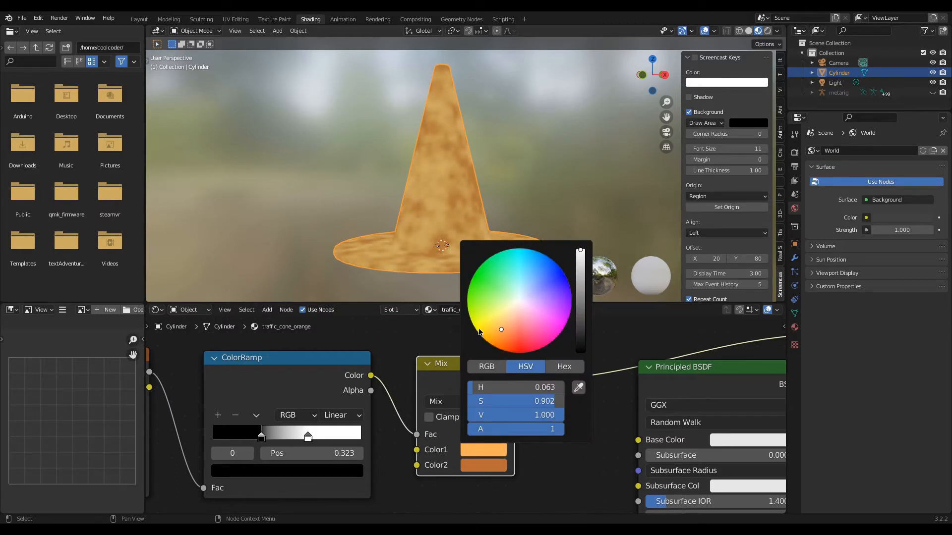
{"action": "left_click", "coordinate": [483, 465]}
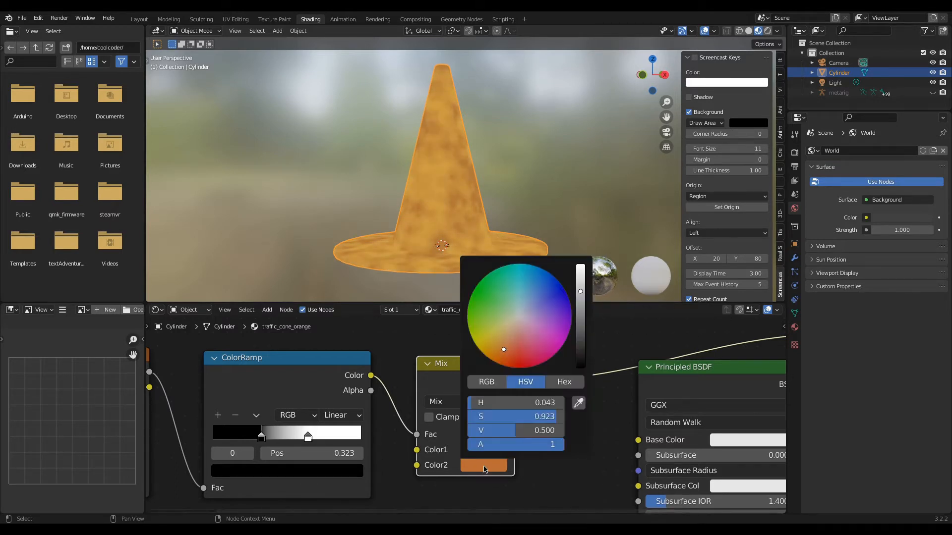
{"action": "left_click_drag", "start_coordinate": [580, 293], "coordinate": [581, 266]}
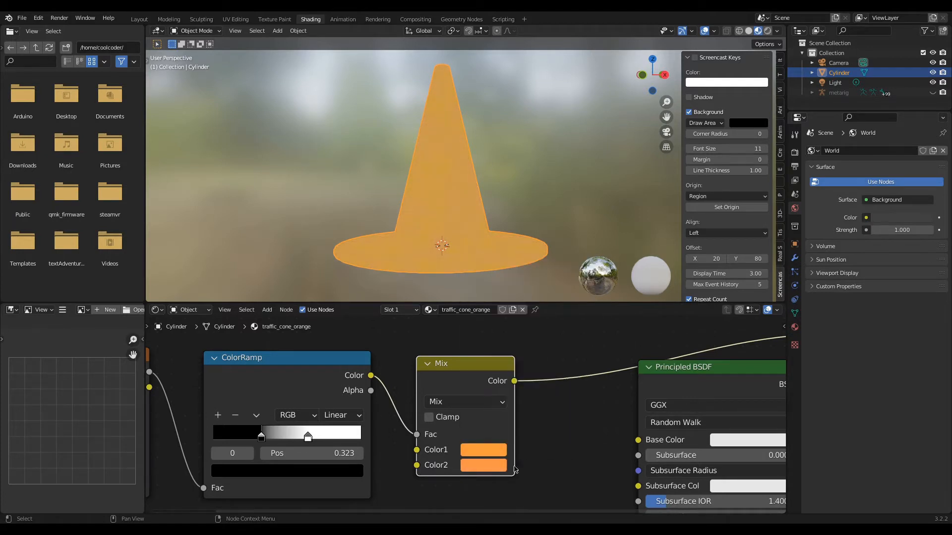
{"action": "left_click", "coordinate": [483, 465]}
{"action": "left_click_drag", "start_coordinate": [506, 360], "coordinate": [505, 356]}
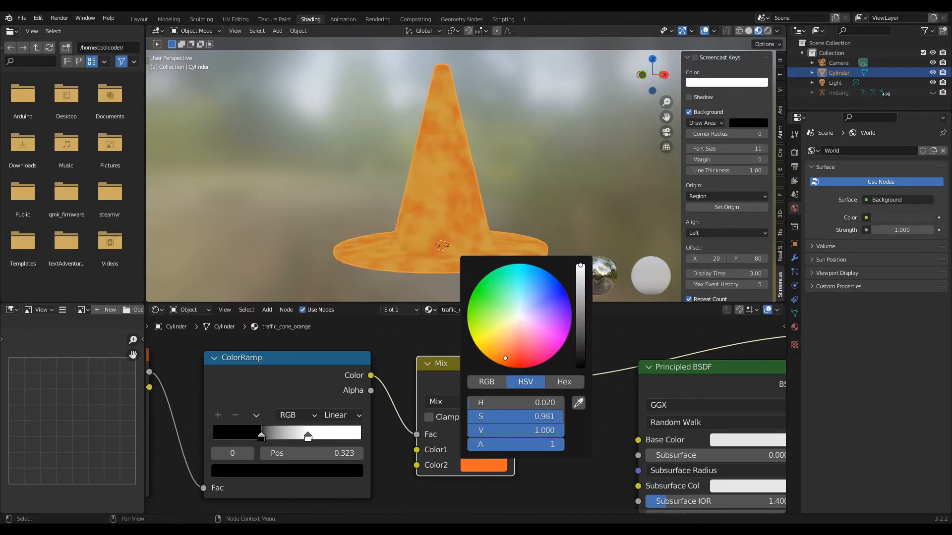
Using a ColorRamp preview, set its black stop to 0.159 and white stop to 0.745, and return the preview to the Mix node.
{"action": "middle_click_drag", "start_coordinate": [324, 361], "coordinate": [372, 369]}
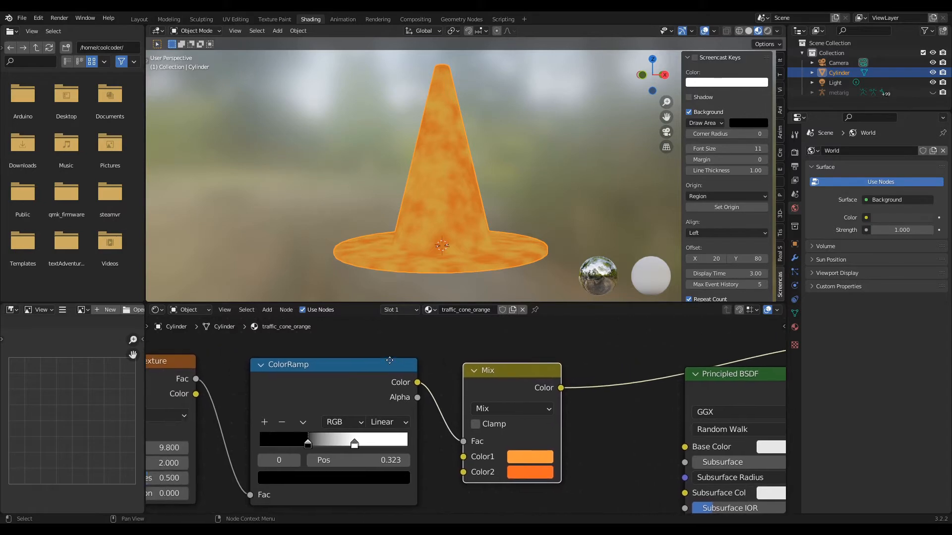
{"action": "scroll", "coordinate": [448, 119], "scroll_direction": "down", "scroll_amount": 2}
{"action": "middle_click_drag", "start_coordinate": [448, 119], "coordinate": [397, 147]}
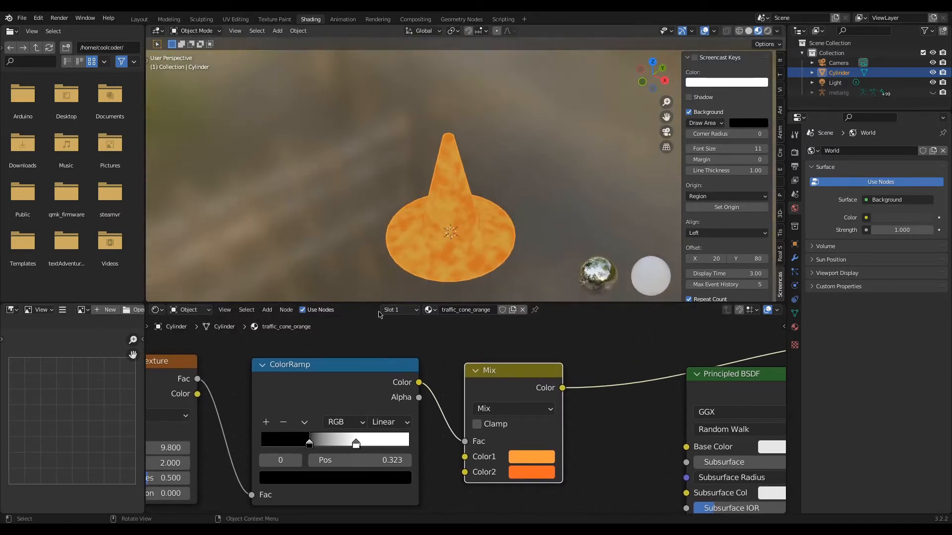
{"action": "left_click", "coordinate": [329, 388], "text": "ctrl+shift"}
{"action": "left_click_drag", "start_coordinate": [311, 450], "coordinate": [292, 447]}
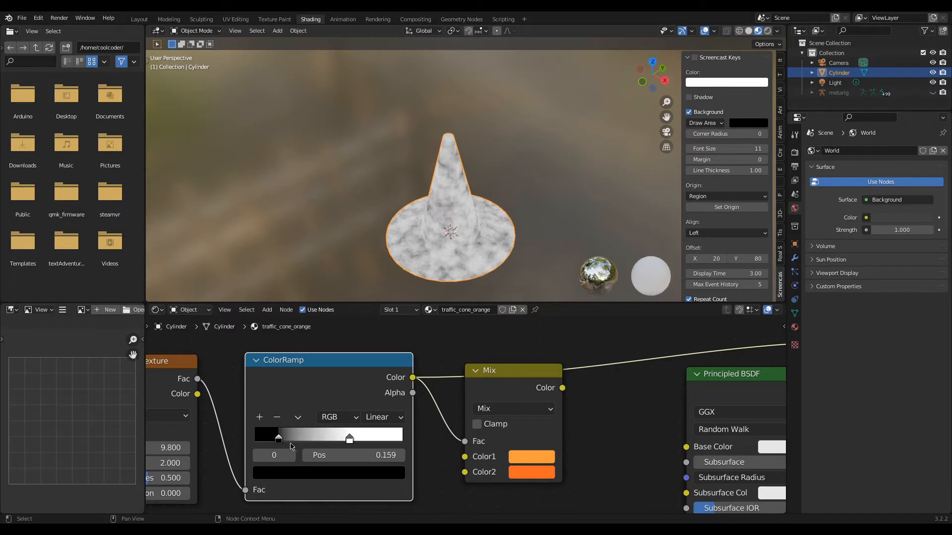
{"action": "left_click_drag", "start_coordinate": [351, 439], "coordinate": [365, 439]}
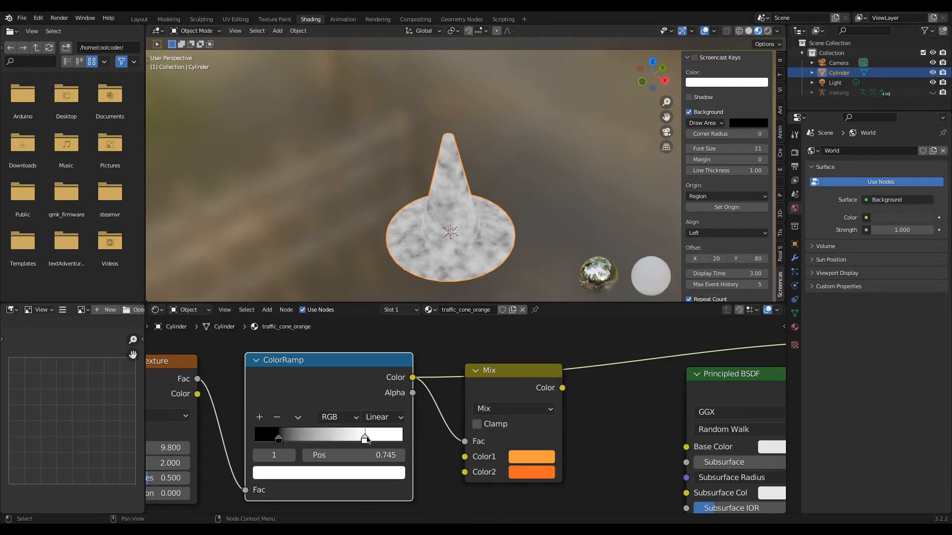
{"action": "left_click", "coordinate": [507, 375], "text": "ctrl+shift"}
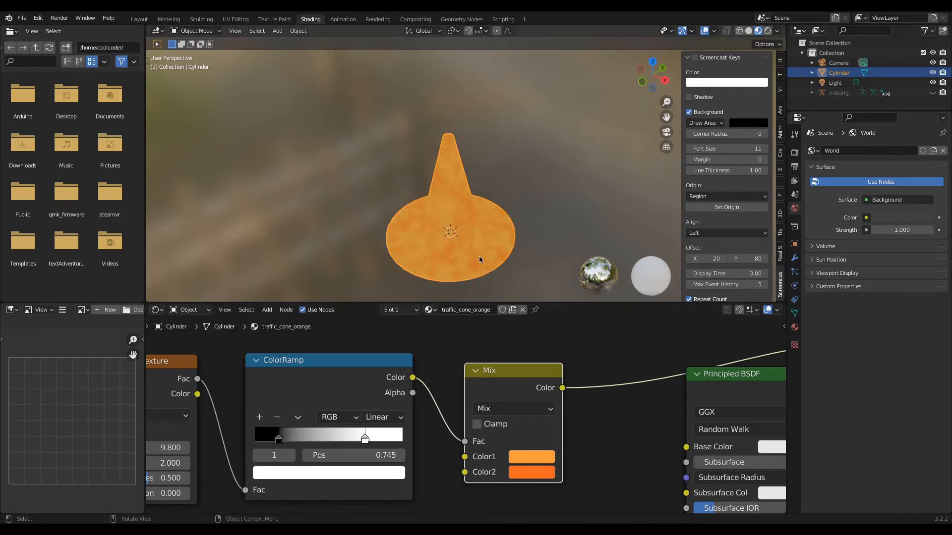
Bring the Mix node's Color1 close to Color2, as a slightly lighter shade of the same deep orange.
{"action": "scroll", "coordinate": [476, 218], "scroll_direction": "up", "scroll_amount": 4}
{"action": "mouse_move", "coordinate": [471, 183]}
{"action": "middle_mouse_down"}
{"action": "mouse_move", "coordinate": [548, 162]}
{"action": "mouse_move", "coordinate": [474, 174]}
{"action": "middle_mouse_up"}
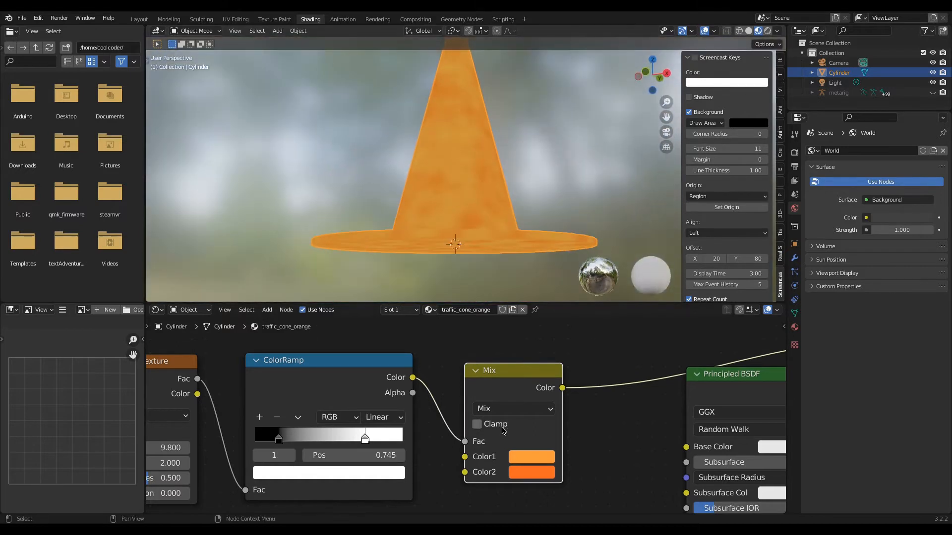
{"action": "left_click", "coordinate": [531, 471]}
{"action": "left_click_drag", "start_coordinate": [554, 322], "coordinate": [550, 348]}
{"action": "left_click", "coordinate": [438, 347]}
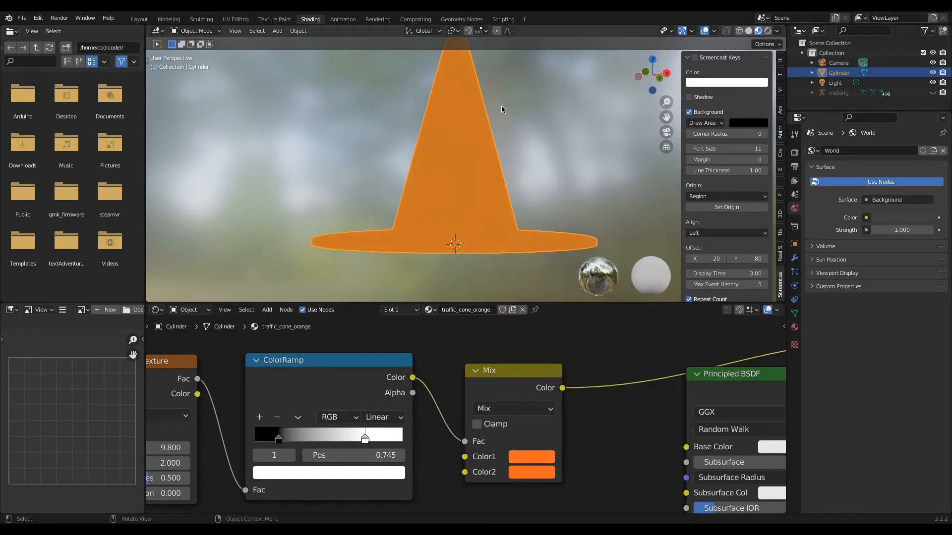
{"action": "middle_click_drag", "start_coordinate": [501, 110], "coordinate": [496, 142]}
{"action": "scroll", "coordinate": [491, 147], "scroll_direction": "down", "scroll_amount": 2}
{"action": "mouse_move", "coordinate": [391, 255]}
{"action": "middle_mouse_down"}
{"action": "mouse_move", "coordinate": [412, 238]}
{"action": "mouse_move", "coordinate": [403, 242]}
{"action": "middle_mouse_up"}
{"action": "middle_click_drag", "start_coordinate": [600, 458], "coordinate": [557, 440]}
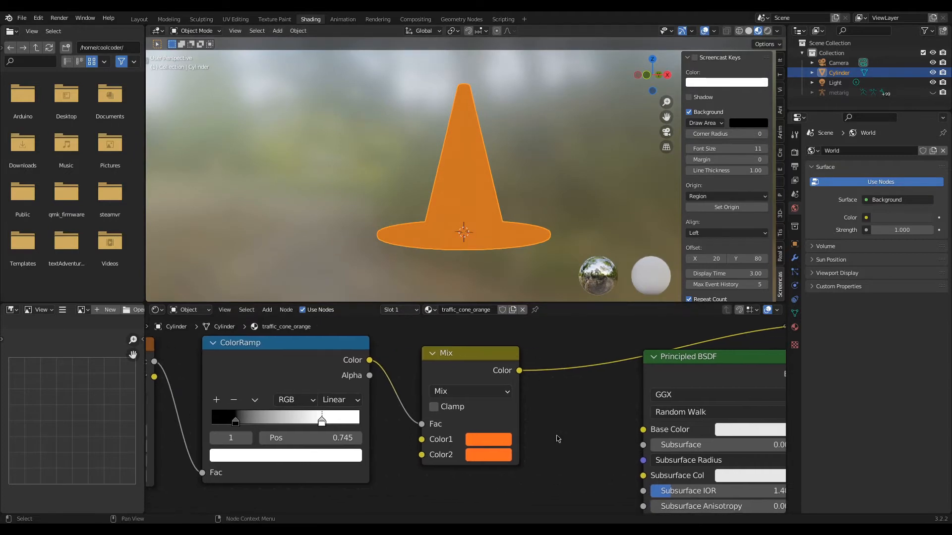
{"action": "left_click", "coordinate": [488, 439]}
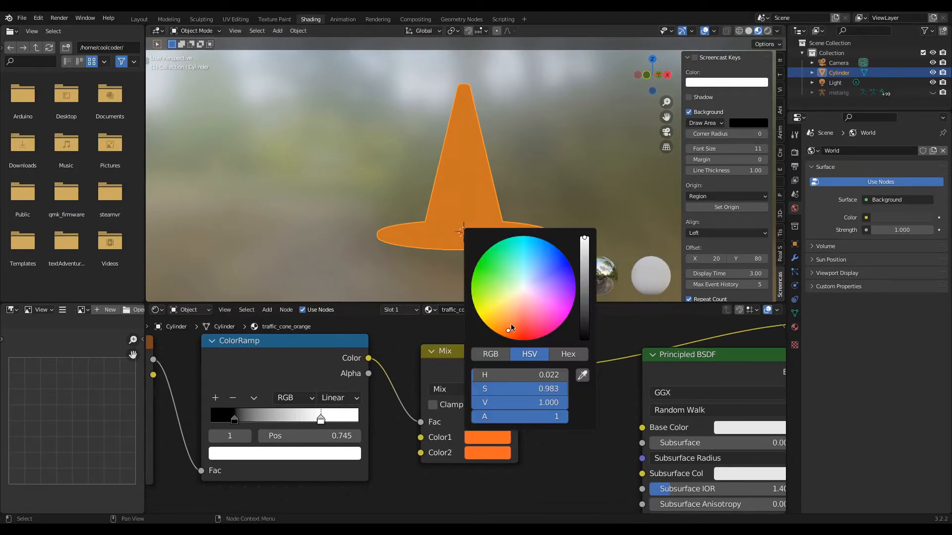
{"action": "left_click", "coordinate": [510, 327]}
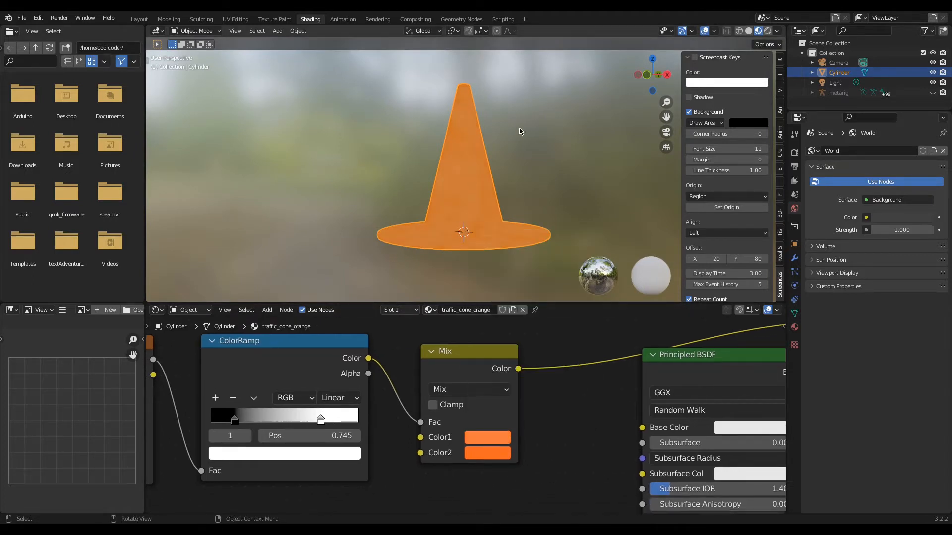
{"action": "middle_click_drag", "start_coordinate": [452, 219], "coordinate": [442, 262]}
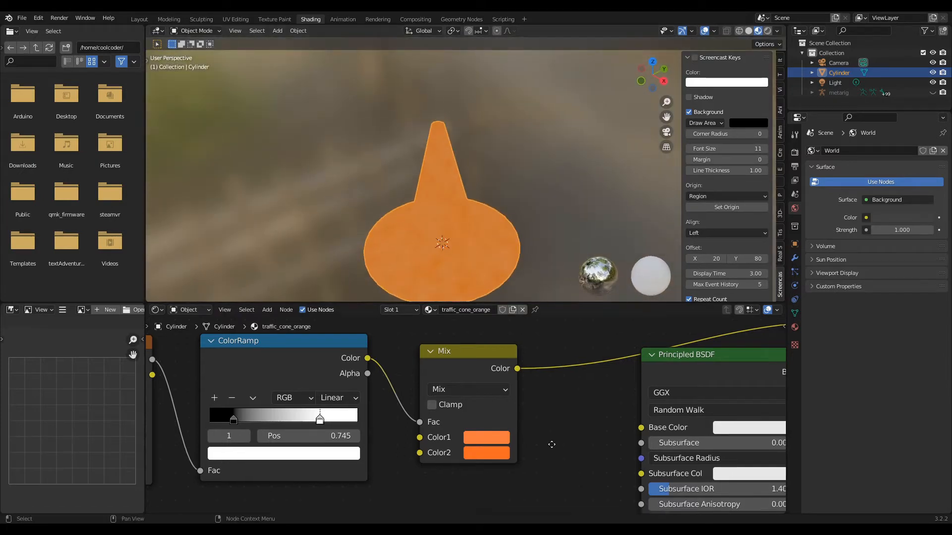
Connect the Mix node's Color output to the Principled BSDF's Base Color and show the full shader on the cone.
{"action": "middle_click_drag", "start_coordinate": [549, 444], "coordinate": [495, 435]}
{"action": "left_click_drag", "start_coordinate": [467, 363], "coordinate": [588, 418]}
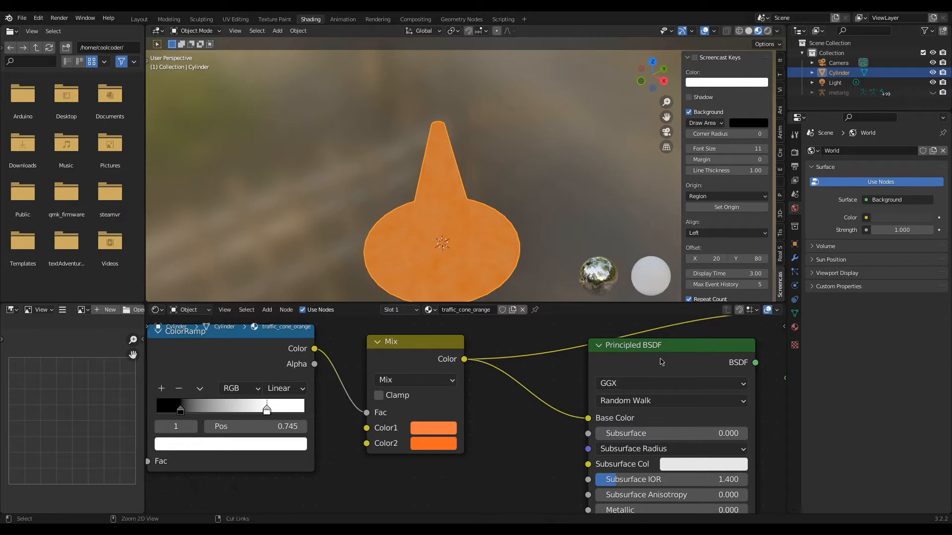
{"action": "left_click", "coordinate": [636, 355], "text": "ctrl+shift"}
Apply smooth shading to the whole traffic cone object.
{"action": "middle_click_drag", "start_coordinate": [541, 430], "coordinate": [328, 442]}
{"action": "middle_click_drag", "start_coordinate": [435, 171], "coordinate": [404, 183]}
{"action": "scroll", "coordinate": [404, 183], "scroll_direction": "up", "scroll_amount": 3}
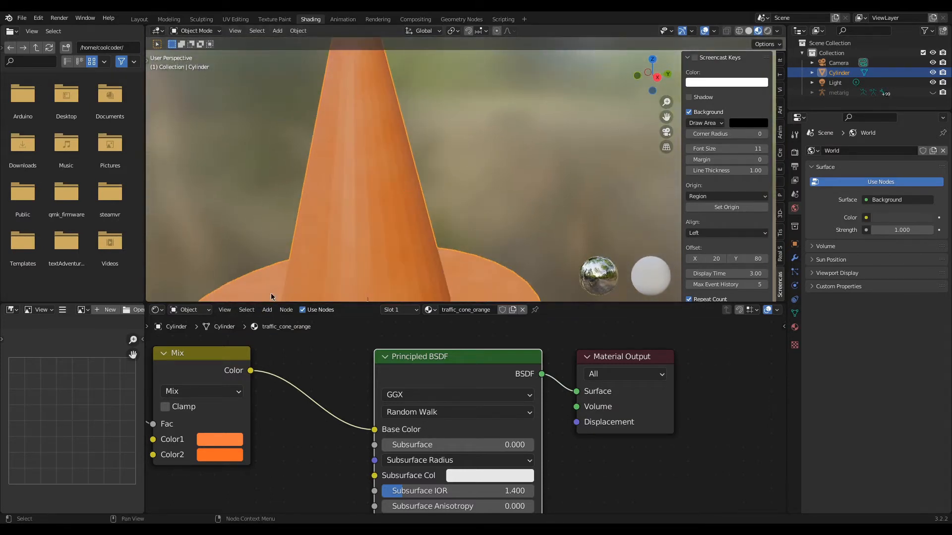
{"action": "middle_click_drag", "start_coordinate": [331, 248], "coordinate": [364, 241]}
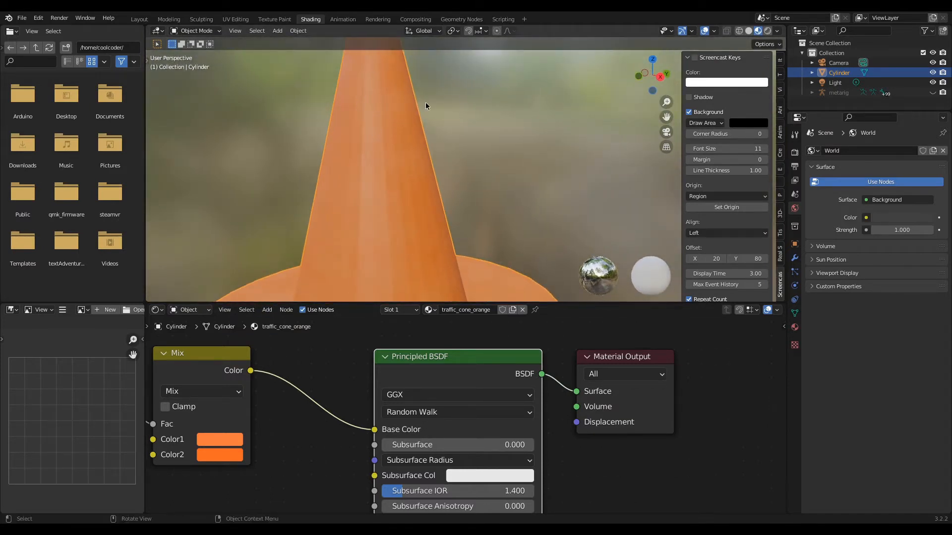
{"action": "scroll", "coordinate": [446, 189], "scroll_direction": "down", "scroll_amount": 4}
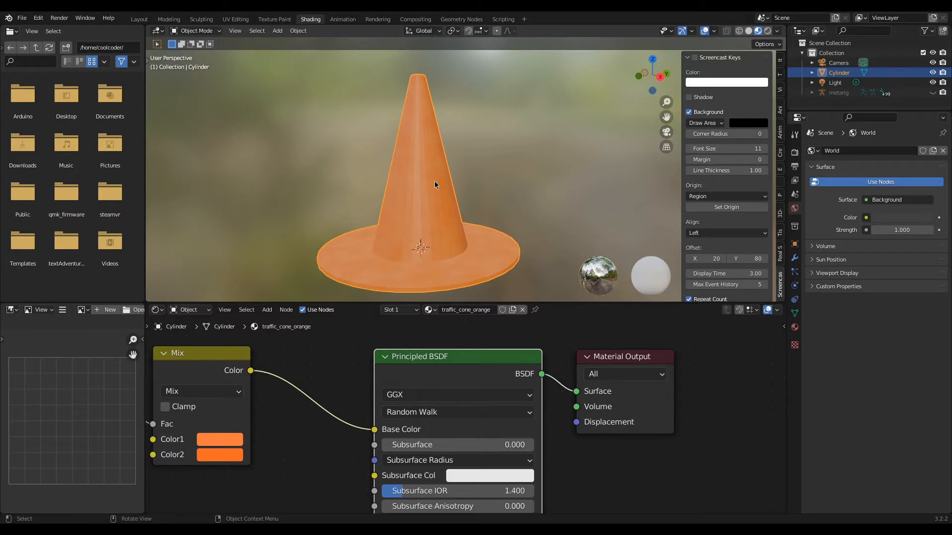
{"action": "right_click", "coordinate": [434, 185]}
{"action": "left_click", "coordinate": [424, 183]}
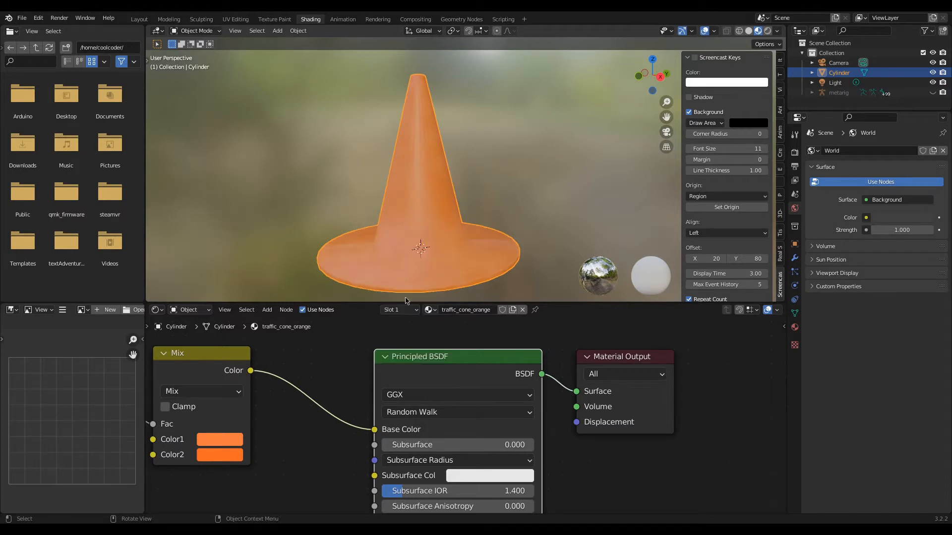
In Edit Mode, select an edge where the cone meets its flat base and apply Edge Split to it.
{"action": "middle_click_drag", "start_coordinate": [405, 300], "coordinate": [352, 213]}
{"action": "key", "text": "Tab"}
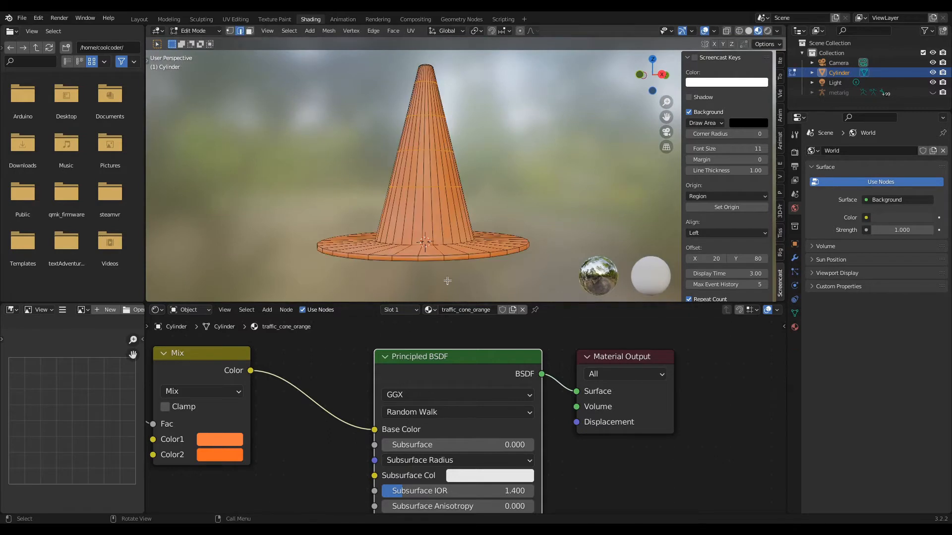
{"action": "left_click", "coordinate": [414, 246]}
{"action": "left_click", "coordinate": [419, 244]}
{"action": "scroll", "coordinate": [417, 244], "scroll_direction": "up", "scroll_amount": 7}
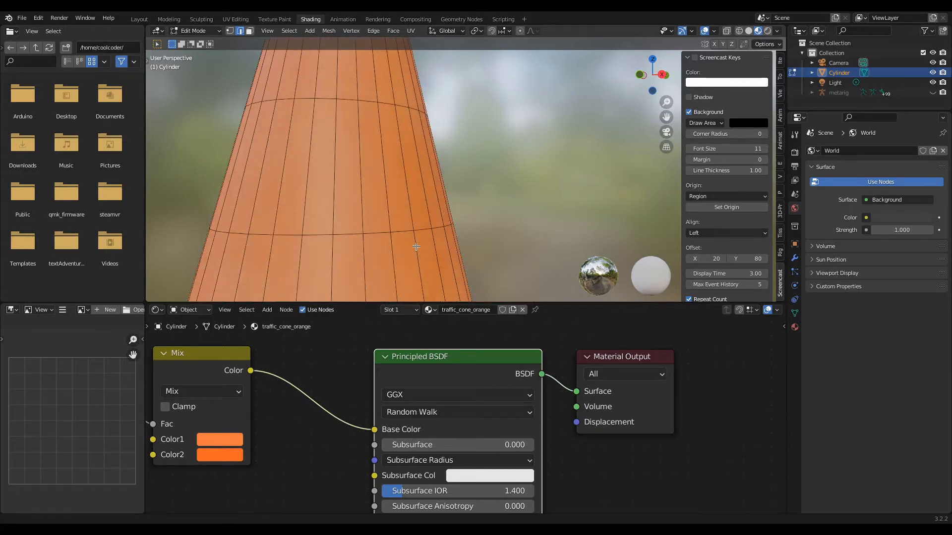
{"action": "middle_click_drag", "start_coordinate": [416, 244], "coordinate": [452, 221], "text": "shift"}
{"action": "left_click", "coordinate": [453, 224]}
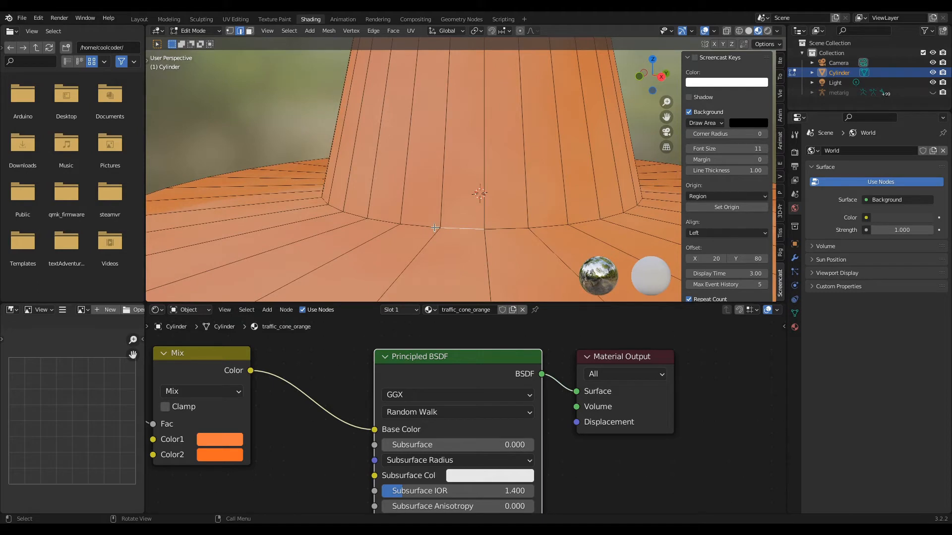
{"action": "left_click", "coordinate": [378, 222], "text": "alt"}
{"action": "right_click", "coordinate": [476, 175]}
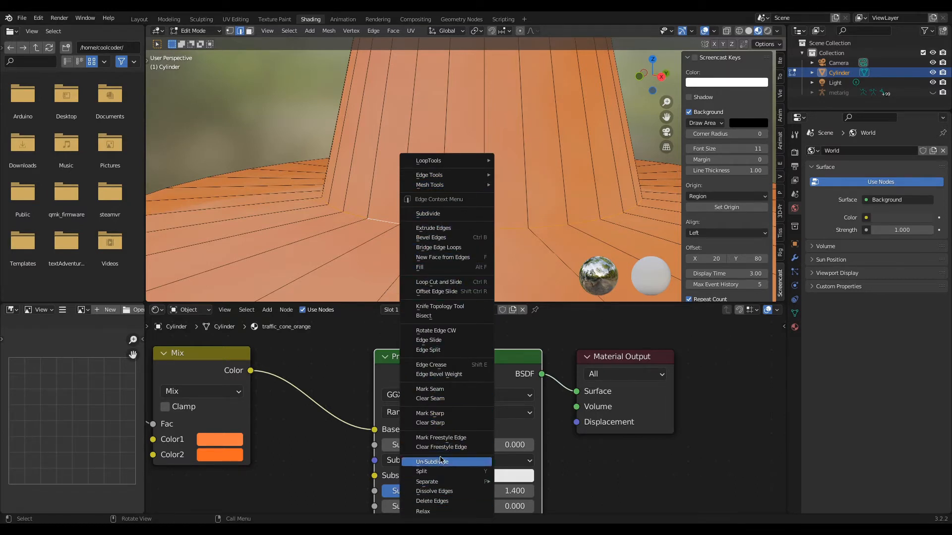
{"action": "left_click", "coordinate": [440, 351]}
Apply Shade Flat to the selected edge at the junction of the cone and its base.
{"action": "key", "text": "q"}
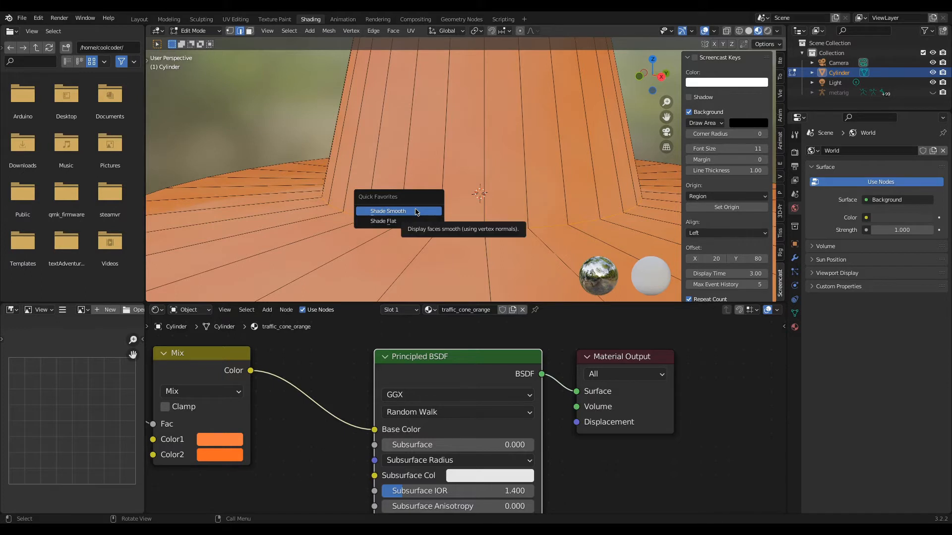
{"action": "left_click", "coordinate": [415, 222]}
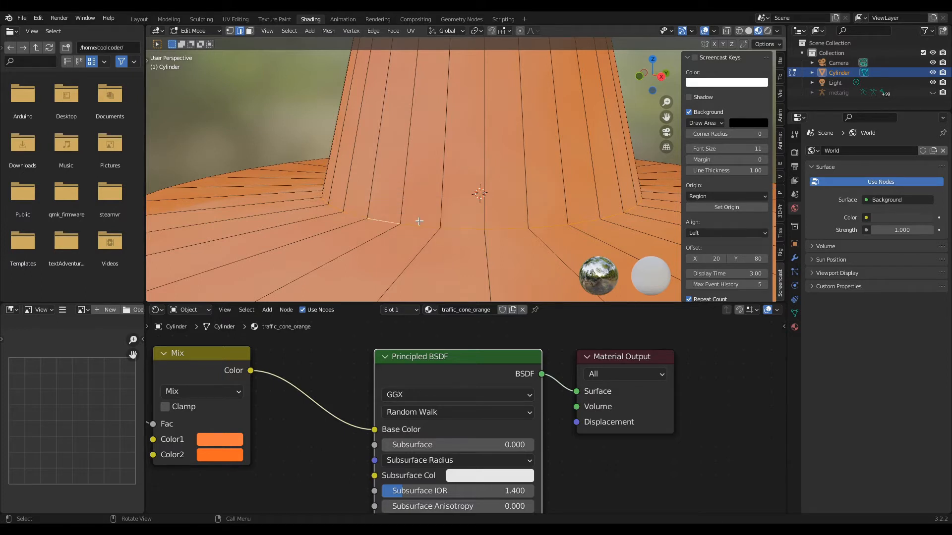
{"action": "scroll", "coordinate": [408, 214], "scroll_direction": "down", "scroll_amount": 4}
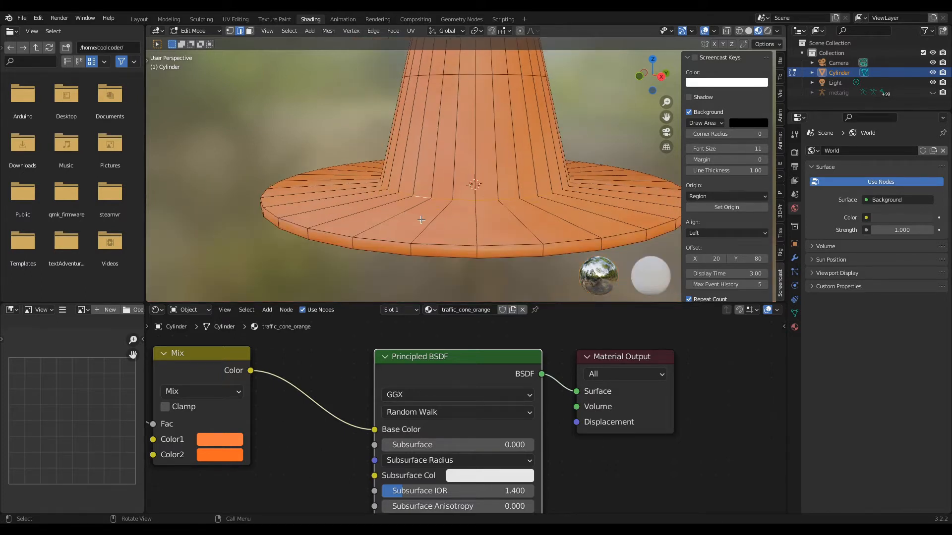
In face select mode, select a wedge-shaped face on the top of the base and apply Shade Flat to it.
{"action": "key", "text": "3"}
{"action": "left_click", "coordinate": [421, 220]}
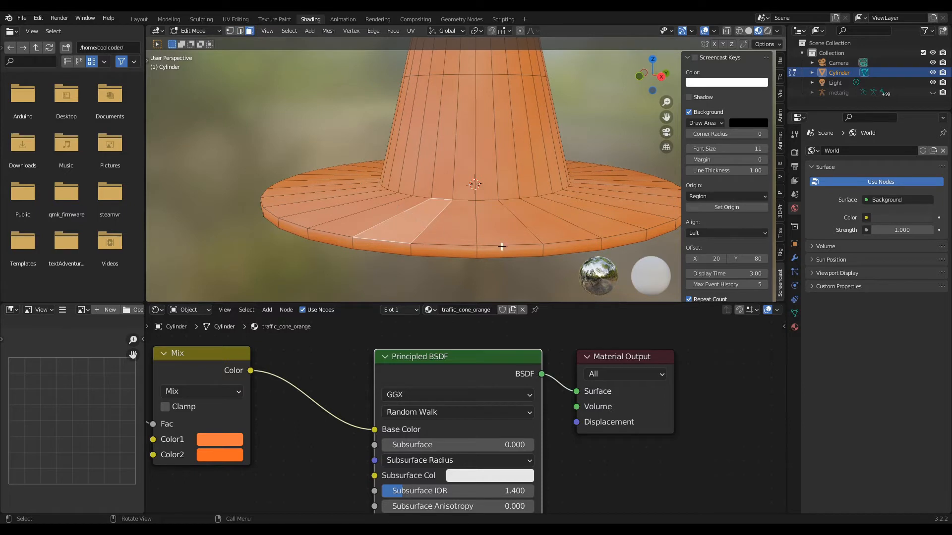
{"action": "left_click", "coordinate": [511, 232]}
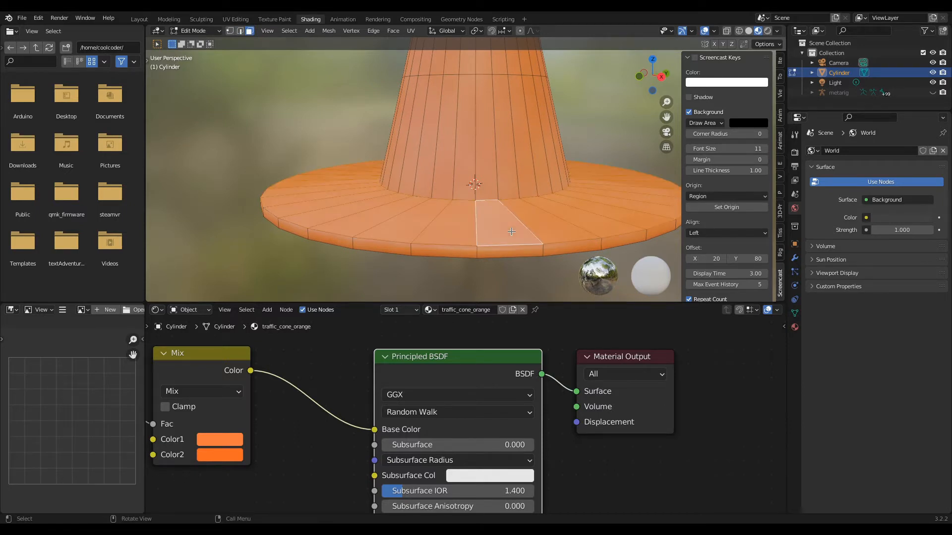
{"action": "key", "text": "q"}
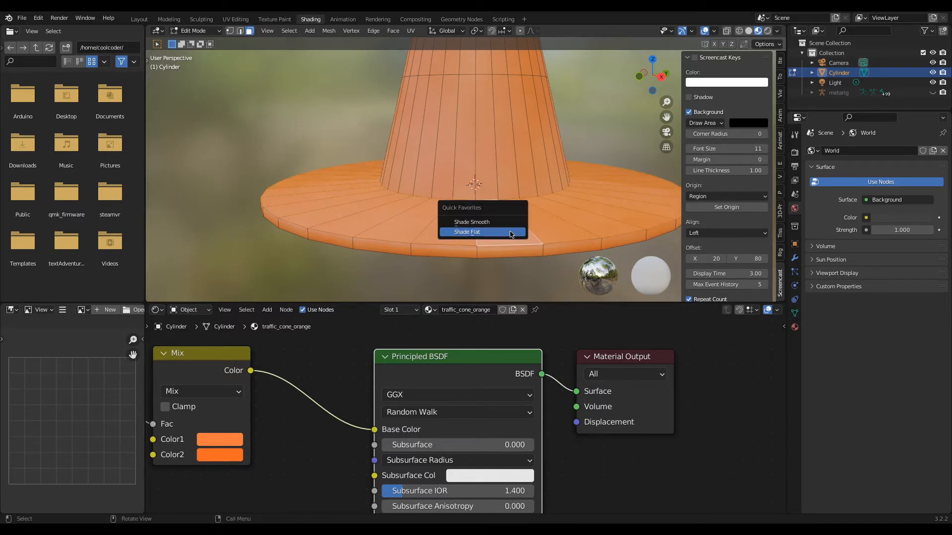
{"action": "left_click", "coordinate": [502, 230]}
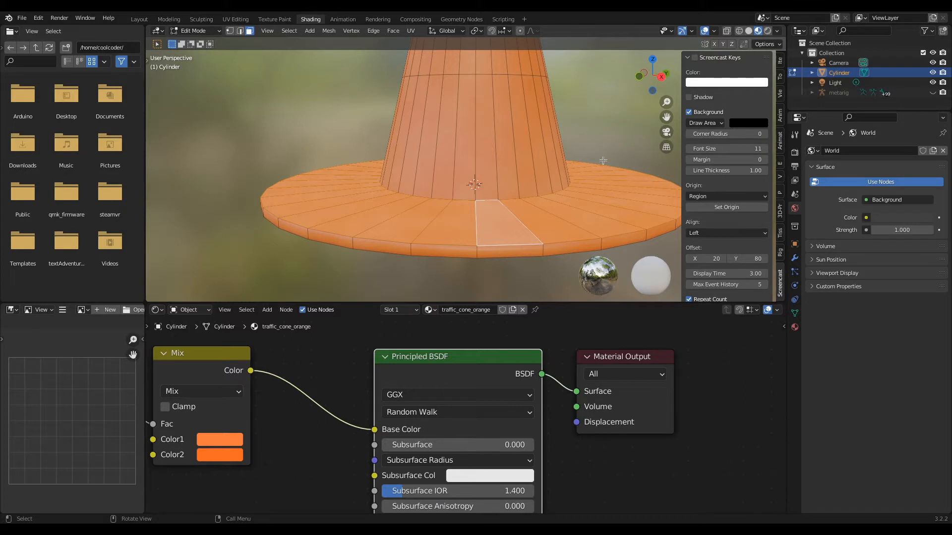
Search the commands for "shade" and view the Quick Favorites and shortcut options for Shade Flat.
{"action": "key", "text": "F2"}
{"action": "key", "text": "Escape"}
{"action": "key", "text": "F3"}
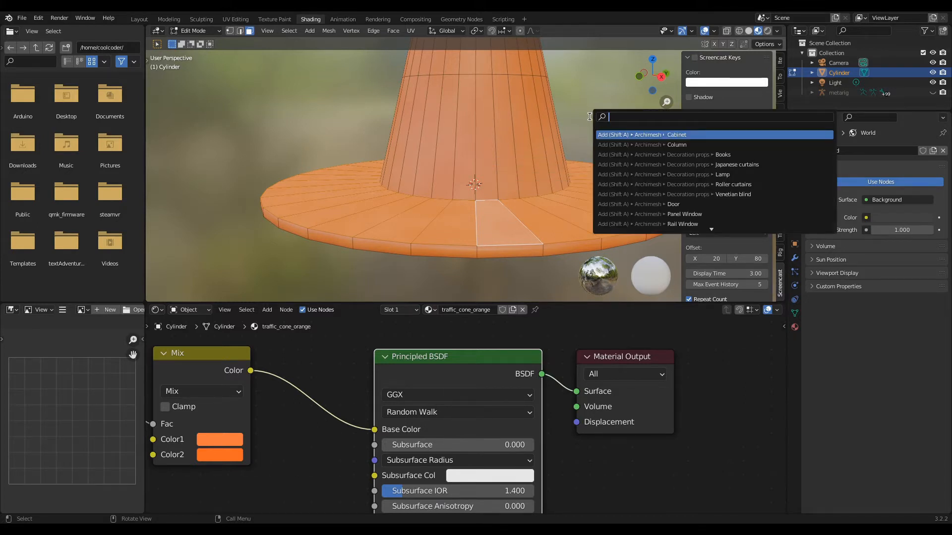
{"action": "type", "text": "shade"}
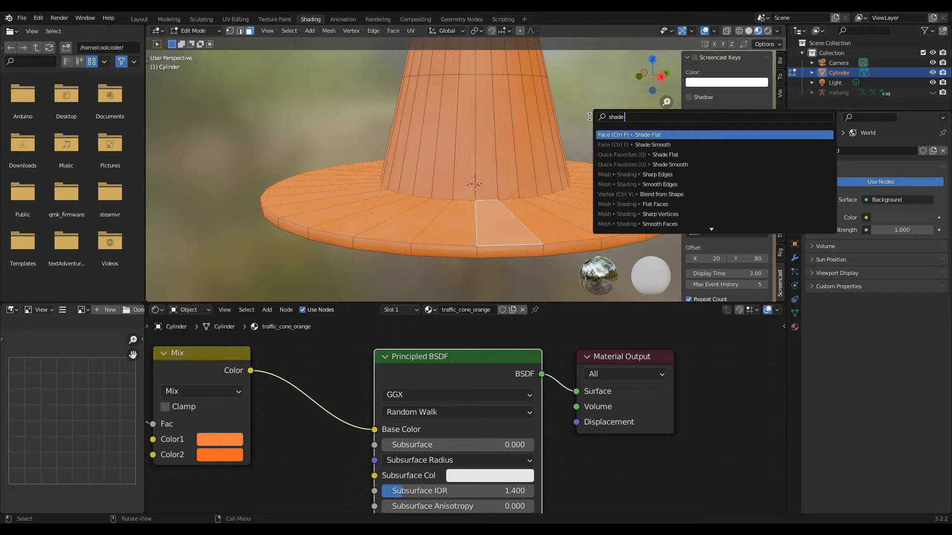
{"action": "right_click", "coordinate": [682, 134]}
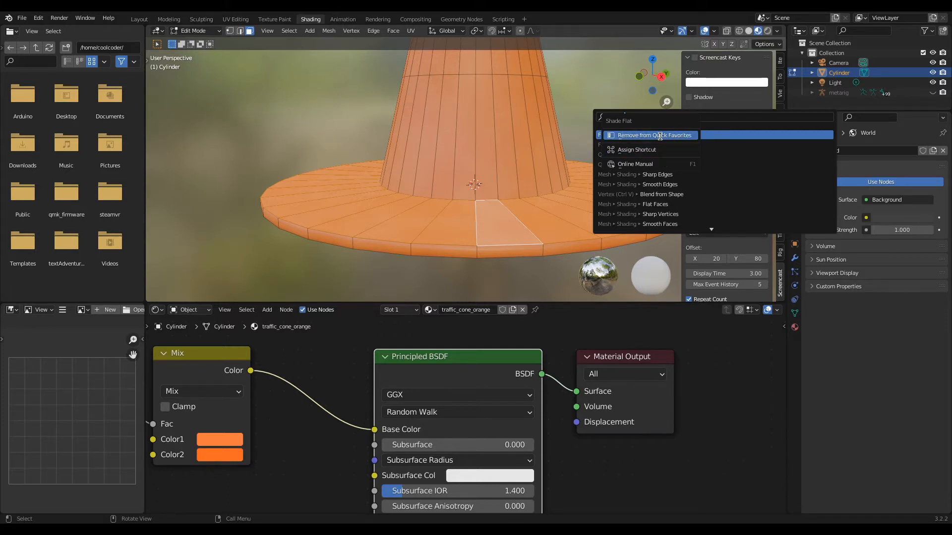
{"action": "left_click", "coordinate": [601, 62]}
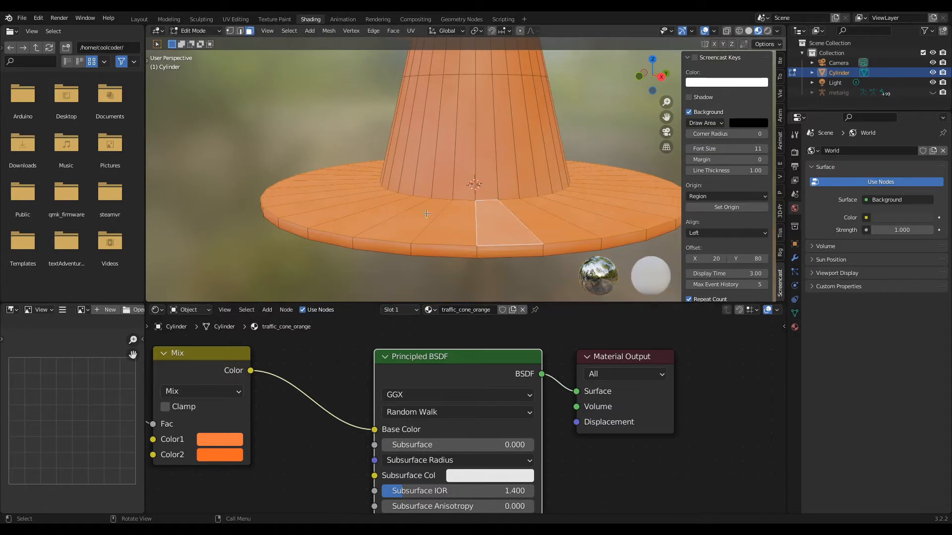
In Edit Mode, select the cap face at the cone's tip and apply Shade Flat to it.
{"action": "key", "text": "Tab"}
{"action": "middle_click_drag", "start_coordinate": [508, 187], "coordinate": [486, 217]}
{"action": "scroll", "coordinate": [478, 206], "scroll_direction": "down", "scroll_amount": 5}
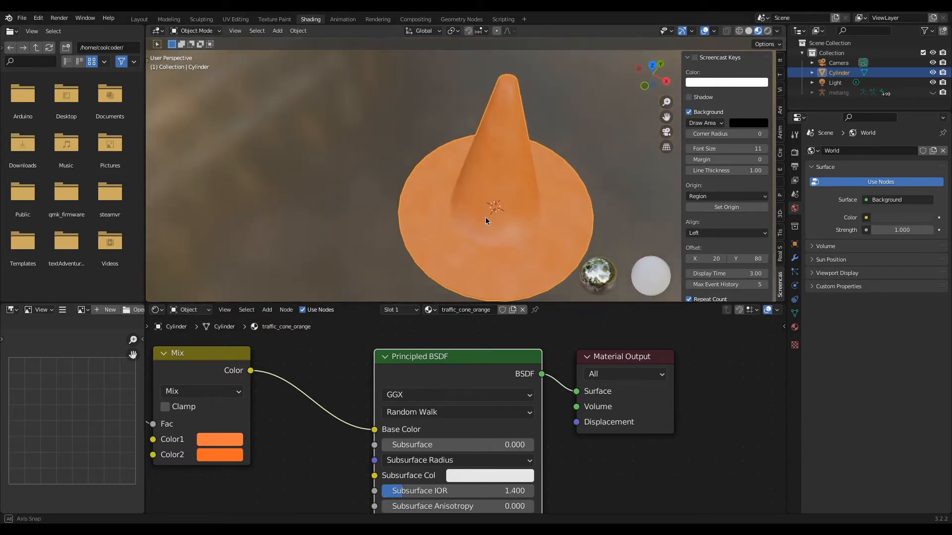
{"action": "scroll", "coordinate": [489, 135], "scroll_direction": "up", "scroll_amount": 1}
{"action": "middle_click_drag", "start_coordinate": [495, 122], "coordinate": [481, 146]}
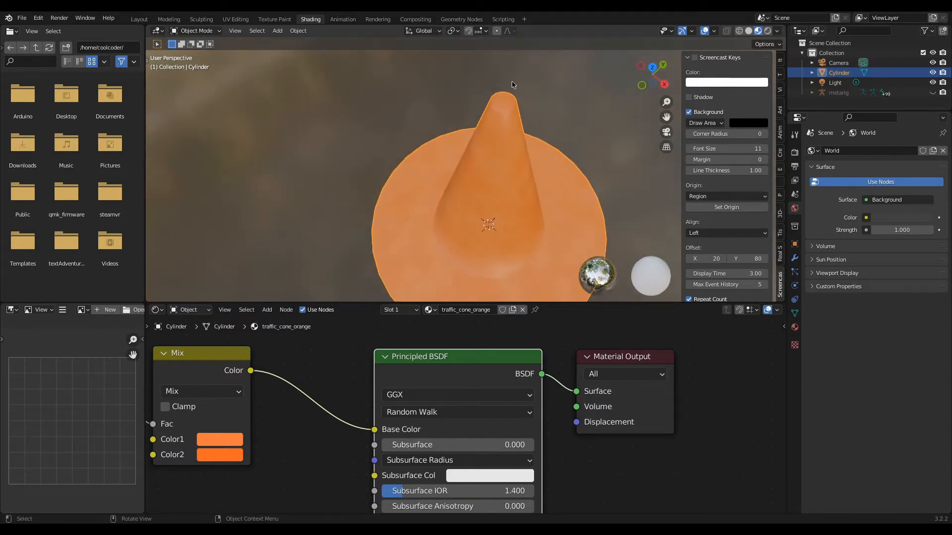
{"action": "key", "text": "Tab"}
{"action": "left_click", "coordinate": [502, 98]}
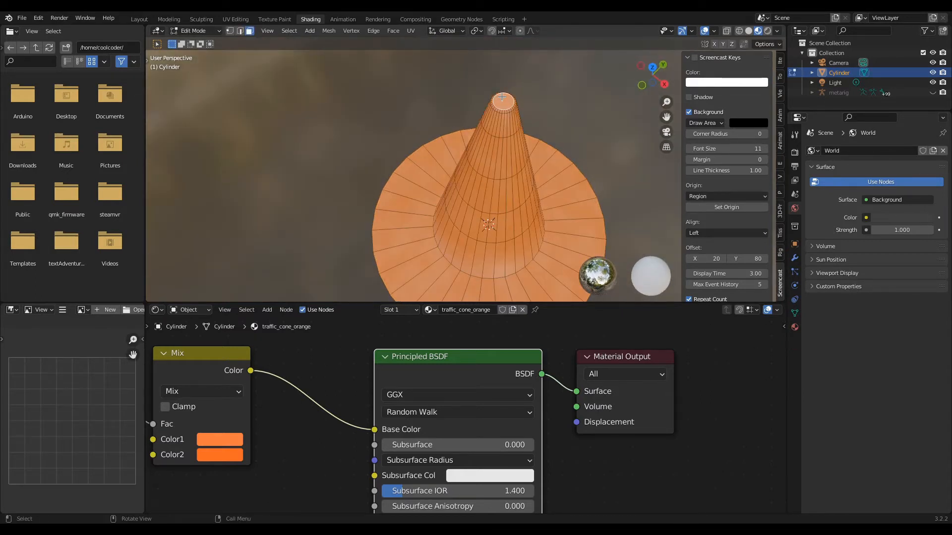
{"action": "key", "text": "q"}
{"action": "left_click", "coordinate": [478, 97]}
{"action": "key", "text": "Tab"}
Apply Shade Flat to the underside face of the cone's base and save the file.
{"action": "middle_click_drag", "start_coordinate": [550, 186], "coordinate": [460, 116]}
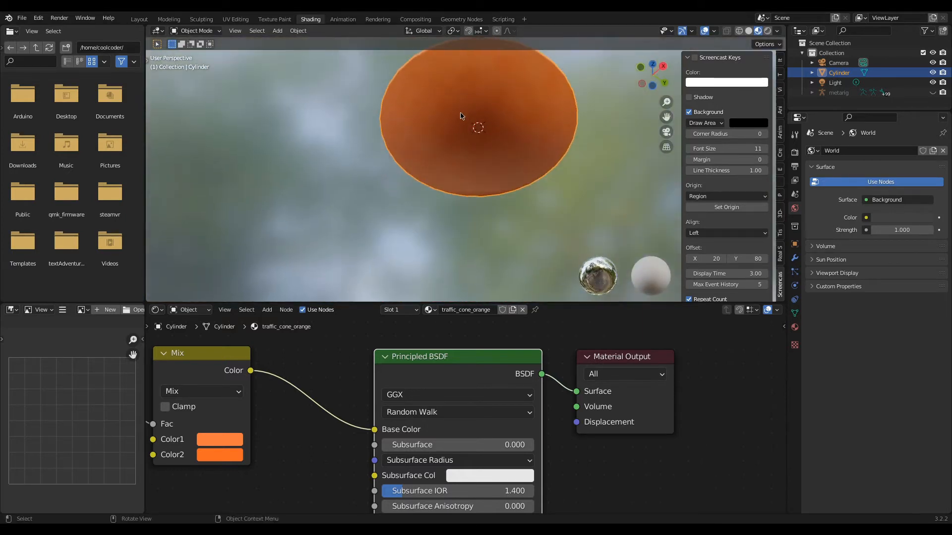
{"action": "key", "text": "Tab"}
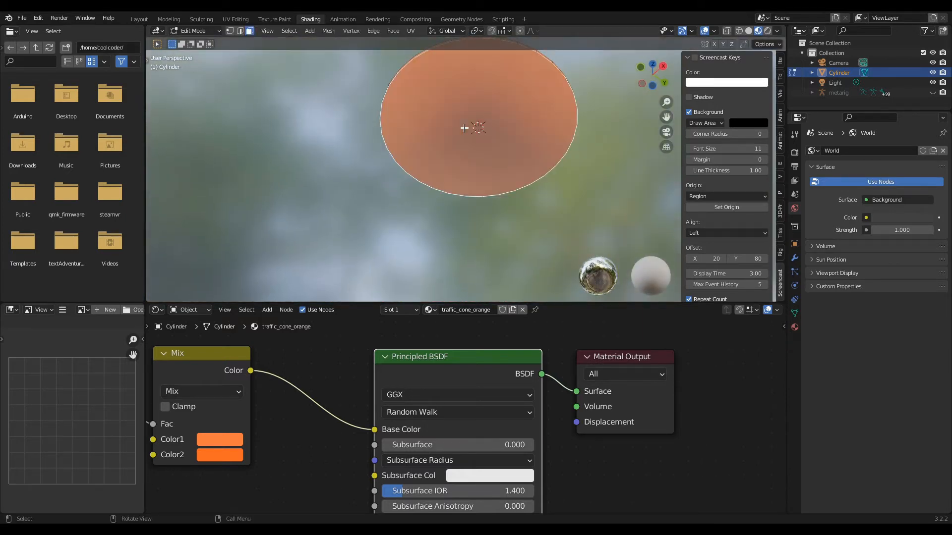
{"action": "key", "text": "q"}
{"action": "left_click", "coordinate": [464, 129]}
{"action": "key", "text": "Tab"}
{"action": "middle_click_drag", "start_coordinate": [462, 134], "coordinate": [433, 218]}
{"action": "scroll", "coordinate": [435, 216], "scroll_direction": "up", "scroll_amount": 3}
{"action": "scroll", "coordinate": [442, 210], "scroll_direction": "down", "scroll_amount": 2}
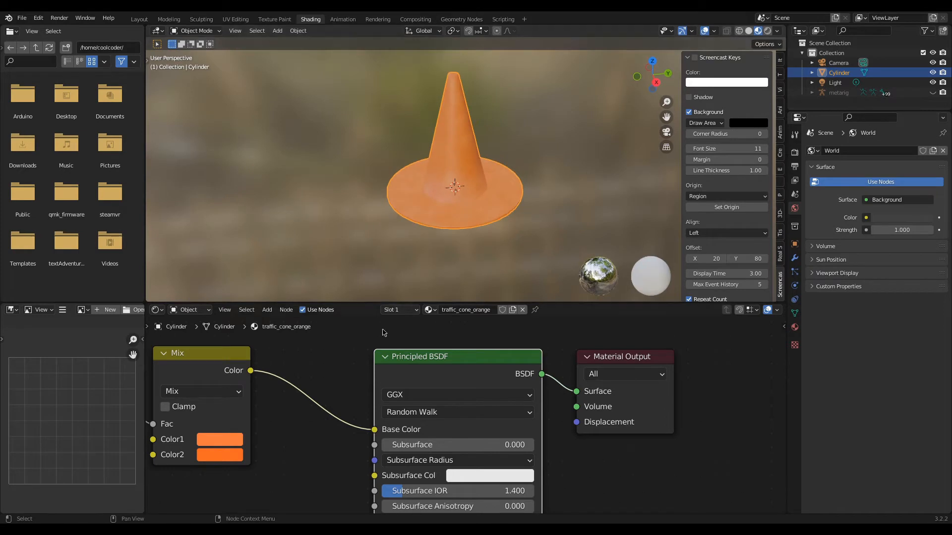
{"action": "middle_click_drag", "start_coordinate": [332, 412], "coordinate": [374, 349]}
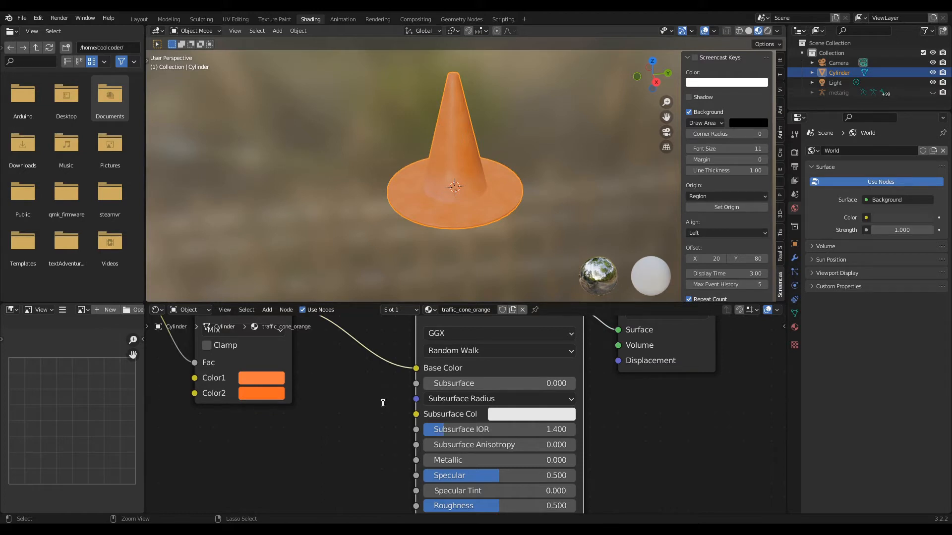
{"action": "key", "text": "ctrl+s"}
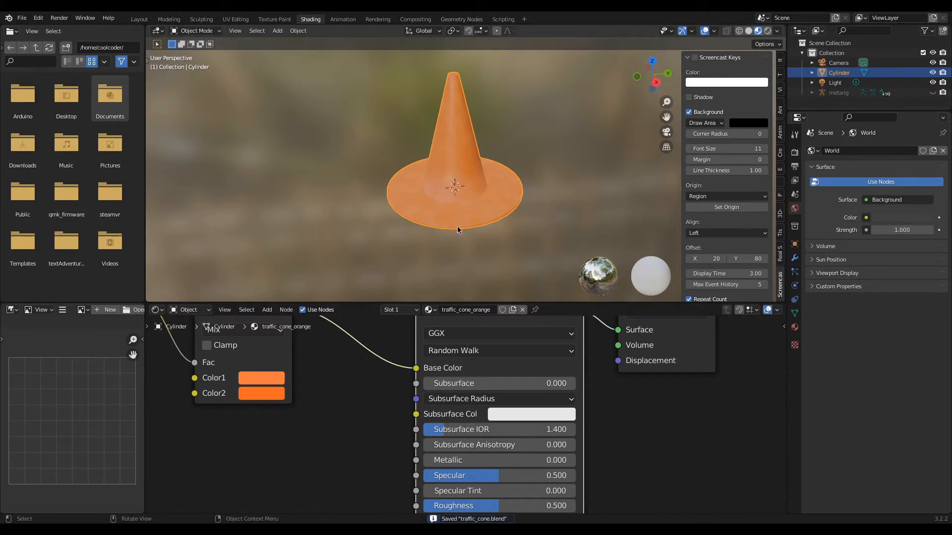
Add a second ColorRamp node and place it below the existing one in the cone's material.
{"action": "middle_click_drag", "start_coordinate": [338, 357], "coordinate": [408, 423]}
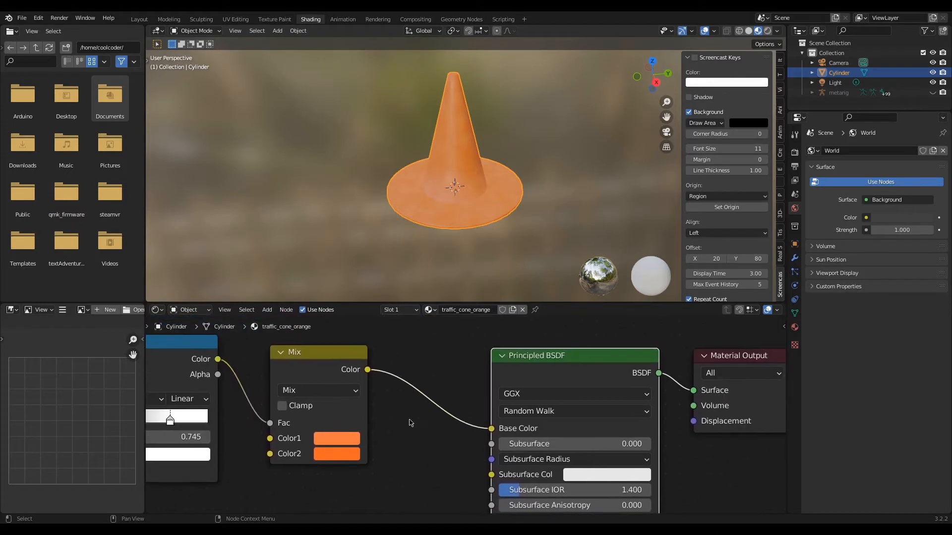
{"action": "scroll", "coordinate": [445, 191], "scroll_direction": "up", "scroll_amount": 4}
{"action": "scroll", "coordinate": [446, 191], "scroll_direction": "down", "scroll_amount": 1}
{"action": "middle_click_drag", "start_coordinate": [446, 193], "coordinate": [460, 139]}
{"action": "middle_click_drag", "start_coordinate": [451, 391], "coordinate": [467, 358]}
{"action": "scroll", "coordinate": [415, 354], "scroll_direction": "down", "scroll_amount": 1}
{"action": "middle_click_drag", "start_coordinate": [468, 96], "coordinate": [439, 133]}
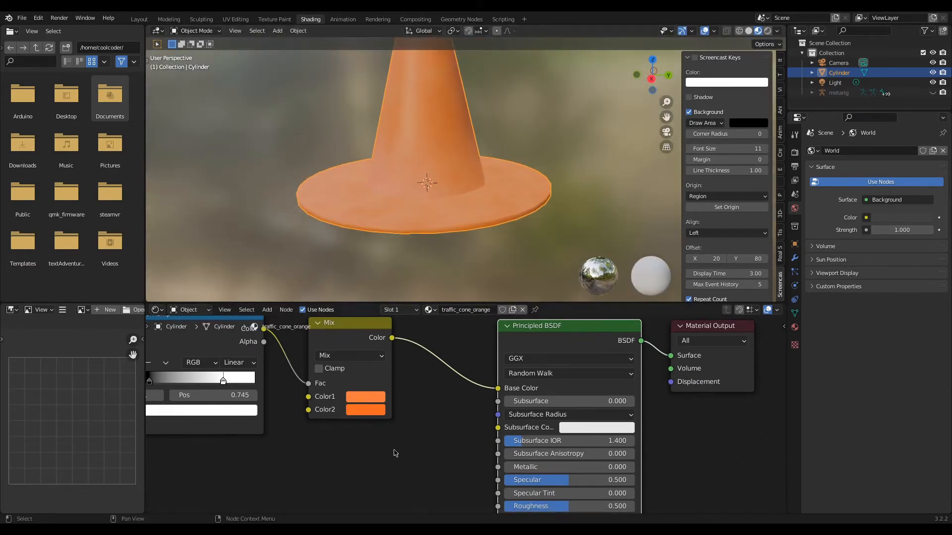
{"action": "middle_click_drag", "start_coordinate": [394, 451], "coordinate": [420, 426]}
{"action": "middle_click_drag", "start_coordinate": [350, 466], "coordinate": [420, 427]}
{"action": "scroll", "coordinate": [388, 446], "scroll_direction": "down", "scroll_amount": 3}
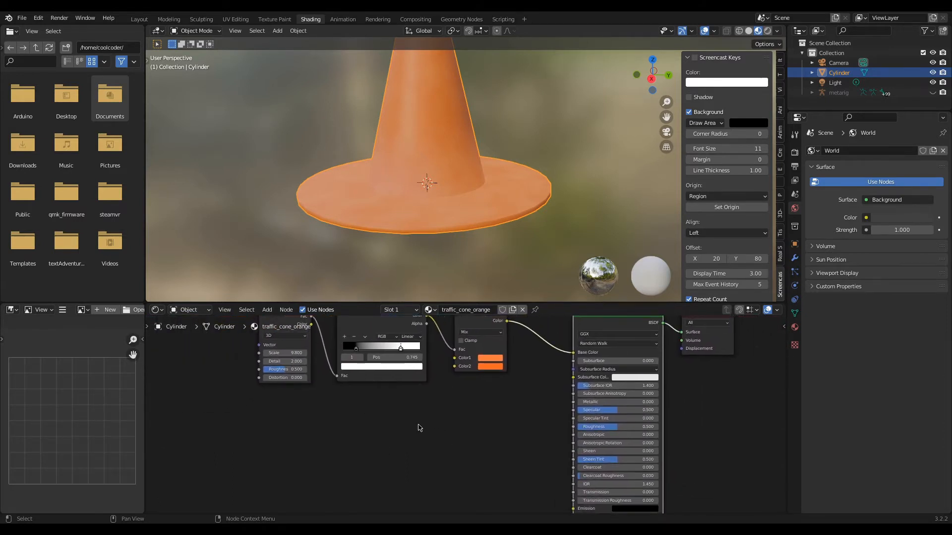
{"action": "key", "text": "shift+a"}
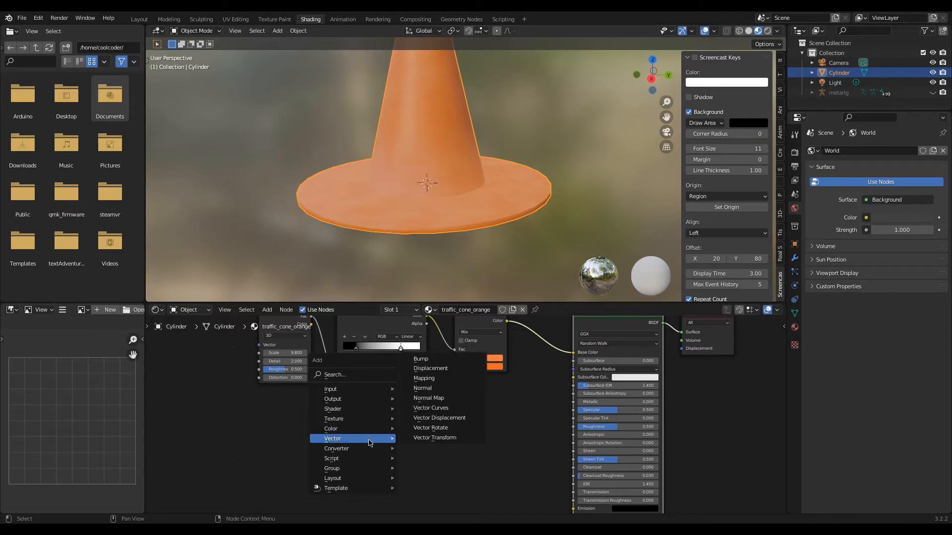
{"action": "mouse_move", "coordinate": [373, 450]}
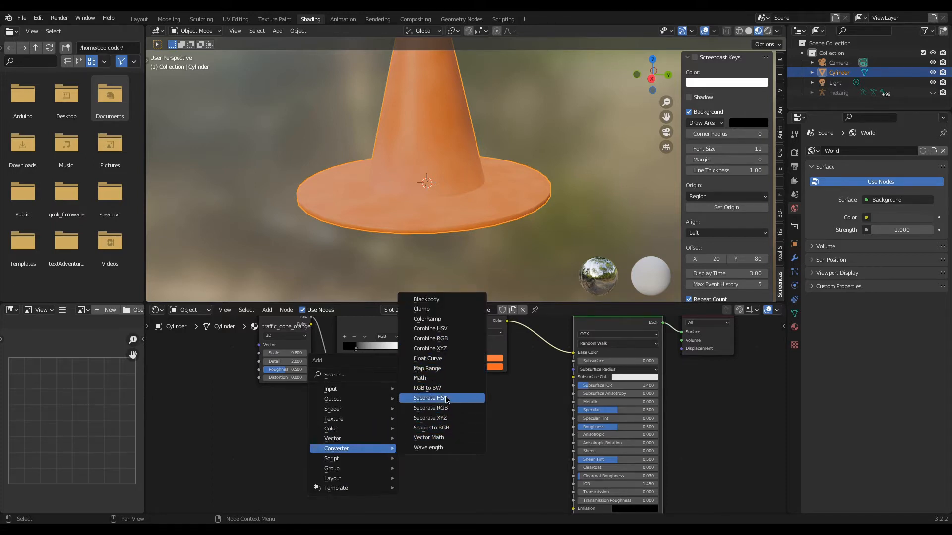
{"action": "left_click", "coordinate": [439, 318]}
{"action": "left_click", "coordinate": [361, 407]}
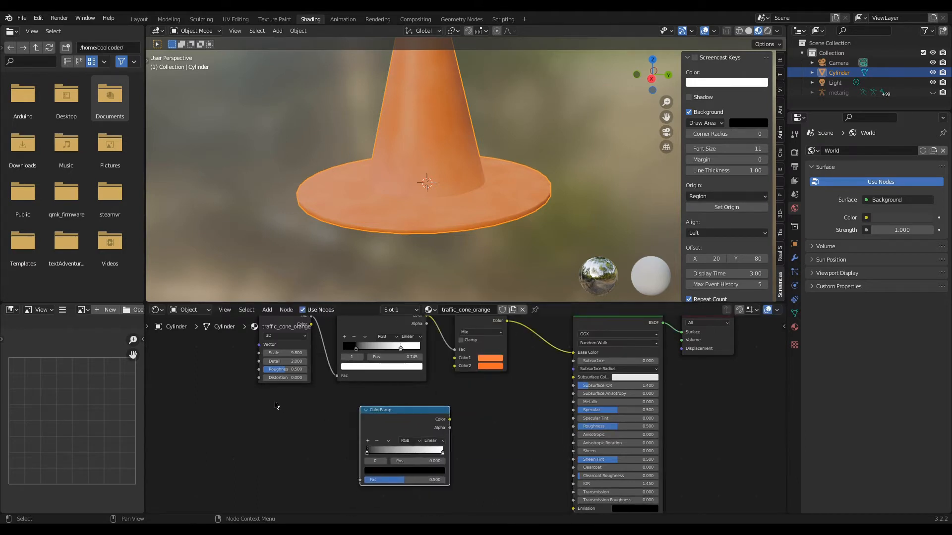
Connect the Noise Texture's output to the second ColorRamp's Fac input and preview that ramp on the cone.
{"action": "scroll", "coordinate": [312, 425], "scroll_direction": "down", "scroll_amount": 1}
{"action": "middle_click_drag", "start_coordinate": [313, 426], "coordinate": [377, 461]}
{"action": "left_click_drag", "start_coordinate": [390, 365], "coordinate": [433, 455]}
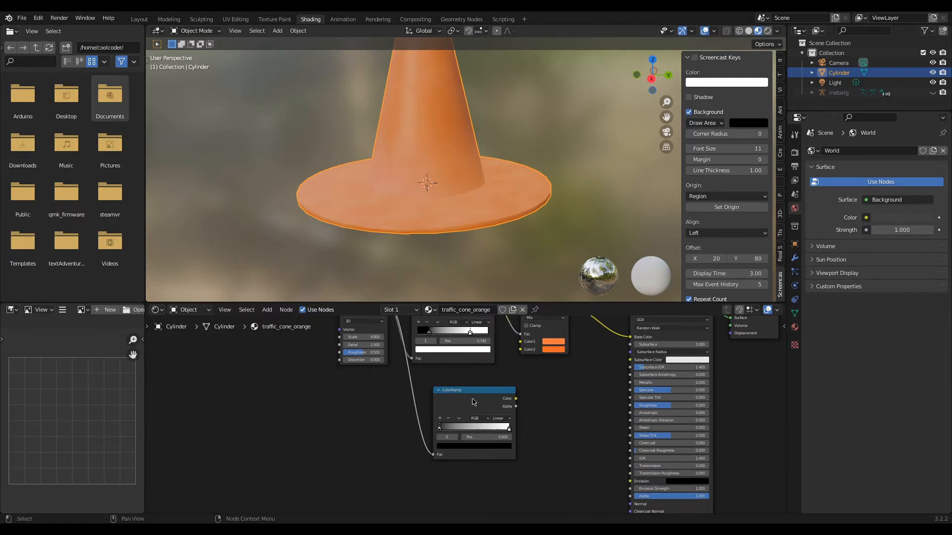
{"action": "left_click", "coordinate": [478, 397], "text": "ctrl+shift"}
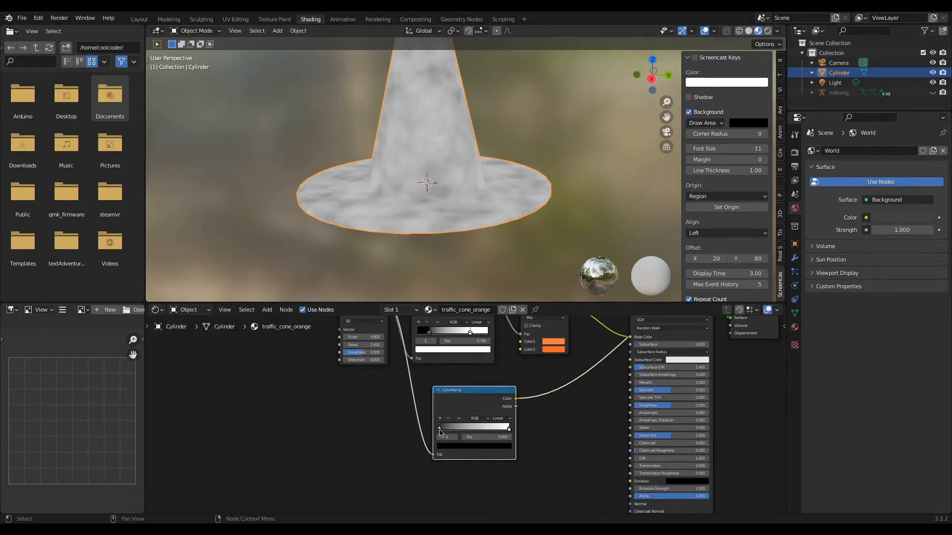
Move the second ColorRamp's black stop to position 0.336 and its white stop to 0.832.
{"action": "scroll", "coordinate": [439, 432], "scroll_direction": "up", "scroll_amount": 3}
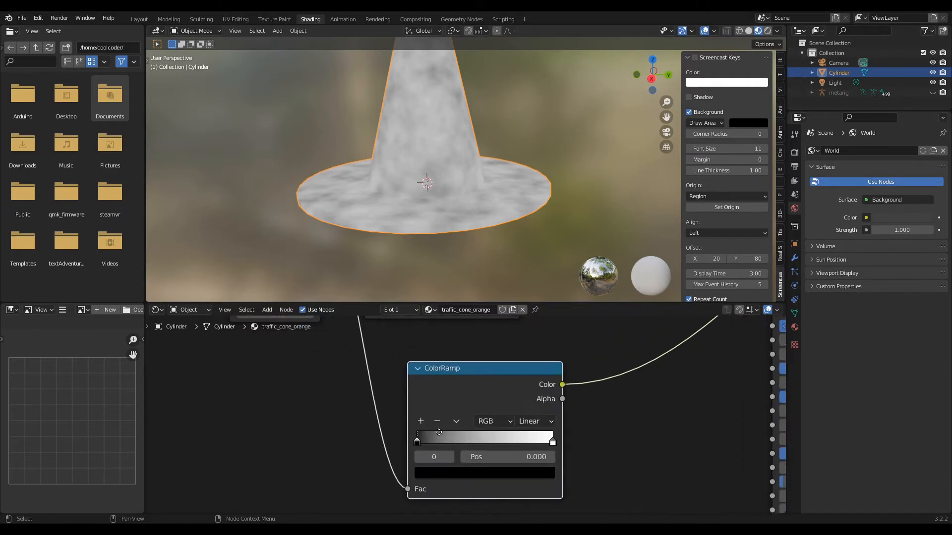
{"action": "middle_click_drag", "start_coordinate": [439, 433], "coordinate": [416, 432]}
{"action": "left_click_drag", "start_coordinate": [400, 445], "coordinate": [429, 445]}
{"action": "left_click_drag", "start_coordinate": [529, 445], "coordinate": [476, 444]}
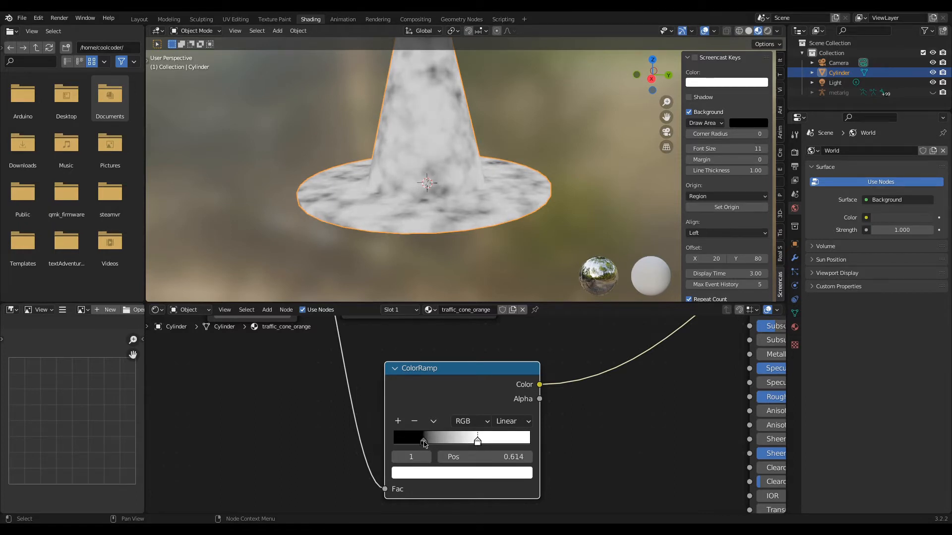
{"action": "left_click_drag", "start_coordinate": [425, 444], "coordinate": [508, 442]}
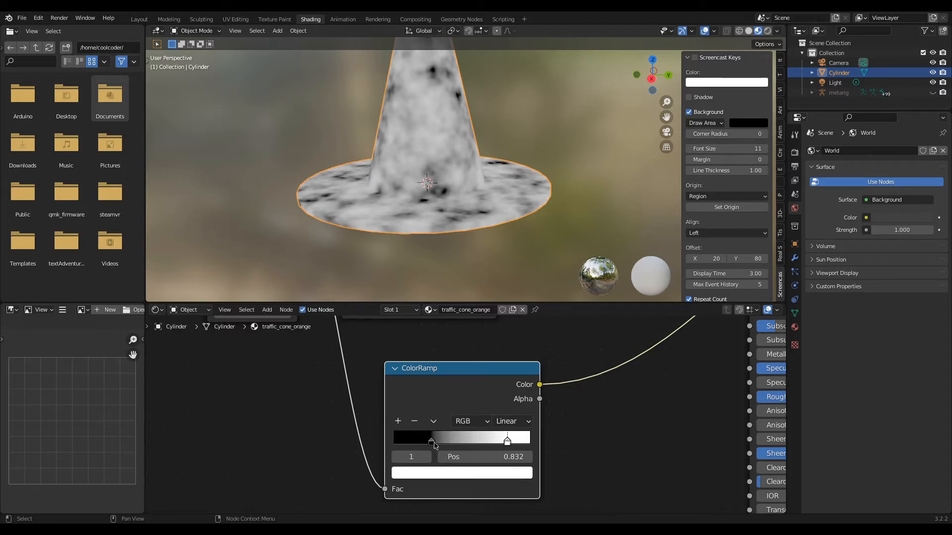
{"action": "left_click_drag", "start_coordinate": [433, 443], "coordinate": [440, 446]}
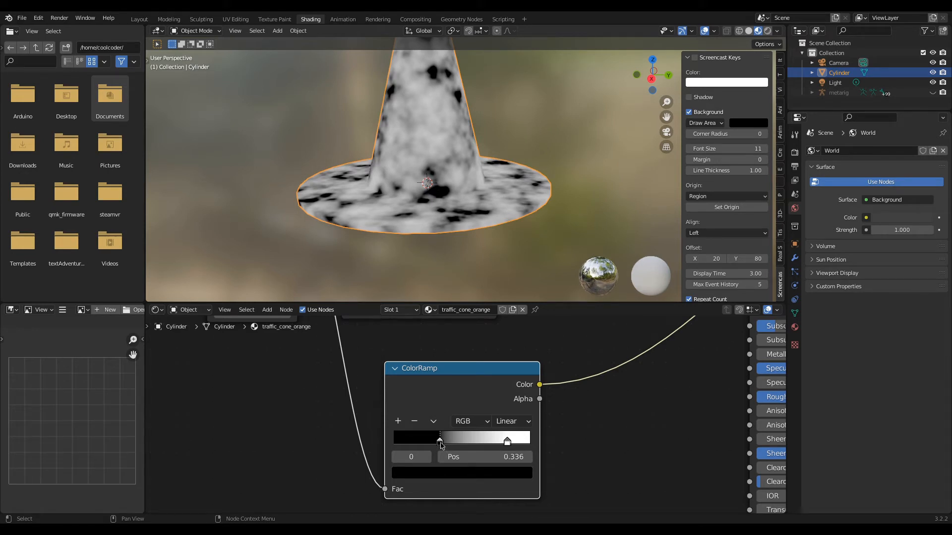
Make stop 0 of the second ColorRamp active and lighten its color from black to dark gray.
{"action": "left_click", "coordinate": [407, 457]}
{"action": "type", "text": "1"}
{"action": "key", "text": "Return"}
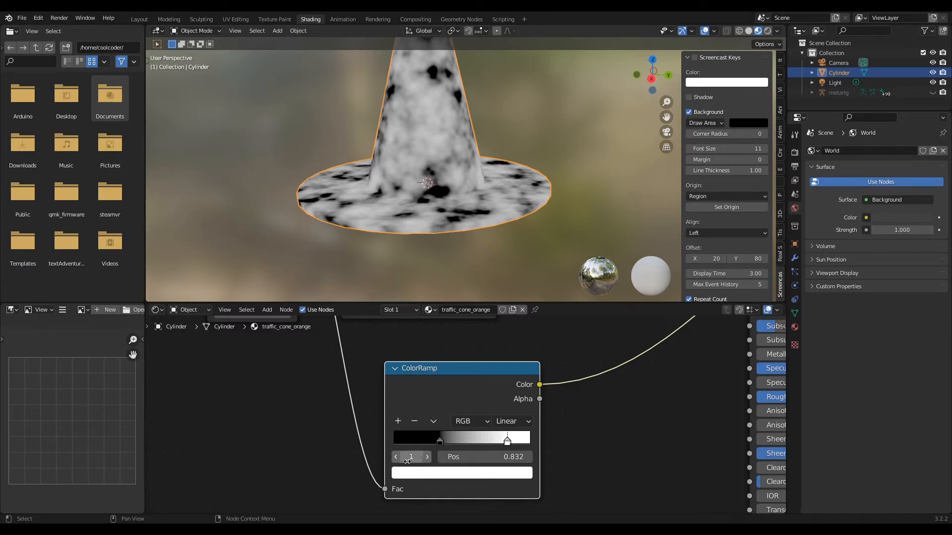
{"action": "left_click", "coordinate": [407, 457]}
{"action": "type", "text": "0"}
{"action": "key", "text": "Return"}
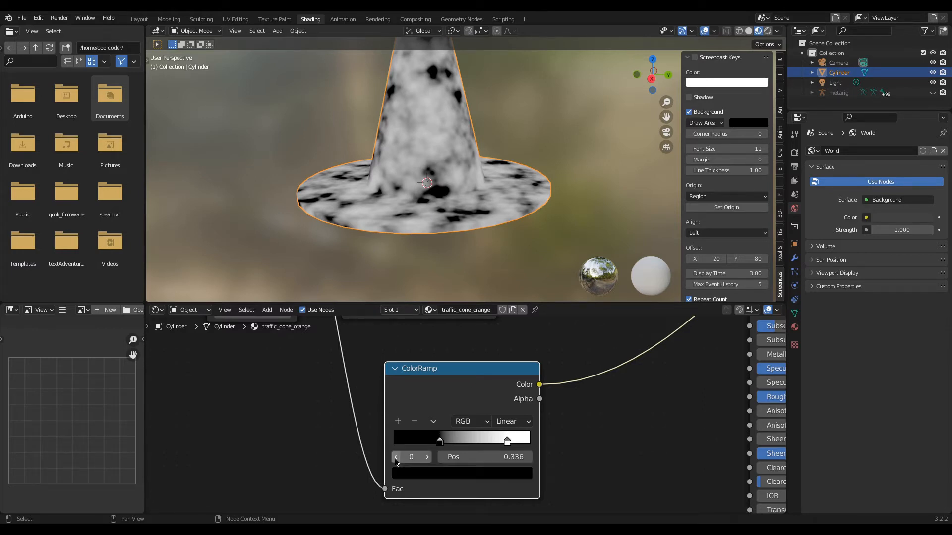
{"action": "left_click", "coordinate": [448, 476]}
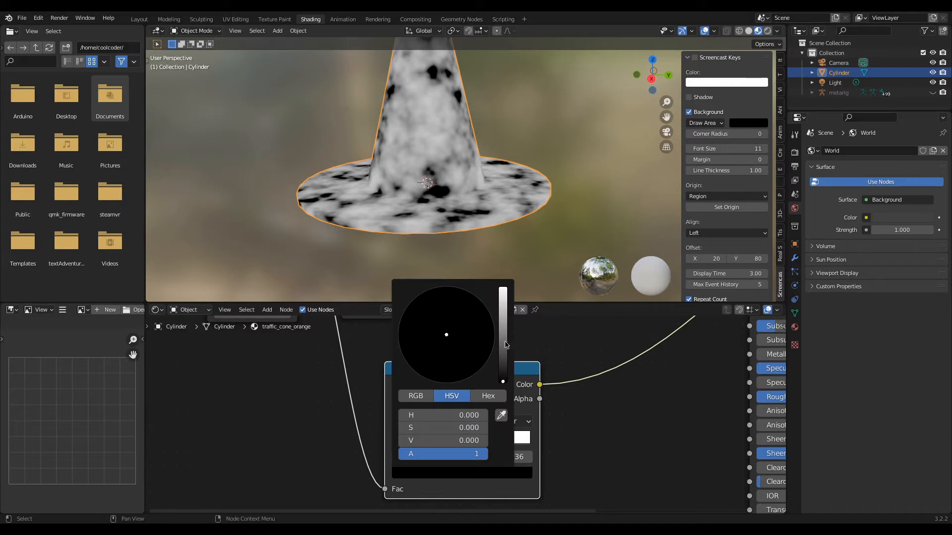
{"action": "left_click_drag", "start_coordinate": [502, 379], "coordinate": [503, 355]}
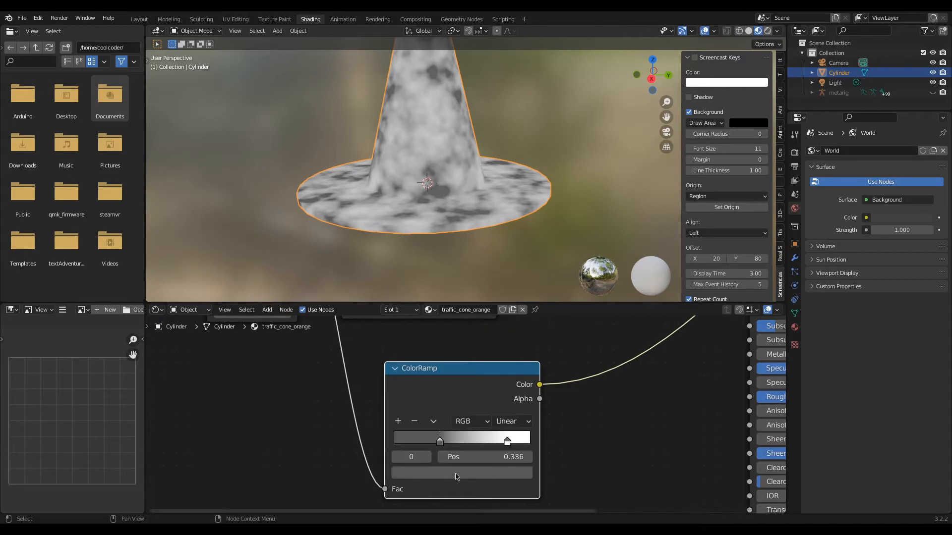
Connect the second ColorRamp's Color output to the Principled BSDF's Roughness and show the full shader on the cone.
{"action": "middle_click_drag", "start_coordinate": [566, 393], "coordinate": [488, 393]}
{"action": "left_click_drag", "start_coordinate": [461, 381], "coordinate": [672, 394]}
{"action": "middle_click_drag", "start_coordinate": [583, 351], "coordinate": [421, 482]}
{"action": "left_click", "coordinate": [580, 346], "text": "ctrl+shift"}
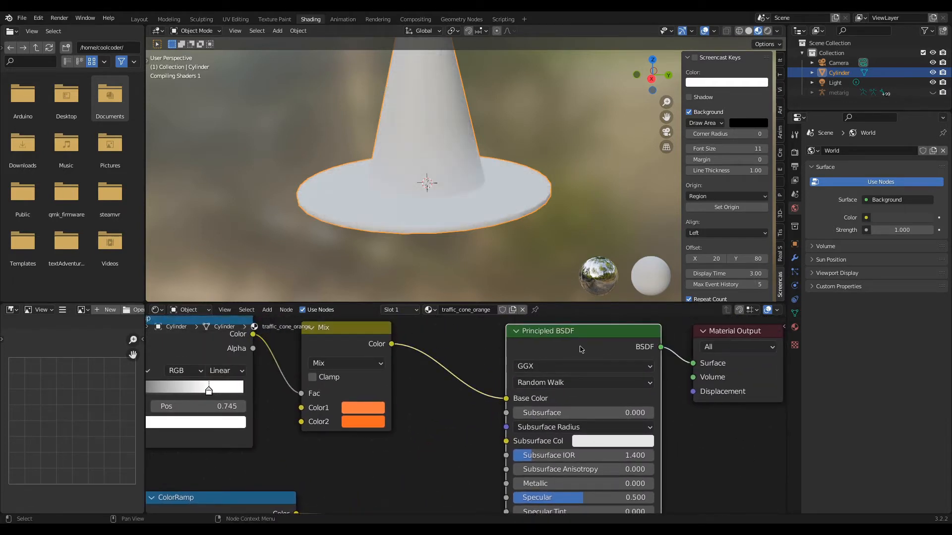
{"action": "scroll", "coordinate": [396, 132], "scroll_direction": "down", "scroll_amount": 2}
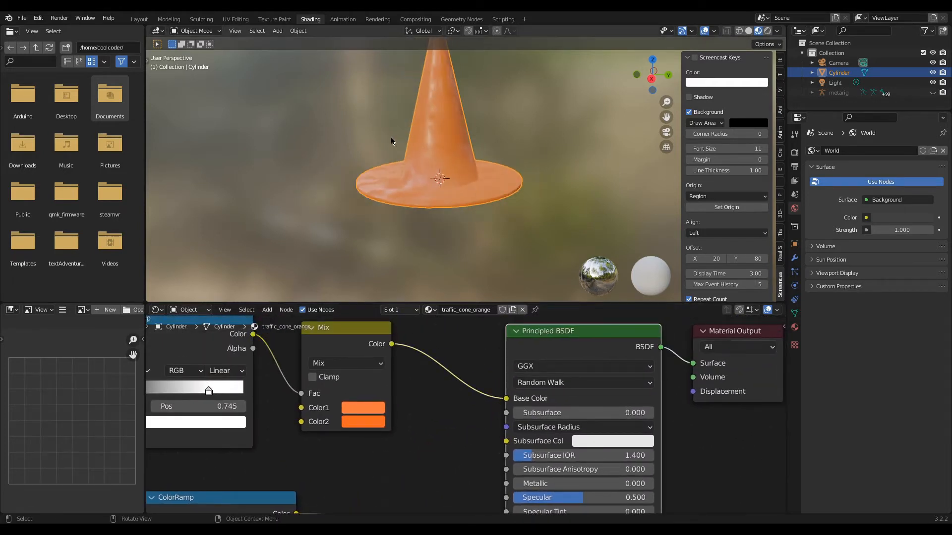
{"action": "scroll", "coordinate": [390, 138], "scroll_direction": "up", "scroll_amount": 2}
{"action": "middle_click_drag", "start_coordinate": [390, 138], "coordinate": [338, 163]}
{"action": "middle_click_drag", "start_coordinate": [414, 371], "coordinate": [470, 292]}
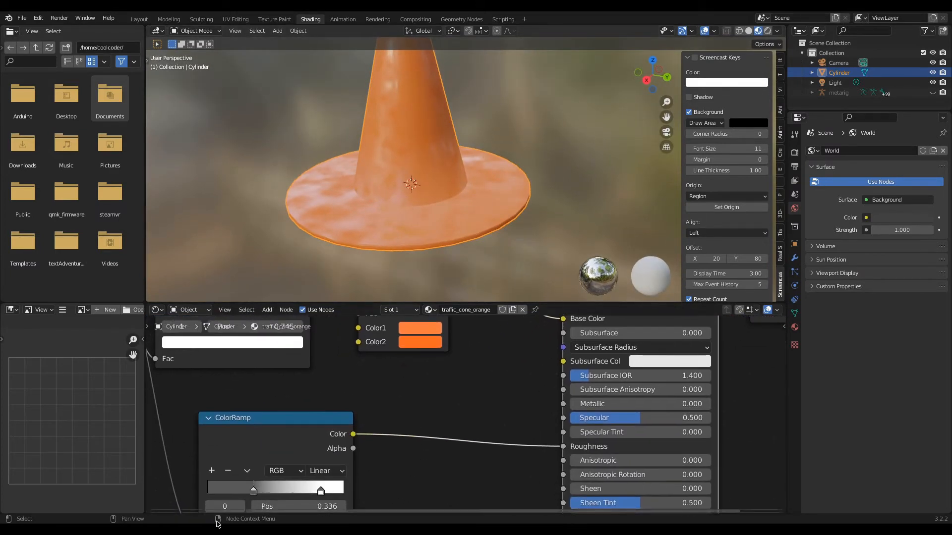
Move the second ColorRamp's white stop to position 0.786.
{"action": "mouse_move", "coordinate": [254, 493]}
{"action": "left_mouse_down"}
{"action": "mouse_move", "coordinate": [247, 494]}
{"action": "mouse_move", "coordinate": [301, 495]}
{"action": "mouse_move", "coordinate": [254, 494]}
{"action": "left_mouse_up"}
{"action": "left_click_drag", "start_coordinate": [325, 495], "coordinate": [315, 491]}
{"action": "mouse_move", "coordinate": [423, 153]}
{"action": "middle_mouse_down"}
{"action": "mouse_move", "coordinate": [410, 117]}
{"action": "mouse_move", "coordinate": [404, 178]}
{"action": "mouse_move", "coordinate": [421, 152]}
{"action": "mouse_move", "coordinate": [433, 153]}
{"action": "mouse_move", "coordinate": [424, 157]}
{"action": "middle_mouse_up"}
{"action": "scroll", "coordinate": [404, 142], "scroll_direction": "down", "scroll_amount": 3}
{"action": "scroll", "coordinate": [420, 152], "scroll_direction": "up", "scroll_amount": 2}
{"action": "middle_click_drag", "start_coordinate": [208, 389], "coordinate": [359, 385]}
{"action": "middle_click_drag", "start_coordinate": [271, 466], "coordinate": [353, 508]}
{"action": "middle_click_drag", "start_coordinate": [348, 391], "coordinate": [221, 457]}
{"action": "scroll", "coordinate": [485, 166], "scroll_direction": "down", "scroll_amount": 1}
{"action": "scroll", "coordinate": [484, 165], "scroll_direction": "up", "scroll_amount": 2}
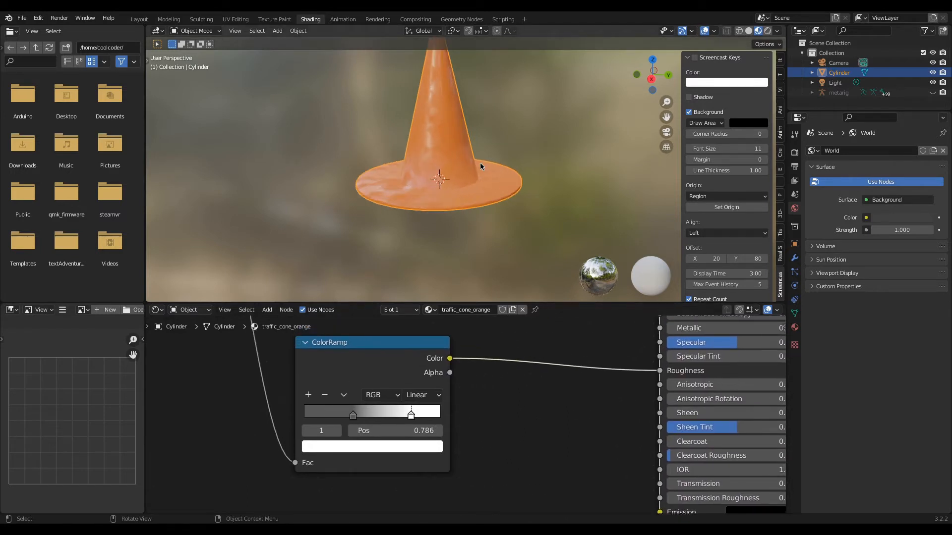
Check the orange material on the cone and its node tree, and save the traffic_cone.blend file.
{"action": "middle_click_drag", "start_coordinate": [484, 166], "coordinate": [411, 188]}
{"action": "middle_click_drag", "start_coordinate": [538, 441], "coordinate": [420, 476]}
{"action": "scroll", "coordinate": [421, 476], "scroll_direction": "down", "scroll_amount": 2}
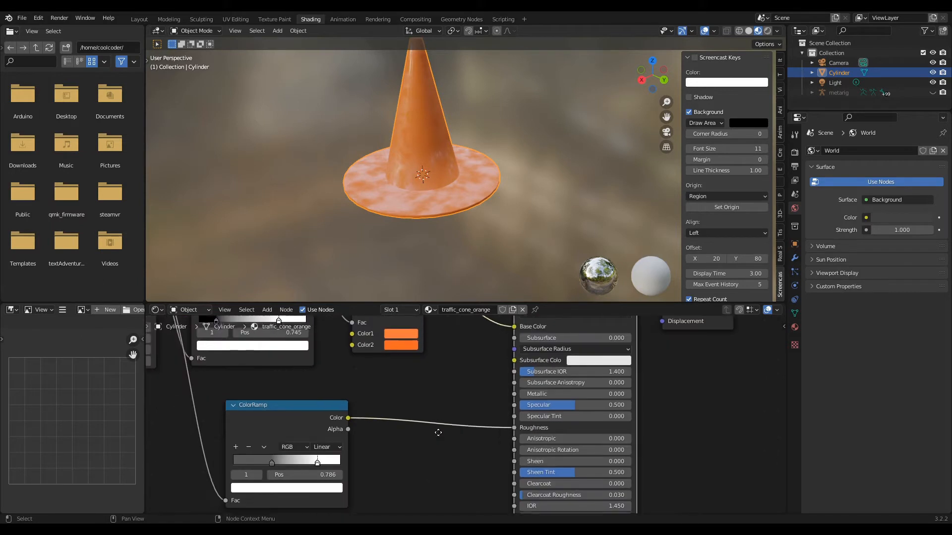
{"action": "middle_click_drag", "start_coordinate": [456, 427], "coordinate": [461, 351]}
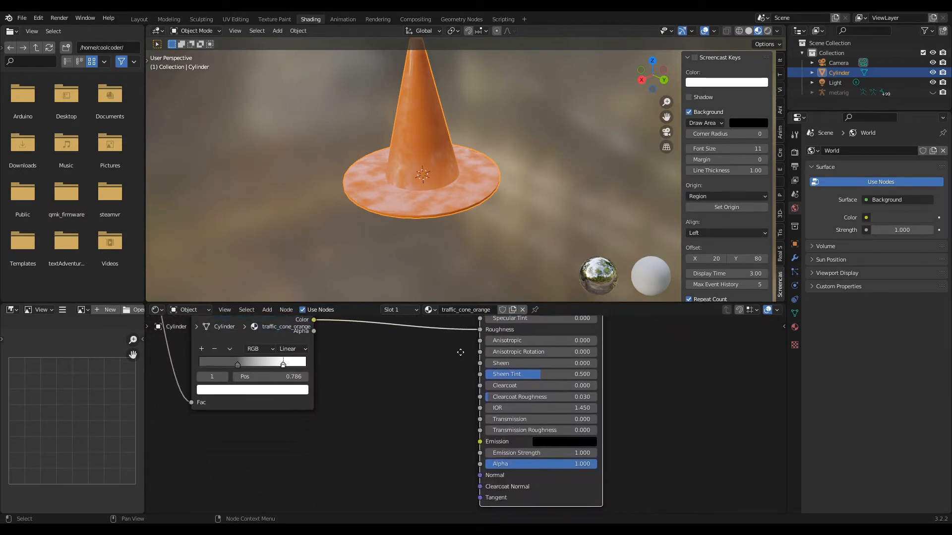
{"action": "middle_click_drag", "start_coordinate": [446, 164], "coordinate": [489, 154]}
{"action": "scroll", "coordinate": [436, 433], "scroll_direction": "down", "scroll_amount": 1}
{"action": "scroll", "coordinate": [421, 405], "scroll_direction": "down", "scroll_amount": 3}
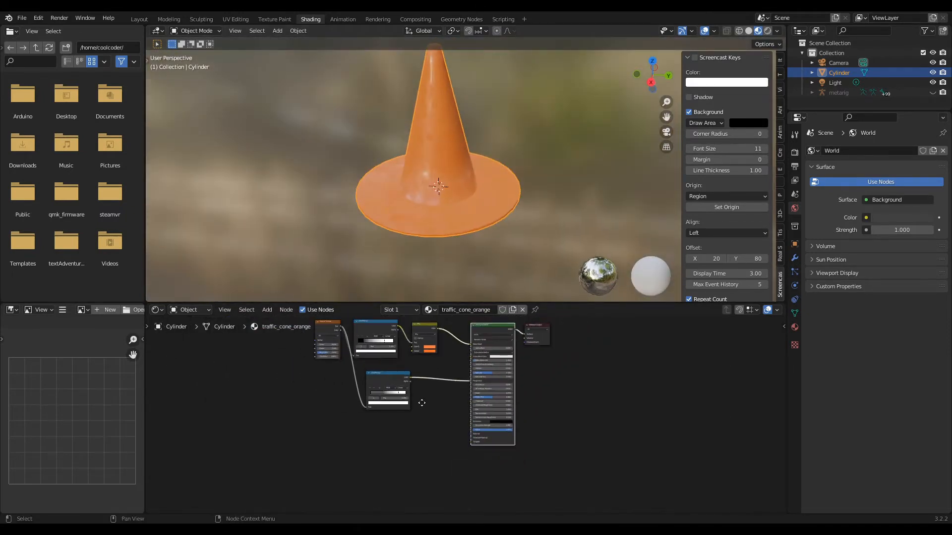
{"action": "middle_click_drag", "start_coordinate": [421, 403], "coordinate": [436, 429]}
{"action": "key", "text": "ctrl+s"}
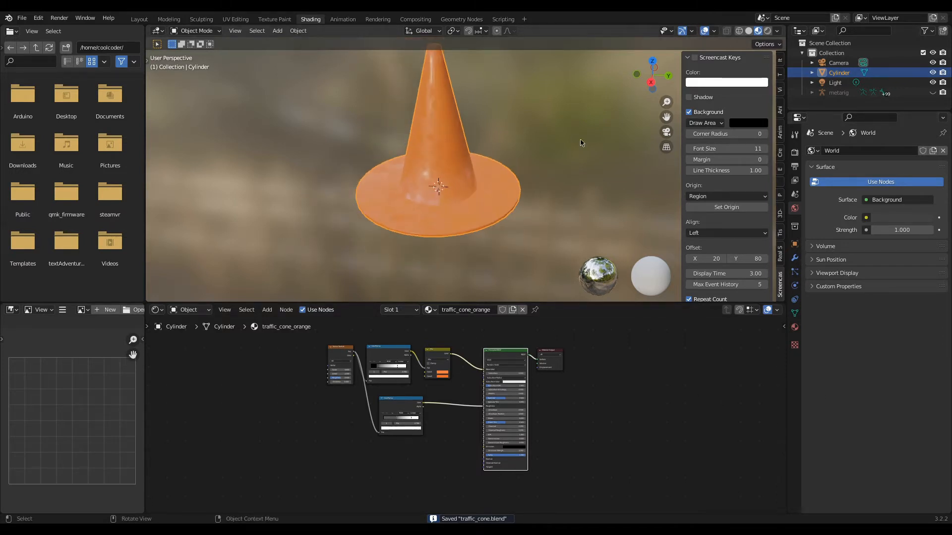
Add two empty material slots to the cone below traffic_cone_orange.
{"action": "left_click", "coordinate": [795, 328]}
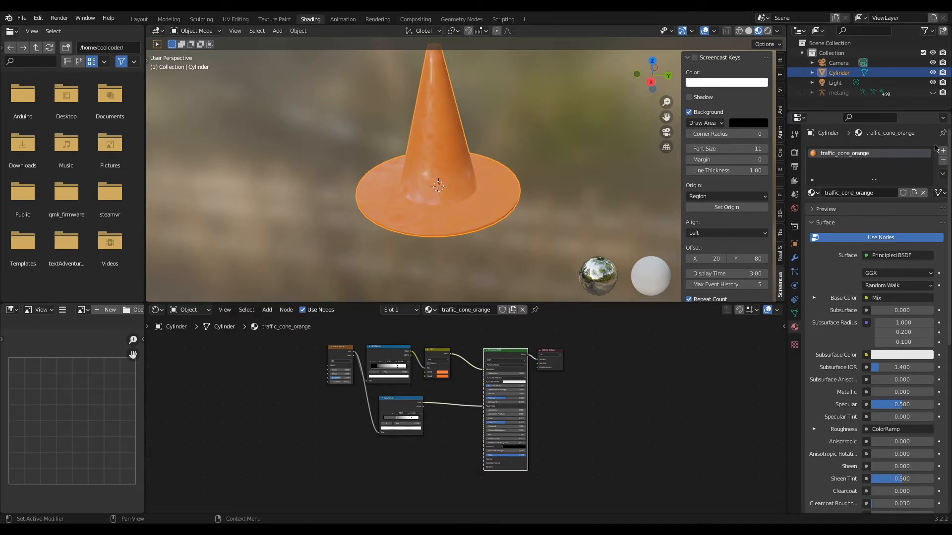
{"action": "left_click", "coordinate": [942, 150]}
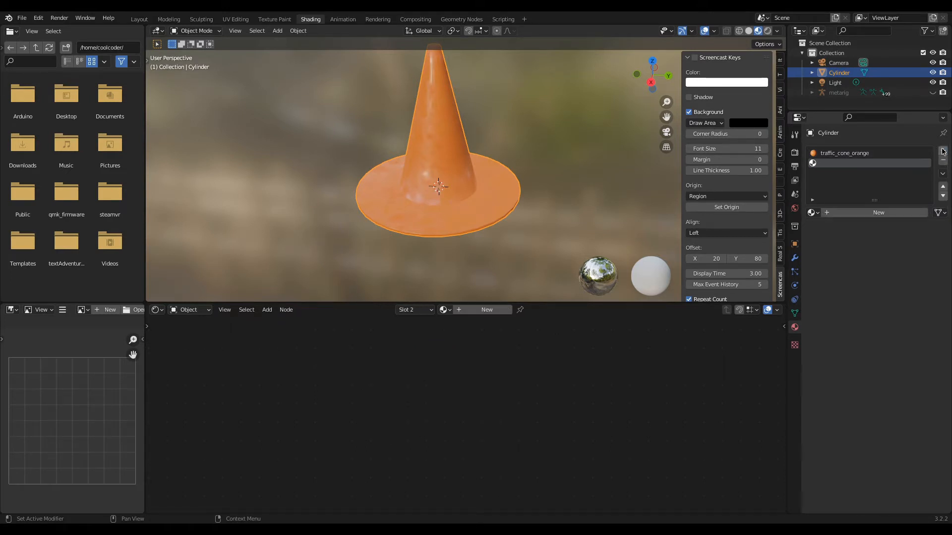
{"action": "left_click", "coordinate": [943, 150]}
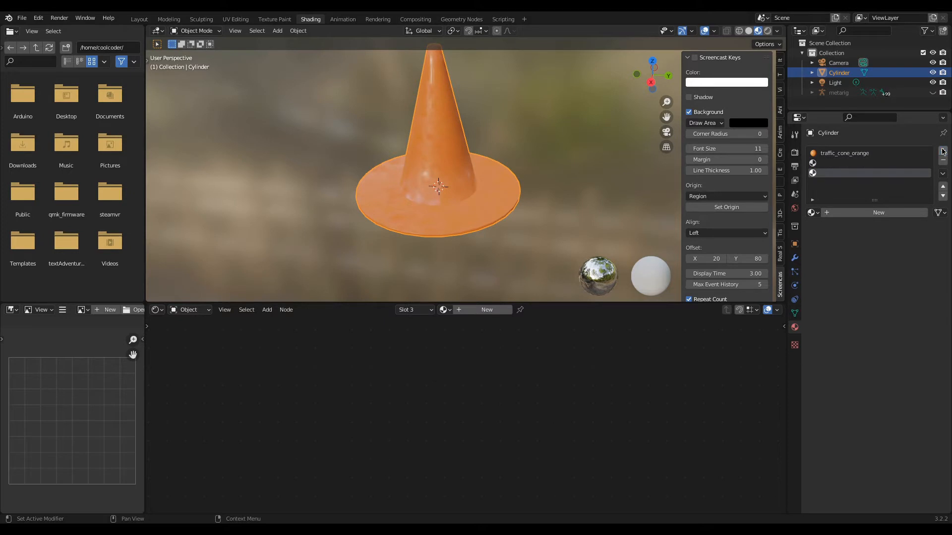
{"action": "left_click", "coordinate": [860, 156]}
{"action": "left_click", "coordinate": [855, 164]}
{"action": "left_click", "coordinate": [844, 173]}
{"action": "left_click", "coordinate": [857, 155]}
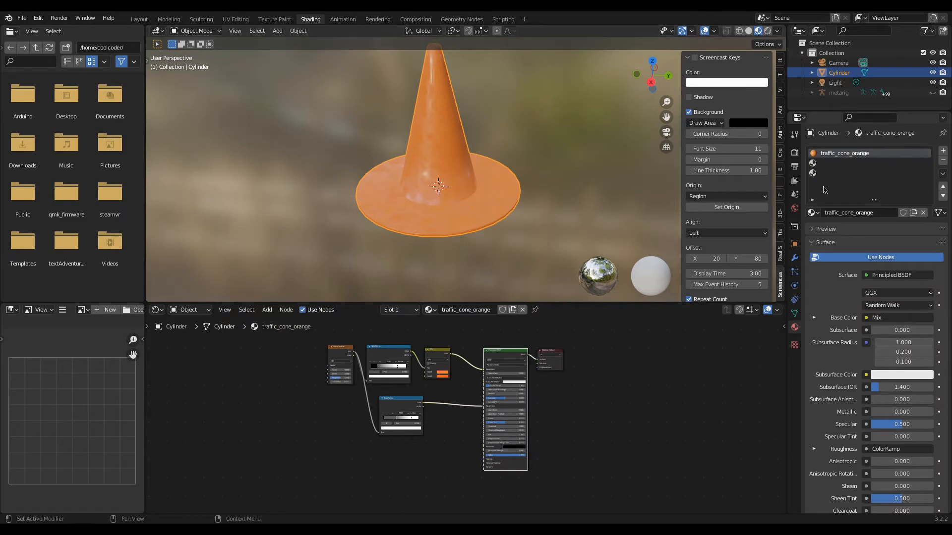
{"action": "left_click", "coordinate": [850, 164]}
{"action": "left_click", "coordinate": [846, 173]}
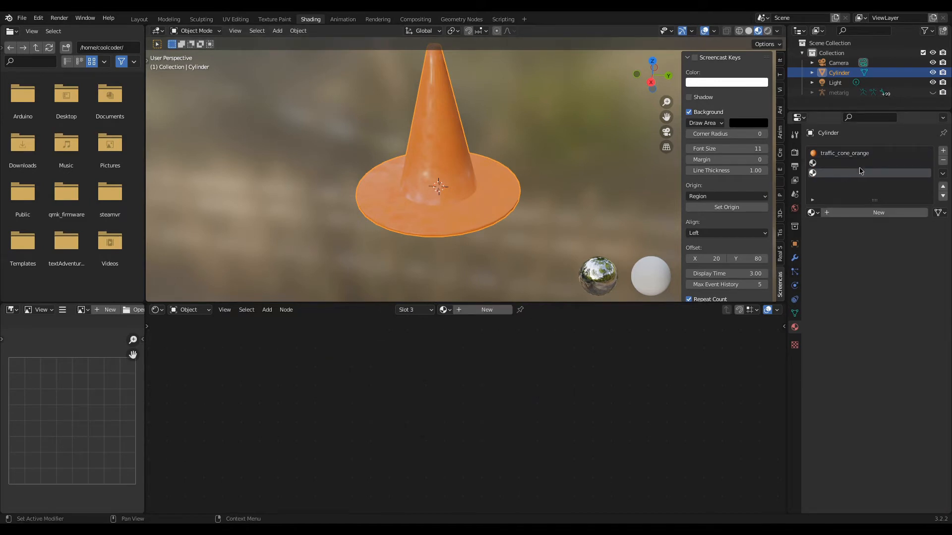
Create a new material in the cone's second slot and name it traffic_cone_reflective.
{"action": "left_click", "coordinate": [875, 164]}
{"action": "left_click", "coordinate": [878, 214]}
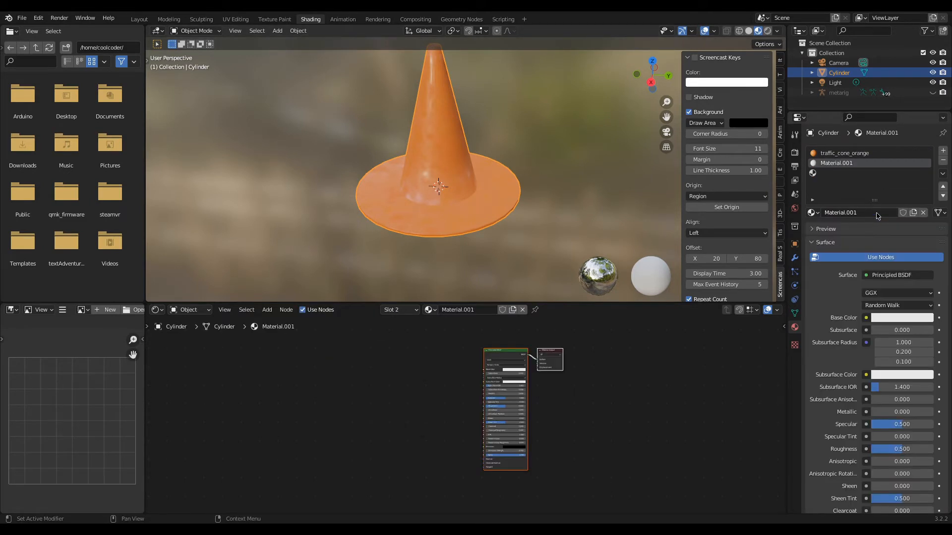
{"action": "double_click", "coordinate": [876, 213]}
{"action": "type", "text": "tr"}
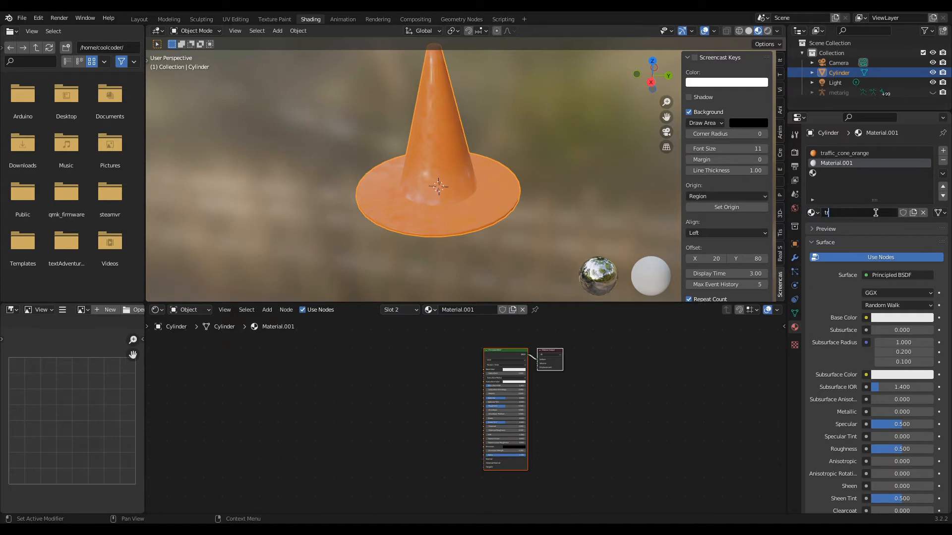
{"action": "type", "text": "affic_cone_reflective"}
{"action": "key", "text": "Return"}
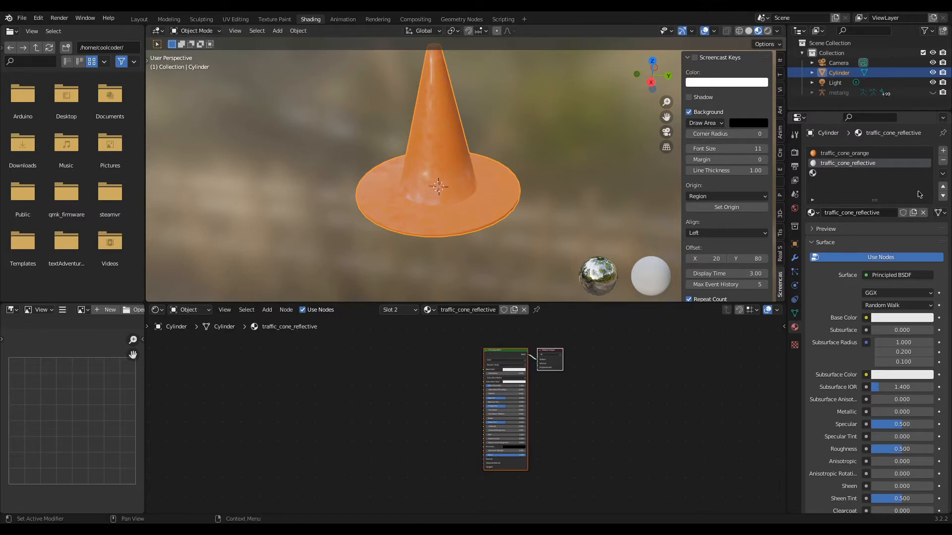
Create a new material in the cone's third slot and name it traffic_cone_base.
{"action": "left_click", "coordinate": [871, 174]}
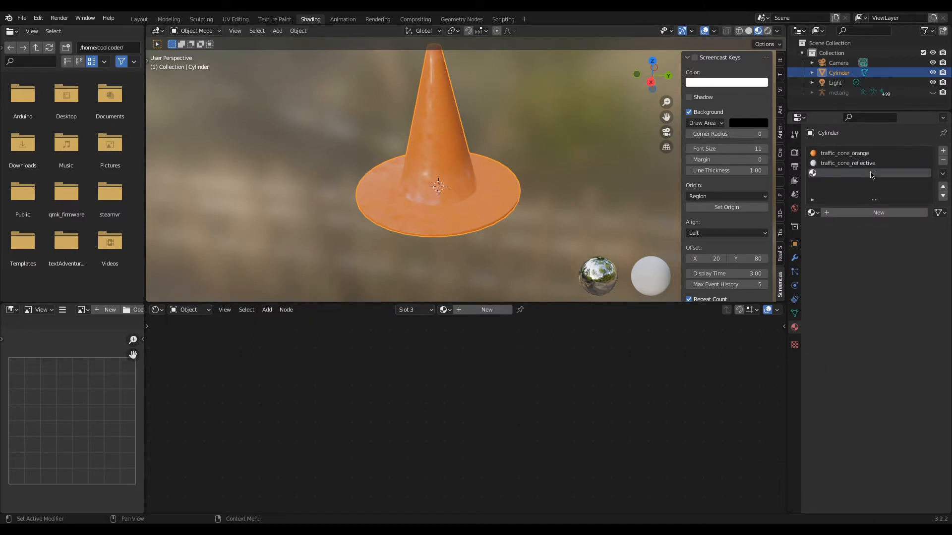
{"action": "left_click", "coordinate": [875, 213]}
{"action": "left_click", "coordinate": [879, 212]}
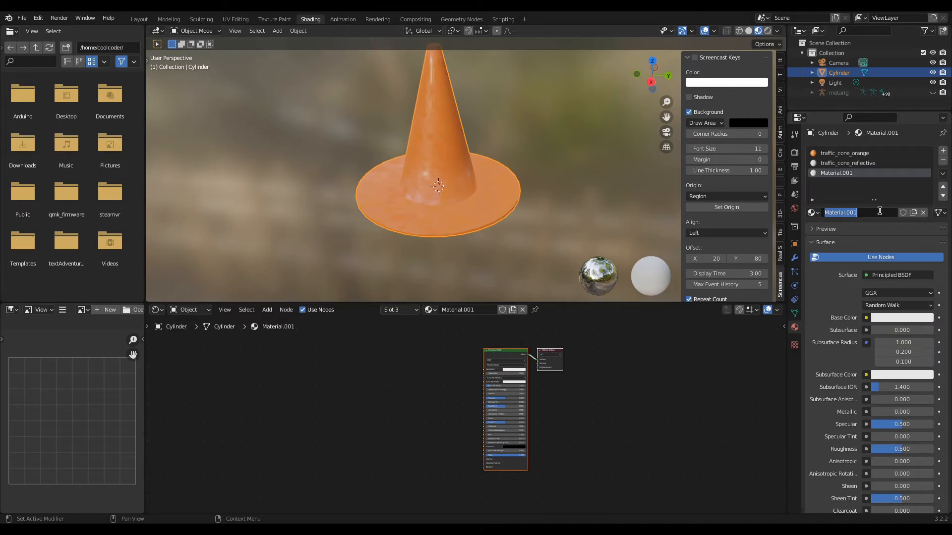
{"action": "type", "text": "traffic_con"}
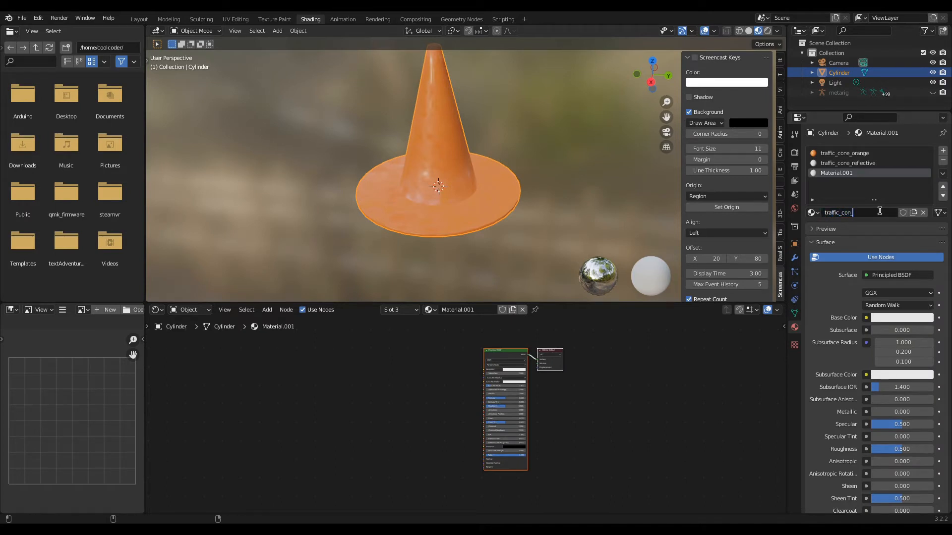
{"action": "type", "text": "_bae_base"}
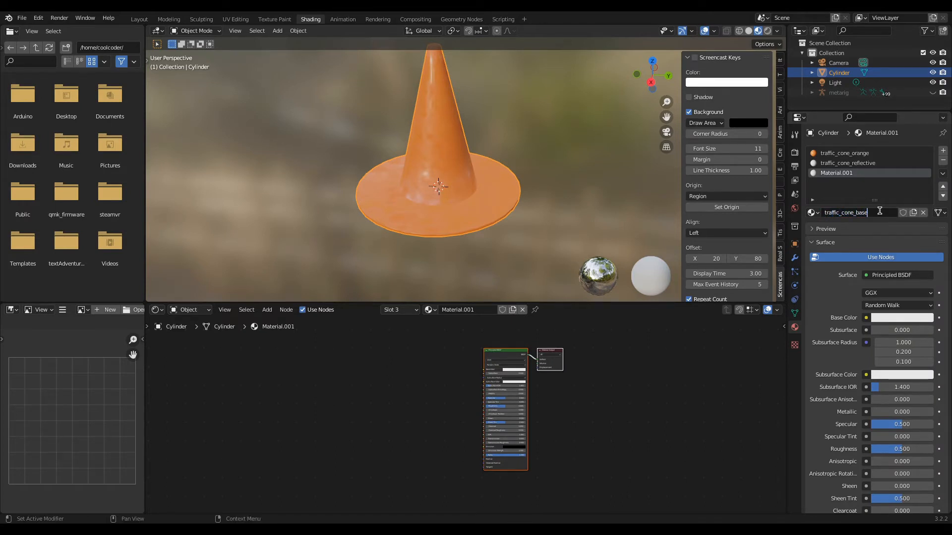
{"action": "key", "text": "Return"}
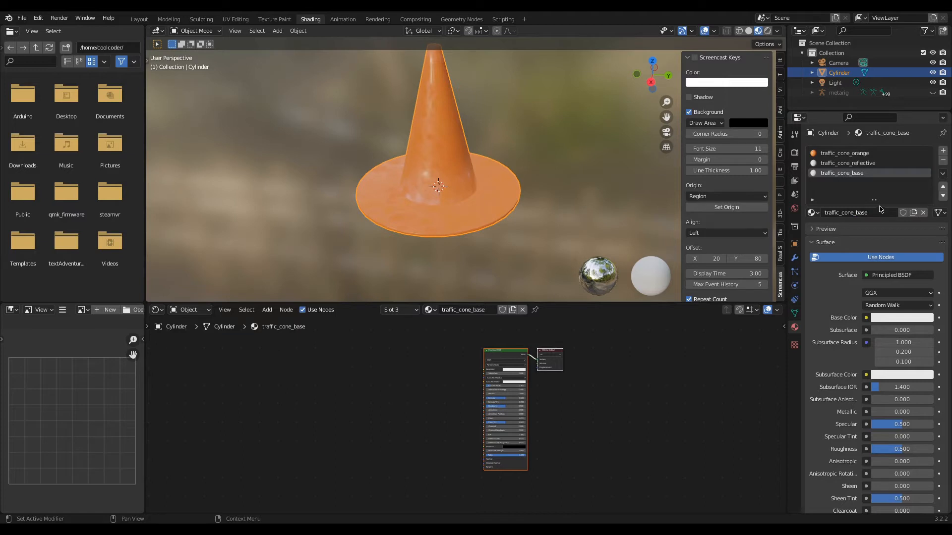
In Edit Mode, select the upper stripe's face loop around the cone and assign traffic_cone_reflective to it.
{"action": "left_click", "coordinate": [866, 164]}
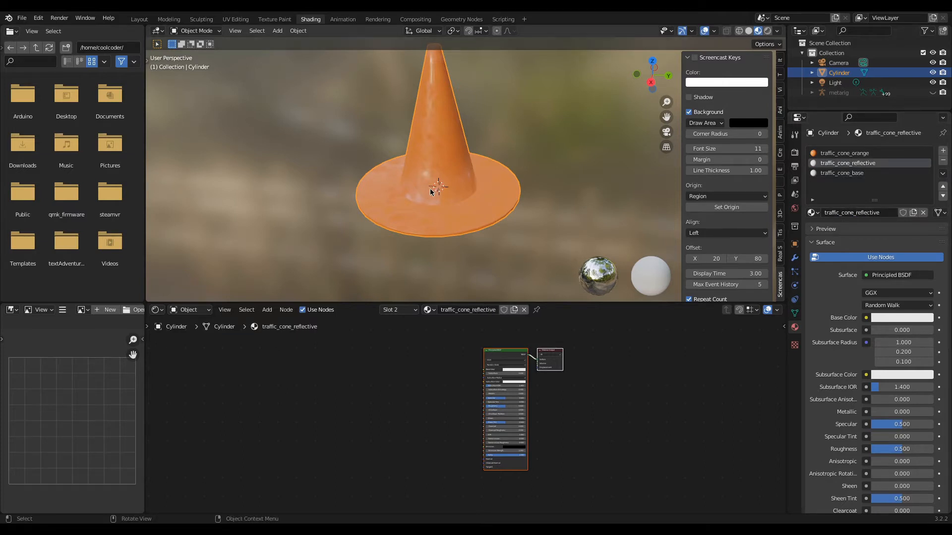
{"action": "scroll", "coordinate": [431, 191], "scroll_direction": "up", "scroll_amount": 2}
{"action": "scroll", "coordinate": [436, 188], "scroll_direction": "down", "scroll_amount": 2}
{"action": "middle_click_drag", "start_coordinate": [441, 180], "coordinate": [469, 155]}
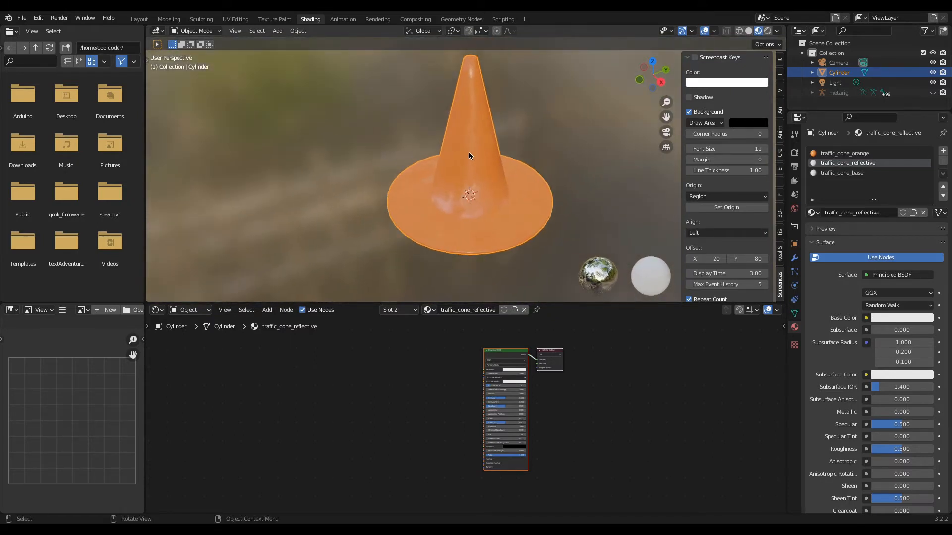
{"action": "key", "text": "Tab"}
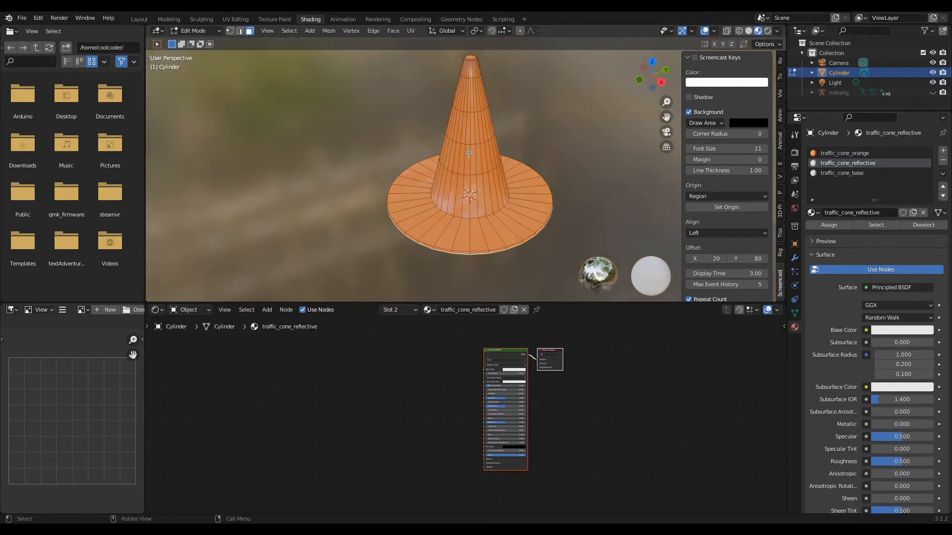
{"action": "left_click", "coordinate": [466, 99]}
{"action": "scroll", "coordinate": [461, 200], "scroll_direction": "up", "scroll_amount": 5}
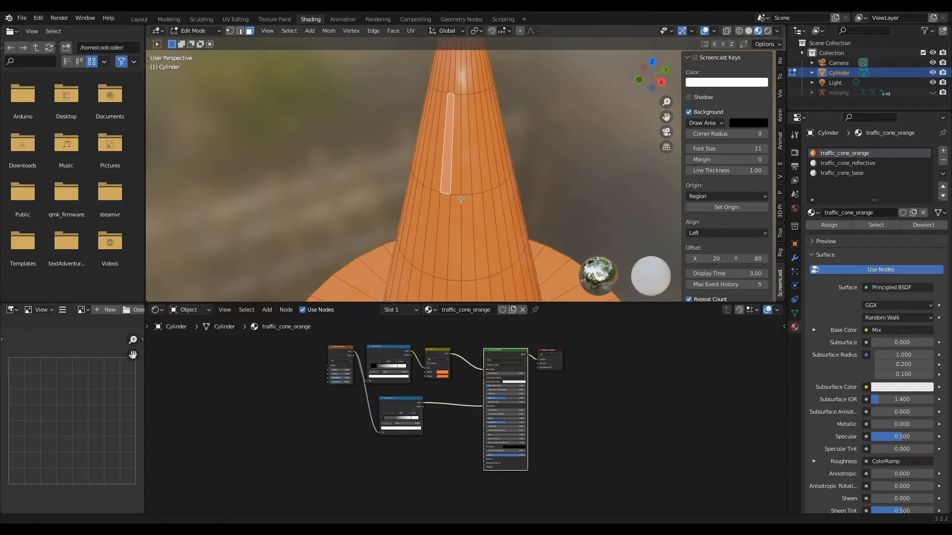
{"action": "middle_click_drag", "start_coordinate": [461, 199], "coordinate": [507, 126]}
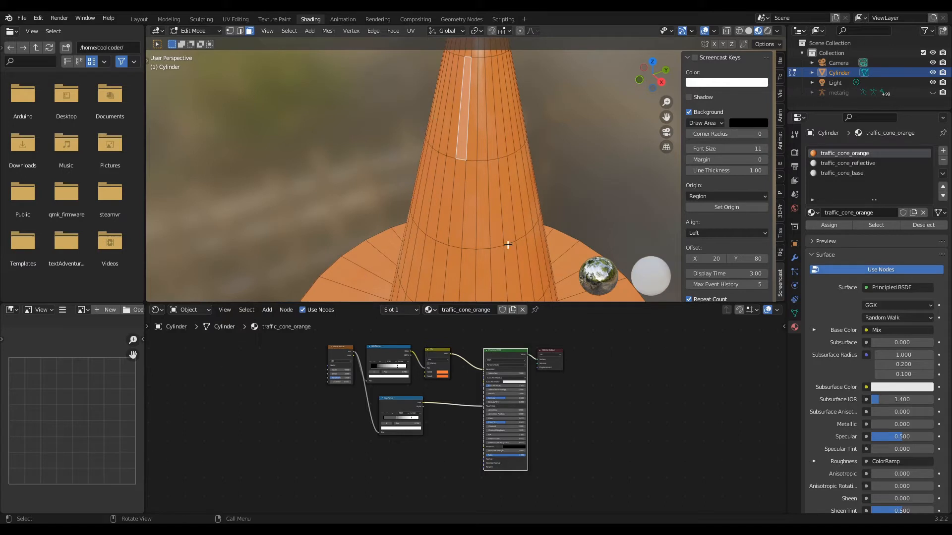
{"action": "left_click", "coordinate": [490, 102]}
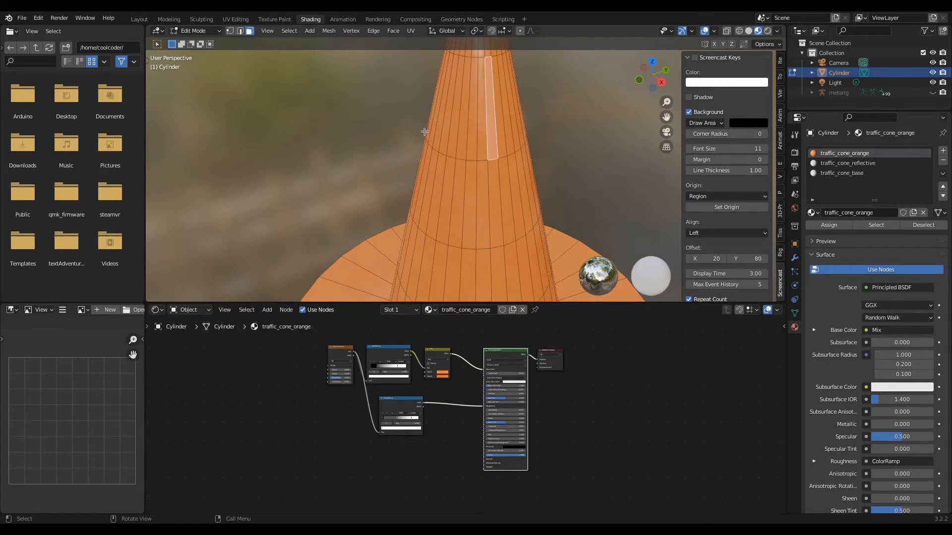
{"action": "left_click", "coordinate": [449, 117], "text": "alt"}
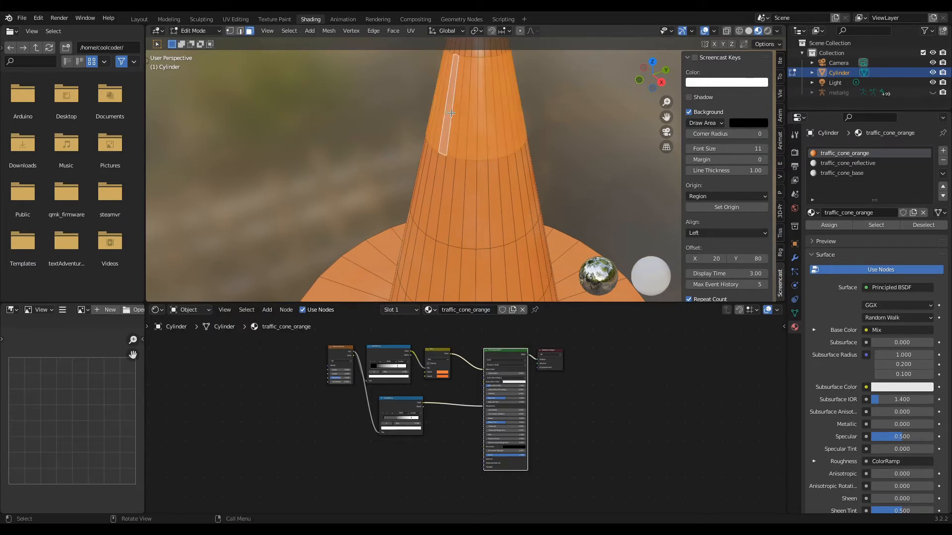
{"action": "left_click", "coordinate": [868, 164]}
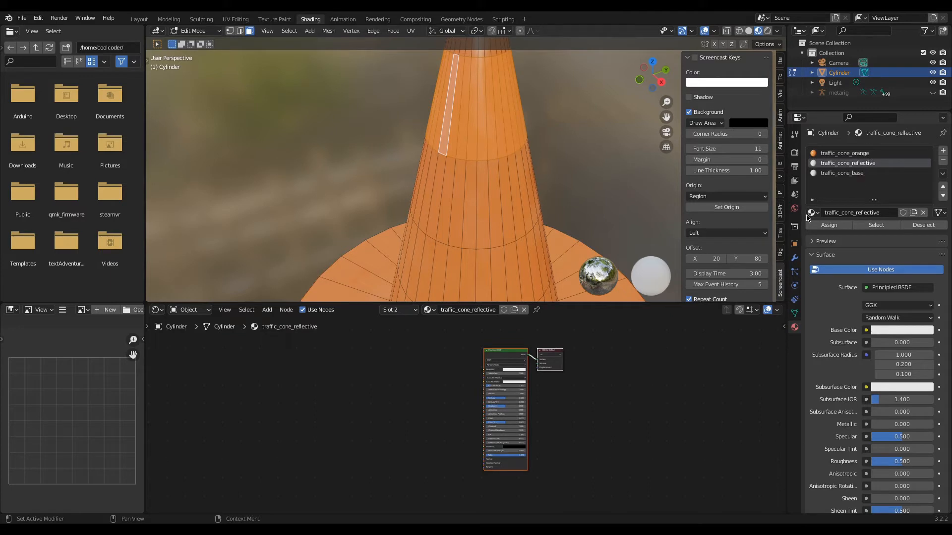
{"action": "left_click", "coordinate": [827, 226]}
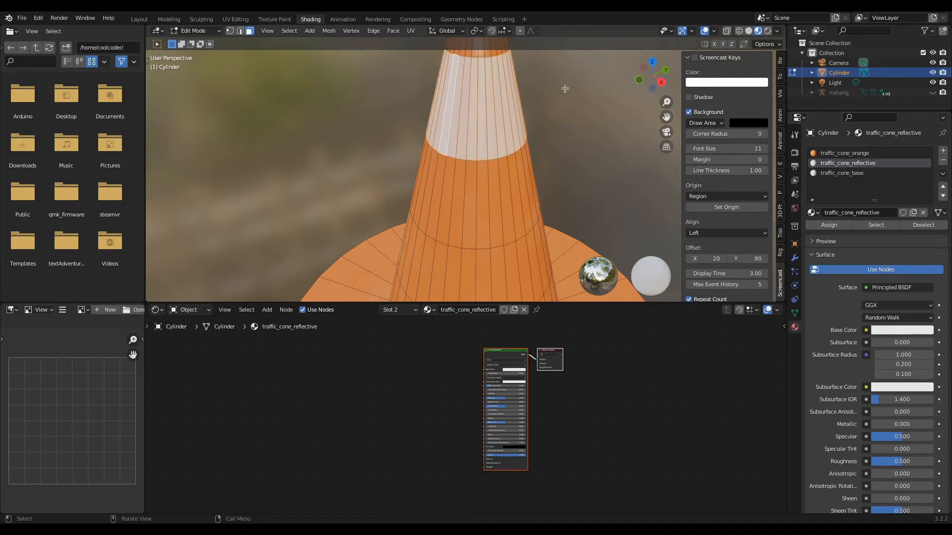
Select the lower stripe's face loop, one orange band below the white stripe, and assign traffic_cone_reflective to it.
{"action": "middle_click_drag", "start_coordinate": [496, 237], "coordinate": [497, 140], "text": "shift"}
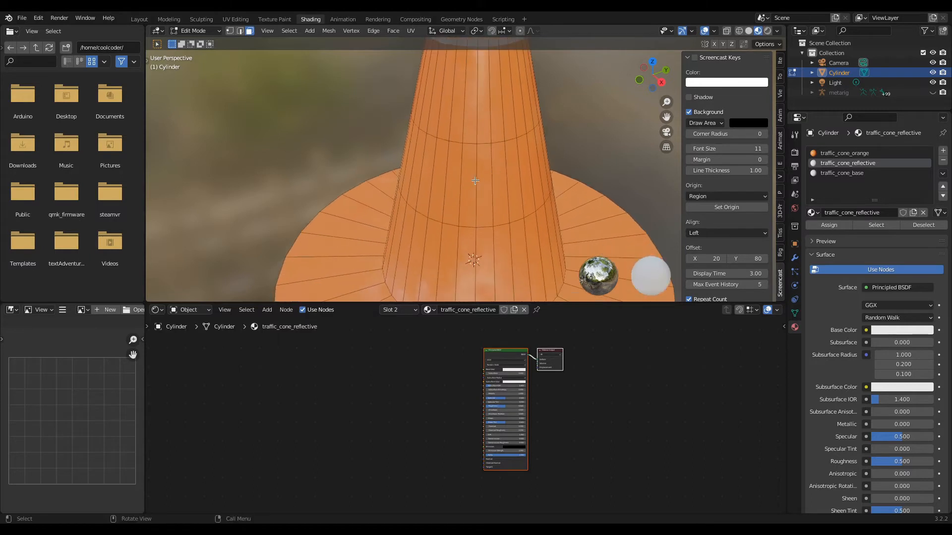
{"action": "left_click", "coordinate": [468, 185]}
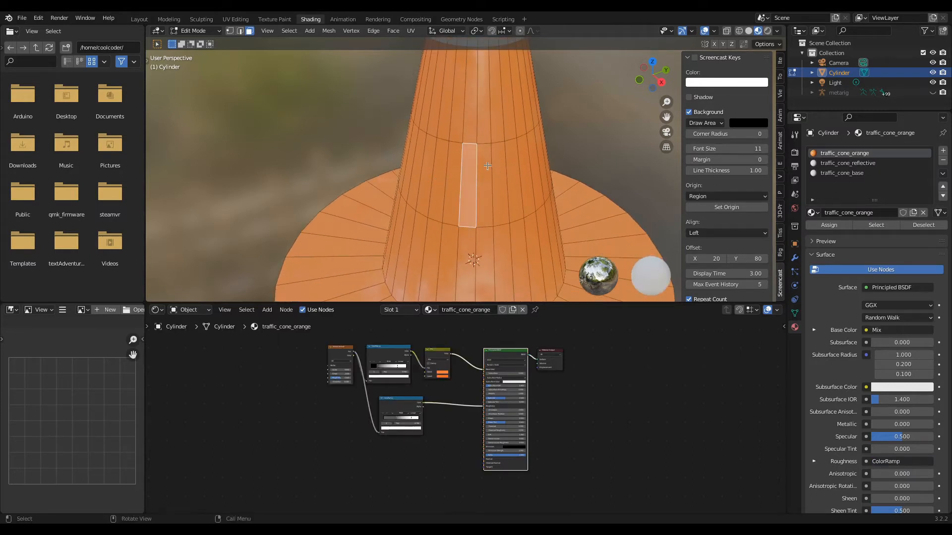
{"action": "left_click", "coordinate": [431, 177], "text": "alt"}
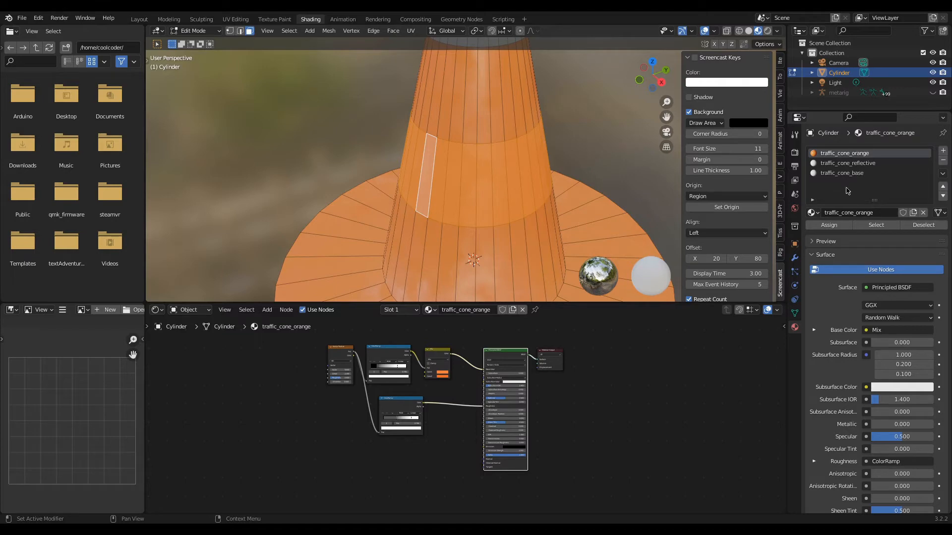
{"action": "left_click", "coordinate": [850, 163]}
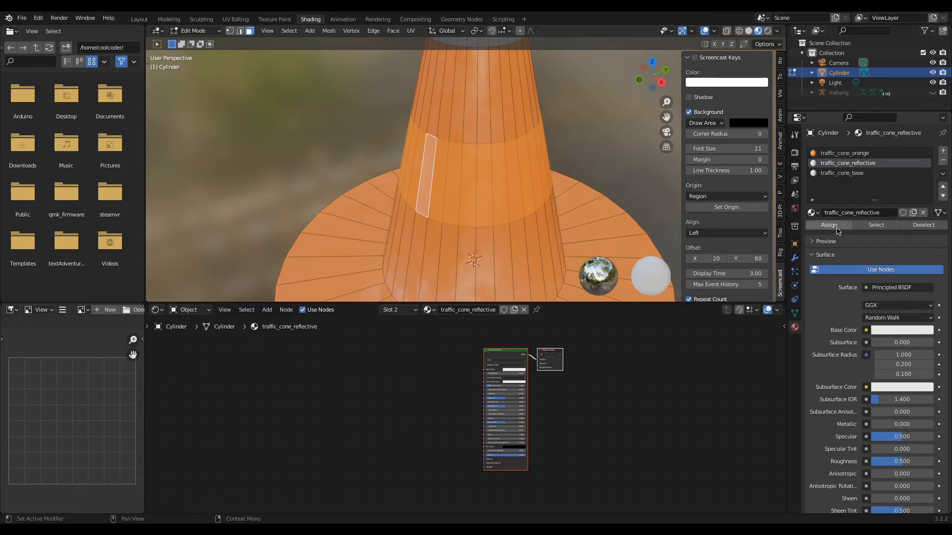
{"action": "left_click", "coordinate": [832, 225]}
{"action": "scroll", "coordinate": [451, 195], "scroll_direction": "down", "scroll_amount": 5}
{"action": "middle_click_drag", "start_coordinate": [450, 195], "coordinate": [386, 261]}
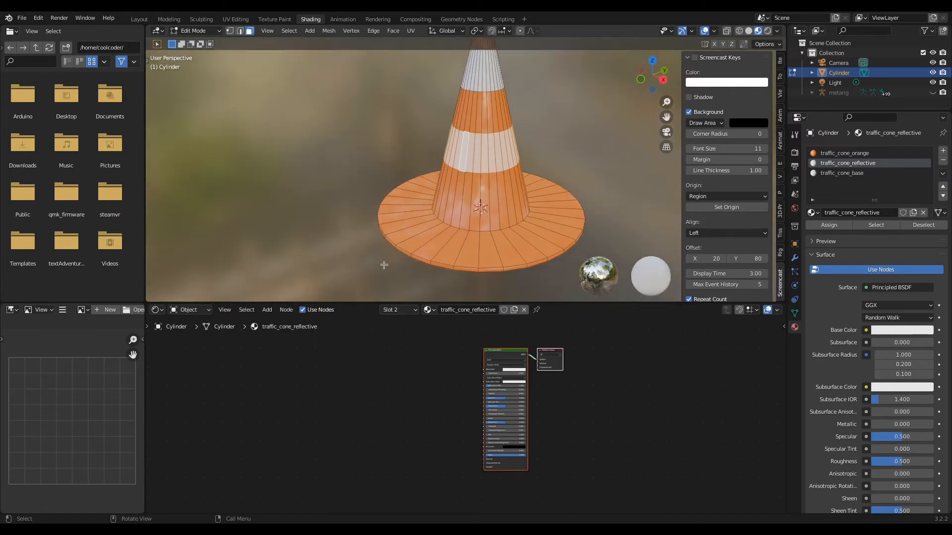
{"action": "scroll", "coordinate": [465, 129], "scroll_direction": "up", "scroll_amount": 3}
{"action": "middle_click_drag", "start_coordinate": [465, 130], "coordinate": [474, 157]}
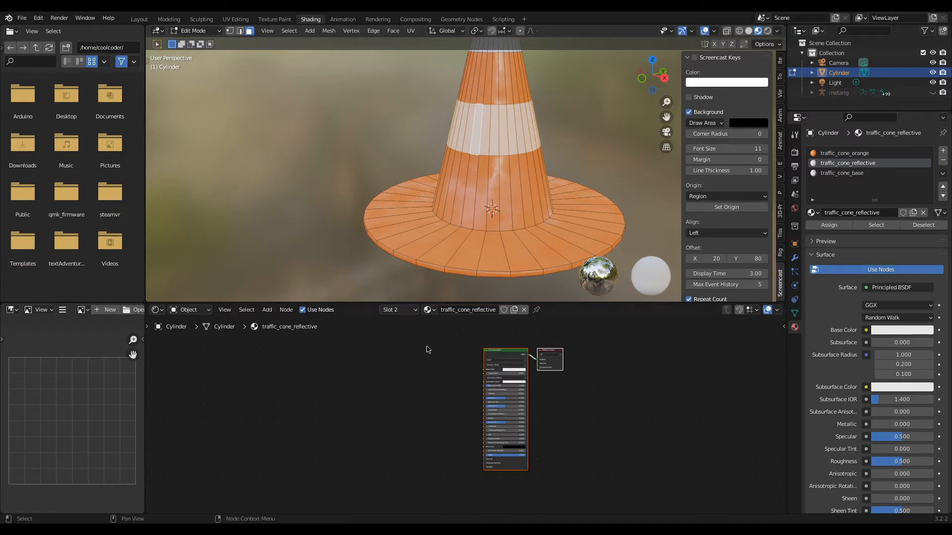
{"action": "left_click", "coordinate": [524, 248]}
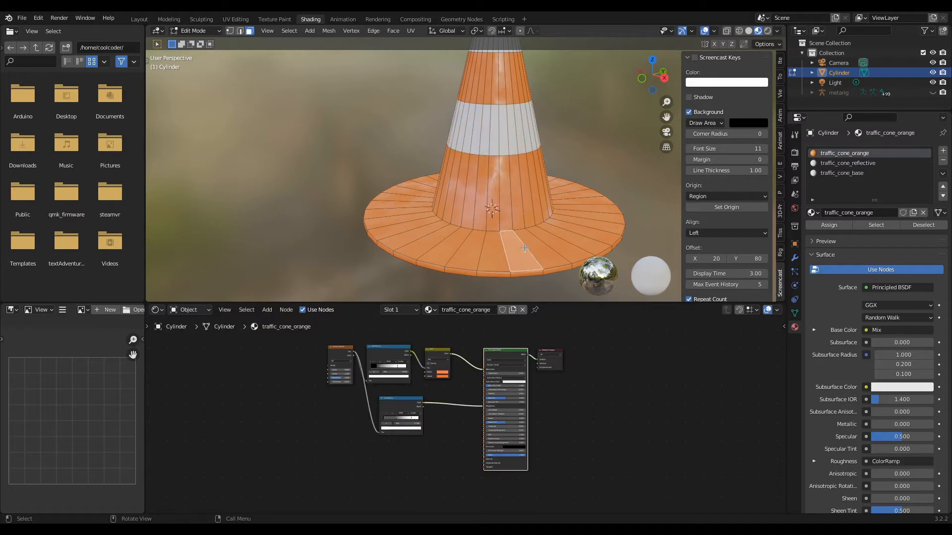
{"action": "left_click", "coordinate": [445, 249]}
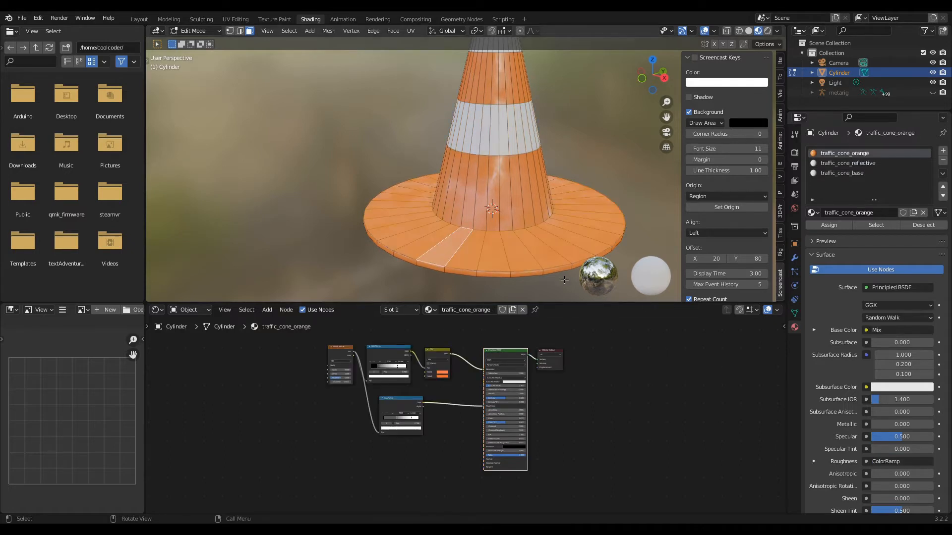
{"action": "left_click", "coordinate": [458, 269]}
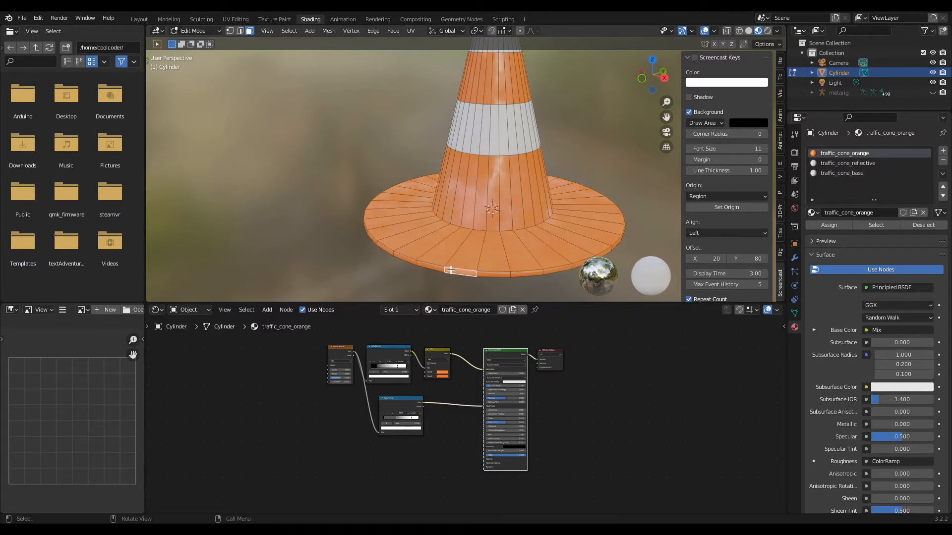
{"action": "left_click", "coordinate": [508, 265]}
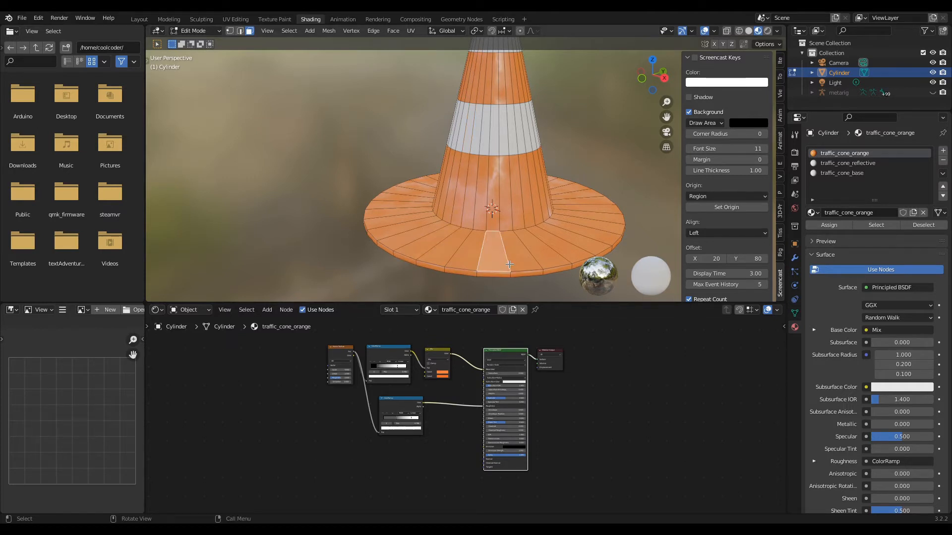
Switch to wireframe shading in front view and box-select all faces of the cone's flat round base.
{"action": "key", "text": "z"}
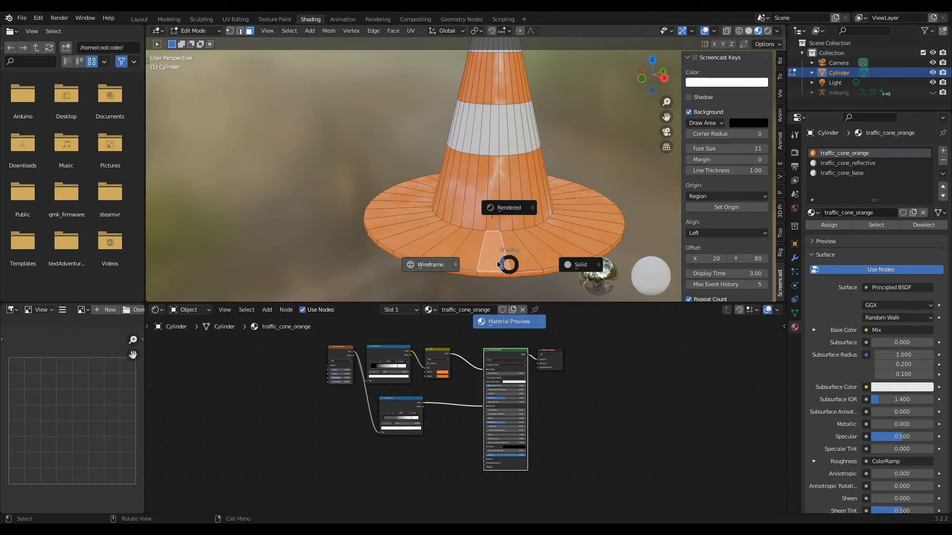
{"action": "left_click", "coordinate": [436, 263]}
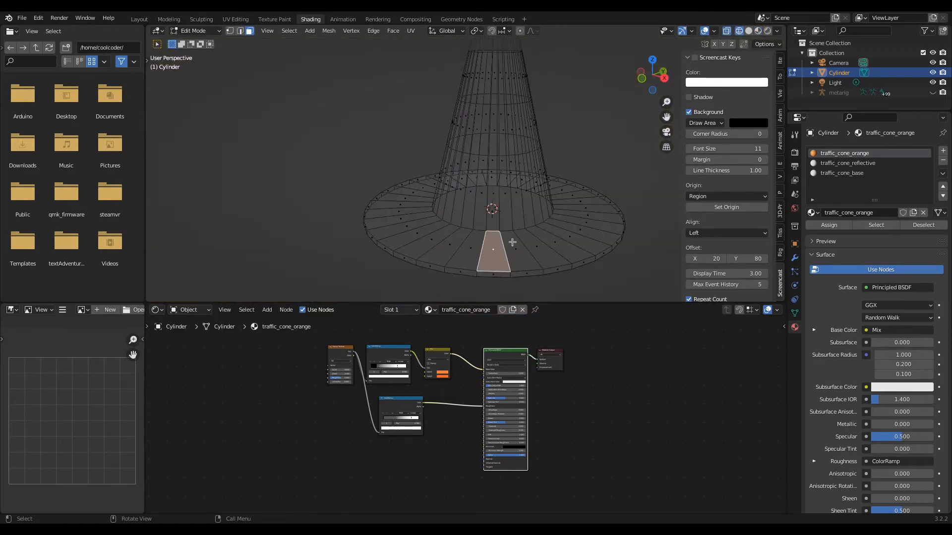
{"action": "key", "text": "KP_1"}
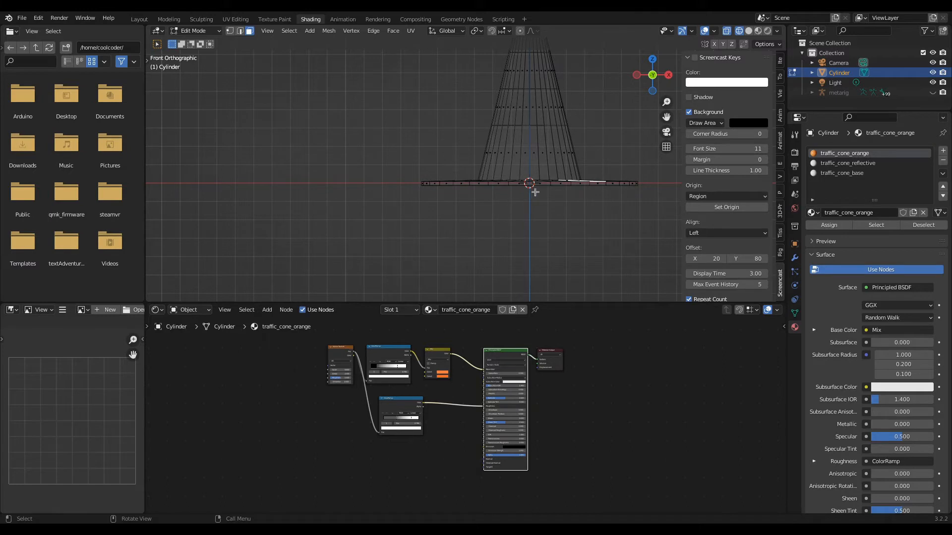
{"action": "scroll", "coordinate": [542, 184], "scroll_direction": "up", "scroll_amount": 4}
{"action": "middle_click_drag", "start_coordinate": [548, 187], "coordinate": [365, 188], "text": "shift"}
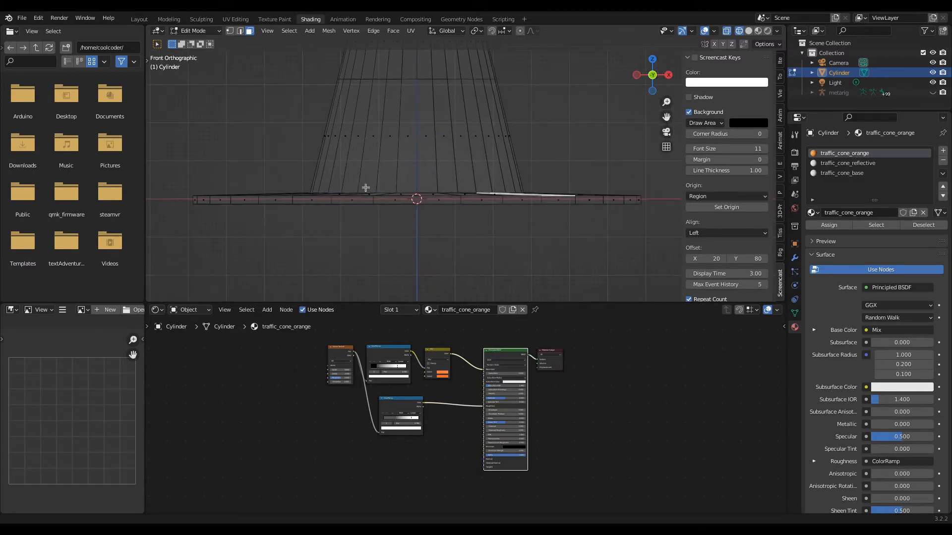
{"action": "key", "text": "b"}
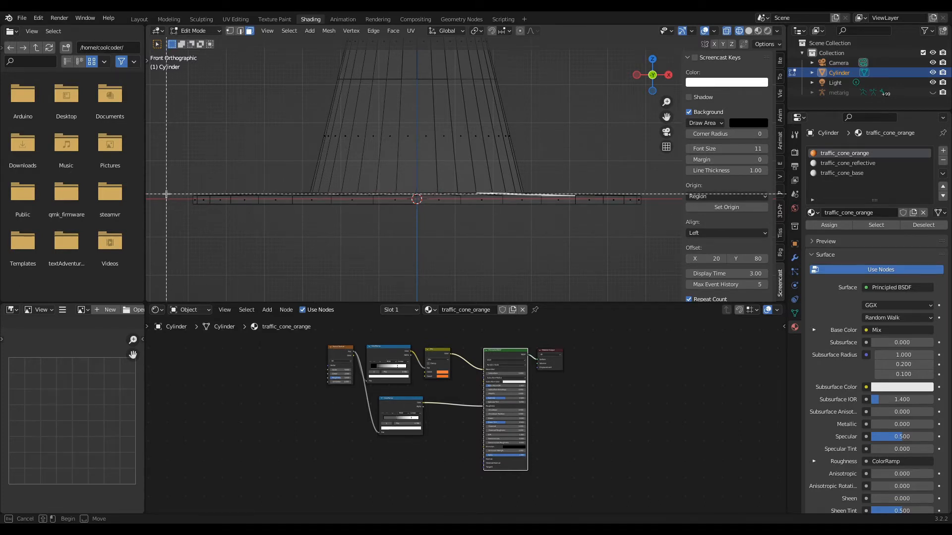
{"action": "left_click_drag", "start_coordinate": [168, 193], "coordinate": [654, 282]}
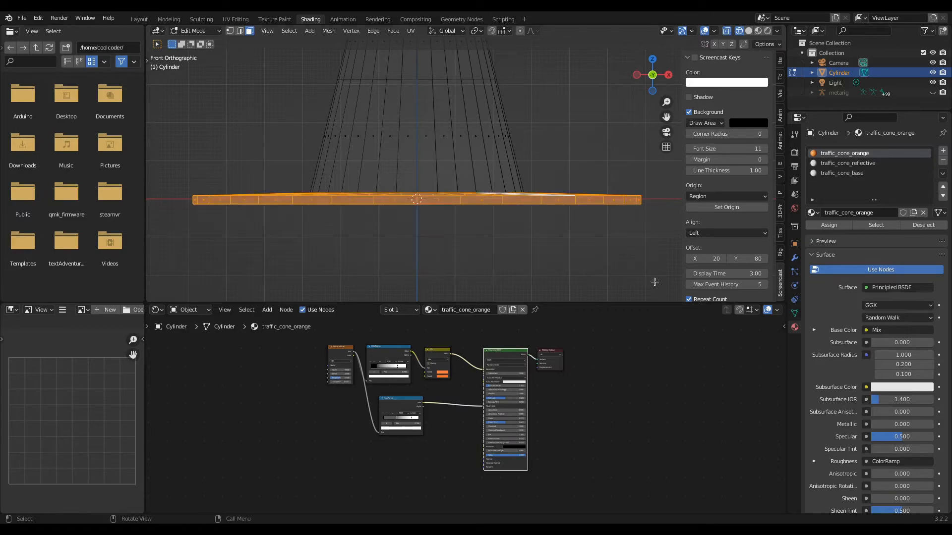
Assign traffic_cone_base to the selected base faces and return to Object Mode with Material Preview shading.
{"action": "mouse_move", "coordinate": [515, 123]}
{"action": "middle_mouse_down"}
{"action": "mouse_move", "coordinate": [516, 144]}
{"action": "mouse_move", "coordinate": [467, 185]}
{"action": "mouse_move", "coordinate": [465, 92]}
{"action": "mouse_move", "coordinate": [520, 133]}
{"action": "mouse_move", "coordinate": [394, 226]}
{"action": "mouse_move", "coordinate": [381, 178]}
{"action": "mouse_move", "coordinate": [365, 264]}
{"action": "middle_mouse_up"}
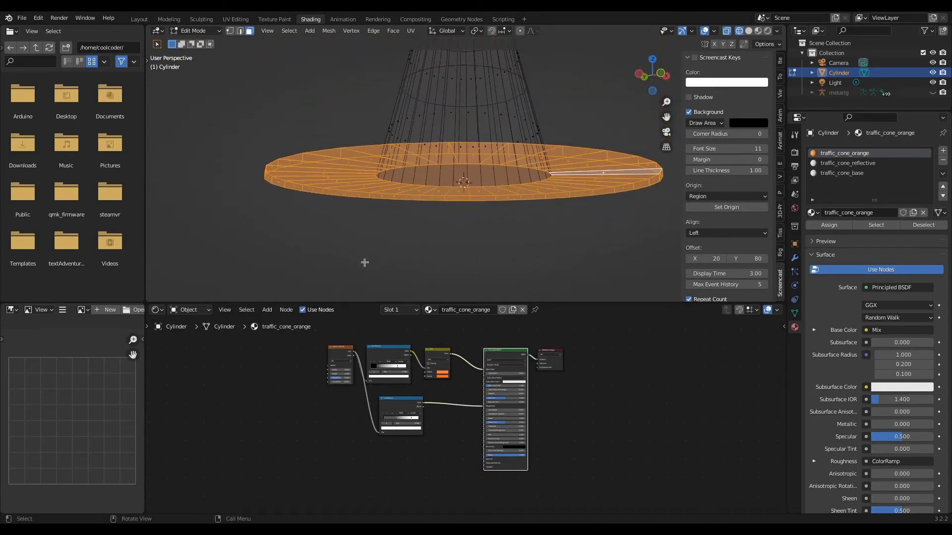
{"action": "key", "text": "z"}
{"action": "left_click", "coordinate": [435, 276]}
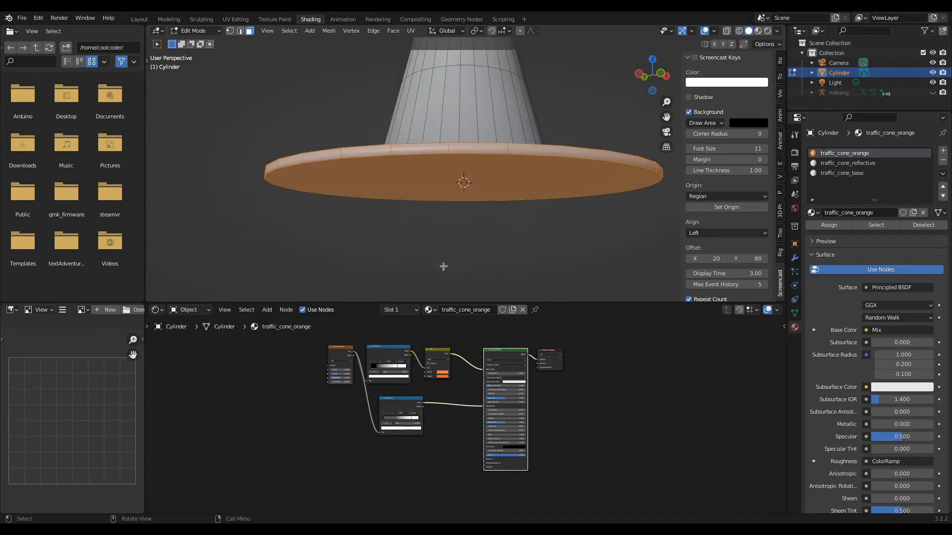
{"action": "mouse_move", "coordinate": [442, 266]}
{"action": "middle_mouse_down"}
{"action": "mouse_move", "coordinate": [441, 212]}
{"action": "mouse_move", "coordinate": [377, 295]}
{"action": "mouse_move", "coordinate": [329, 258]}
{"action": "mouse_move", "coordinate": [335, 213]}
{"action": "mouse_move", "coordinate": [486, 282]}
{"action": "mouse_move", "coordinate": [449, 30]}
{"action": "middle_mouse_up"}
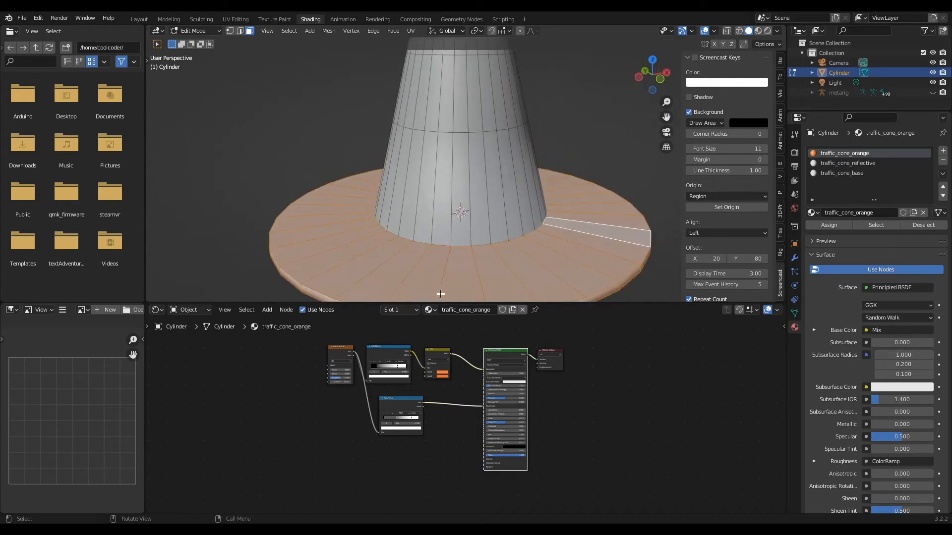
{"action": "left_click", "coordinate": [852, 173]}
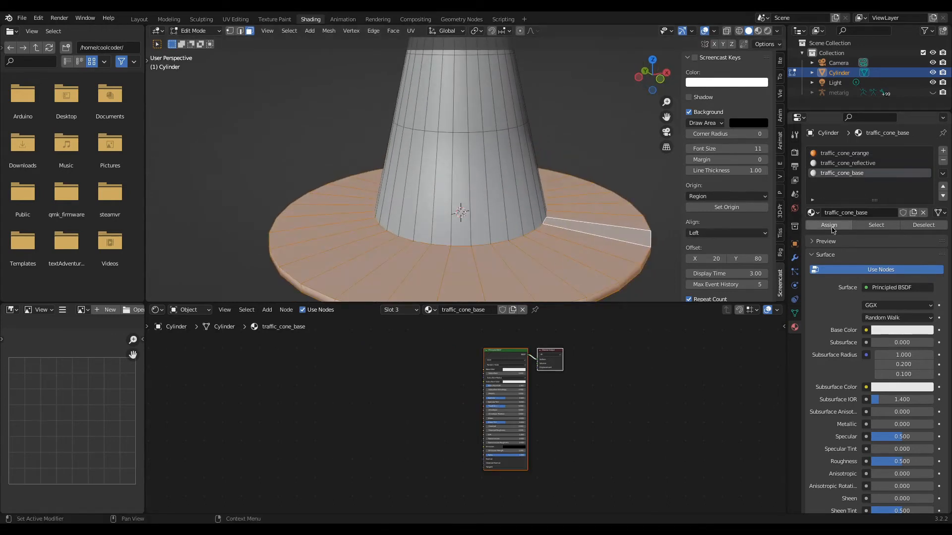
{"action": "key", "text": "z"}
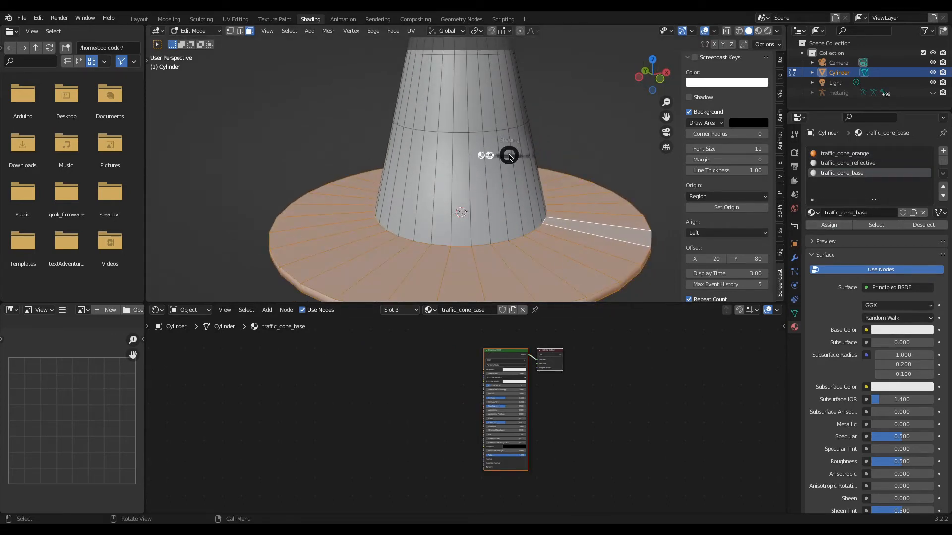
{"action": "left_click", "coordinate": [516, 213]}
{"action": "scroll", "coordinate": [427, 178], "scroll_direction": "down", "scroll_amount": 3}
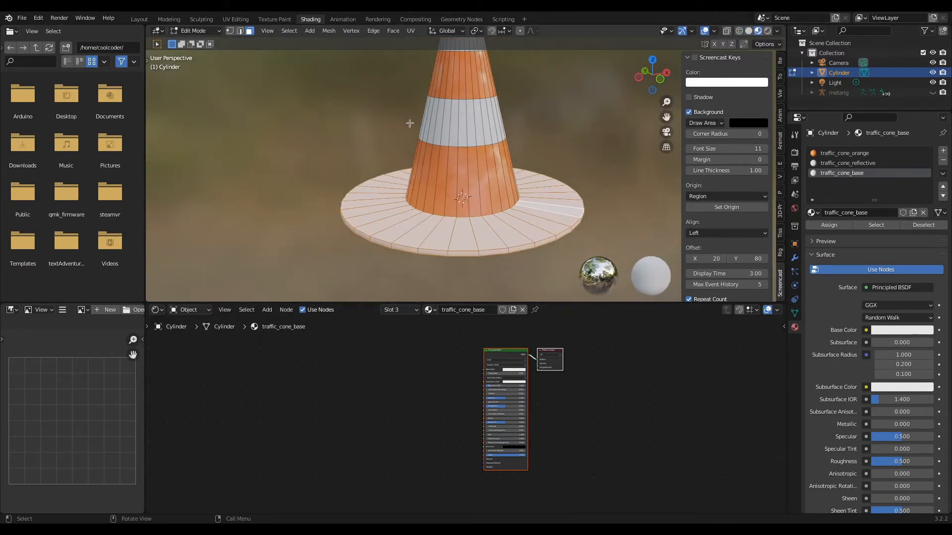
{"action": "key", "text": "Tab"}
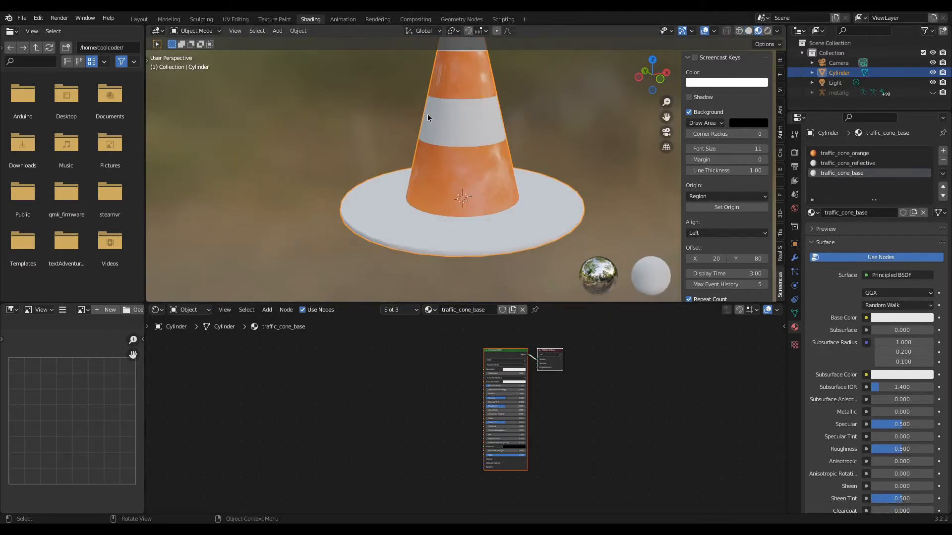
Make traffic_cone_reflective the active material slot and bring its shader nodes and the cone's stripes into view.
{"action": "scroll", "coordinate": [427, 117], "scroll_direction": "down", "scroll_amount": 1}
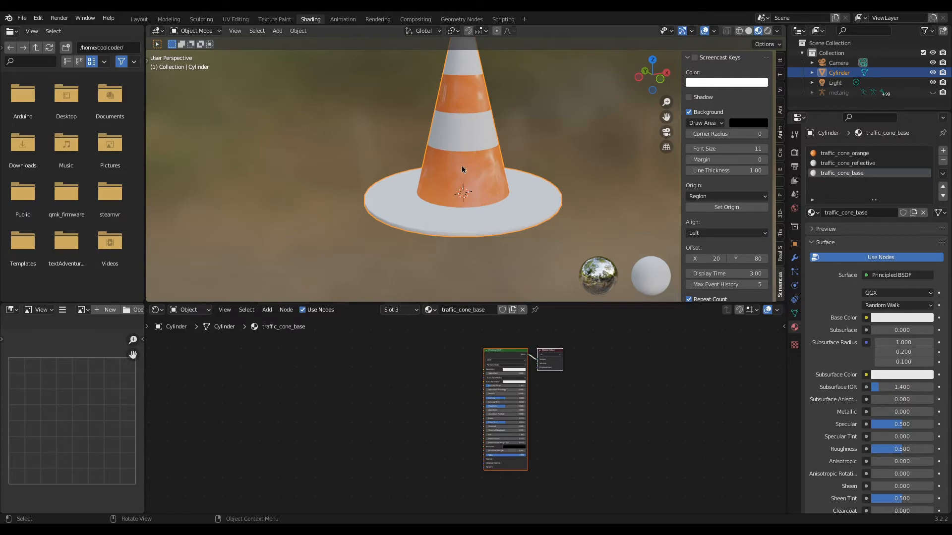
{"action": "middle_click_drag", "start_coordinate": [409, 394], "coordinate": [351, 397]}
{"action": "left_click", "coordinate": [414, 311]}
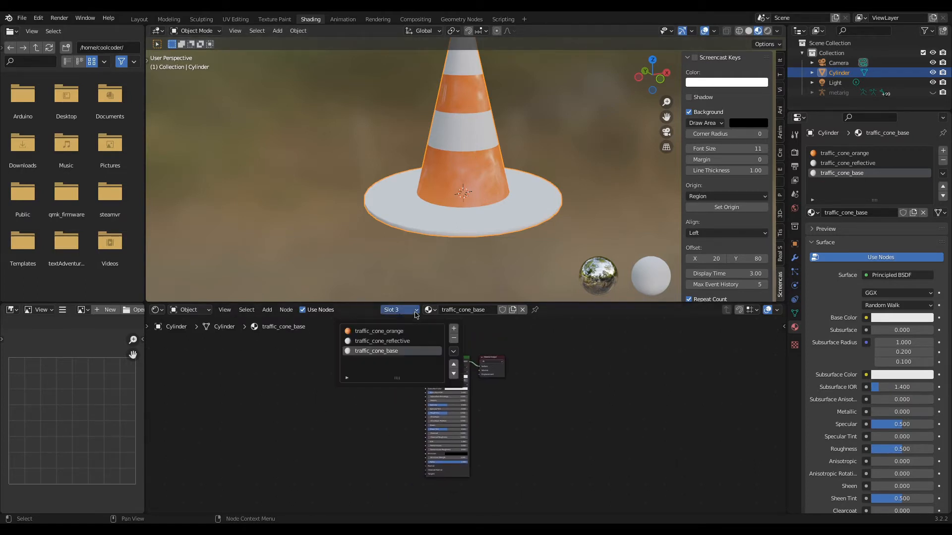
{"action": "left_click", "coordinate": [365, 342]}
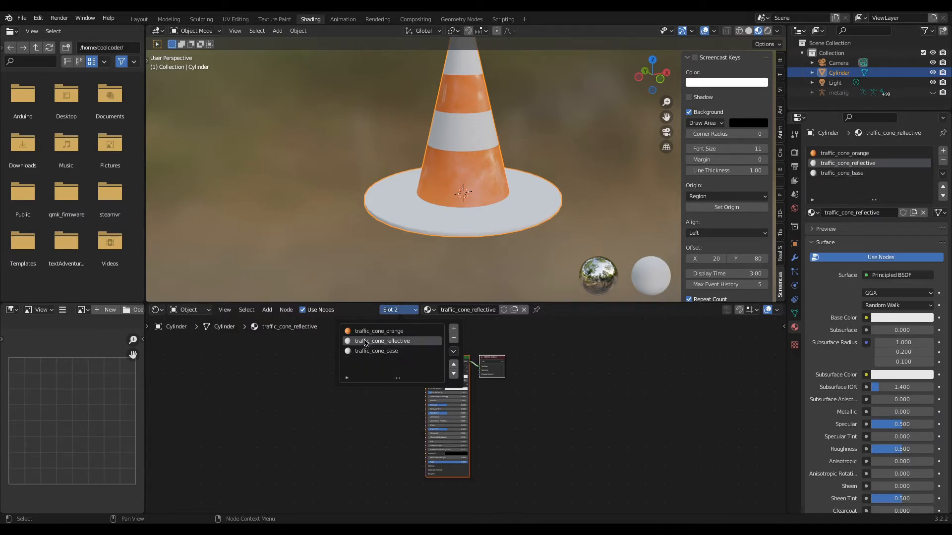
{"action": "middle_click_drag", "start_coordinate": [485, 112], "coordinate": [452, 162]}
{"action": "scroll", "coordinate": [468, 171], "scroll_direction": "up", "scroll_amount": 2}
{"action": "middle_click_drag", "start_coordinate": [343, 431], "coordinate": [418, 423]}
{"action": "scroll", "coordinate": [409, 381], "scroll_direction": "up", "scroll_amount": 7}
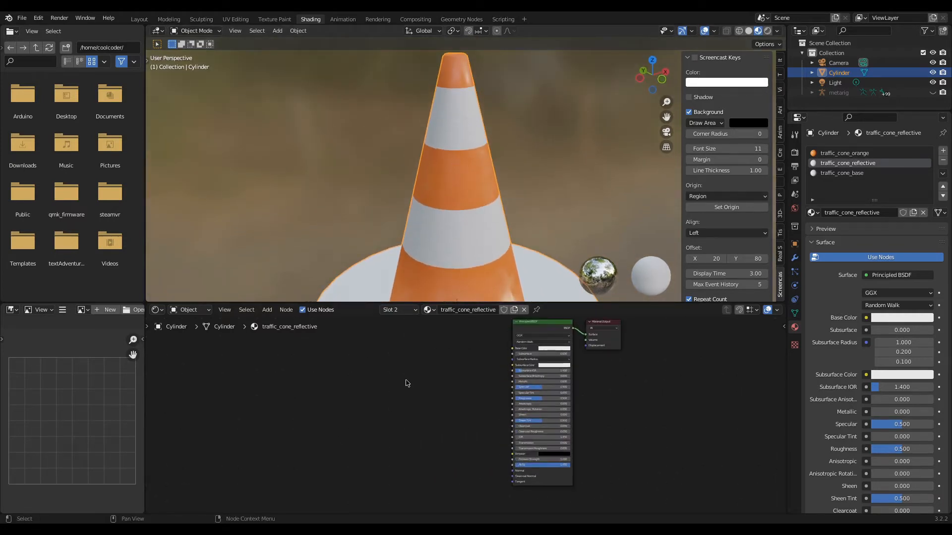
{"action": "middle_click_drag", "start_coordinate": [405, 381], "coordinate": [402, 433]}
Add a Noise Texture node beside the Principled BSDF and preview its output on the reflective stripes.
{"action": "key", "text": "shift+a"}
{"action": "mouse_move", "coordinate": [366, 373]}
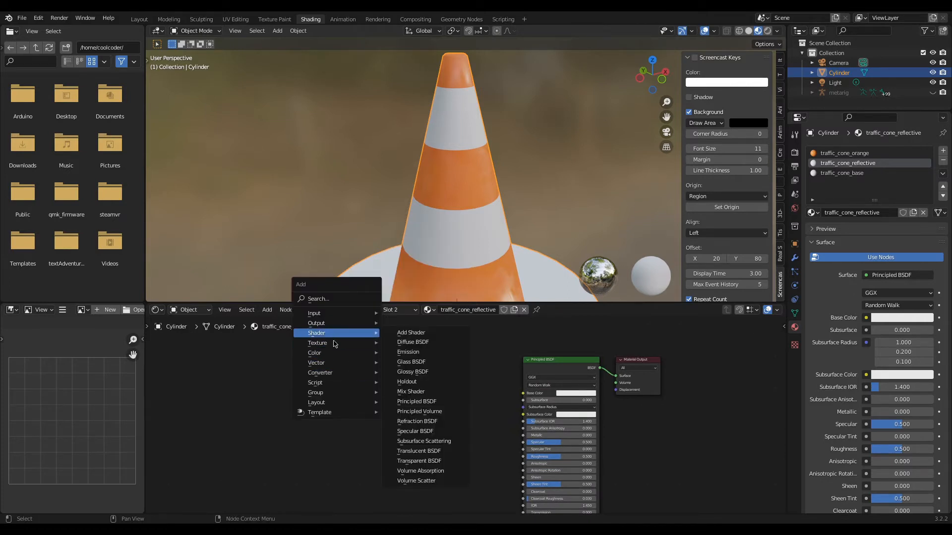
{"action": "mouse_move", "coordinate": [335, 346]}
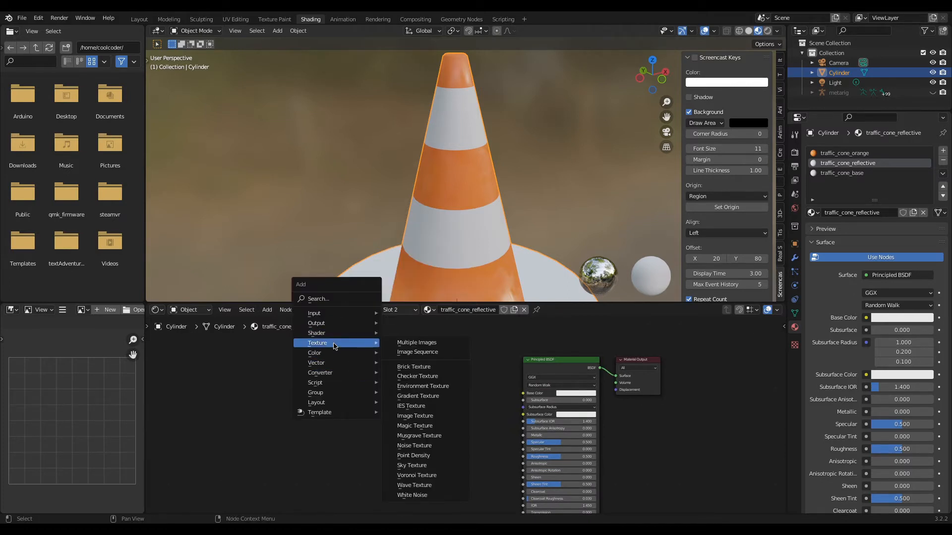
{"action": "left_click", "coordinate": [409, 445]}
{"action": "left_click", "coordinate": [287, 367]}
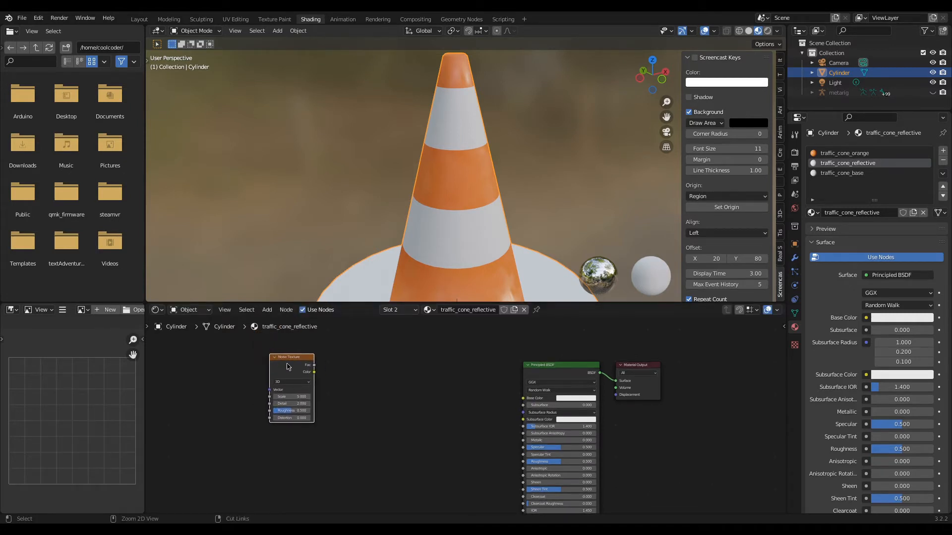
{"action": "left_click", "coordinate": [287, 366], "text": "ctrl+shift"}
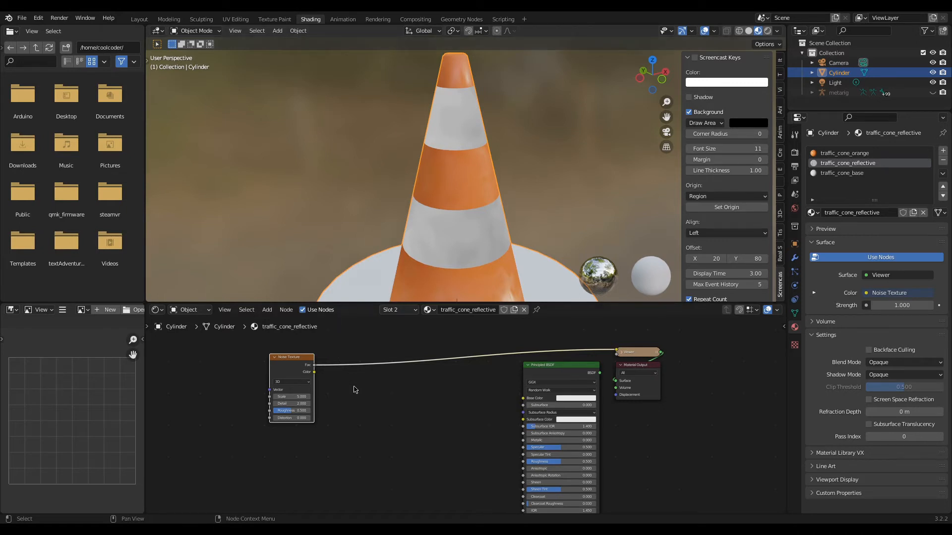
Set the Noise Texture's Scale to about 30 and its Detail to 15, checking the pattern on the stripes.
{"action": "scroll", "coordinate": [440, 219], "scroll_direction": "up", "scroll_amount": 3}
{"action": "scroll", "coordinate": [437, 195], "scroll_direction": "down", "scroll_amount": 3}
{"action": "left_click_drag", "start_coordinate": [284, 399], "coordinate": [407, 398]}
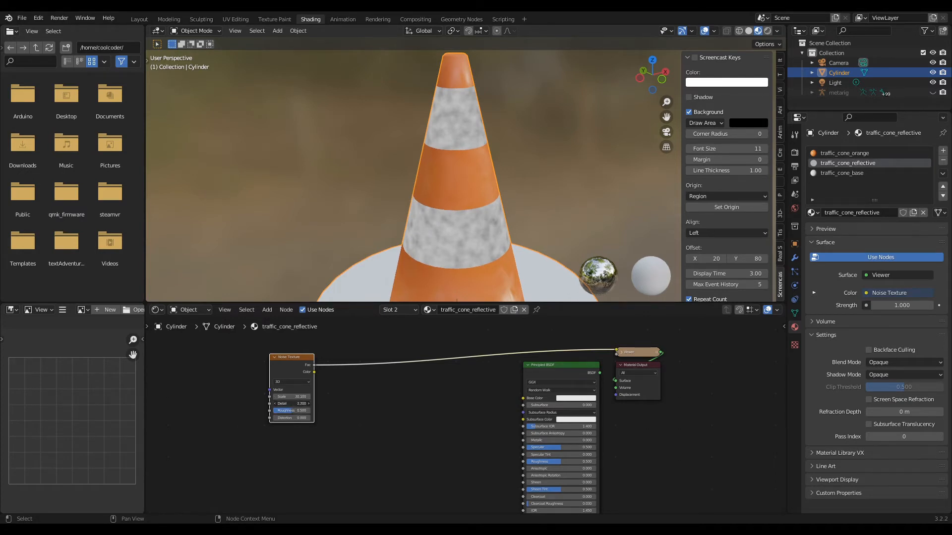
{"action": "left_click_drag", "start_coordinate": [298, 403], "coordinate": [278, 403]}
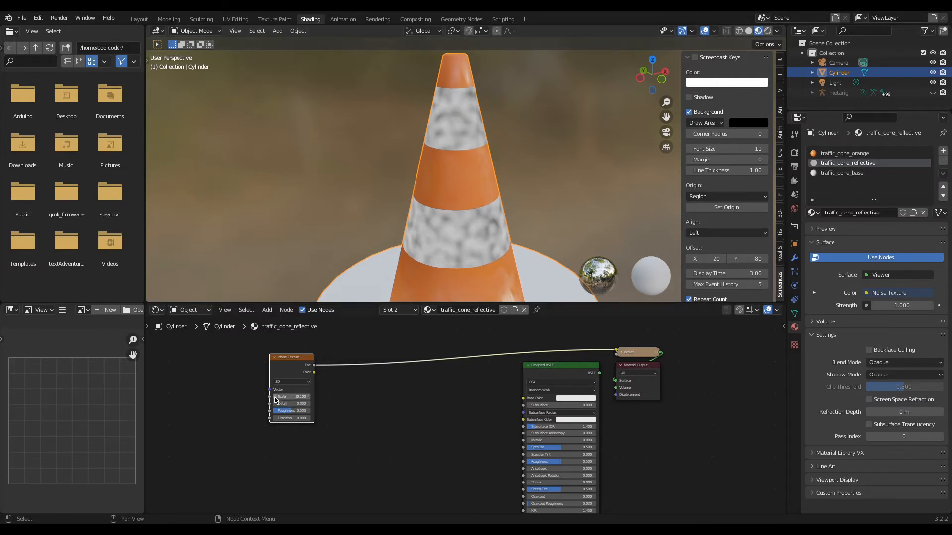
{"action": "left_click_drag", "start_coordinate": [282, 403], "coordinate": [317, 403]}
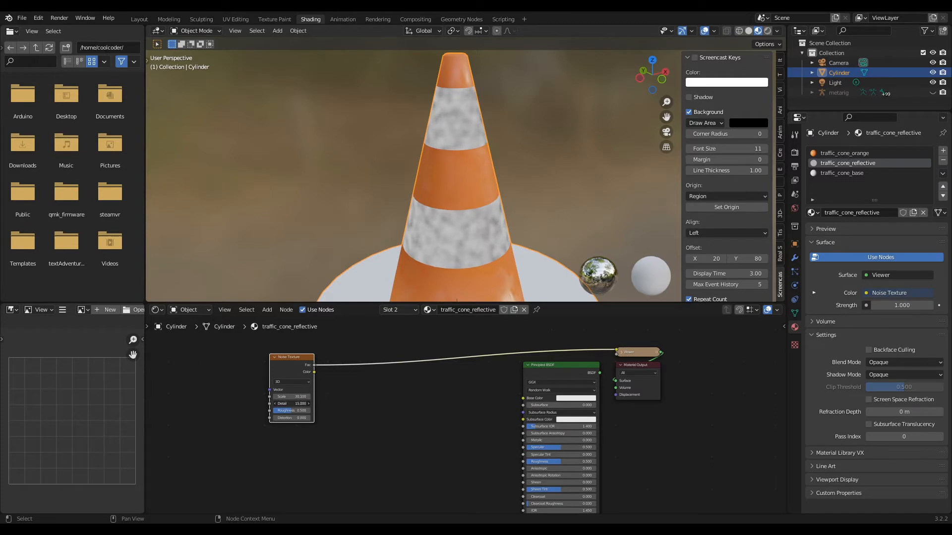
{"action": "scroll", "coordinate": [447, 254], "scroll_direction": "up", "scroll_amount": 3}
{"action": "scroll", "coordinate": [447, 251], "scroll_direction": "up", "scroll_amount": 3}
{"action": "scroll", "coordinate": [451, 245], "scroll_direction": "down", "scroll_amount": 2}
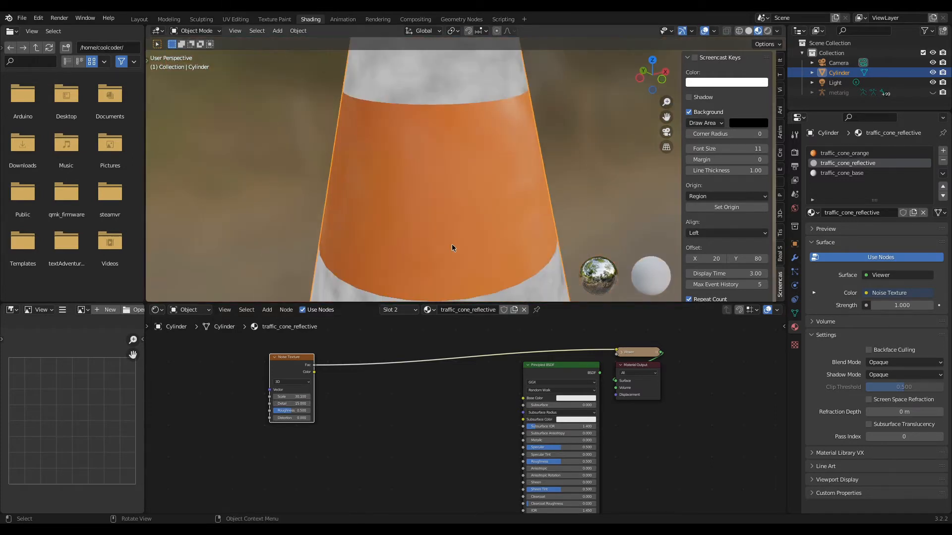
{"action": "middle_click_drag", "start_coordinate": [451, 244], "coordinate": [475, 105], "text": "shift"}
{"action": "scroll", "coordinate": [466, 112], "scroll_direction": "up", "scroll_amount": 1}
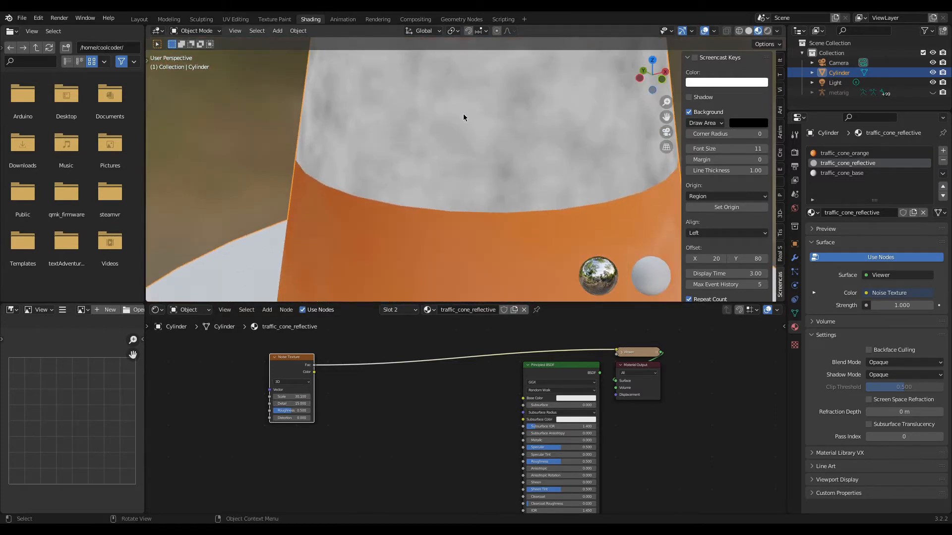
Lower the Noise Texture's Detail and raise its Roughness to about 0.58.
{"action": "left_click_drag", "start_coordinate": [293, 404], "coordinate": [282, 404]}
{"action": "scroll", "coordinate": [489, 125], "scroll_direction": "down", "scroll_amount": 3}
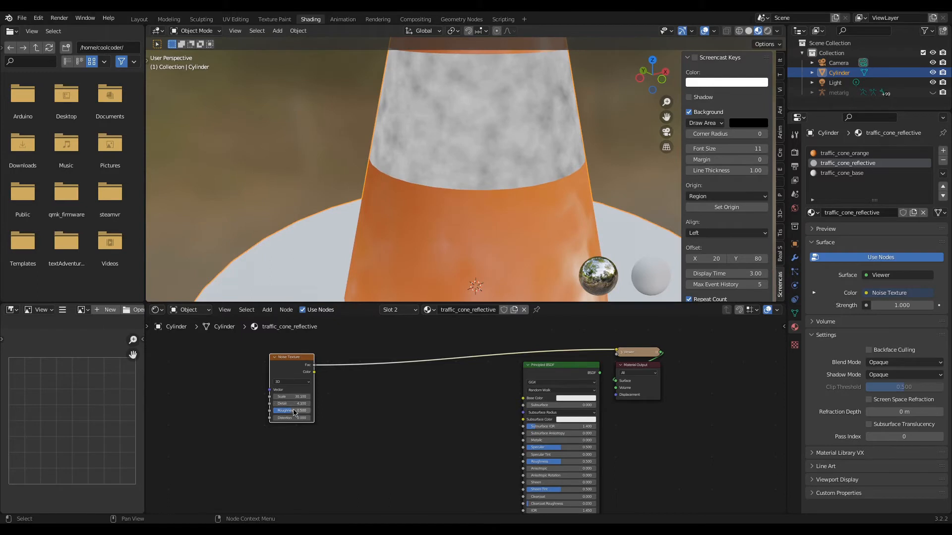
{"action": "left_click_drag", "start_coordinate": [295, 412], "coordinate": [298, 412]}
{"action": "scroll", "coordinate": [421, 147], "scroll_direction": "down", "scroll_amount": 2}
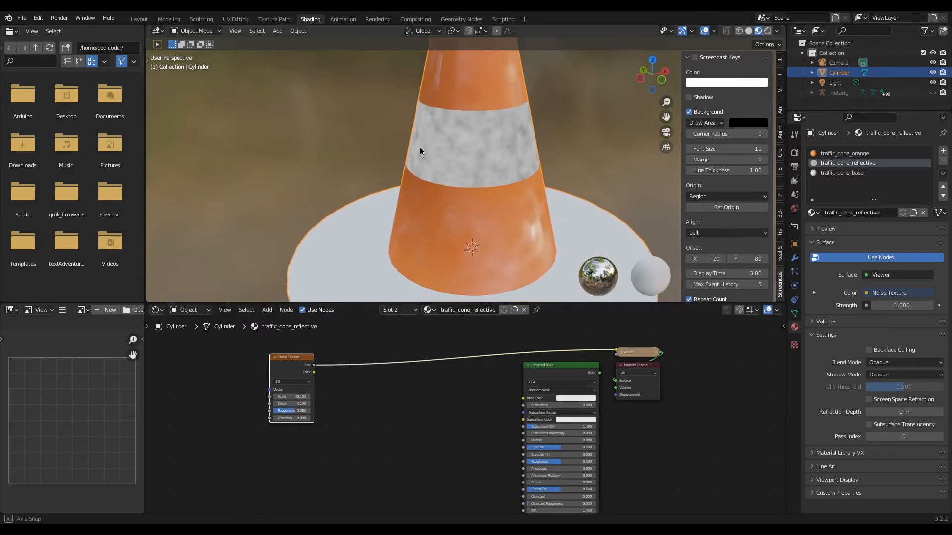
{"action": "middle_click_drag", "start_coordinate": [420, 147], "coordinate": [423, 167]}
{"action": "scroll", "coordinate": [422, 158], "scroll_direction": "up", "scroll_amount": 5}
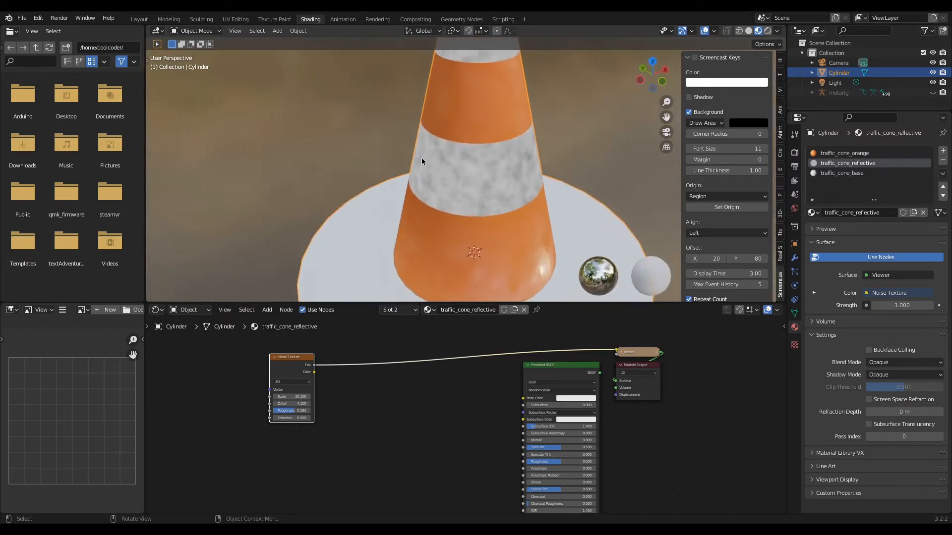
Add a Voronoi Texture node beside the Noise Texture and preview its Distance output on the reflective stripes.
{"action": "key", "text": "shift+a"}
{"action": "mouse_move", "coordinate": [373, 432]}
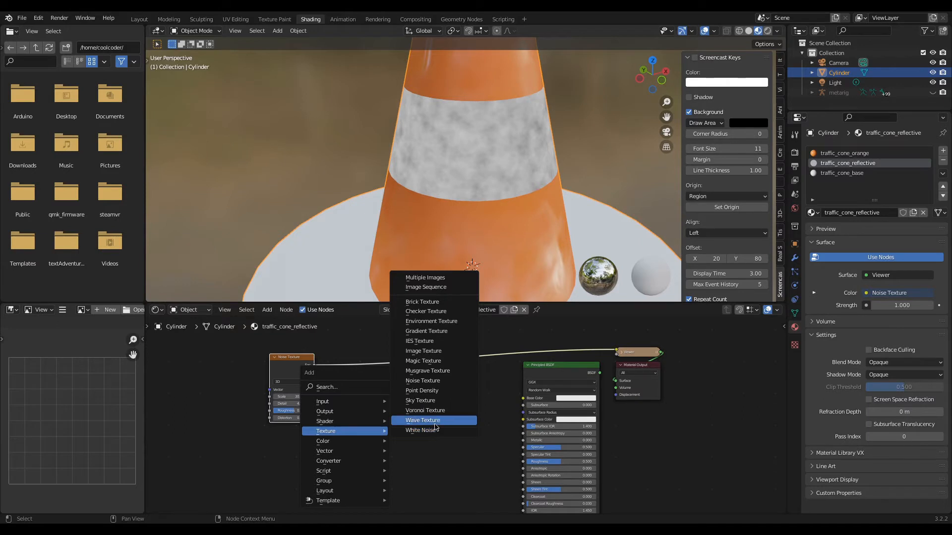
{"action": "left_click", "coordinate": [425, 411]}
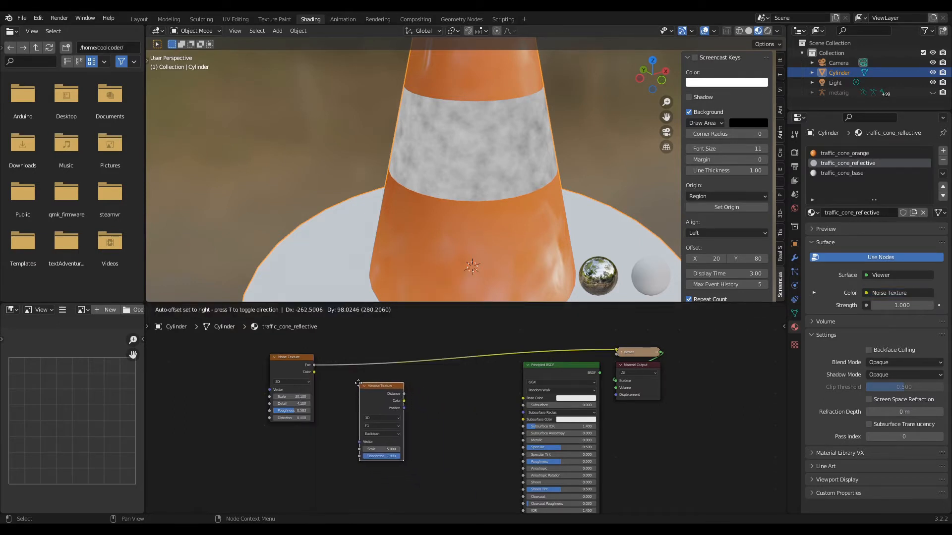
{"action": "left_click", "coordinate": [386, 383]}
{"action": "left_click", "coordinate": [378, 386], "text": "ctrl+shift"}
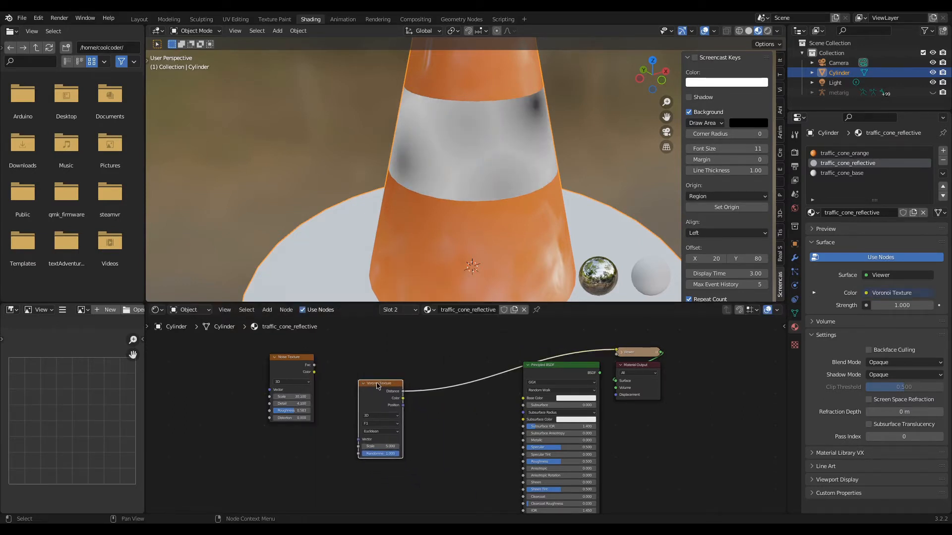
Set the Voronoi Texture's Scale to about 78, checking the pattern on the stripe.
{"action": "scroll", "coordinate": [373, 483], "scroll_direction": "up", "scroll_amount": 2}
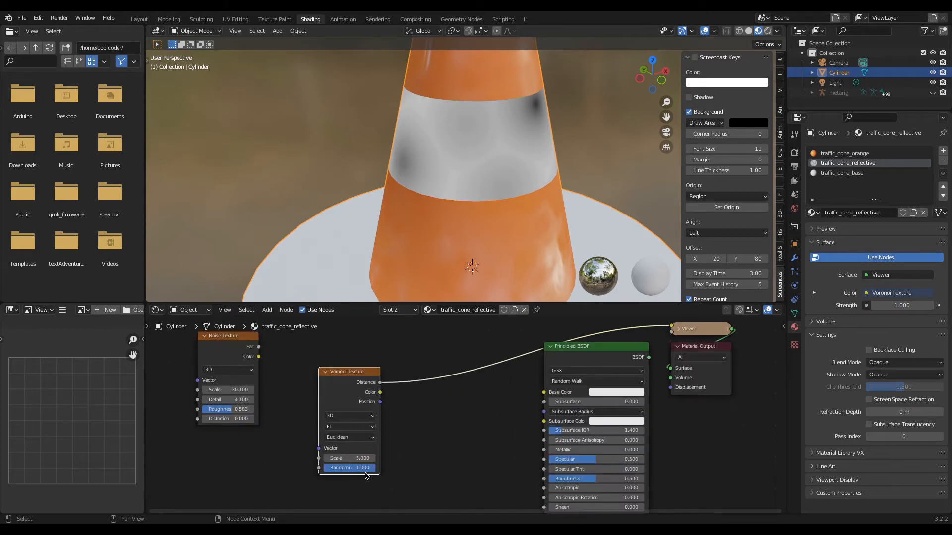
{"action": "left_click_drag", "start_coordinate": [350, 458], "coordinate": [718, 458]}
{"action": "middle_click_drag", "start_coordinate": [370, 185], "coordinate": [304, 177]}
{"action": "middle_click_drag", "start_coordinate": [408, 165], "coordinate": [358, 255]}
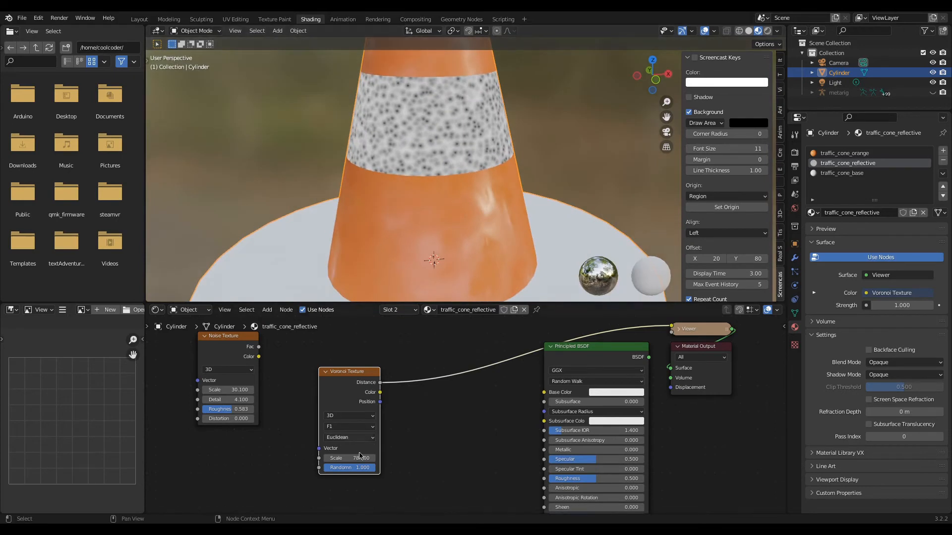
Try the F2 feature output on the Voronoi Texture, and settle on Distance to Edge, inspecting the cells up close.
{"action": "left_click", "coordinate": [356, 427]}
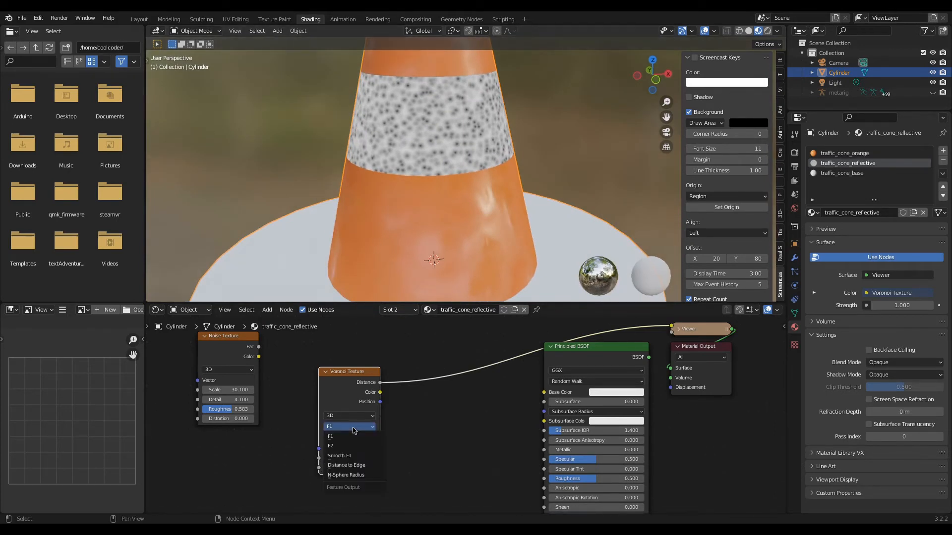
{"action": "left_click", "coordinate": [356, 446]}
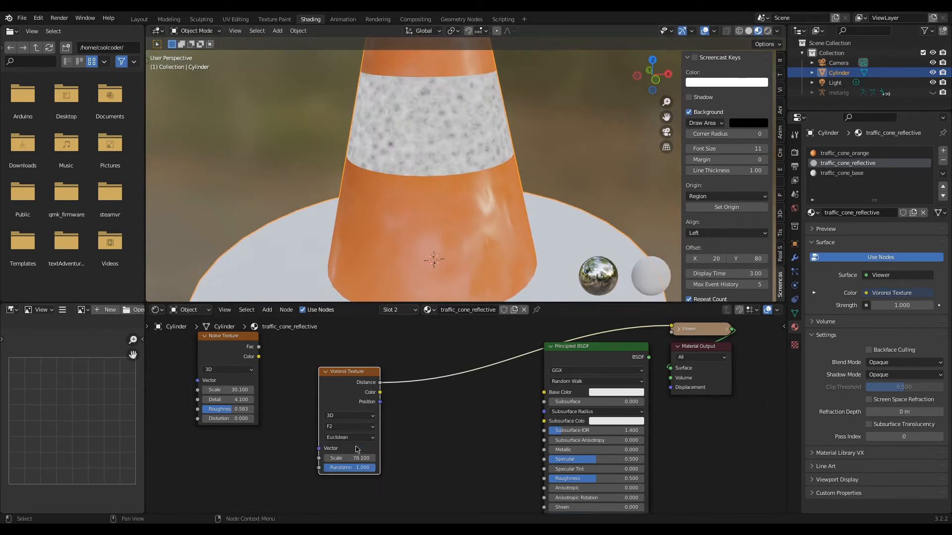
{"action": "left_click", "coordinate": [350, 427]}
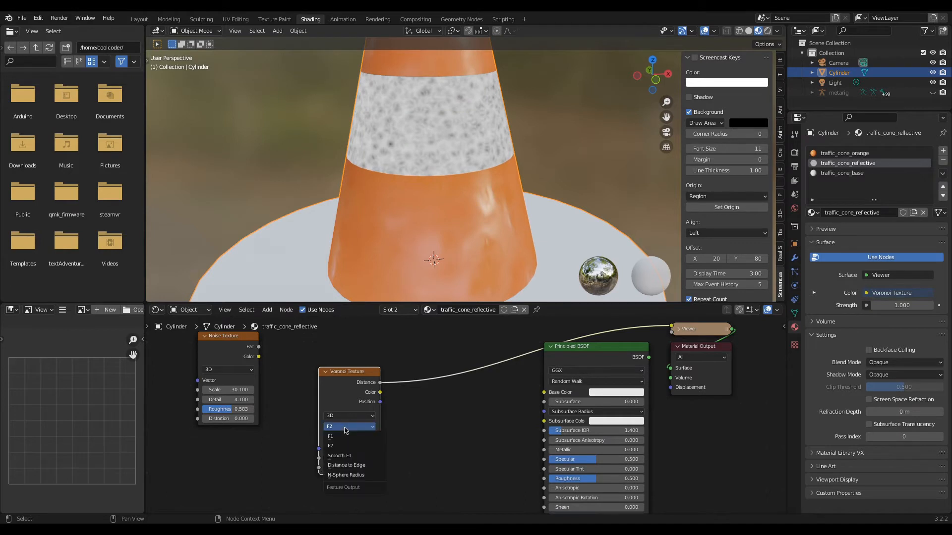
{"action": "left_click", "coordinate": [360, 465]}
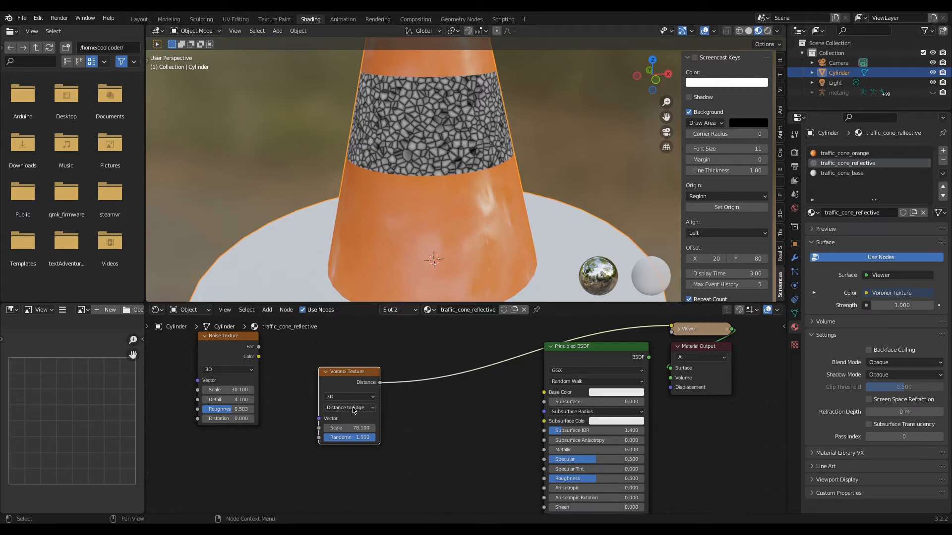
{"action": "scroll", "coordinate": [445, 142], "scroll_direction": "up", "scroll_amount": 4}
{"action": "middle_click_drag", "start_coordinate": [445, 142], "coordinate": [460, 160]}
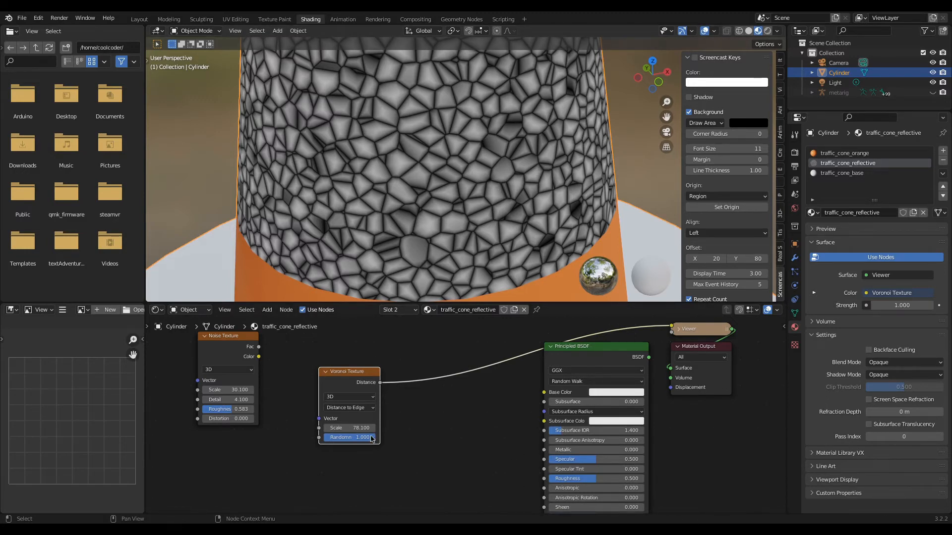
Move the Voronoi Texture node below the Noise Texture and raise its Scale to about 196, checking the stripe from several angles.
{"action": "left_click_drag", "start_coordinate": [352, 382], "coordinate": [329, 409]}
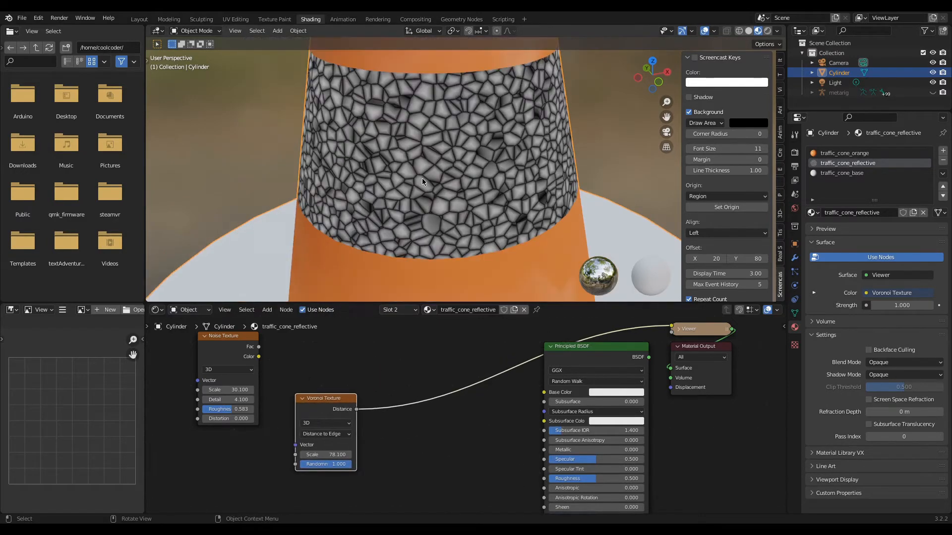
{"action": "left_click_drag", "start_coordinate": [326, 455], "coordinate": [398, 455]}
{"action": "scroll", "coordinate": [347, 195], "scroll_direction": "down", "scroll_amount": 1}
{"action": "middle_click_drag", "start_coordinate": [367, 196], "coordinate": [344, 213]}
{"action": "scroll", "coordinate": [347, 196], "scroll_direction": "down", "scroll_amount": 3}
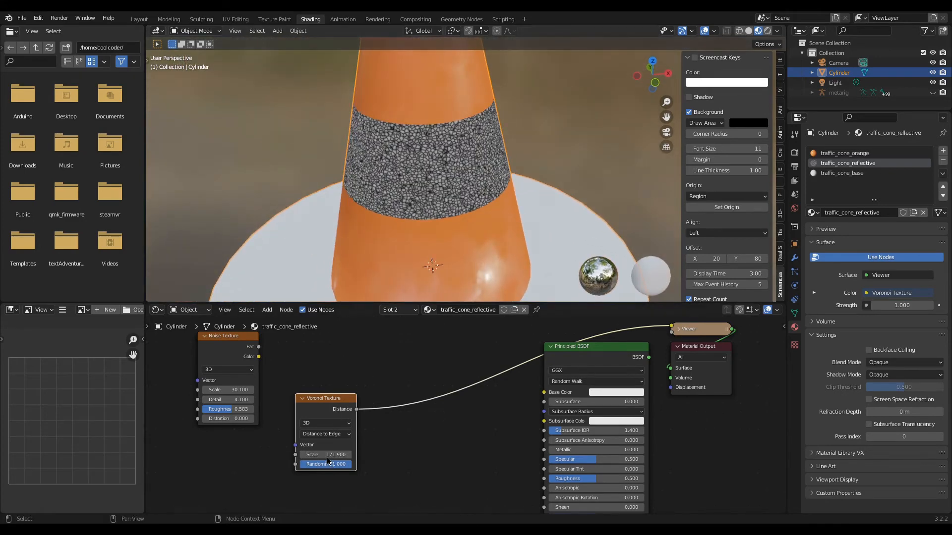
{"action": "left_click_drag", "start_coordinate": [327, 454], "coordinate": [353, 455]}
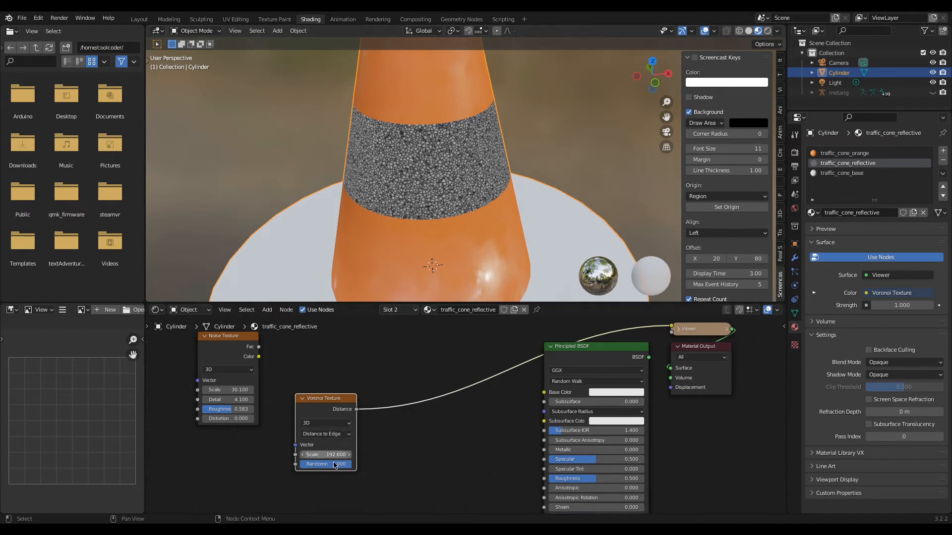
{"action": "left_click_drag", "start_coordinate": [318, 455], "coordinate": [328, 455]}
{"action": "middle_click_drag", "start_coordinate": [353, 195], "coordinate": [431, 197]}
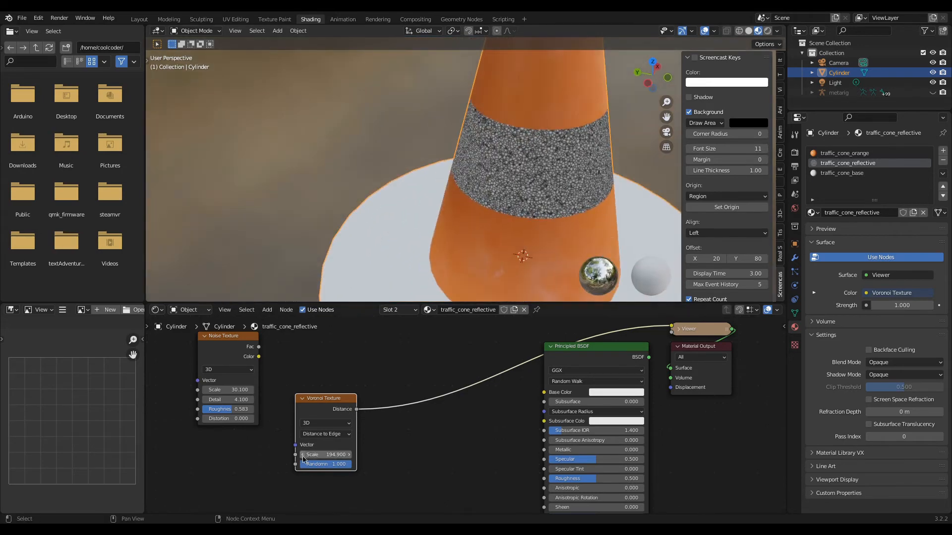
{"action": "mouse_move", "coordinate": [322, 454]}
{"action": "left_mouse_down"}
{"action": "mouse_move", "coordinate": [339, 455]}
{"action": "mouse_move", "coordinate": [330, 455]}
{"action": "left_mouse_up"}
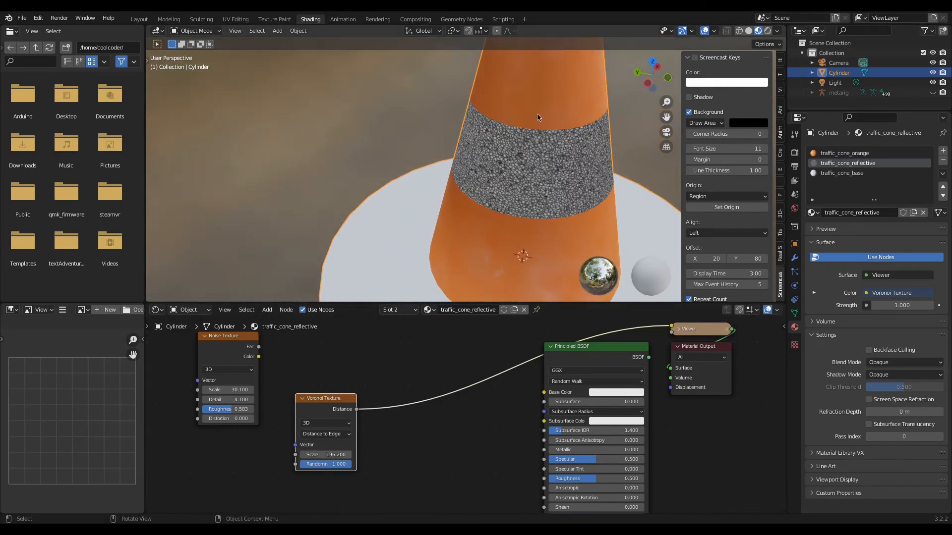
{"action": "mouse_move", "coordinate": [392, 223]}
{"action": "middle_mouse_down"}
{"action": "mouse_move", "coordinate": [400, 195]}
{"action": "mouse_move", "coordinate": [376, 225]}
{"action": "mouse_move", "coordinate": [382, 238]}
{"action": "middle_mouse_up"}
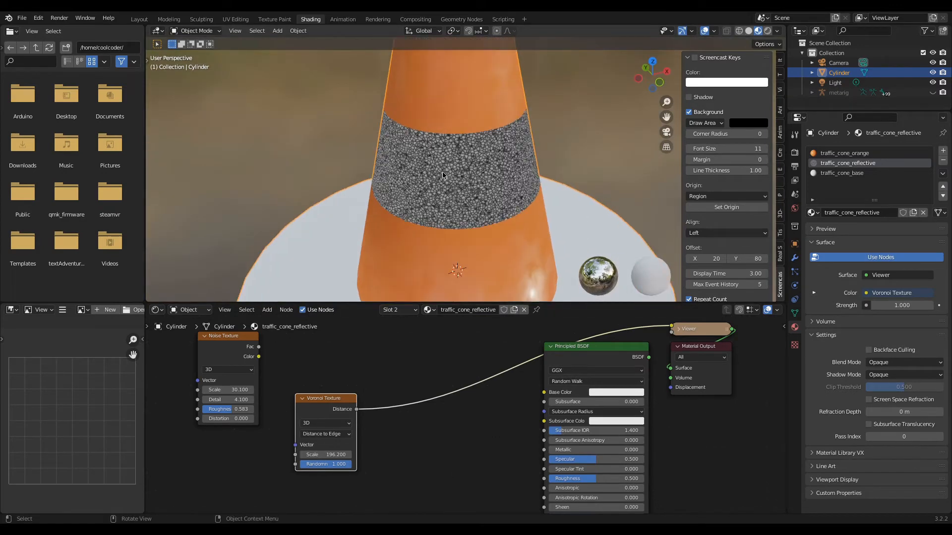
Insert a ColorRamp node on the Voronoi Texture's Distance output and move both nodes further down, away from the Principled BSDF.
{"action": "middle_click_drag", "start_coordinate": [458, 435], "coordinate": [447, 413]}
{"action": "key", "text": "shift+a"}
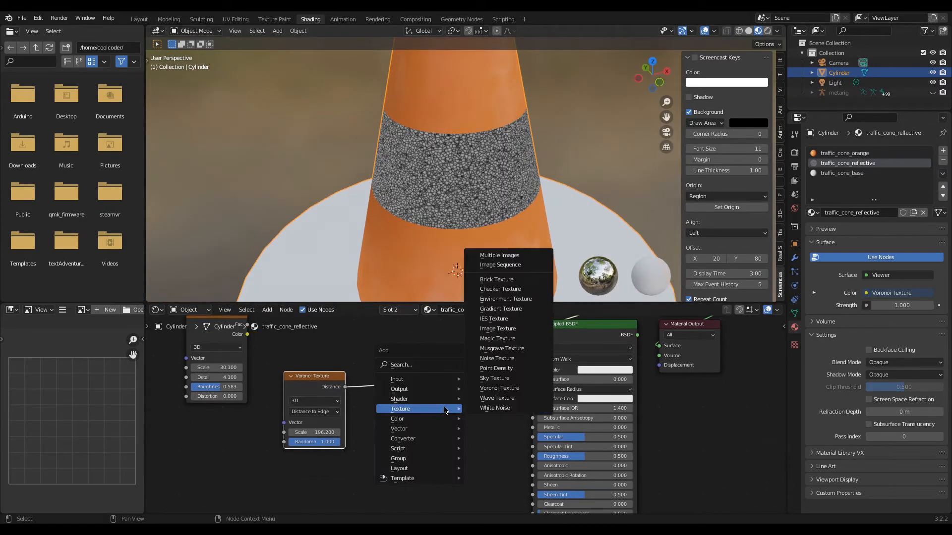
{"action": "mouse_move", "coordinate": [421, 439]}
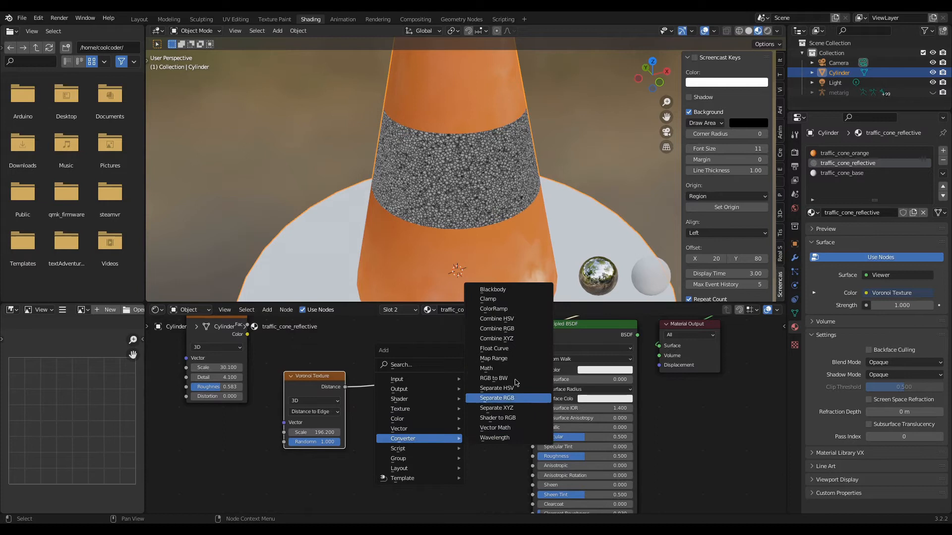
{"action": "left_click", "coordinate": [494, 308]}
{"action": "left_click", "coordinate": [369, 372]}
{"action": "left_click_drag", "start_coordinate": [309, 344], "coordinate": [442, 481]}
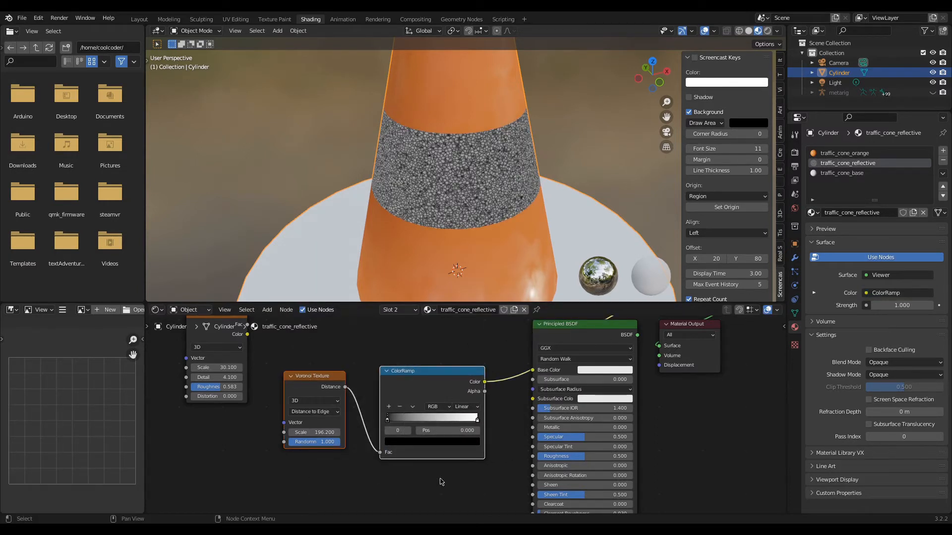
{"action": "key", "text": "g"}
{"action": "left_click", "coordinate": [313, 460]}
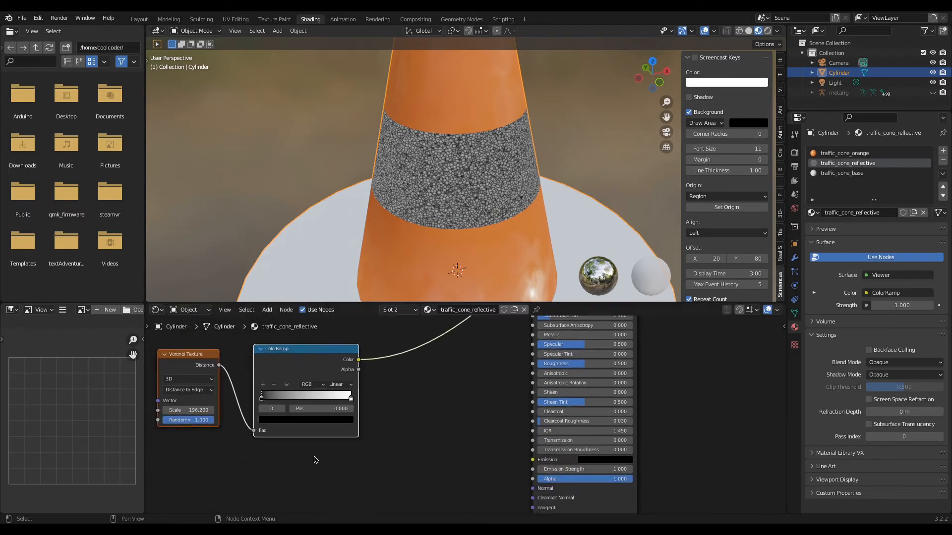
Move the ColorRamp's white stop to a position of about 0.36 to narrow the dark lines between cells.
{"action": "middle_click_drag", "start_coordinate": [465, 385], "coordinate": [507, 411]}
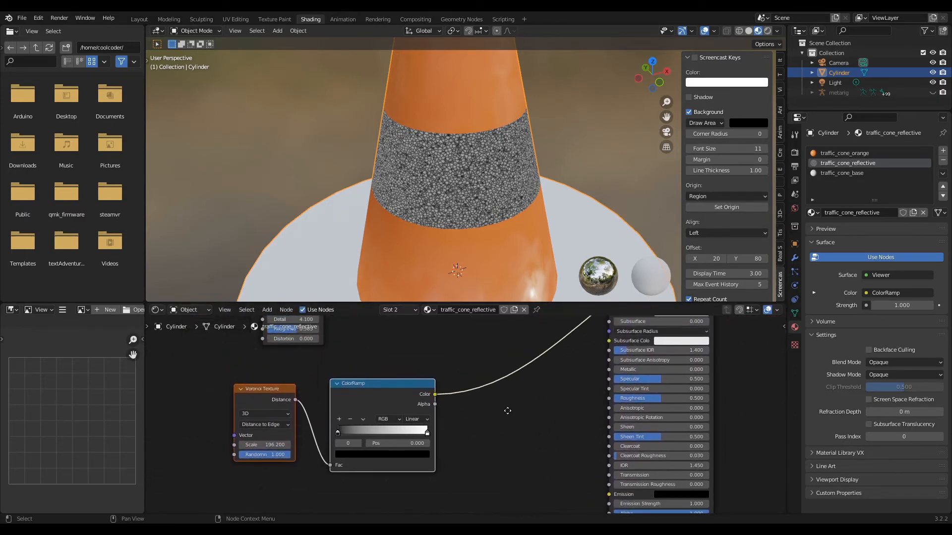
{"action": "scroll", "coordinate": [415, 170], "scroll_direction": "up", "scroll_amount": 5}
{"action": "scroll", "coordinate": [416, 170], "scroll_direction": "down", "scroll_amount": 3}
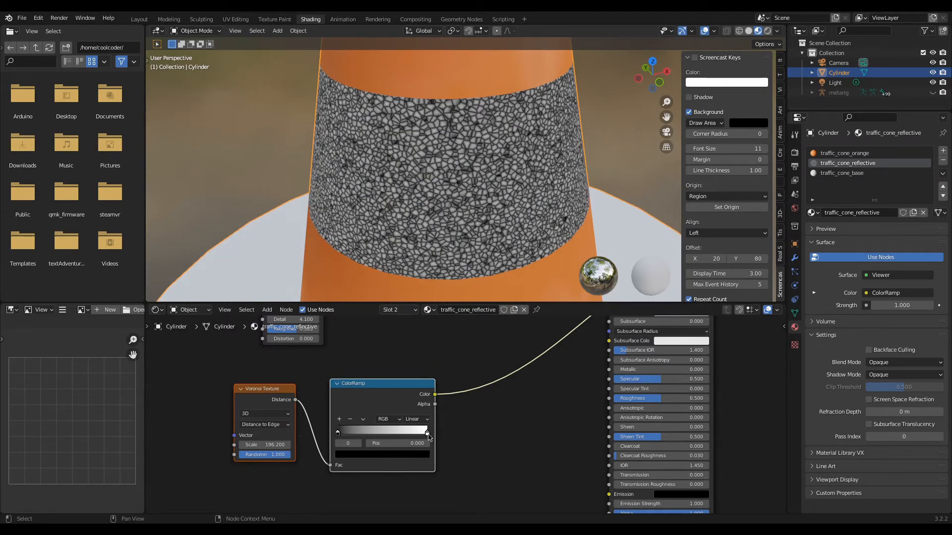
{"action": "left_click_drag", "start_coordinate": [429, 436], "coordinate": [376, 439]}
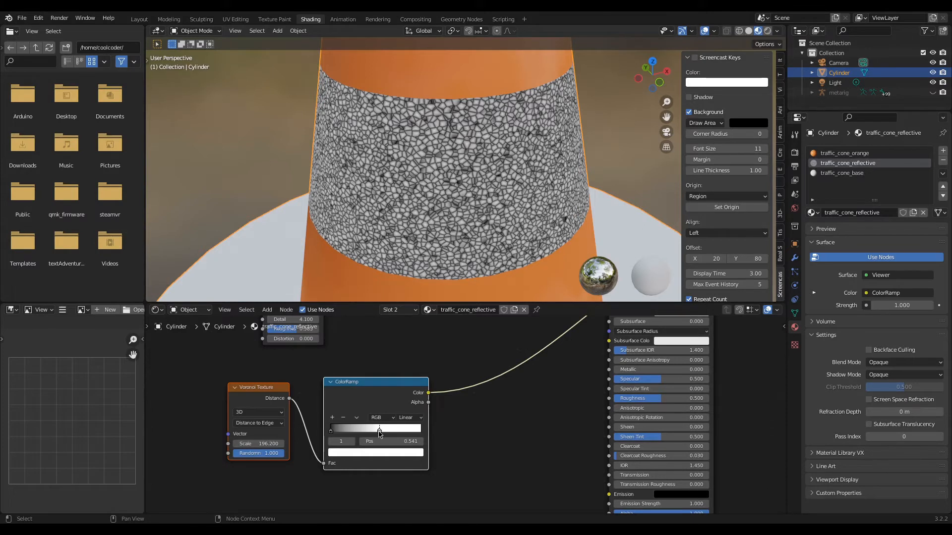
{"action": "left_click_drag", "start_coordinate": [380, 435], "coordinate": [364, 438]}
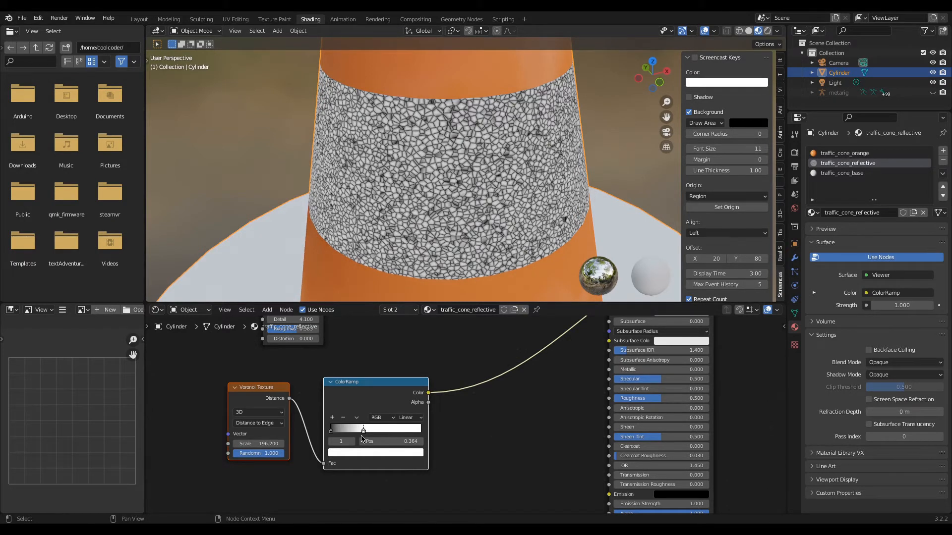
Change the ColorRamp's black stop to a mid grey with a Value of about 0.39.
{"action": "left_click", "coordinate": [331, 436]}
{"action": "left_click", "coordinate": [330, 433]}
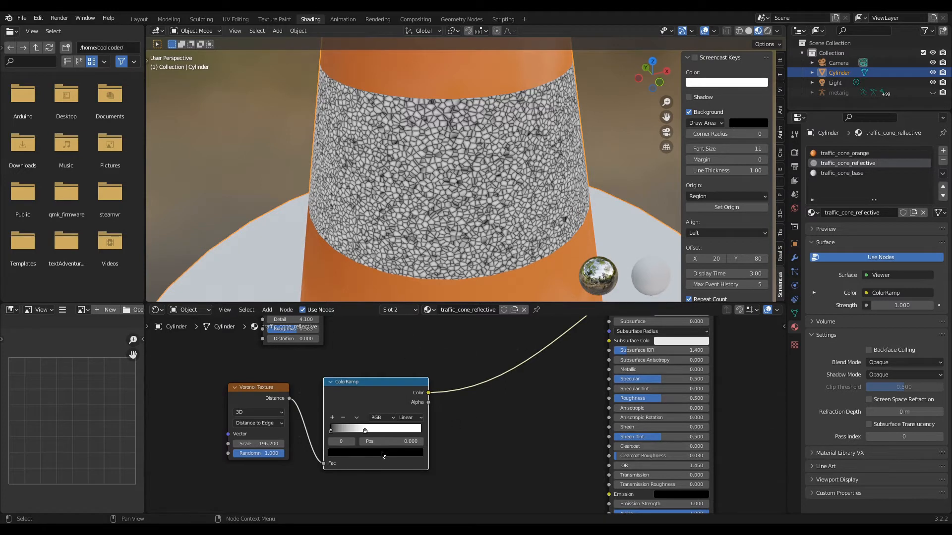
{"action": "left_click", "coordinate": [370, 453]}
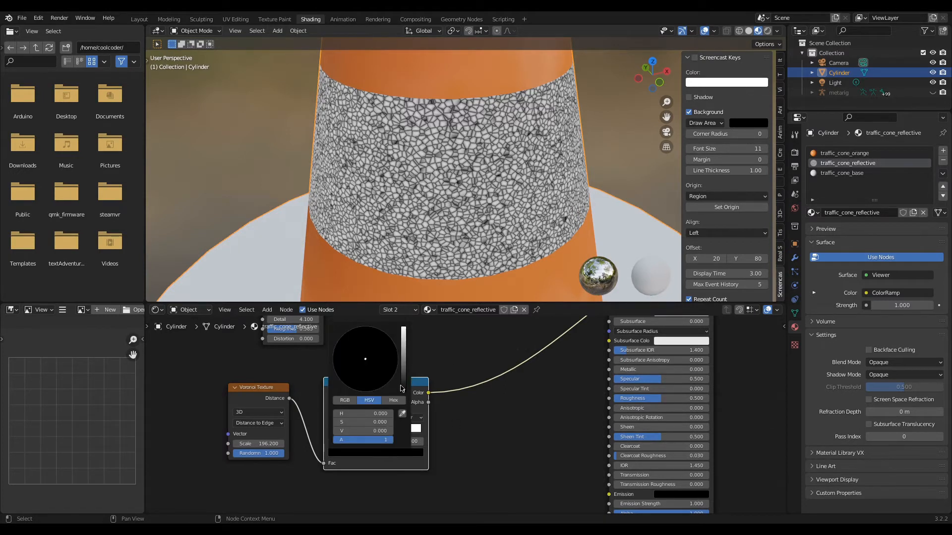
{"action": "left_click_drag", "start_coordinate": [404, 389], "coordinate": [404, 348]}
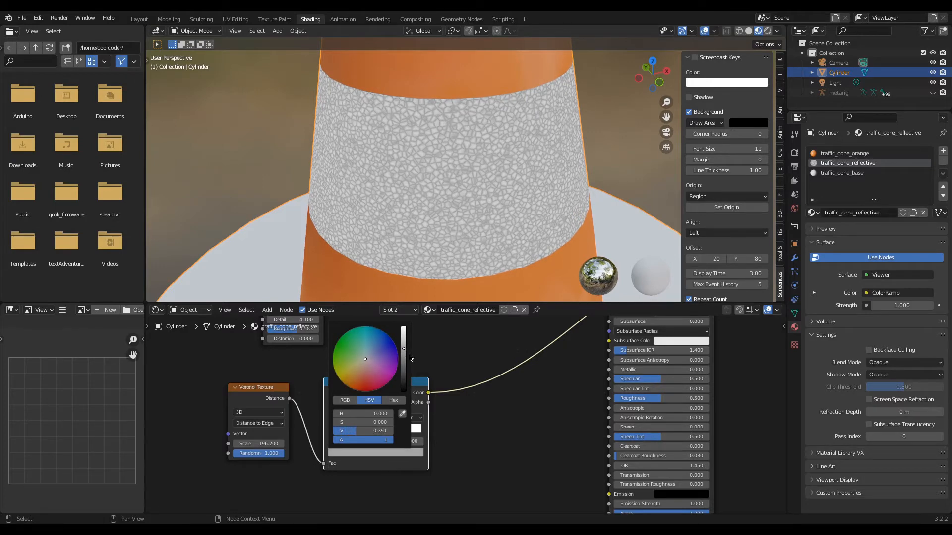
Preview the Noise Texture on the stripes and connect its Fac output to the Principled BSDF's Base Color.
{"action": "middle_click_drag", "start_coordinate": [417, 358], "coordinate": [436, 378]}
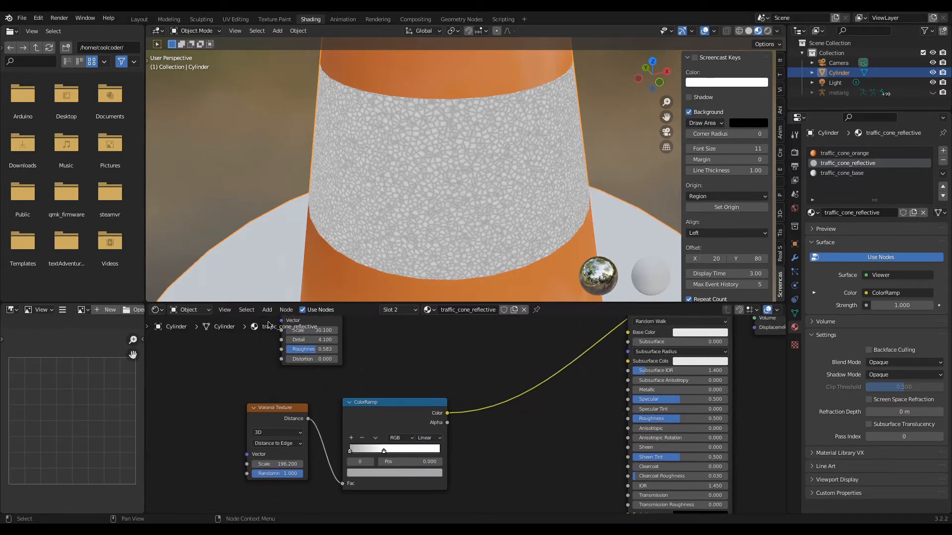
{"action": "left_click_drag", "start_coordinate": [258, 396], "coordinate": [512, 460]}
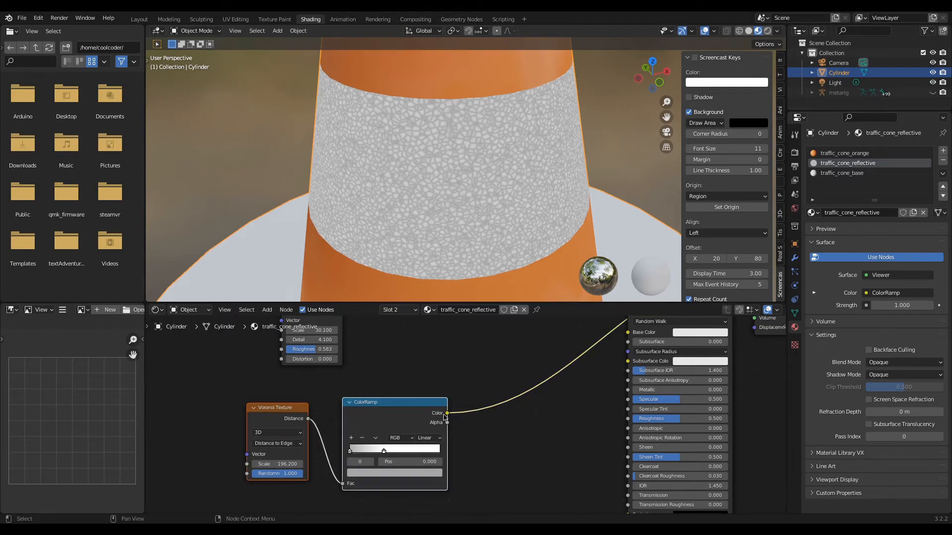
{"action": "middle_click_drag", "start_coordinate": [438, 352], "coordinate": [436, 421]}
{"action": "left_click", "coordinate": [307, 359]}
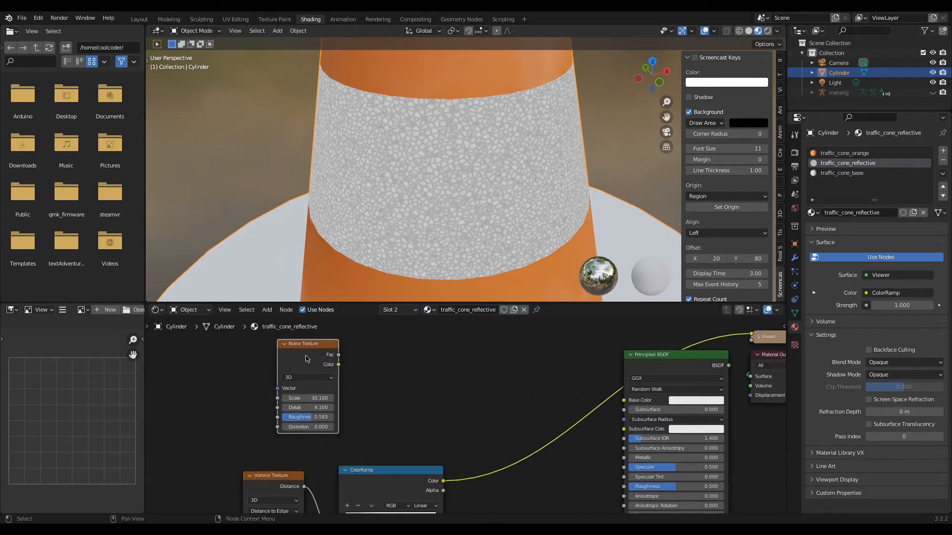
{"action": "left_click", "coordinate": [307, 358], "text": "ctrl+shift"}
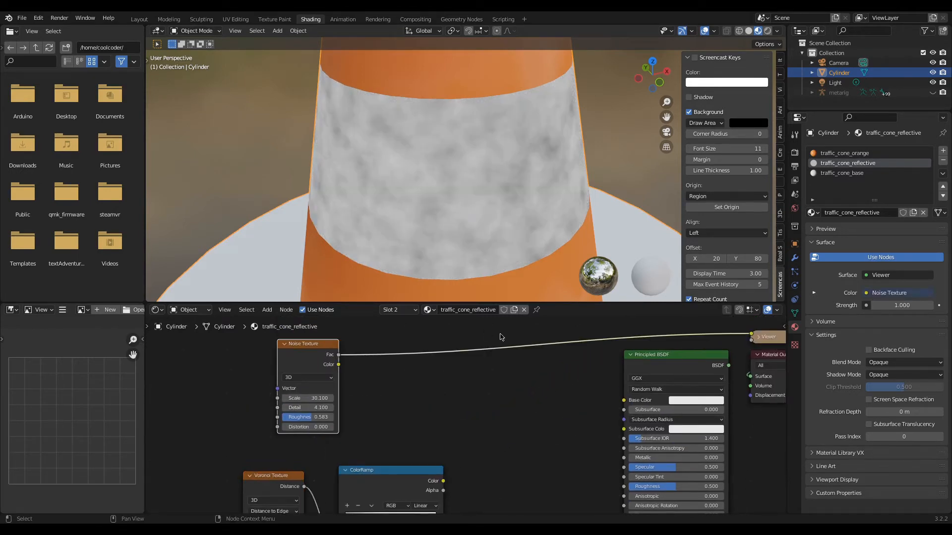
{"action": "left_click", "coordinate": [461, 378]}
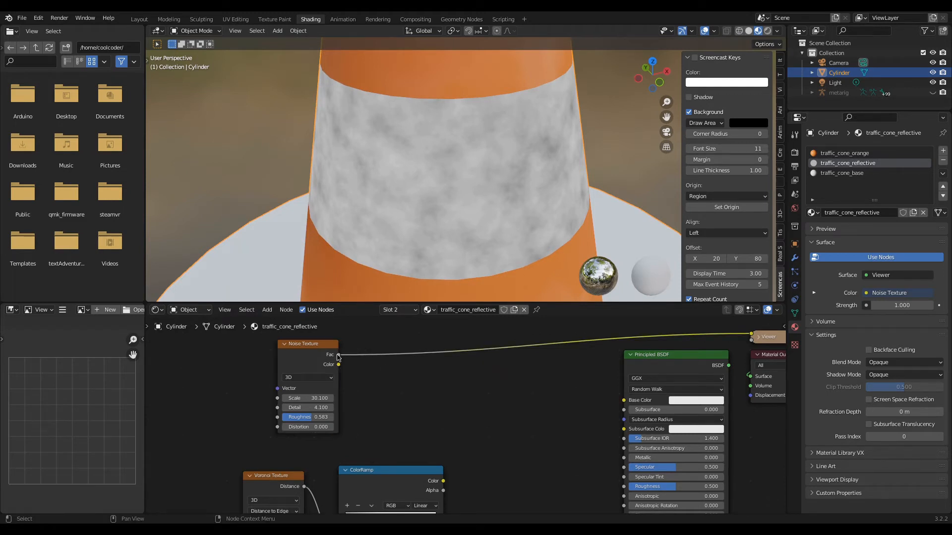
{"action": "left_click_drag", "start_coordinate": [338, 357], "coordinate": [629, 403]}
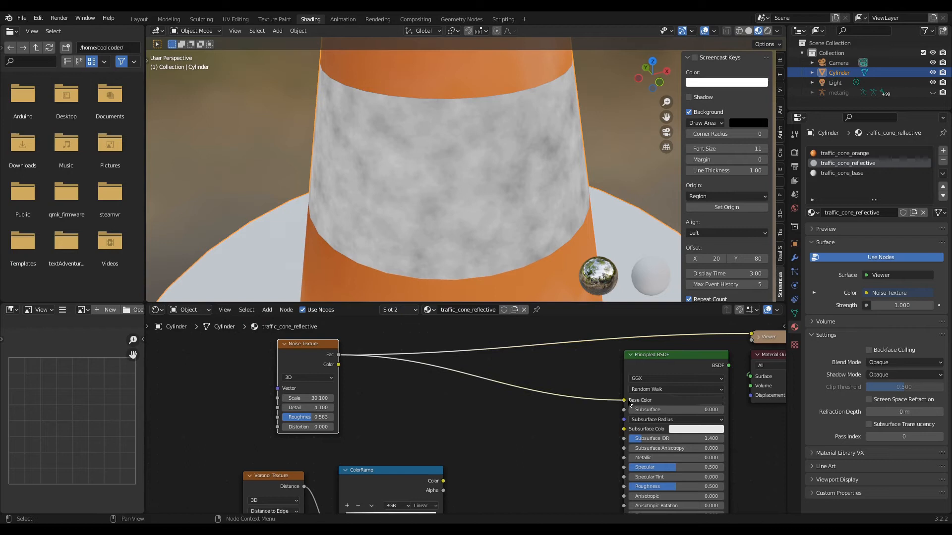
Switch the material output from the Noise Texture preview back to the Principled BSDF and check the reflective band.
{"action": "left_click", "coordinate": [646, 370], "text": "ctrl+shift"}
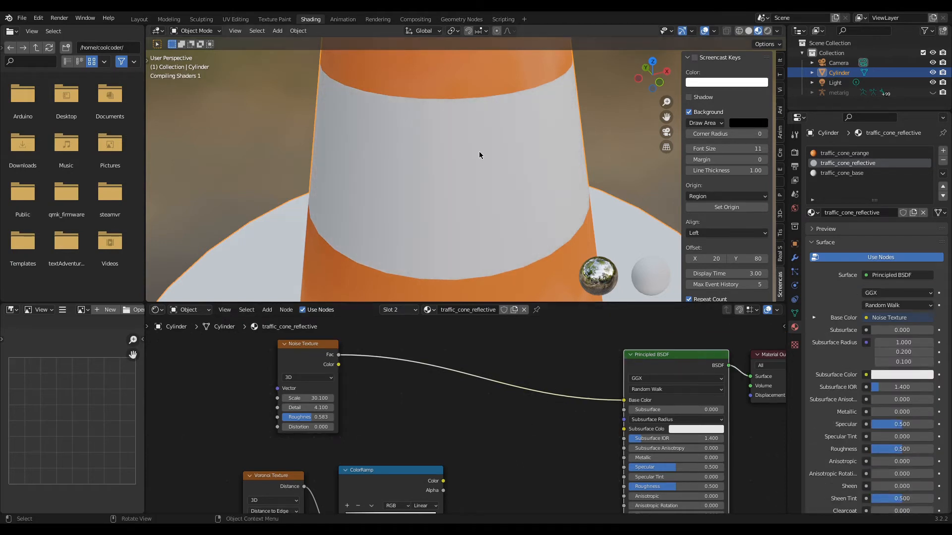
{"action": "scroll", "coordinate": [479, 150], "scroll_direction": "down", "scroll_amount": 5}
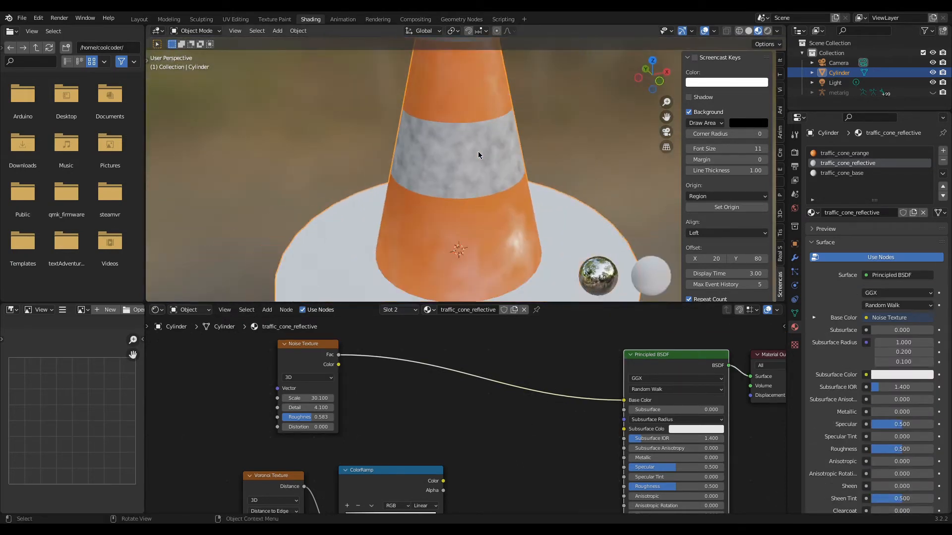
{"action": "scroll", "coordinate": [479, 148], "scroll_direction": "up", "scroll_amount": 3}
{"action": "scroll", "coordinate": [489, 135], "scroll_direction": "up", "scroll_amount": 2}
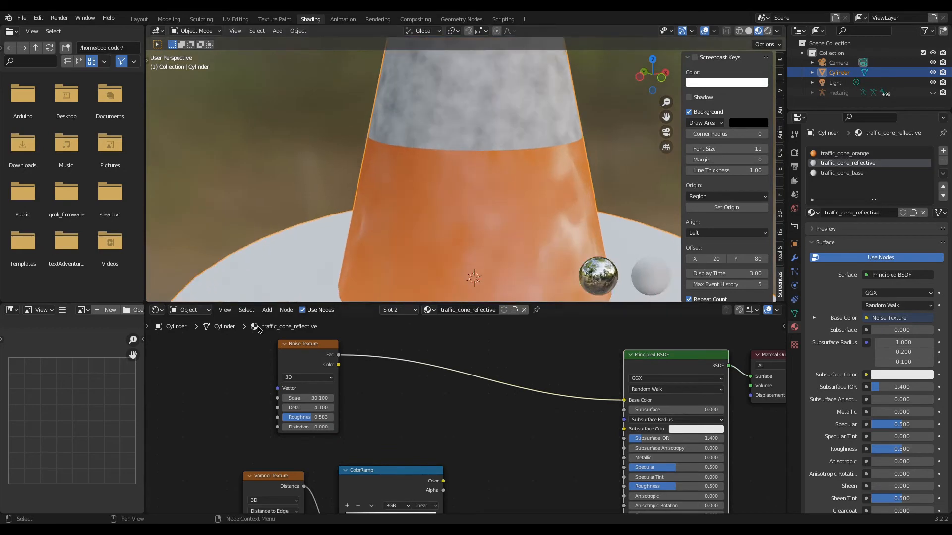
Insert a ColorRamp node between the Noise Texture and the Principled BSDF's Base Color.
{"action": "left_click", "coordinate": [318, 363]}
{"action": "key", "text": "shift+a"}
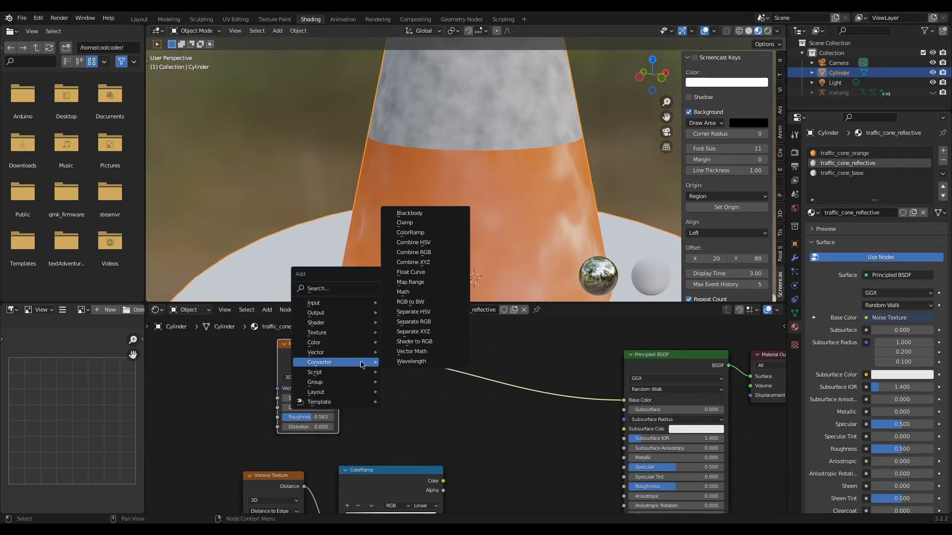
{"action": "left_click", "coordinate": [411, 232]}
{"action": "left_click", "coordinate": [382, 369]}
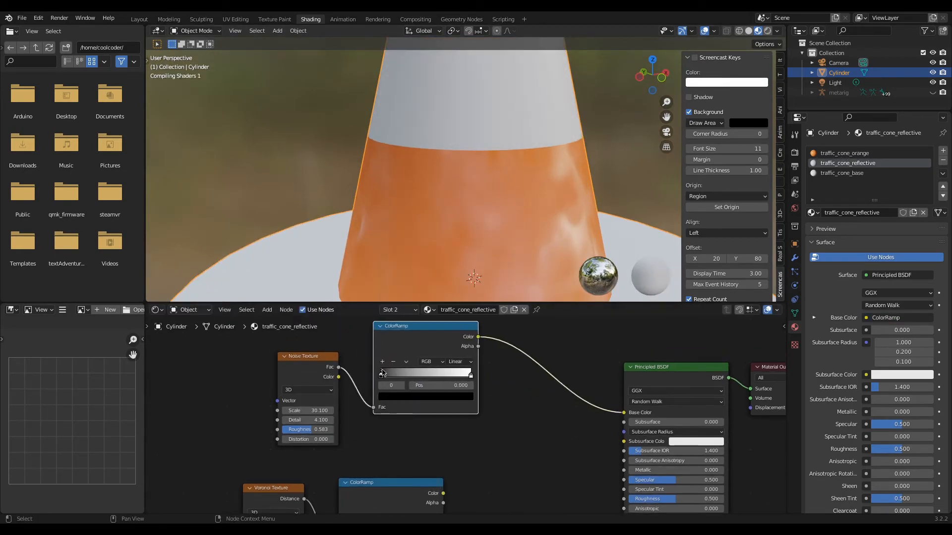
Move the new ramp's white stop to about 0.477 and lighten its black stop to a grey with a value of about 0.317.
{"action": "scroll", "coordinate": [467, 174], "scroll_direction": "down", "scroll_amount": 5}
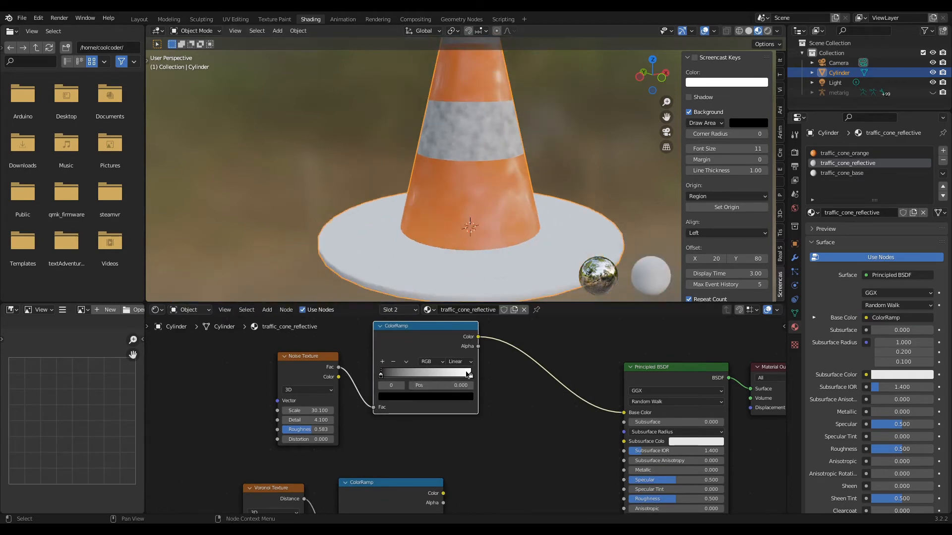
{"action": "mouse_move", "coordinate": [471, 376]}
{"action": "left_mouse_down"}
{"action": "mouse_move", "coordinate": [422, 376]}
{"action": "mouse_move", "coordinate": [421, 387]}
{"action": "left_mouse_up"}
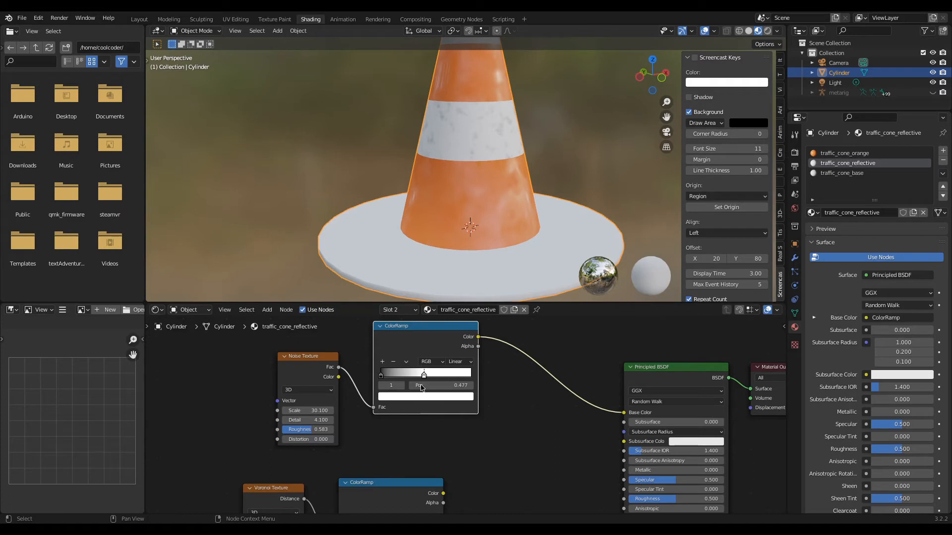
{"action": "left_click", "coordinate": [380, 376]}
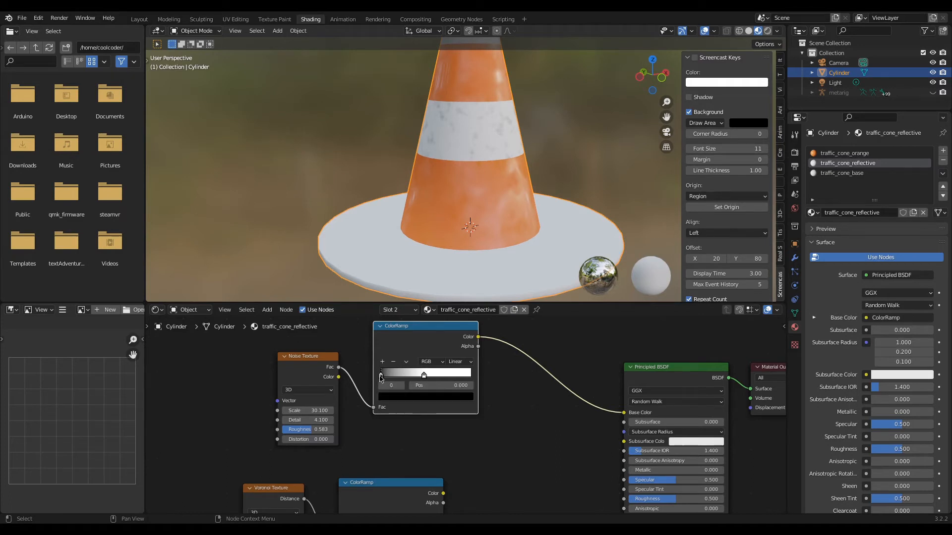
{"action": "left_click", "coordinate": [399, 397]}
{"action": "left_click_drag", "start_coordinate": [451, 304], "coordinate": [453, 297]}
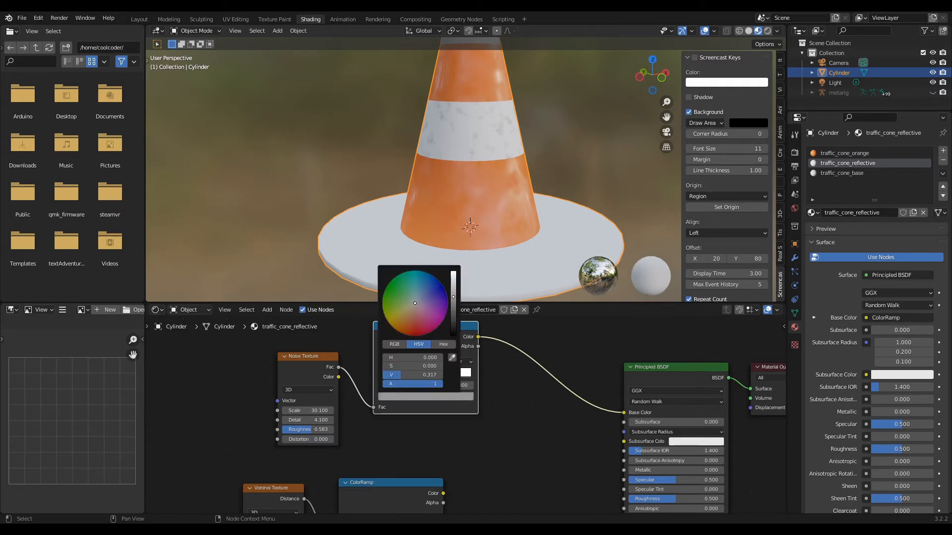
Move the grey stop of the noise ColorRamp to position 0.218 and check the dirt pattern on the cone.
{"action": "left_click_drag", "start_coordinate": [380, 377], "coordinate": [384, 375]}
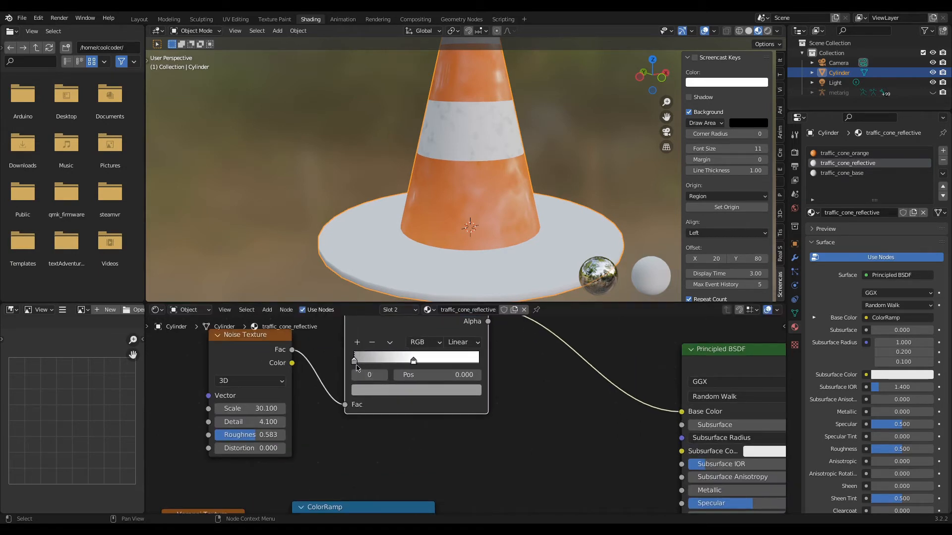
{"action": "left_click_drag", "start_coordinate": [363, 366], "coordinate": [372, 366]}
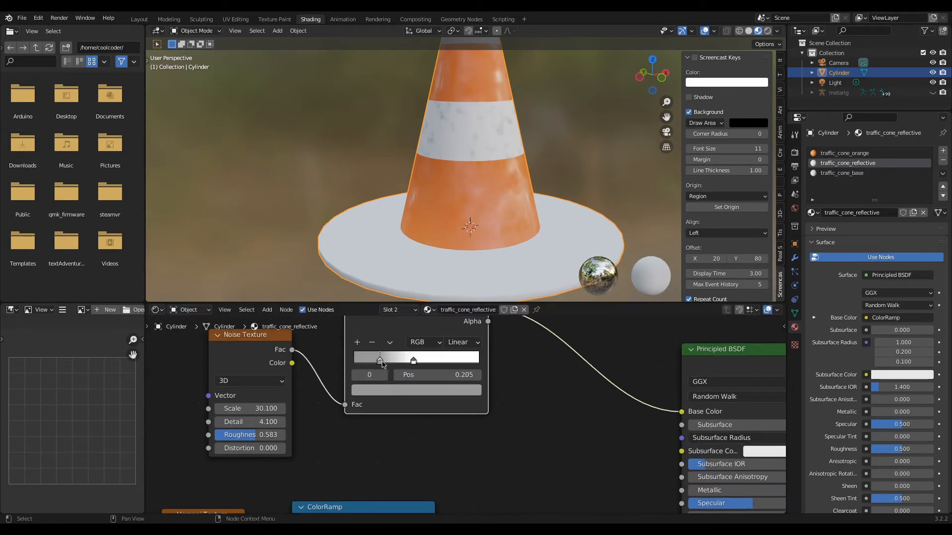
{"action": "scroll", "coordinate": [471, 161], "scroll_direction": "down", "scroll_amount": 4}
{"action": "middle_click_drag", "start_coordinate": [397, 167], "coordinate": [402, 186]}
{"action": "scroll", "coordinate": [402, 188], "scroll_direction": "up", "scroll_amount": 3}
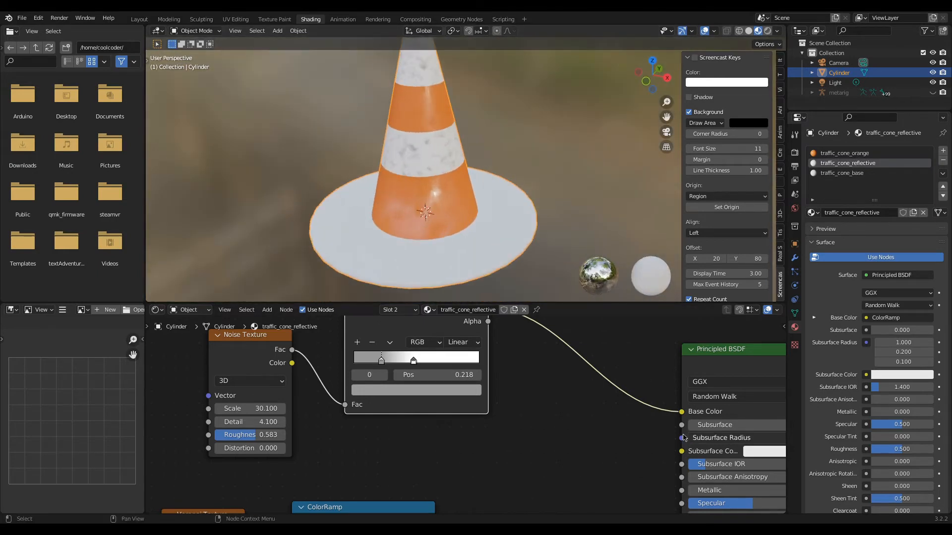
Lower the Principled BSDF's Roughness to 0 and preview the shader's reflections around the cone.
{"action": "middle_click_drag", "start_coordinate": [636, 441], "coordinate": [605, 398]}
{"action": "scroll", "coordinate": [512, 423], "scroll_direction": "down", "scroll_amount": 1}
{"action": "middle_click_drag", "start_coordinate": [496, 392], "coordinate": [499, 261]}
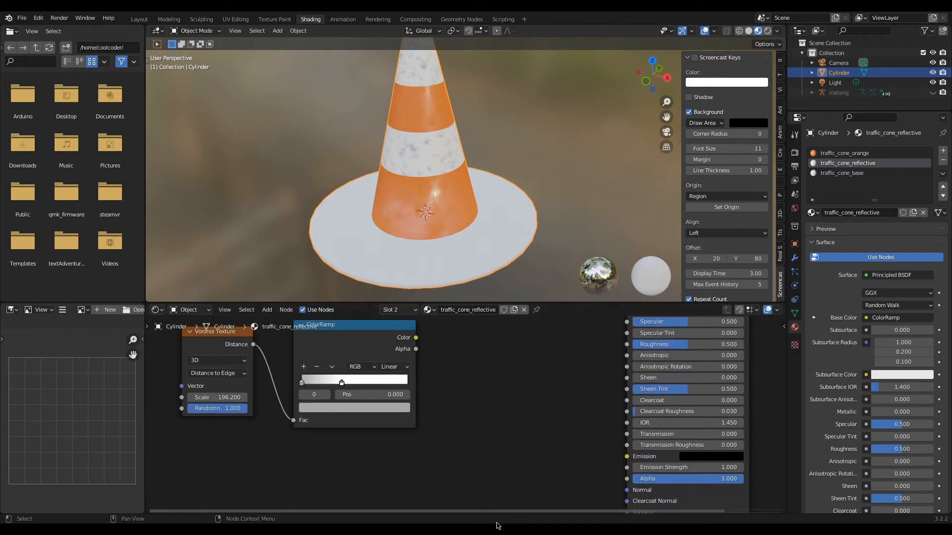
{"action": "middle_click_drag", "start_coordinate": [505, 409], "coordinate": [500, 467]}
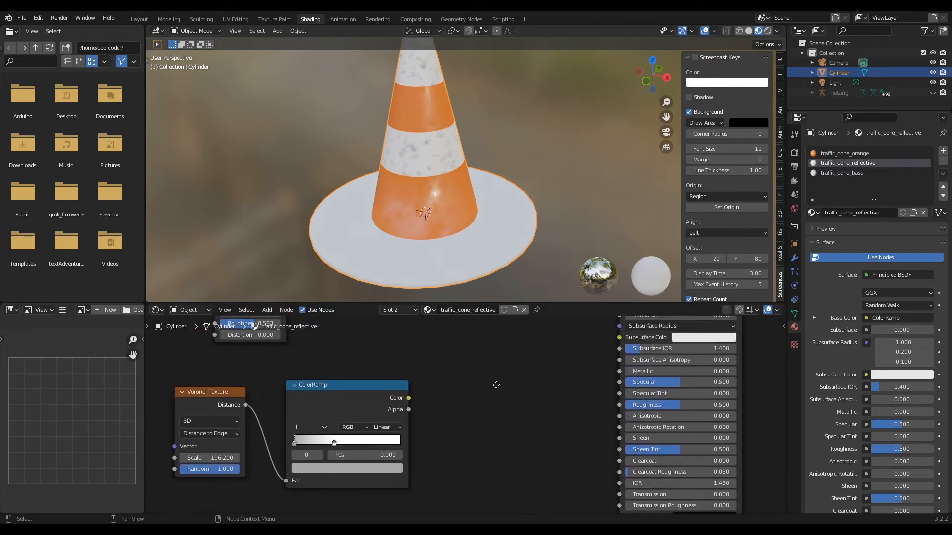
{"action": "middle_click_drag", "start_coordinate": [497, 385], "coordinate": [519, 430]}
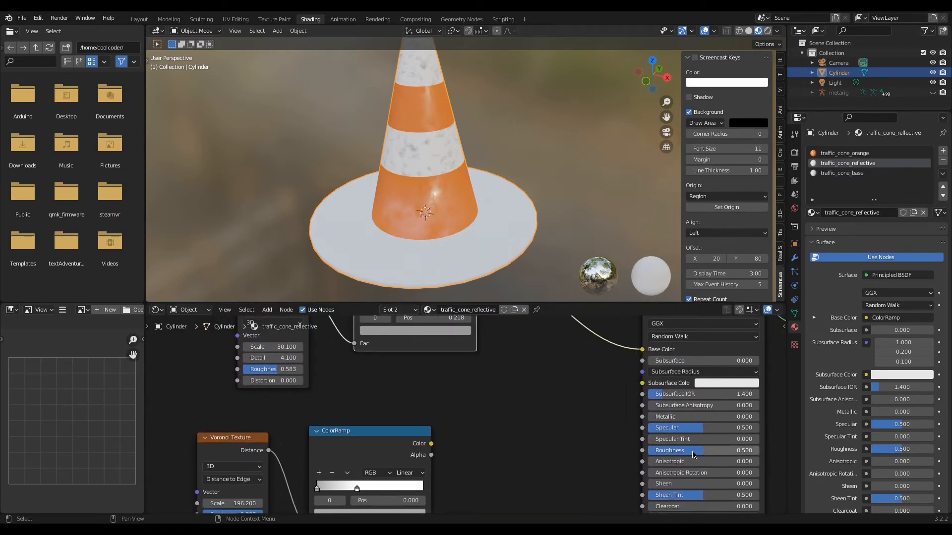
{"action": "left_click_drag", "start_coordinate": [704, 450], "coordinate": [659, 450]}
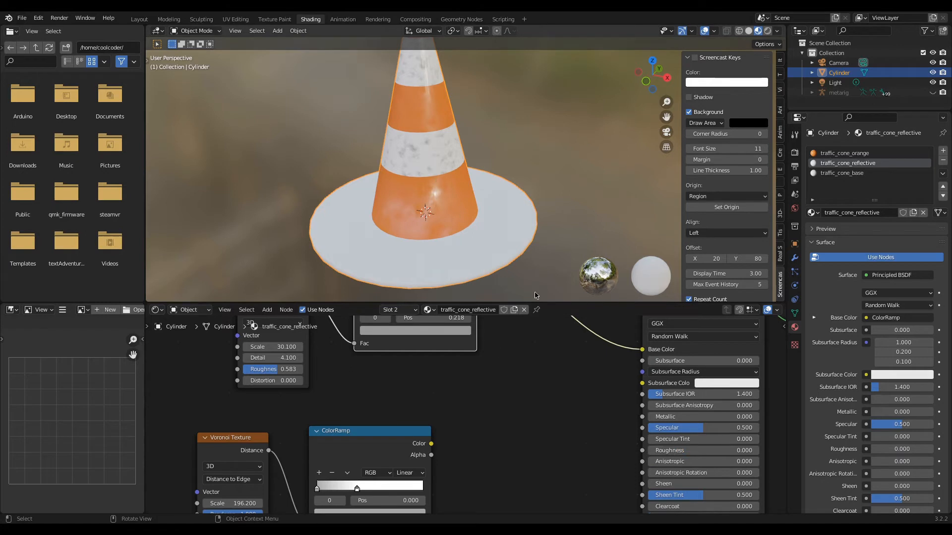
{"action": "middle_click_drag", "start_coordinate": [533, 367], "coordinate": [505, 441]}
{"action": "left_click", "coordinate": [648, 379], "text": "ctrl+shift"}
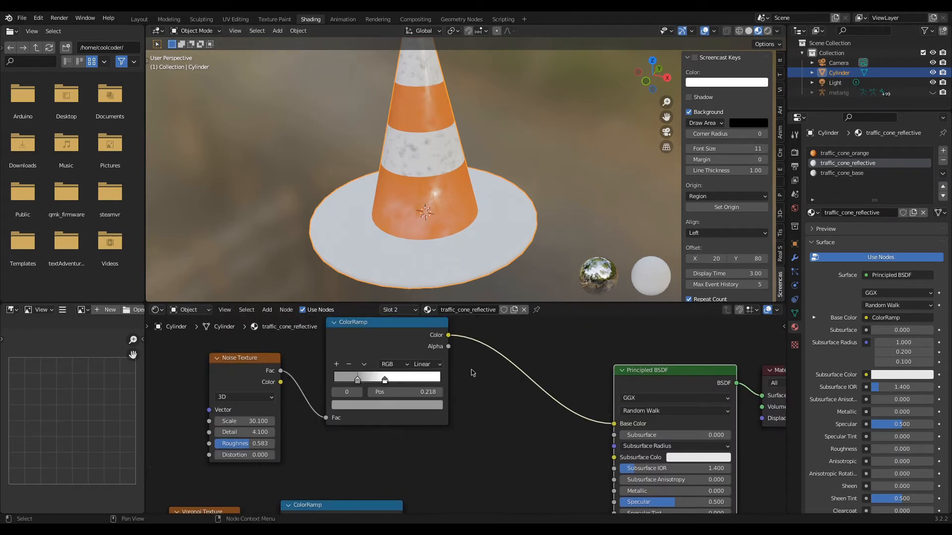
{"action": "middle_click_drag", "start_coordinate": [425, 183], "coordinate": [326, 124]}
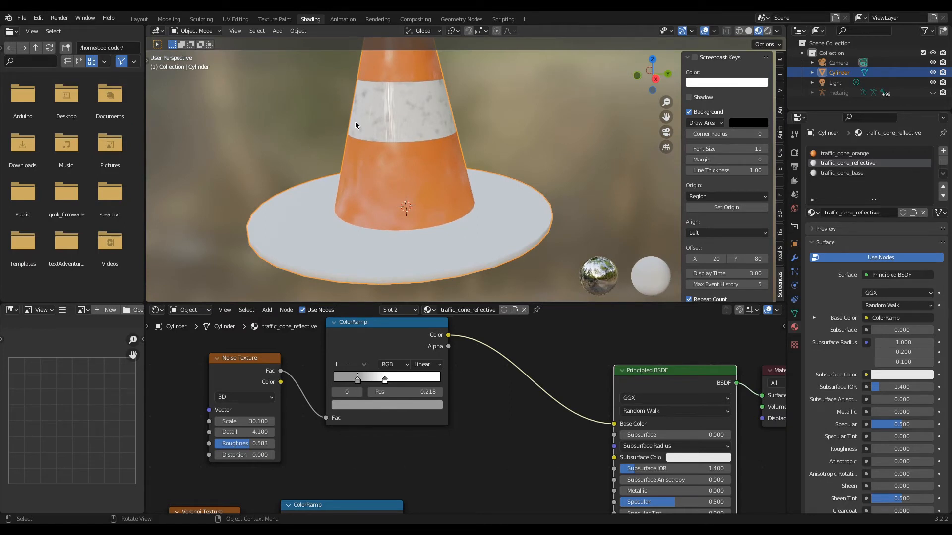
{"action": "middle_click_drag", "start_coordinate": [358, 211], "coordinate": [391, 173]}
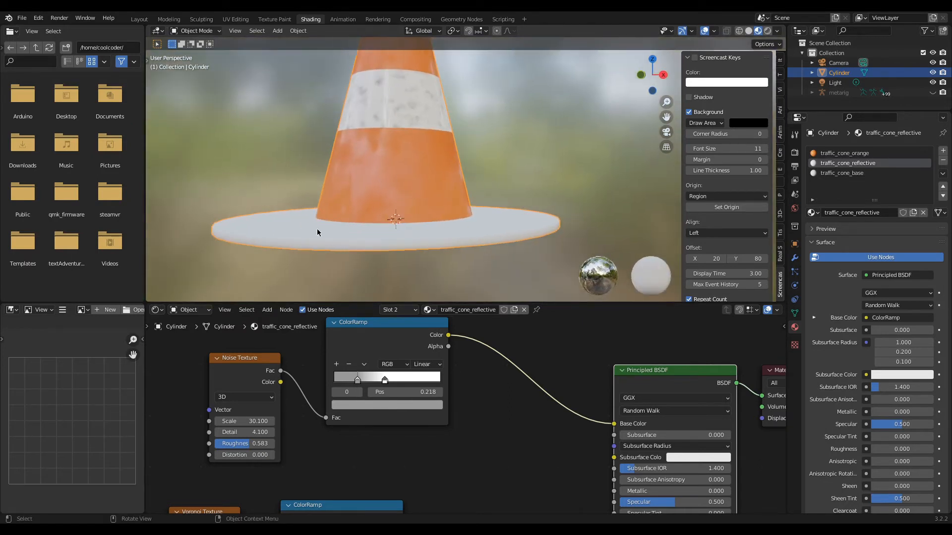
{"action": "middle_click_drag", "start_coordinate": [317, 229], "coordinate": [390, 191]}
Preview the Voronoi Texture's ColorRamp on the reflective bands of the cone.
{"action": "middle_click_drag", "start_coordinate": [455, 431], "coordinate": [416, 340]}
{"action": "left_click", "coordinate": [315, 431], "text": "ctrl+shift"}
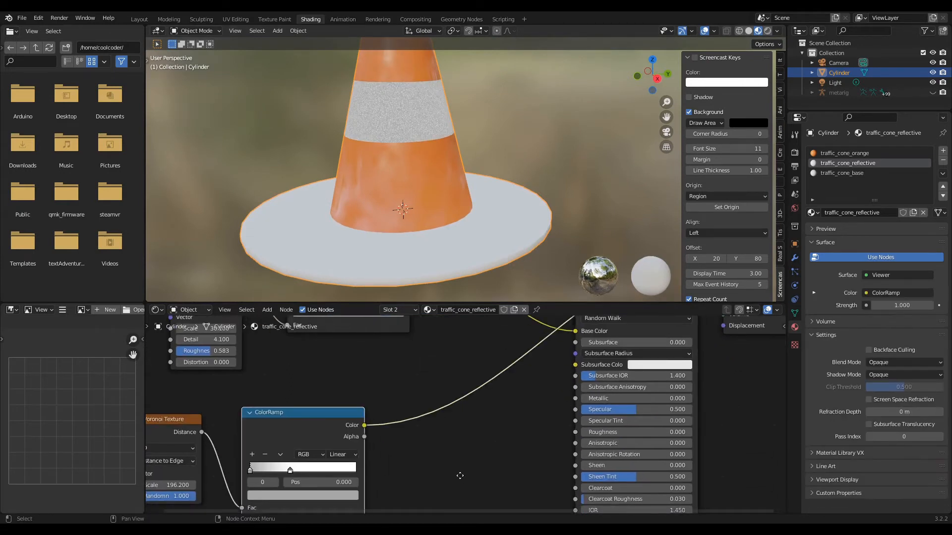
{"action": "middle_click_drag", "start_coordinate": [460, 476], "coordinate": [480, 476]}
{"action": "middle_click_drag", "start_coordinate": [429, 170], "coordinate": [545, 188]}
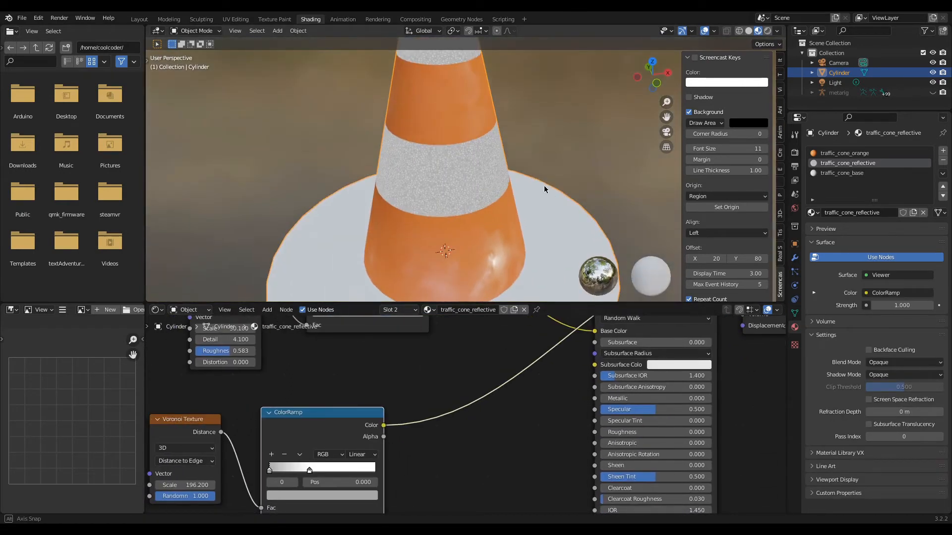
Add a Bump node beside the Voronoi ColorRamp and connect the ramp's Color output to the Bump's Height input.
{"action": "middle_click_drag", "start_coordinate": [478, 451], "coordinate": [453, 393]}
{"action": "key", "text": "shift+a"}
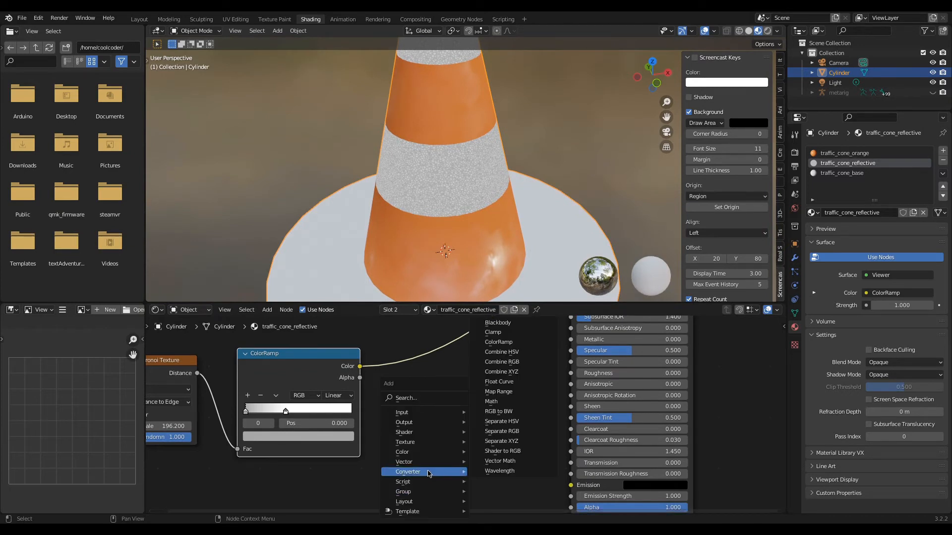
{"action": "mouse_move", "coordinate": [415, 460]}
{"action": "left_click", "coordinate": [492, 382]}
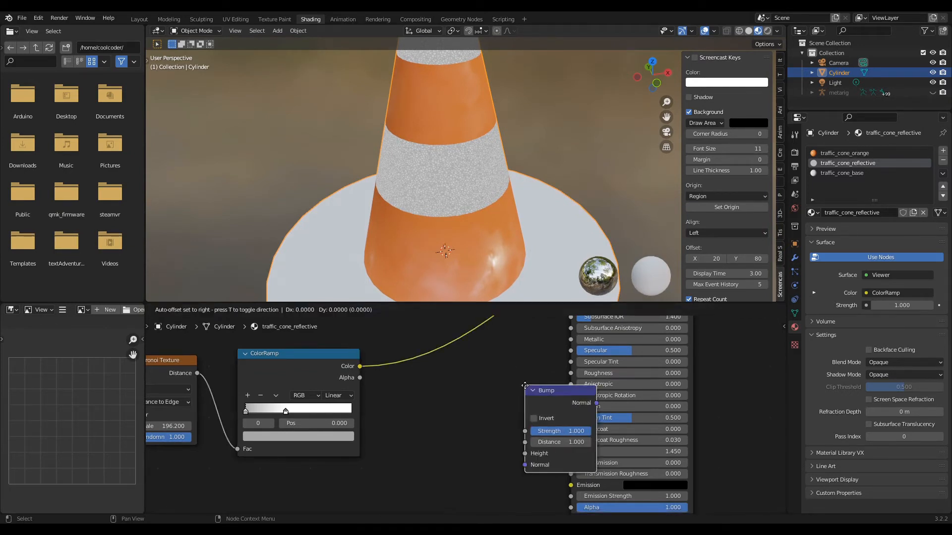
{"action": "left_click", "coordinate": [417, 411]}
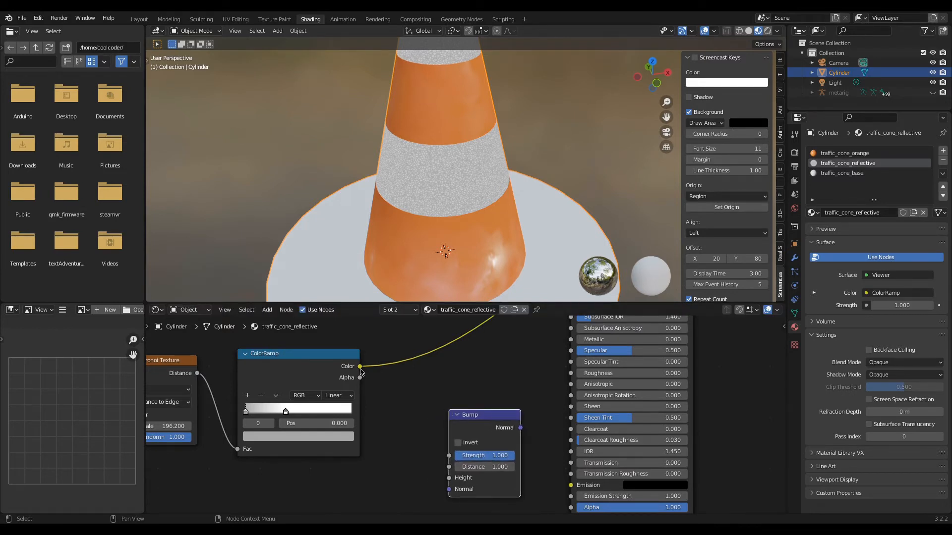
{"action": "left_click_drag", "start_coordinate": [360, 367], "coordinate": [449, 478]}
{"action": "key", "text": "Escape"}
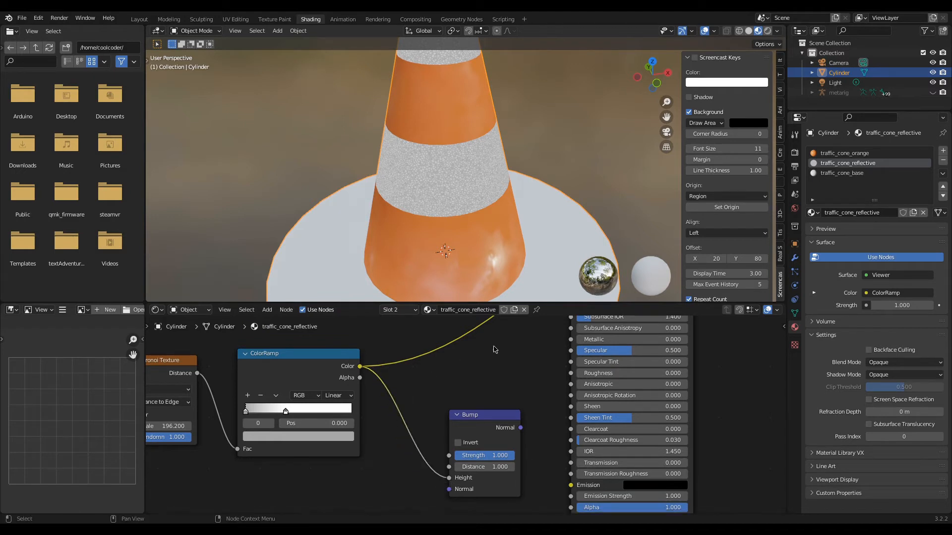
Preview the Bump node's output up close on the cone's reflective band.
{"action": "left_click", "coordinate": [493, 417], "text": "ctrl+shift"}
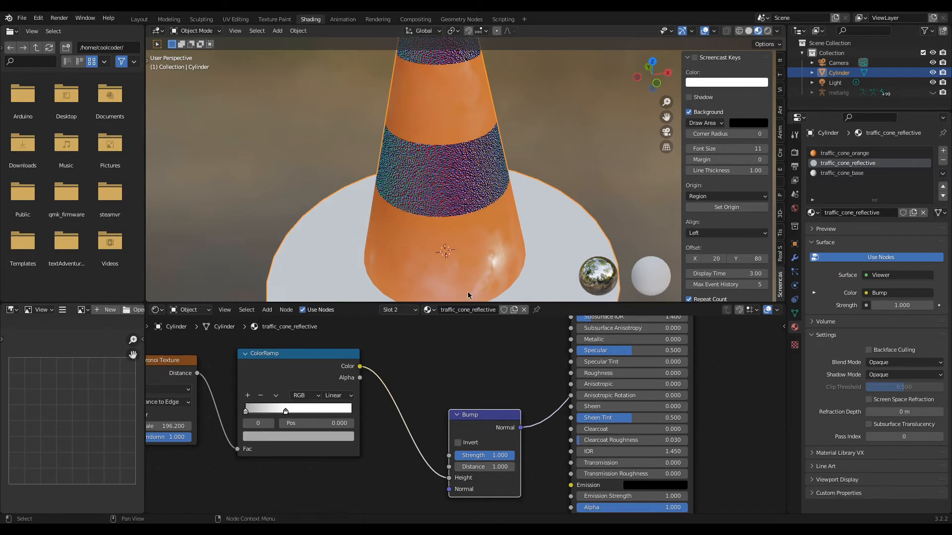
{"action": "scroll", "coordinate": [430, 149], "scroll_direction": "up", "scroll_amount": 5}
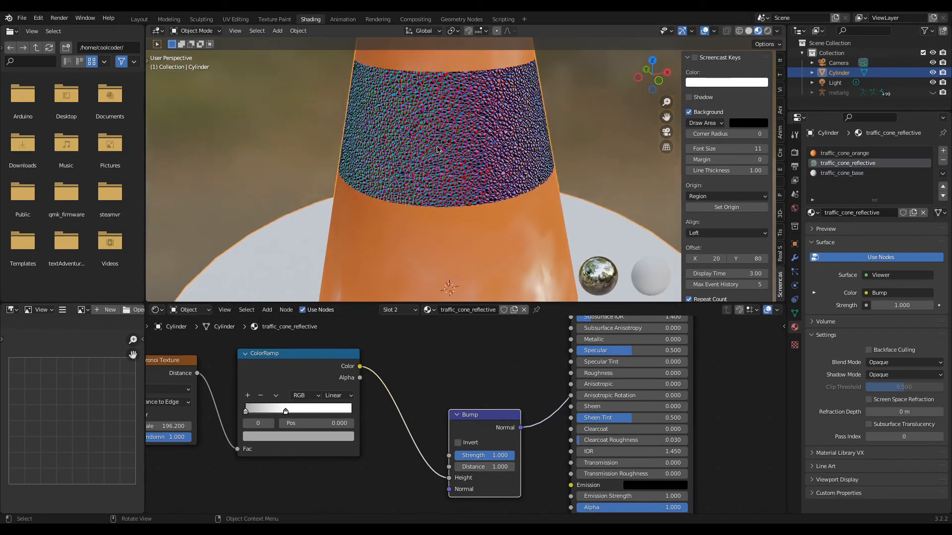
{"action": "scroll", "coordinate": [436, 154], "scroll_direction": "up", "scroll_amount": 4}
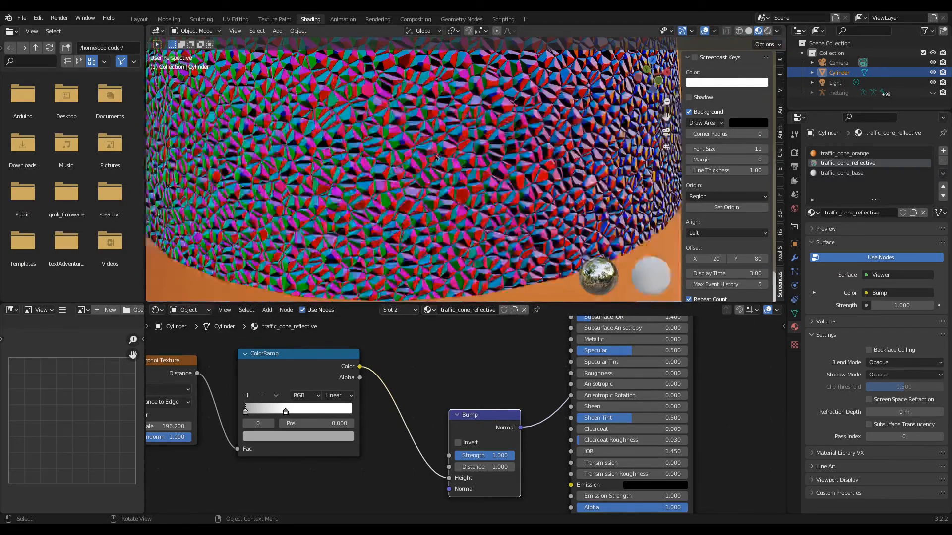
Set the Bump node's Distance to 0.05 and its Strength to 0.05.
{"action": "left_click_drag", "start_coordinate": [492, 455], "coordinate": [462, 455]}
{"action": "left_click", "coordinate": [478, 467]}
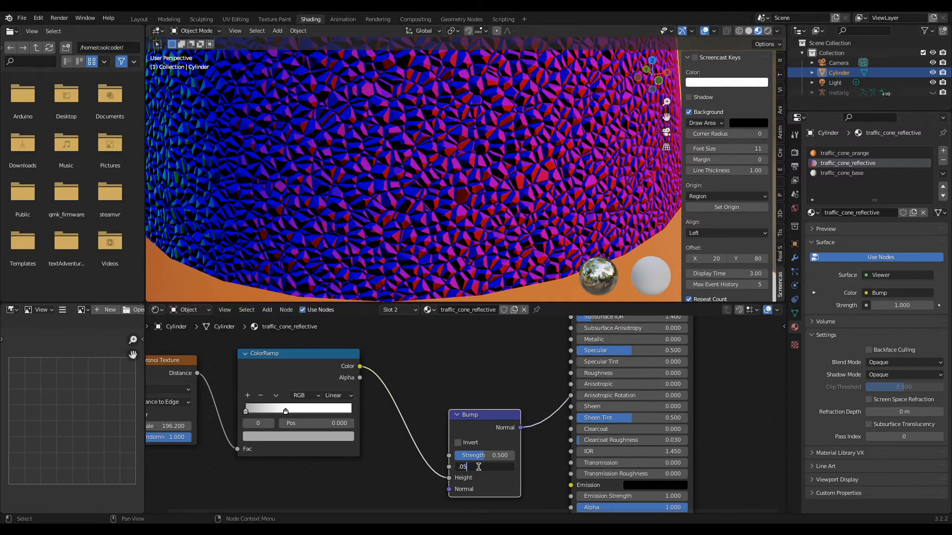
{"action": "key", "text": "Return"}
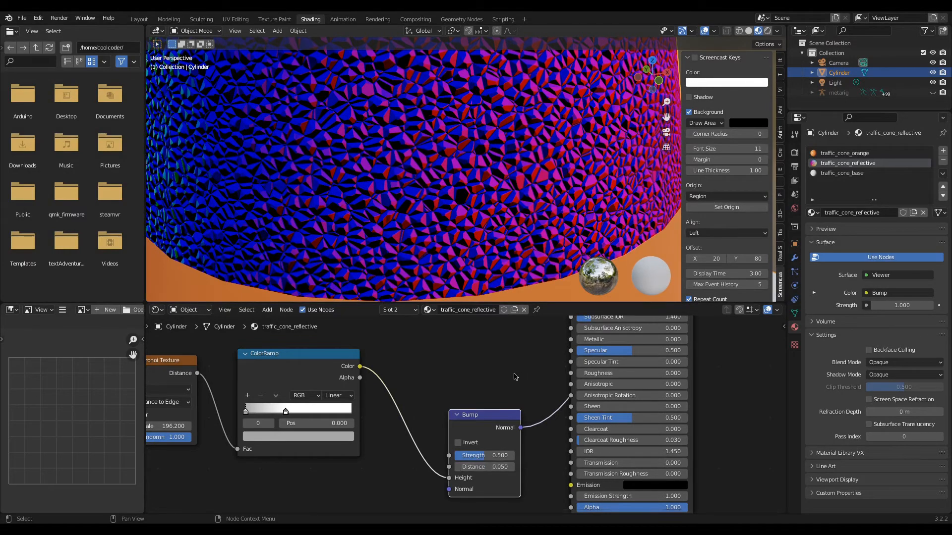
{"action": "left_click_drag", "start_coordinate": [488, 455], "coordinate": [463, 455]}
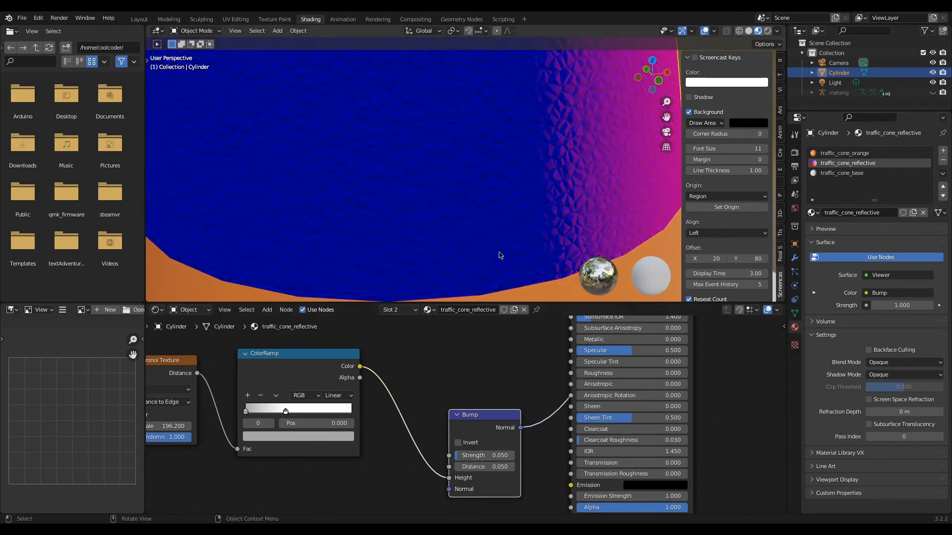
Examine the previewed bump relief on the reflective band from several angles.
{"action": "scroll", "coordinate": [499, 247], "scroll_direction": "down", "scroll_amount": 5}
{"action": "middle_click_drag", "start_coordinate": [499, 236], "coordinate": [440, 250]}
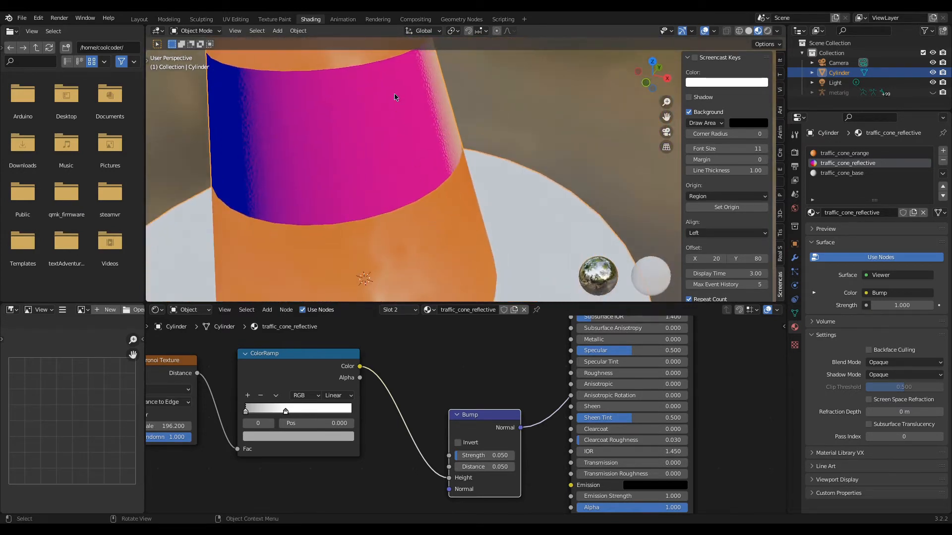
{"action": "middle_click_drag", "start_coordinate": [288, 197], "coordinate": [422, 161]}
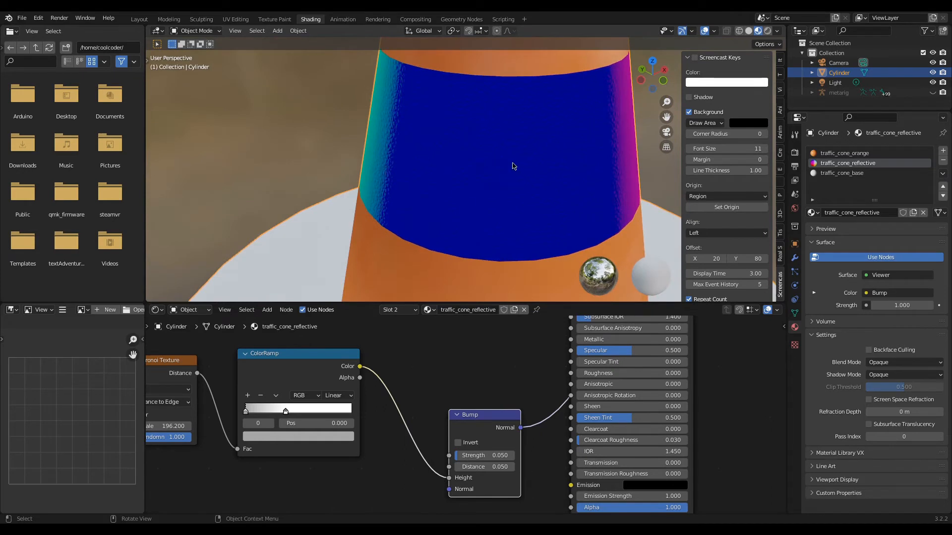
{"action": "middle_click_drag", "start_coordinate": [407, 201], "coordinate": [475, 163]}
{"action": "middle_click_drag", "start_coordinate": [394, 109], "coordinate": [417, 159]}
{"action": "middle_click_drag", "start_coordinate": [241, 240], "coordinate": [347, 258]}
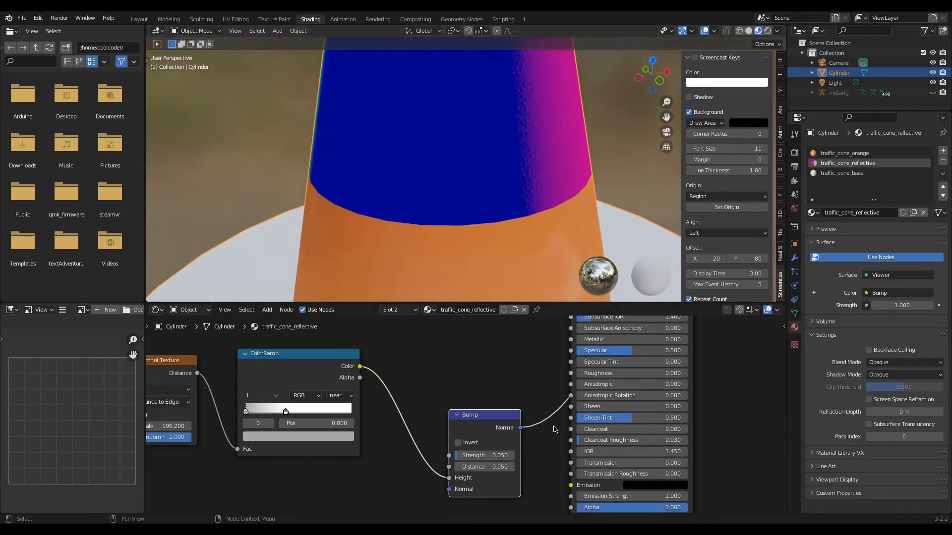
Connect the Bump's Normal output to the Principled BSDF's Normal input and preview the full Principled shader again.
{"action": "middle_click_drag", "start_coordinate": [538, 440], "coordinate": [484, 358]}
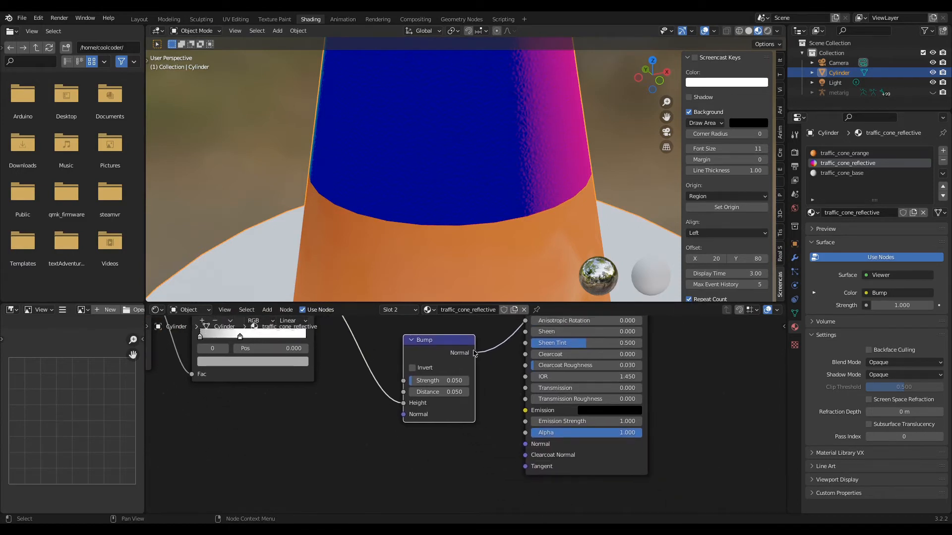
{"action": "left_click_drag", "start_coordinate": [474, 354], "coordinate": [498, 406]}
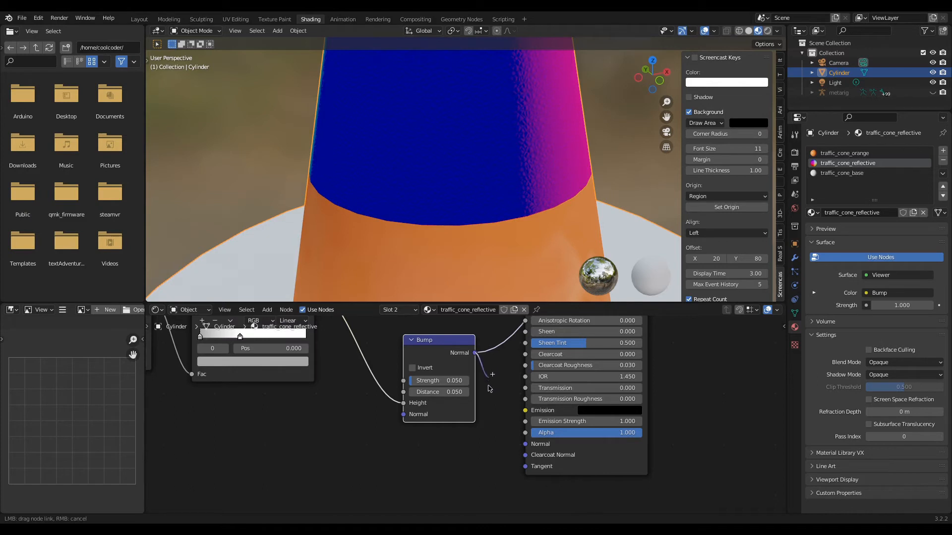
{"action": "left_click_drag", "start_coordinate": [489, 388], "coordinate": [520, 453]}
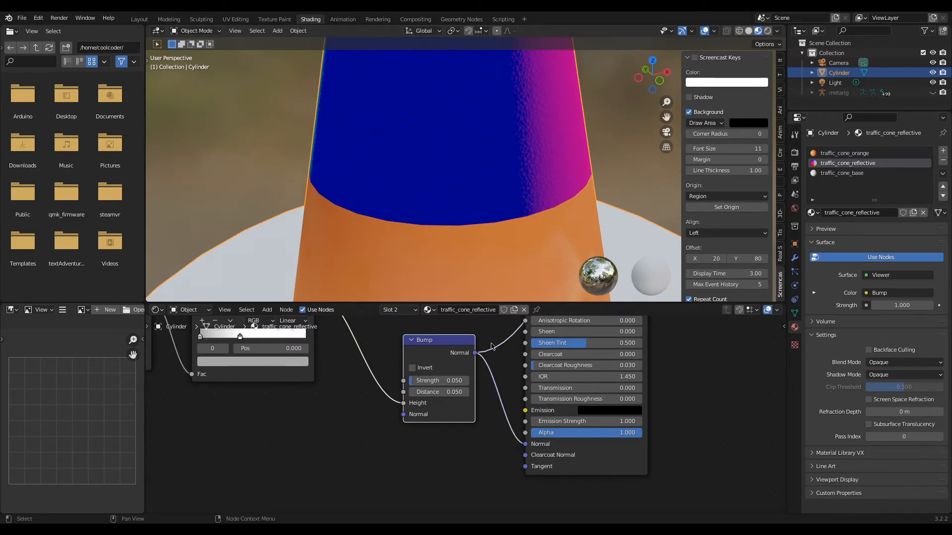
{"action": "middle_click_drag", "start_coordinate": [496, 328], "coordinate": [466, 525]}
{"action": "left_click", "coordinate": [520, 354], "text": "ctrl+shift"}
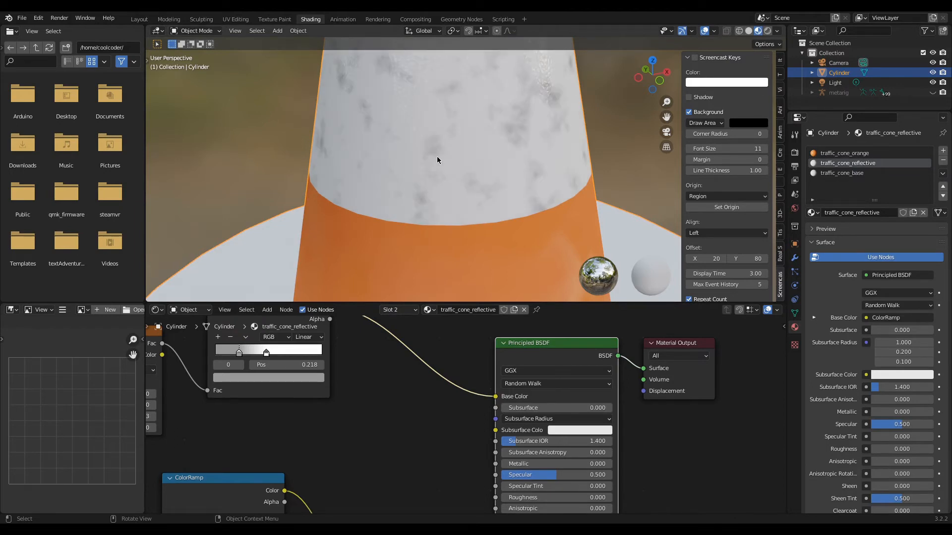
Soften the reflective band's dirt by moving the noise ColorRamp's grey stop to 0.000 and its white stop to 0.341.
{"action": "scroll", "coordinate": [436, 156], "scroll_direction": "down", "scroll_amount": 2}
{"action": "scroll", "coordinate": [436, 156], "scroll_direction": "up", "scroll_amount": 2}
{"action": "scroll", "coordinate": [436, 156], "scroll_direction": "down", "scroll_amount": 2}
{"action": "middle_click_drag", "start_coordinate": [436, 157], "coordinate": [454, 168]}
{"action": "middle_click_drag", "start_coordinate": [252, 356], "coordinate": [291, 402]}
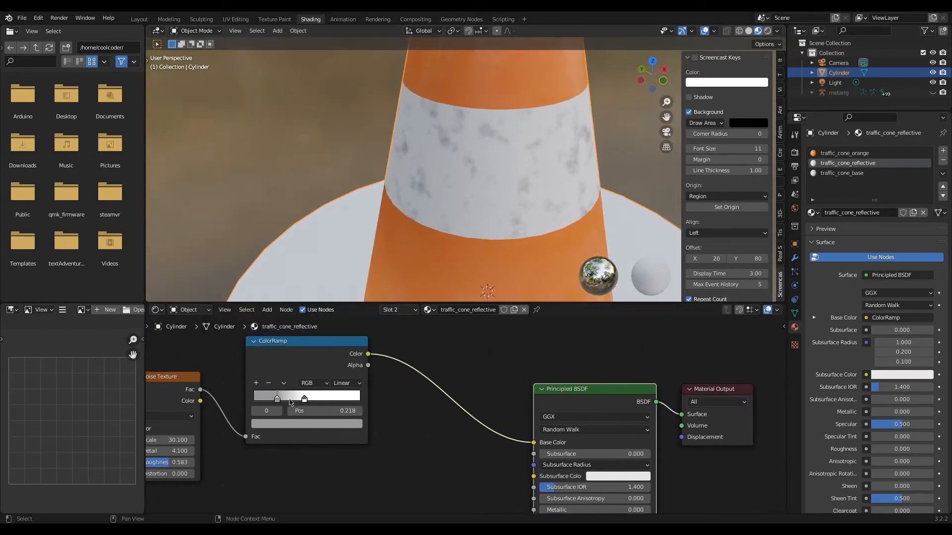
{"action": "mouse_move", "coordinate": [274, 403]}
{"action": "left_mouse_down"}
{"action": "mouse_move", "coordinate": [257, 407]}
{"action": "mouse_move", "coordinate": [273, 408]}
{"action": "left_mouse_up"}
{"action": "scroll", "coordinate": [366, 393], "scroll_direction": "up", "scroll_amount": 4}
{"action": "middle_click_drag", "start_coordinate": [366, 393], "coordinate": [539, 374]}
{"action": "scroll", "coordinate": [394, 391], "scroll_direction": "up", "scroll_amount": 1}
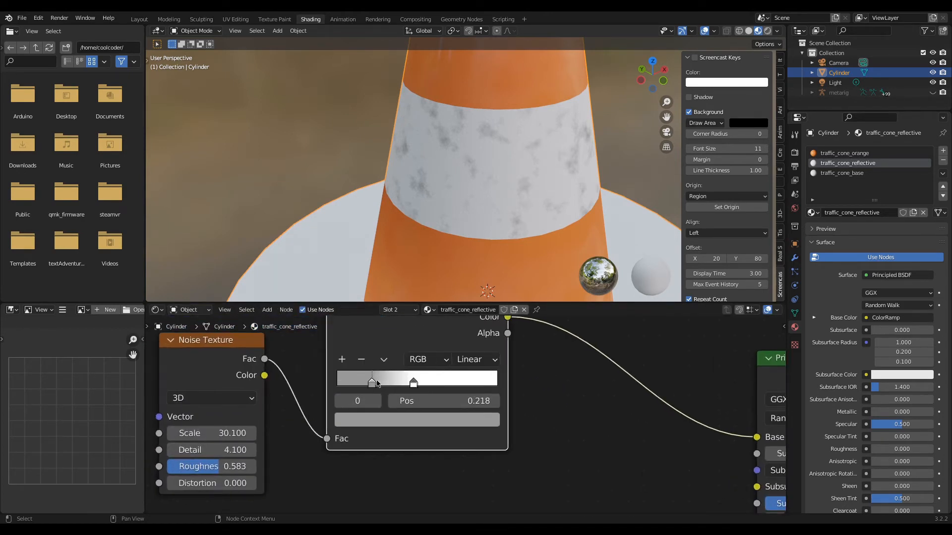
{"action": "left_click_drag", "start_coordinate": [370, 385], "coordinate": [351, 390]}
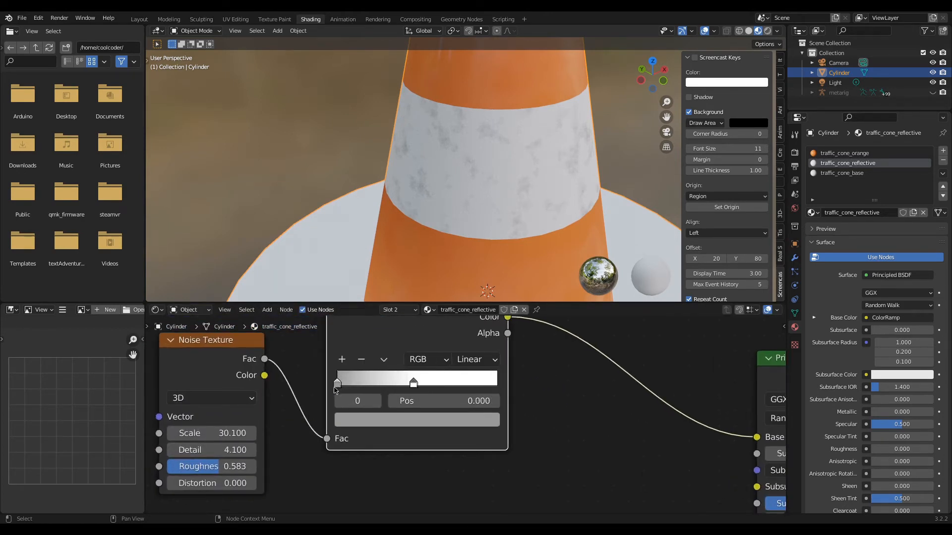
{"action": "left_click_drag", "start_coordinate": [414, 385], "coordinate": [393, 387]}
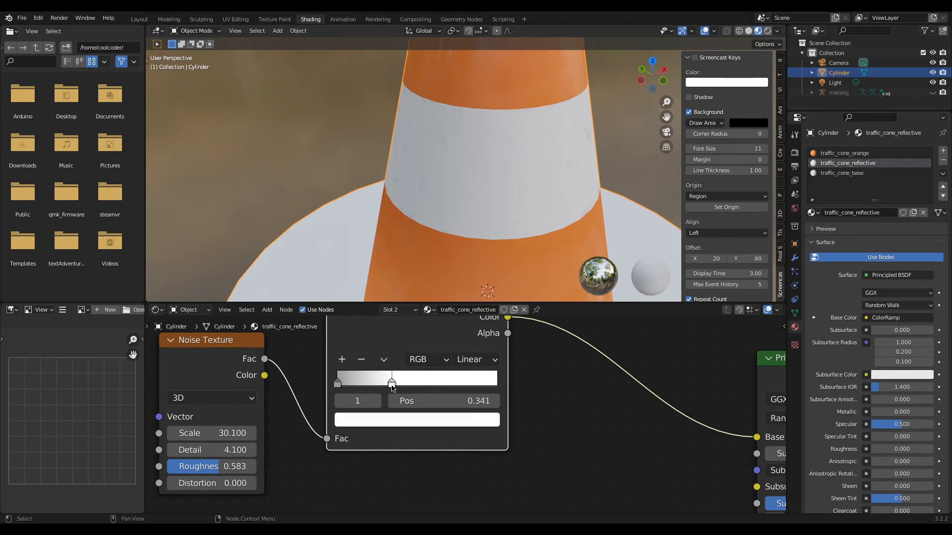
{"action": "middle_click_drag", "start_coordinate": [461, 188], "coordinate": [417, 168]}
{"action": "scroll", "coordinate": [376, 221], "scroll_direction": "down", "scroll_amount": 2}
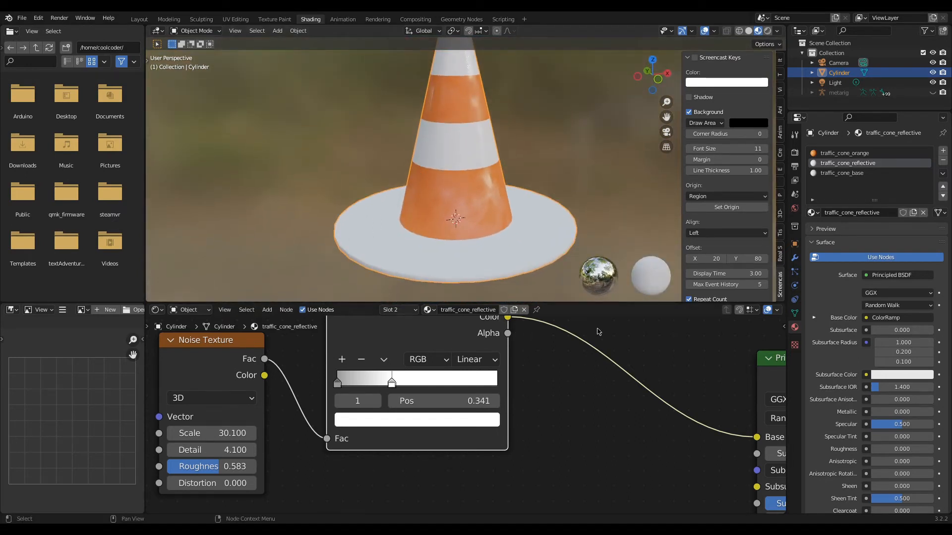
Save the file and switch the node editor to the traffic_cone_base material slot.
{"action": "middle_click_drag", "start_coordinate": [598, 332], "coordinate": [447, 355]}
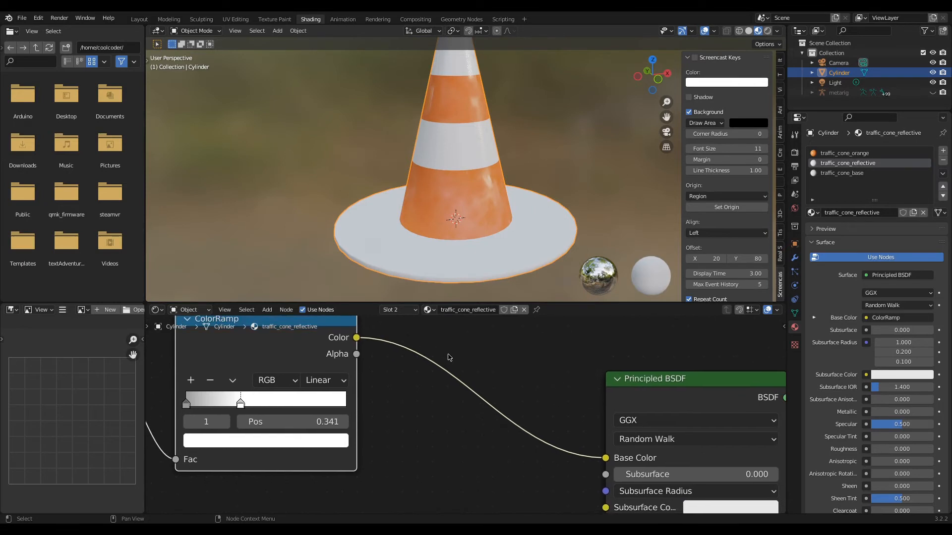
{"action": "key", "text": "ctrl+s"}
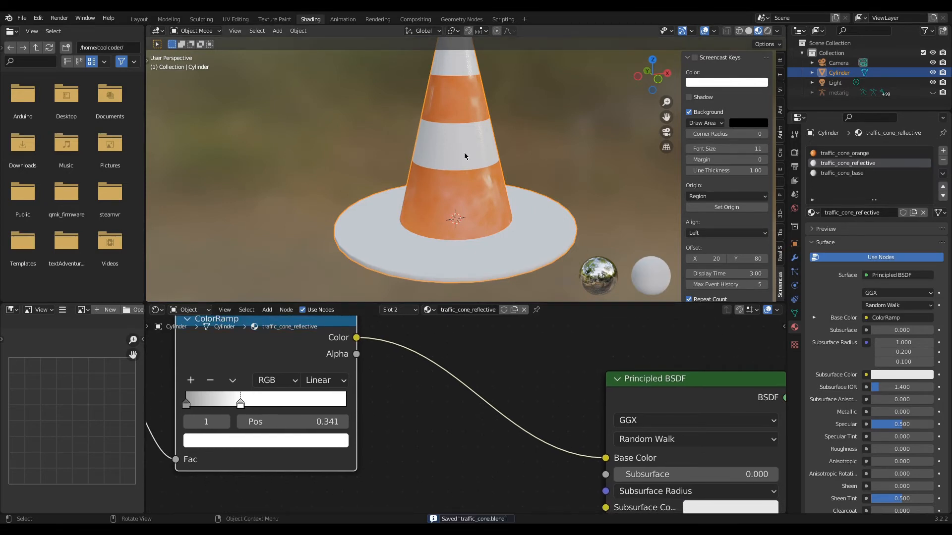
{"action": "scroll", "coordinate": [468, 111], "scroll_direction": "down", "scroll_amount": 4}
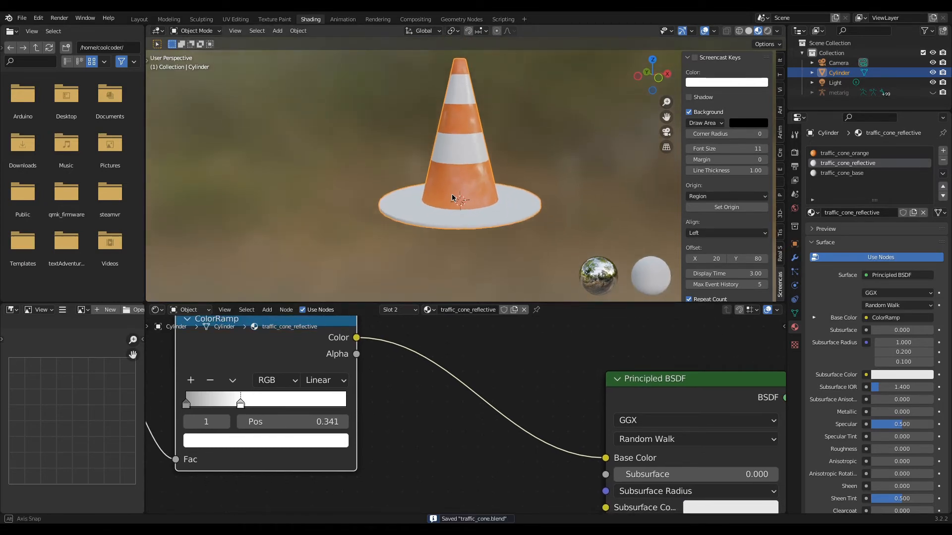
{"action": "left_click", "coordinate": [404, 312]}
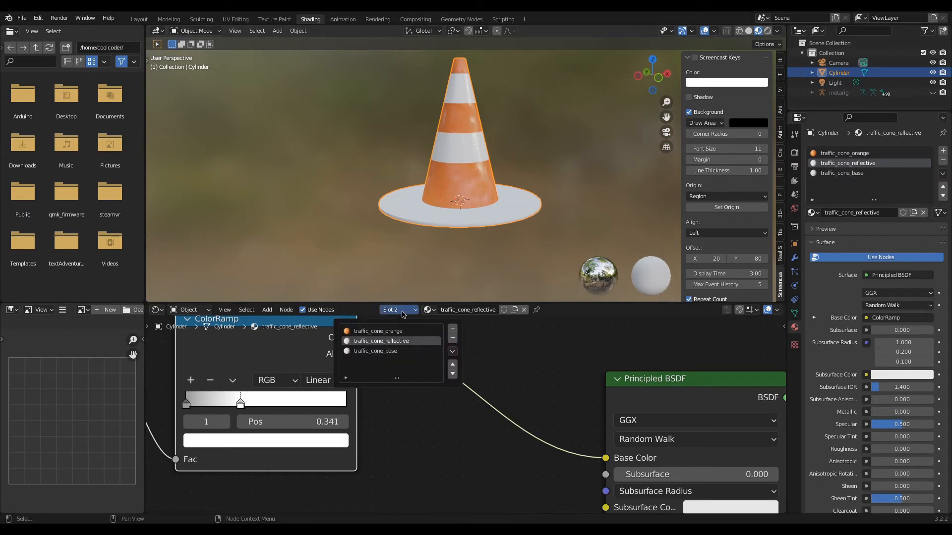
{"action": "left_click", "coordinate": [364, 352]}
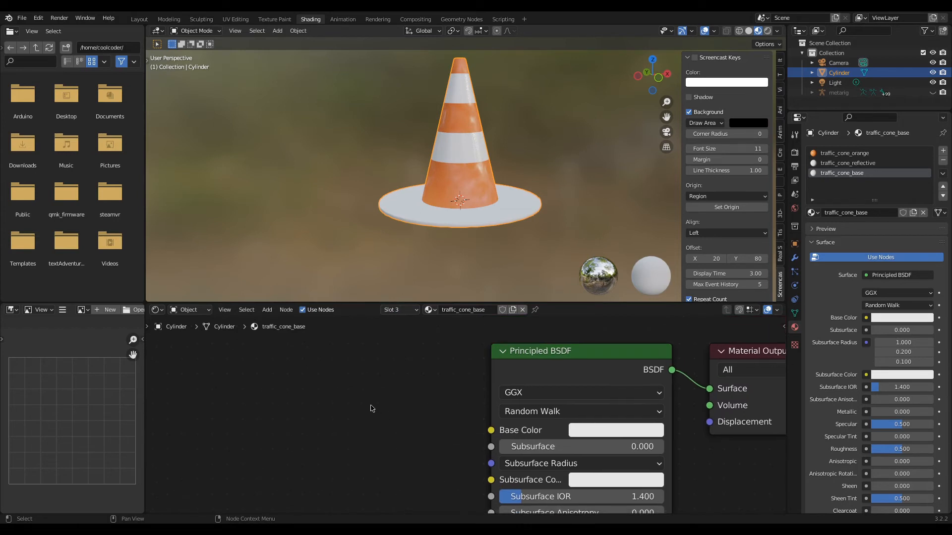
Add a Noise Texture node to the base material and preview its Fac output on the cone's base.
{"action": "key", "text": "shift+a"}
{"action": "mouse_move", "coordinate": [347, 385]}
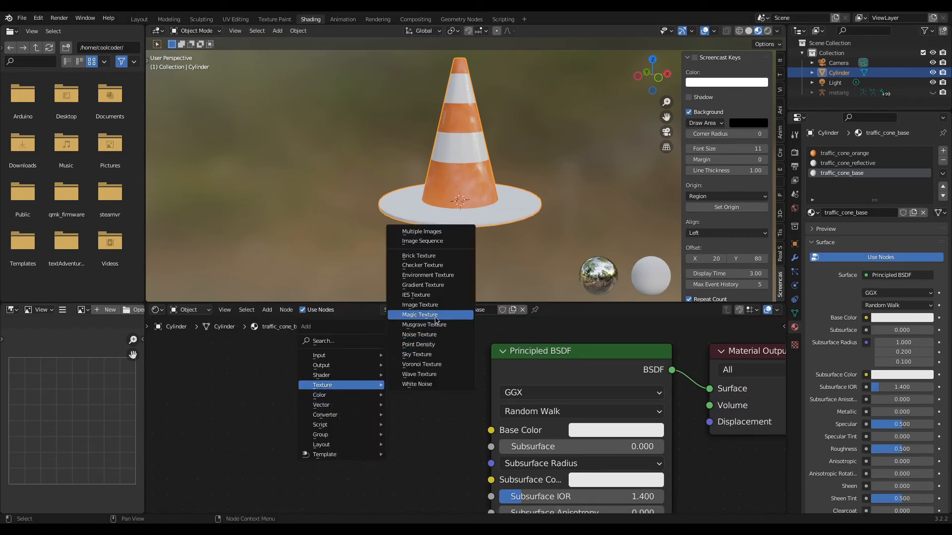
{"action": "left_click", "coordinate": [426, 335]}
{"action": "scroll", "coordinate": [197, 351], "scroll_direction": "down", "scroll_amount": 3}
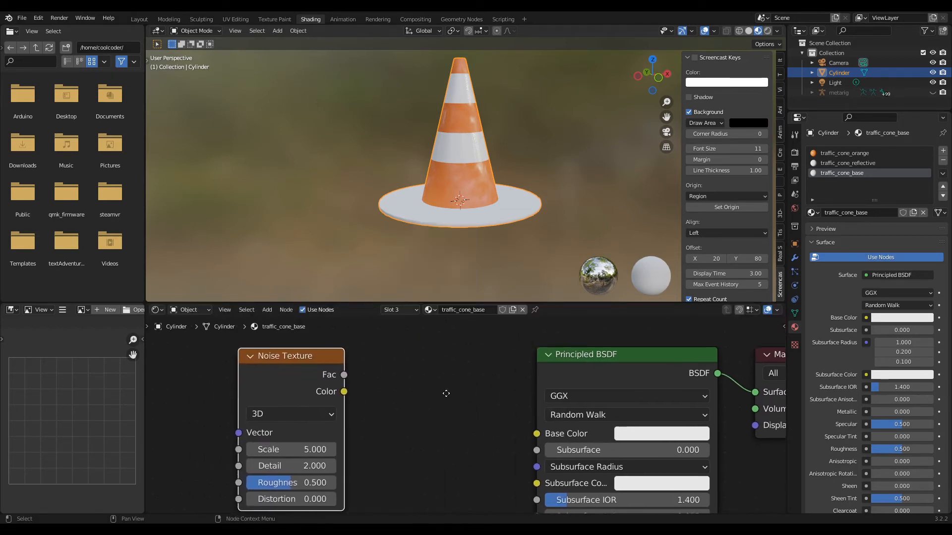
{"action": "left_click", "coordinate": [235, 373]}
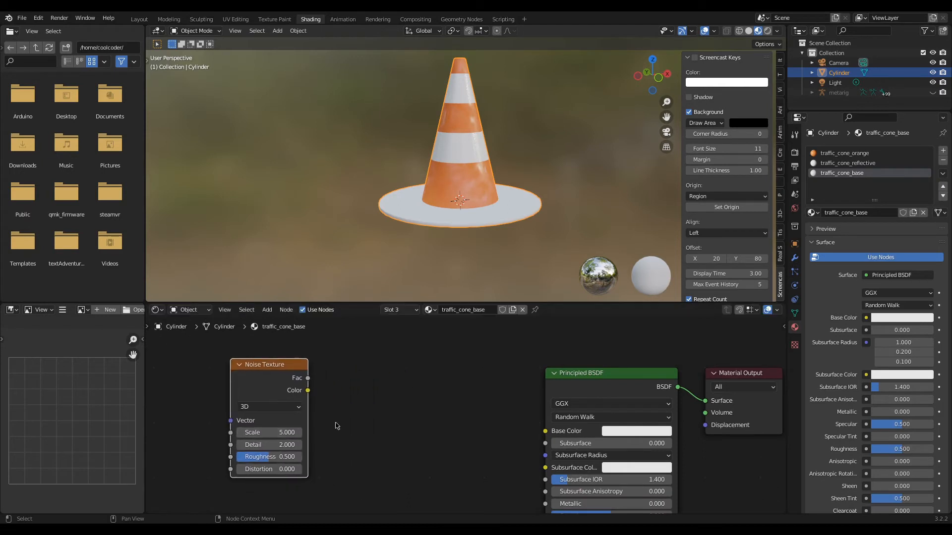
{"action": "left_click", "coordinate": [277, 397], "text": "ctrl+shift"}
{"action": "middle_click_drag", "start_coordinate": [364, 378], "coordinate": [413, 379]}
Set the Noise Texture's Scale to 14.9, Detail to 1.1 and Roughness to 0.292.
{"action": "left_click", "coordinate": [318, 433]}
{"action": "type", "text": "12"}
{"action": "key", "text": "Return"}
{"action": "left_click_drag", "start_coordinate": [317, 432], "coordinate": [331, 432]}
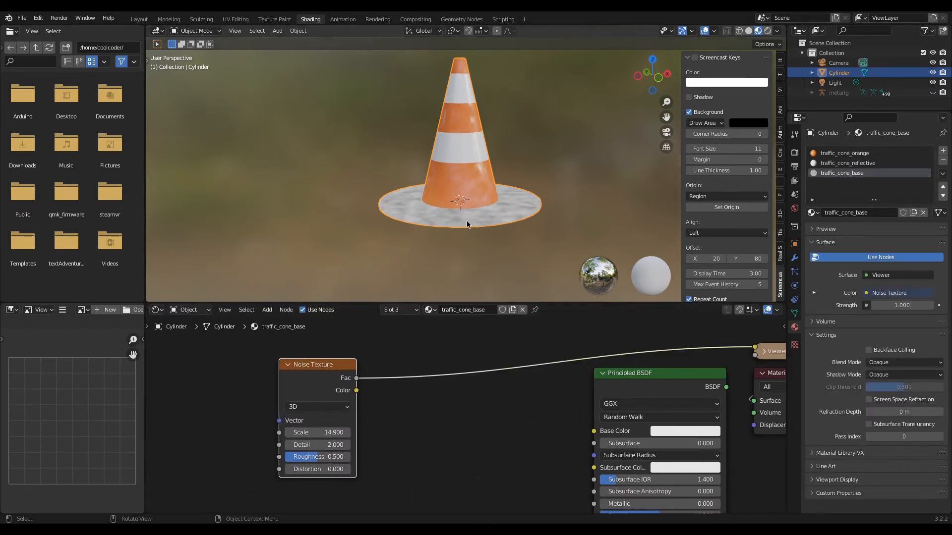
{"action": "middle_click_drag", "start_coordinate": [468, 223], "coordinate": [463, 239]}
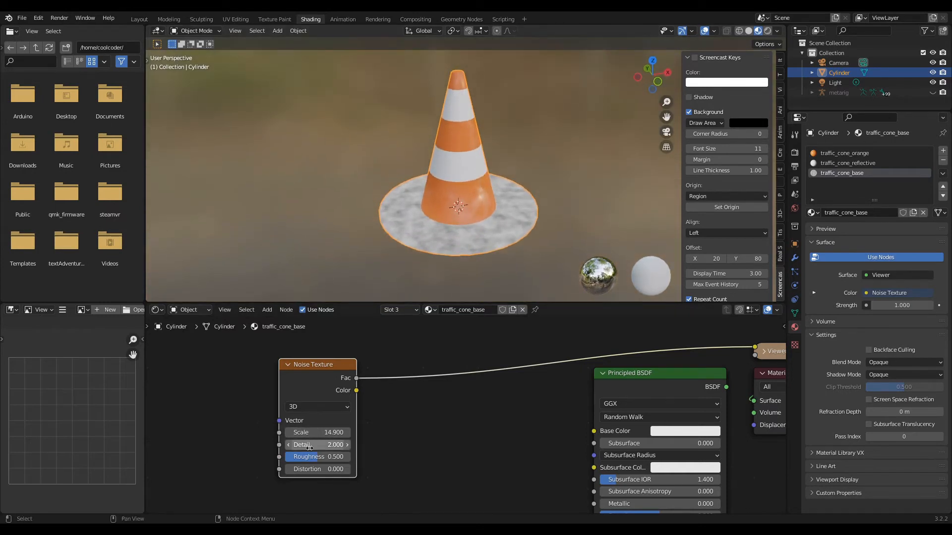
{"action": "left_click_drag", "start_coordinate": [317, 444], "coordinate": [330, 445]}
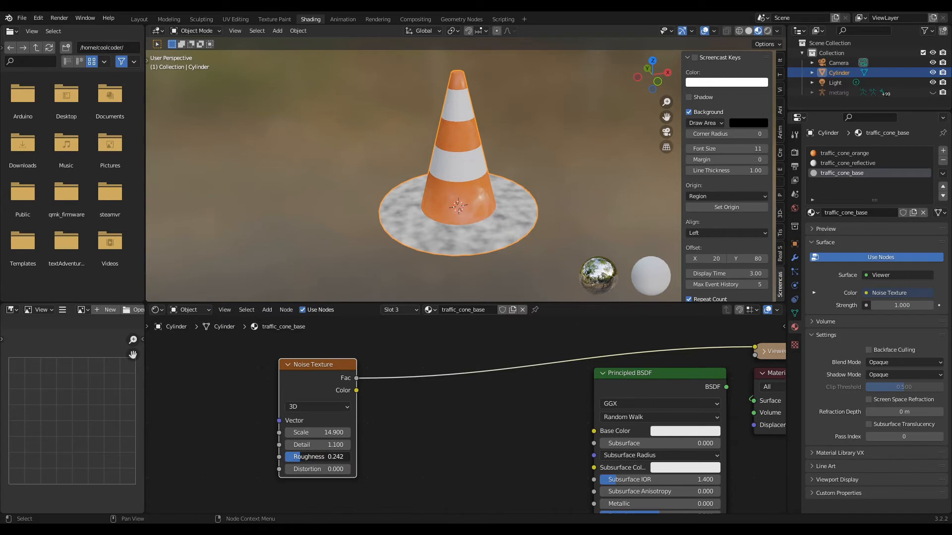
{"action": "left_click_drag", "start_coordinate": [301, 373], "coordinate": [292, 366]}
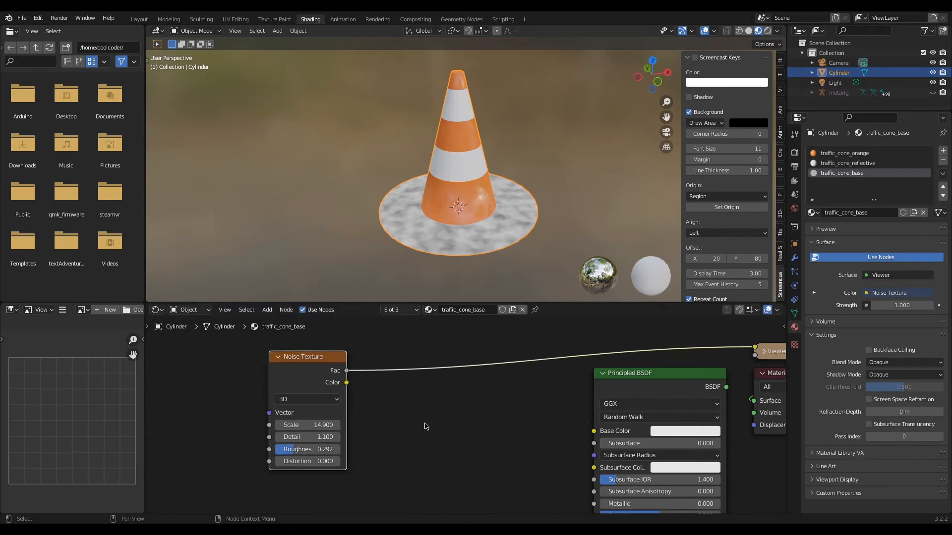
Add a MixRGB node, feed the Noise Texture's Fac into its Fac input and preview the mix, leaving space between the nodes.
{"action": "key", "text": "shift+a"}
{"action": "mouse_move", "coordinate": [393, 438]}
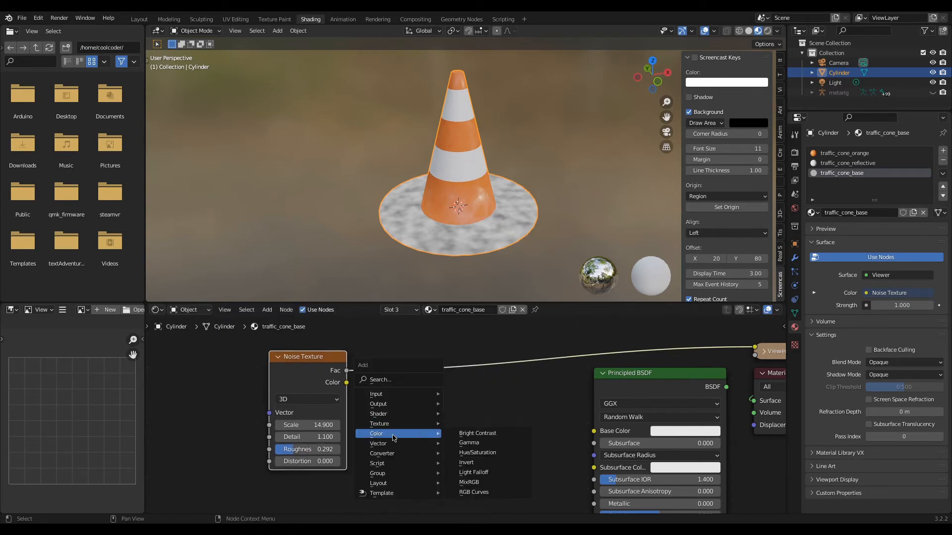
{"action": "left_click", "coordinate": [469, 482]}
{"action": "left_click", "coordinate": [393, 380]}
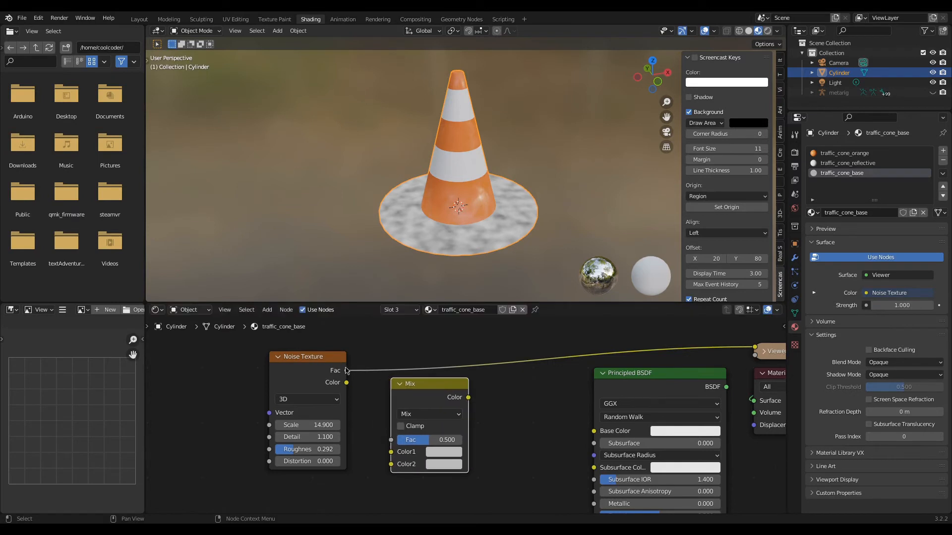
{"action": "left_click_drag", "start_coordinate": [346, 371], "coordinate": [394, 436]}
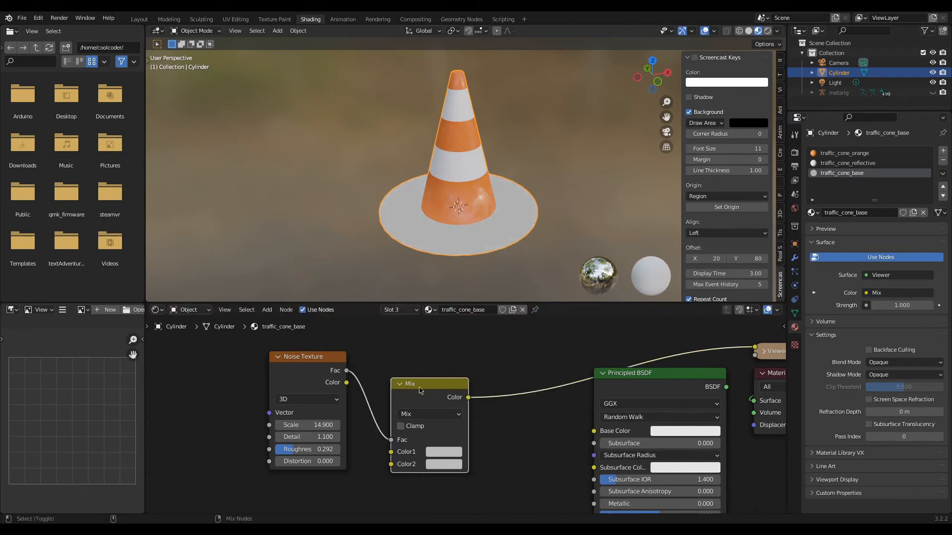
{"action": "left_click_drag", "start_coordinate": [419, 390], "coordinate": [458, 369]}
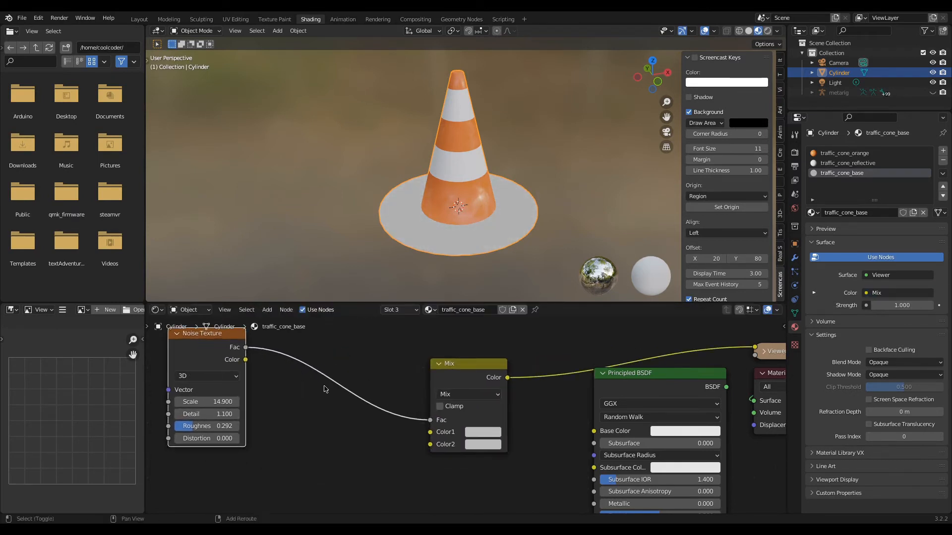
Insert a ColorRamp node into the link between the Noise Texture and the Mix node.
{"action": "key", "text": "shift+a"}
{"action": "mouse_move", "coordinate": [337, 406]}
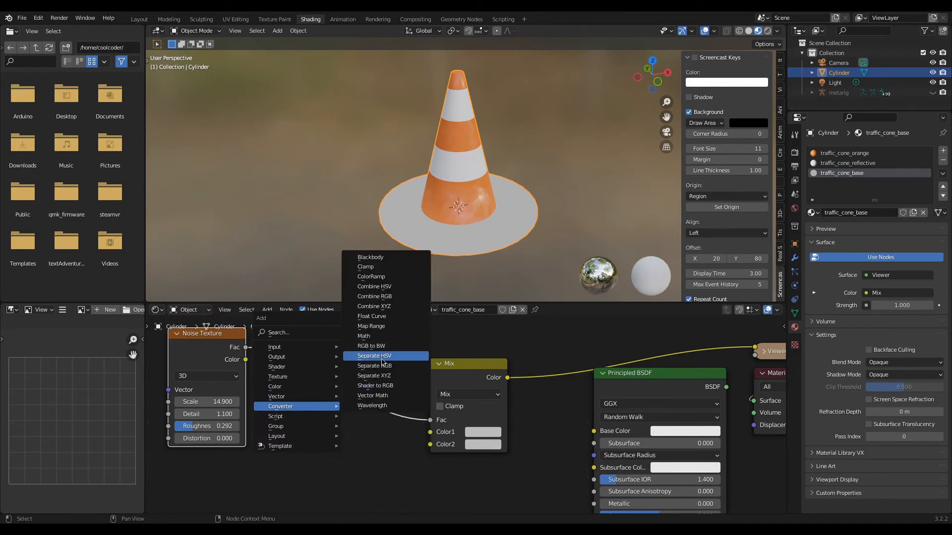
{"action": "left_click", "coordinate": [402, 283]}
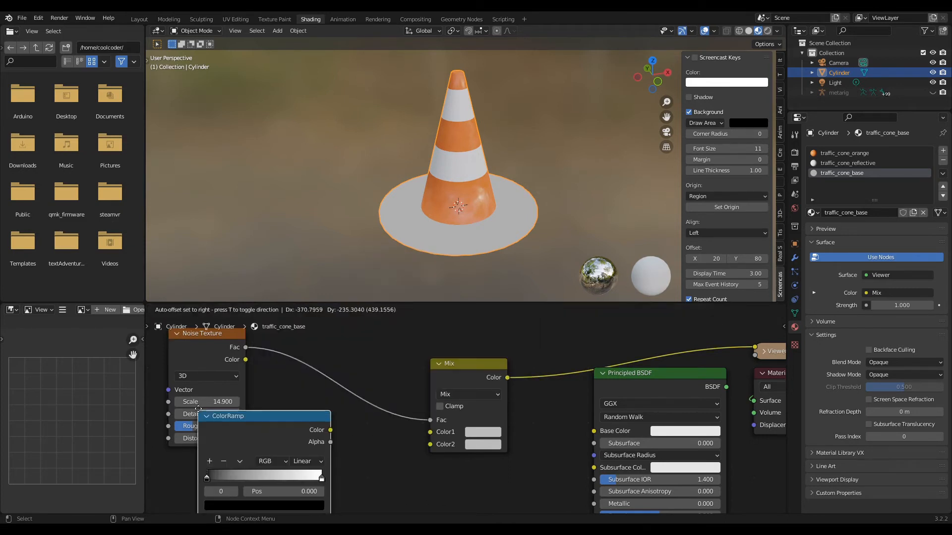
{"action": "left_click", "coordinate": [397, 382]}
{"action": "left_click_drag", "start_coordinate": [355, 372], "coordinate": [341, 348]}
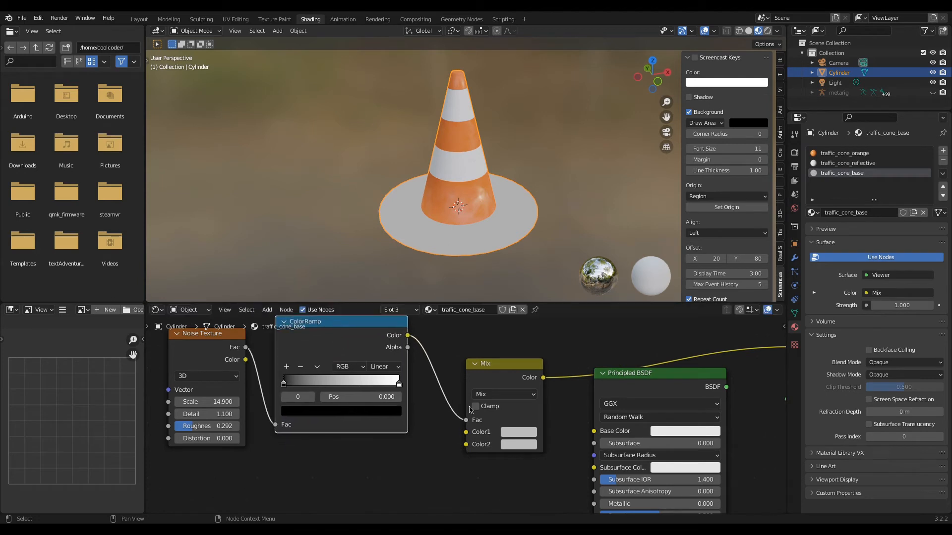
Set the Mix node's Color1 to a very dark grey and its Color2 to near black.
{"action": "left_click", "coordinate": [510, 434]}
{"action": "left_click_drag", "start_coordinate": [595, 311], "coordinate": [596, 345]}
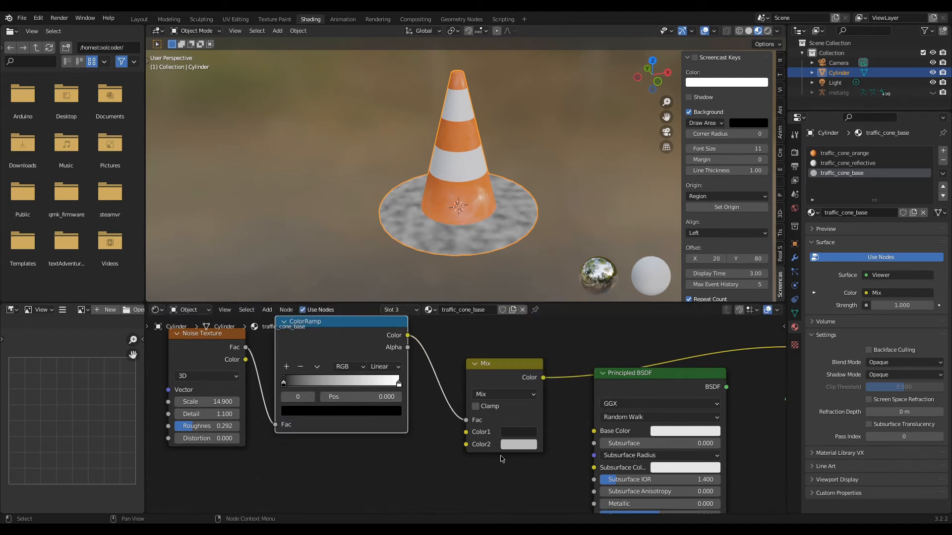
{"action": "left_click", "coordinate": [520, 444]}
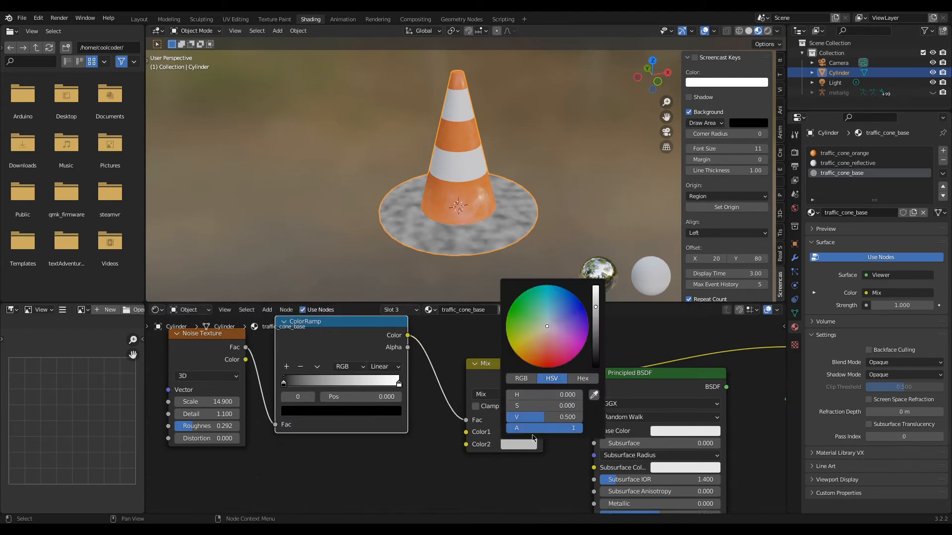
{"action": "left_click", "coordinate": [595, 365]}
{"action": "left_click", "coordinate": [423, 467]}
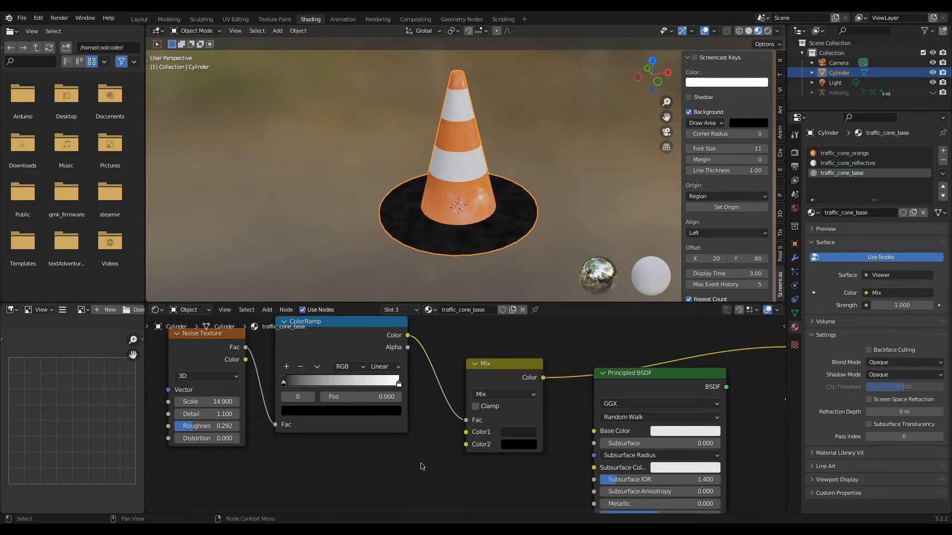
Raise the base noise contrast by moving the ColorRamp's black stop to 0.223 and its white stop to 0.718.
{"action": "scroll", "coordinate": [458, 171], "scroll_direction": "up", "scroll_amount": 4}
{"action": "scroll", "coordinate": [430, 210], "scroll_direction": "down", "scroll_amount": 1}
{"action": "middle_click_drag", "start_coordinate": [431, 210], "coordinate": [412, 179]}
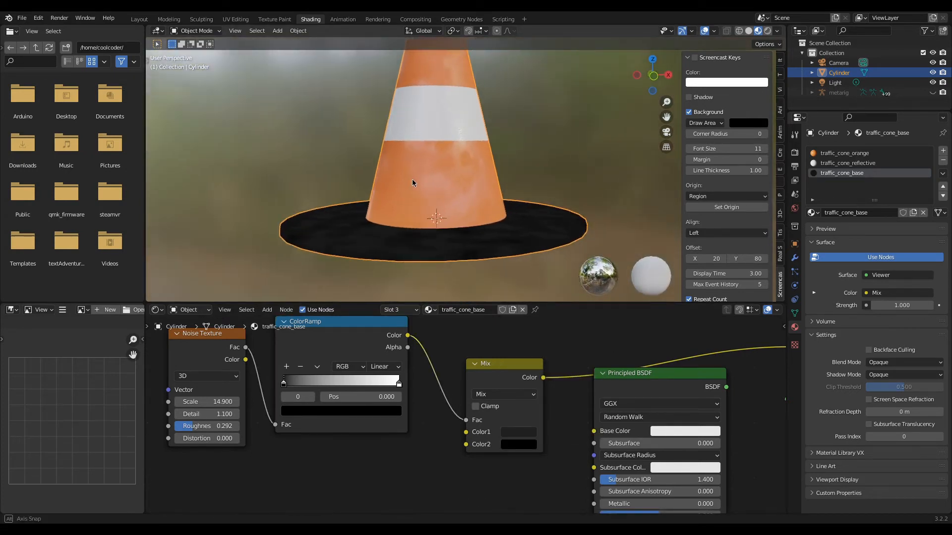
{"action": "left_click_drag", "start_coordinate": [346, 336], "coordinate": [344, 344]}
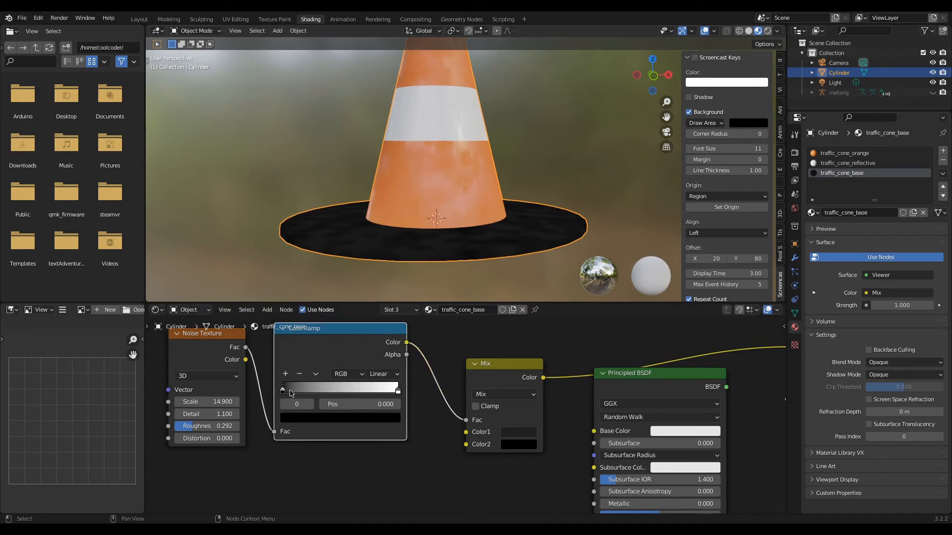
{"action": "left_click_drag", "start_coordinate": [285, 392], "coordinate": [302, 389]}
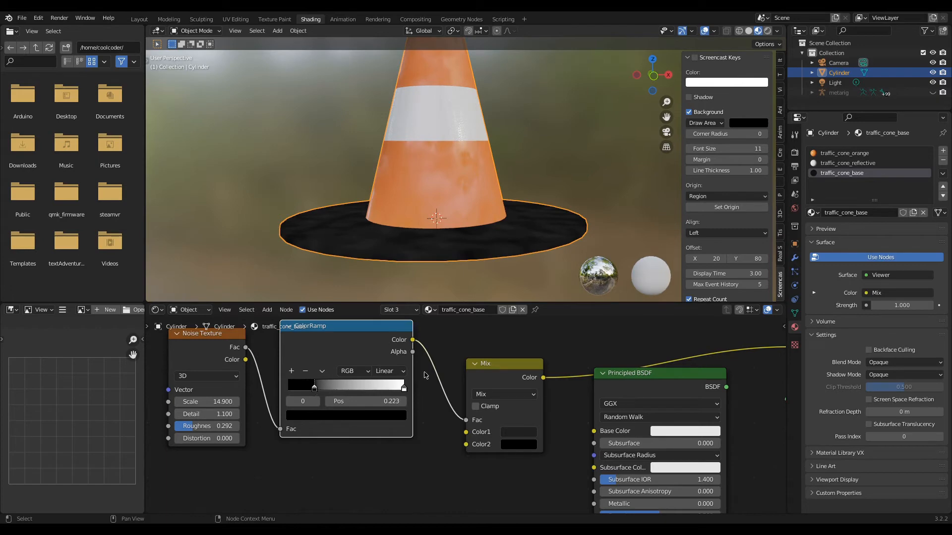
{"action": "left_click_drag", "start_coordinate": [406, 389], "coordinate": [371, 389]}
{"action": "middle_click_drag", "start_coordinate": [379, 296], "coordinate": [500, 248]}
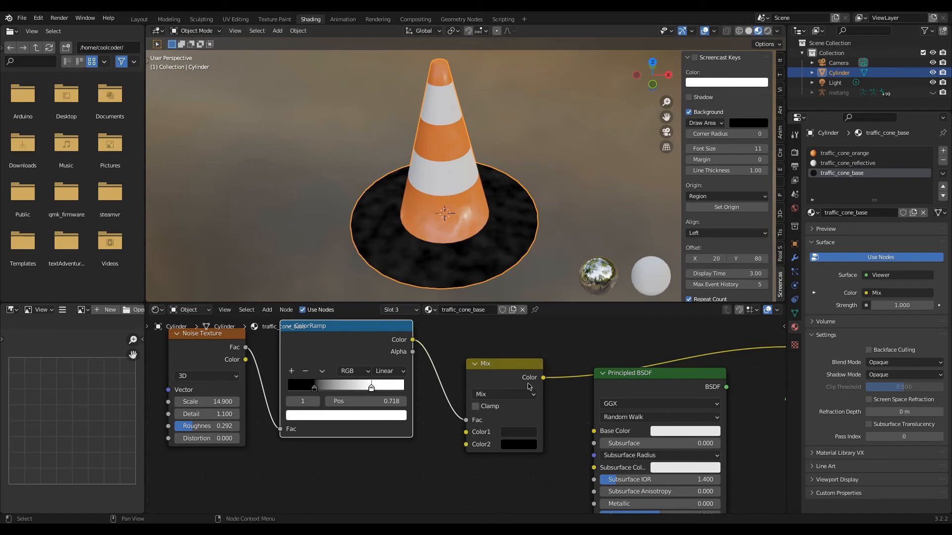
Feed the Mix colour into the Principled BSDF's Base Color, preview that shader and set its Roughness to 0.882.
{"action": "left_click_drag", "start_coordinate": [544, 378], "coordinate": [593, 432]}
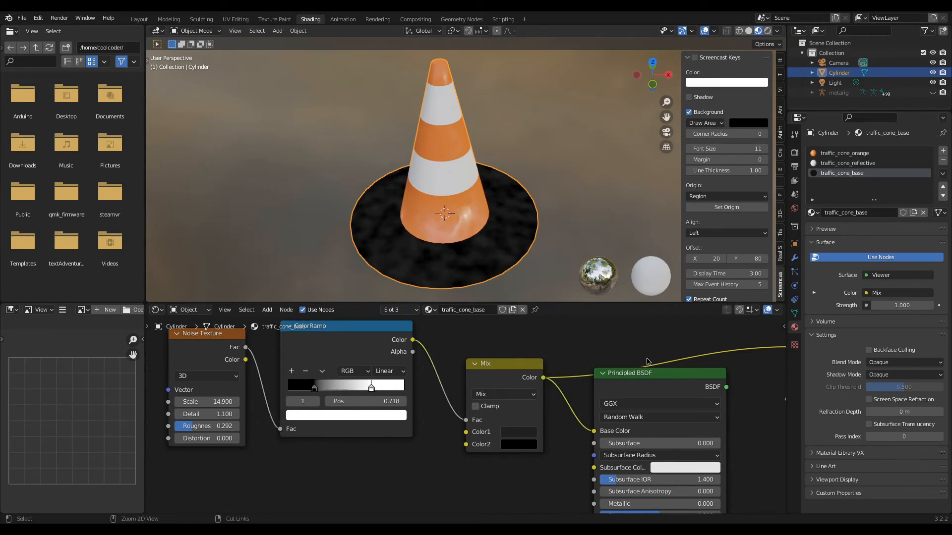
{"action": "left_click", "coordinate": [626, 374], "text": "ctrl+shift"}
{"action": "middle_click_drag", "start_coordinate": [445, 226], "coordinate": [414, 190]}
{"action": "middle_click_drag", "start_coordinate": [512, 453], "coordinate": [424, 395]}
{"action": "left_click_drag", "start_coordinate": [514, 444], "coordinate": [557, 444]}
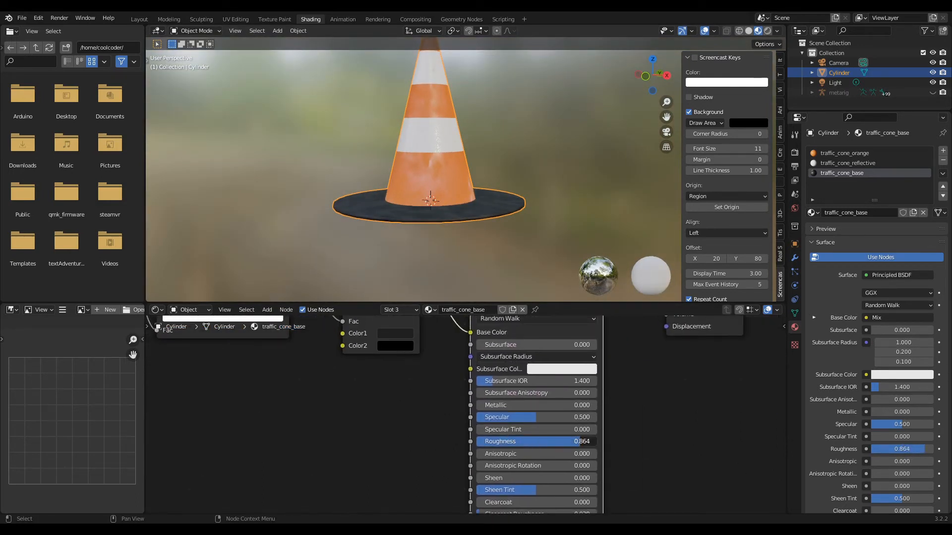
{"action": "middle_click_drag", "start_coordinate": [490, 217], "coordinate": [451, 231]}
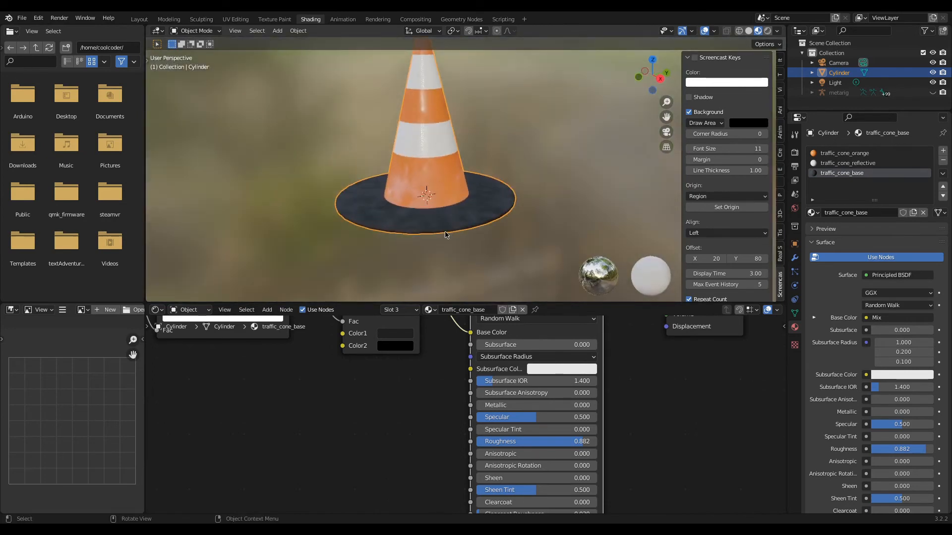
Save the traffic cone file.
{"action": "key", "text": "Tab"}
{"action": "key", "text": "Tab"}
{"action": "key", "text": "ctrl+s"}
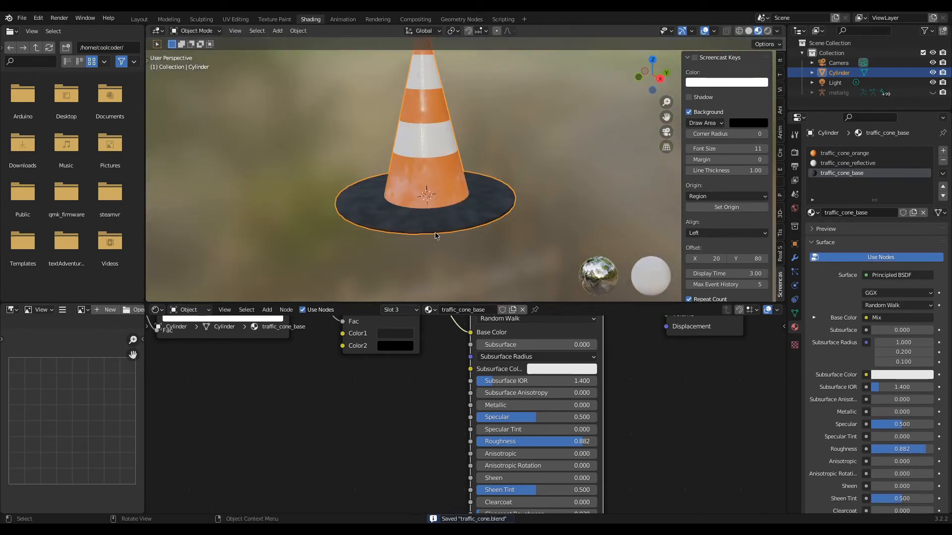
{"action": "middle_click_drag", "start_coordinate": [445, 139], "coordinate": [476, 183]}
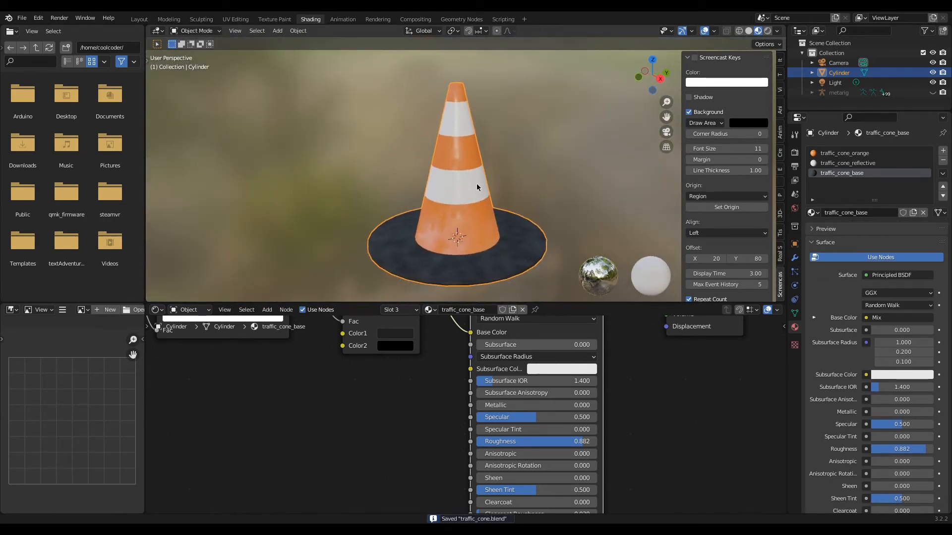
Look at the traffic_cone_reflective material's nodes and switch the node editor to the traffic_cone_orange material.
{"action": "right_click", "coordinate": [404, 375]}
{"action": "mouse_move", "coordinate": [404, 375]}
{"action": "key", "text": "Escape"}
{"action": "scroll", "coordinate": [496, 380], "scroll_direction": "down", "scroll_amount": 5}
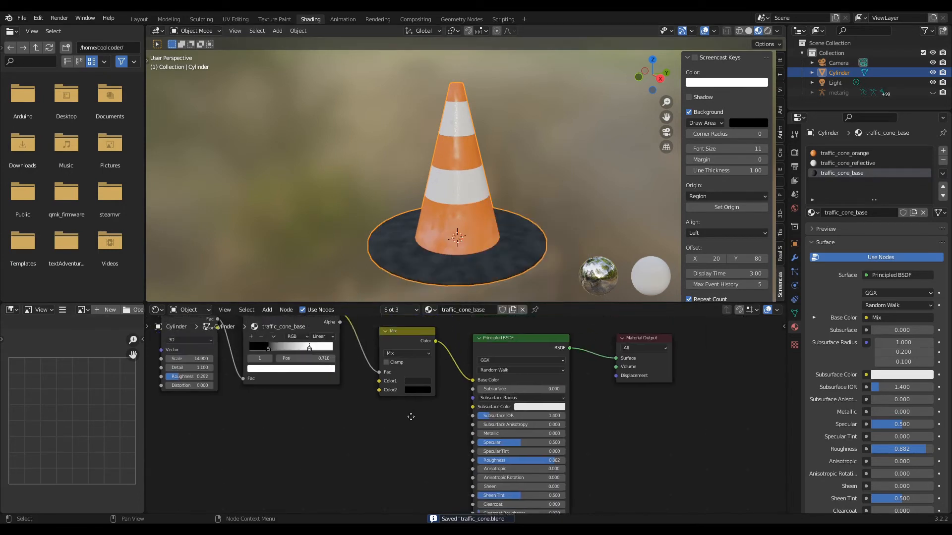
{"action": "scroll", "coordinate": [517, 380], "scroll_direction": "down", "scroll_amount": 3}
{"action": "left_click", "coordinate": [400, 309]}
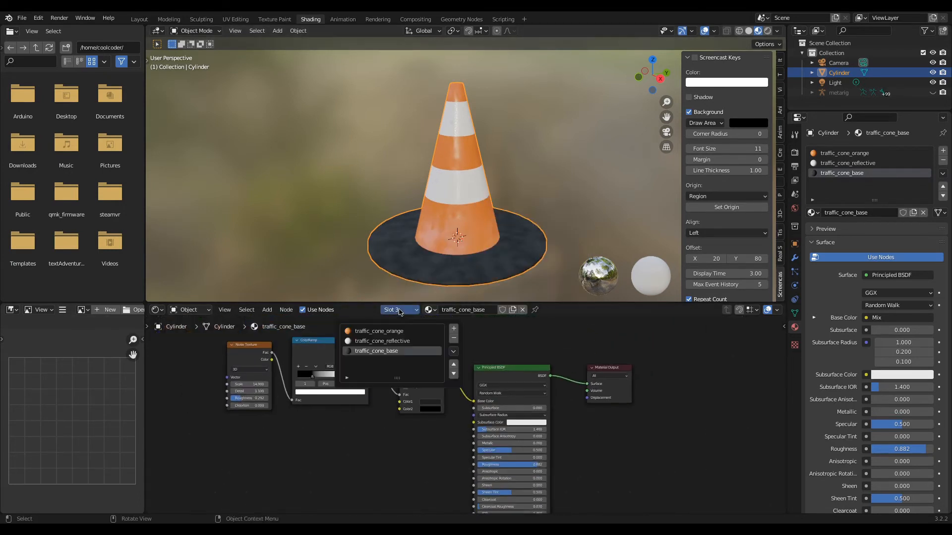
{"action": "left_click", "coordinate": [391, 342]}
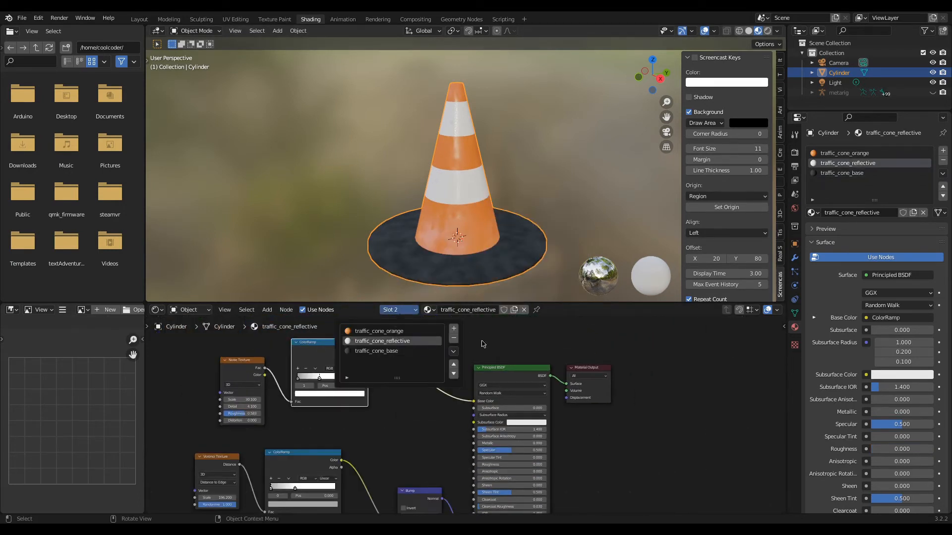
{"action": "left_click", "coordinate": [414, 310]}
{"action": "left_click", "coordinate": [403, 331]}
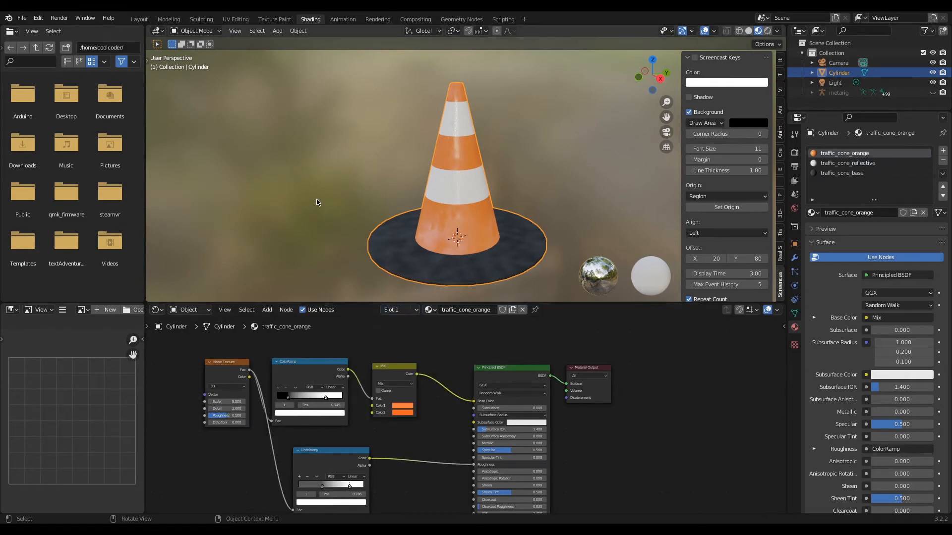
Unwrap all faces of the cone with Smart UV Project using an island margin of 0.020.
{"action": "key", "text": "Tab"}
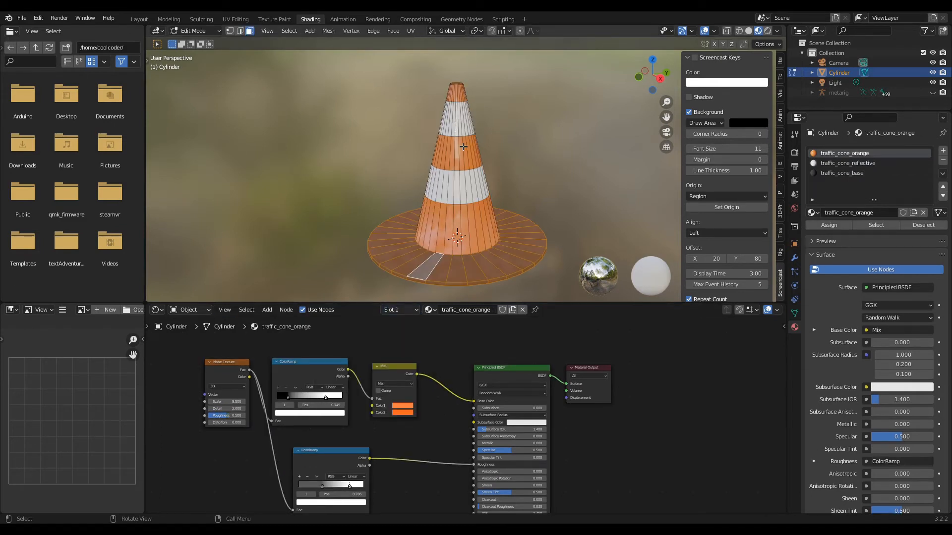
{"action": "key", "text": "a"}
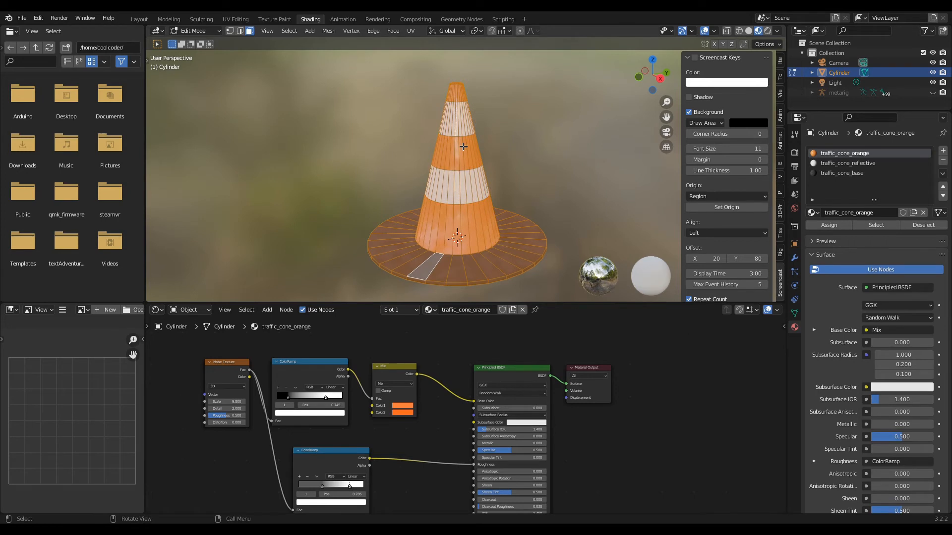
{"action": "key", "text": "u"}
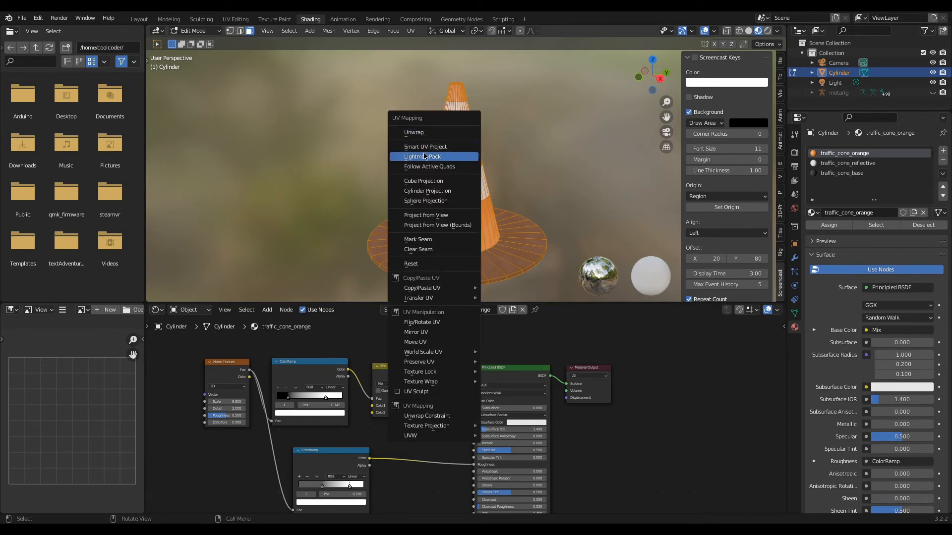
{"action": "left_click", "coordinate": [434, 147]}
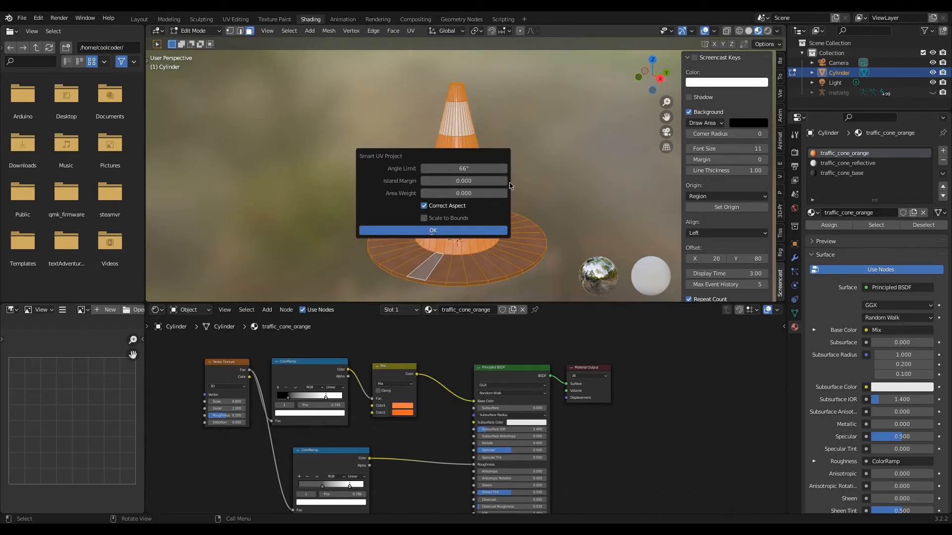
{"action": "left_click", "coordinate": [505, 182]}
{"action": "left_click", "coordinate": [504, 181]}
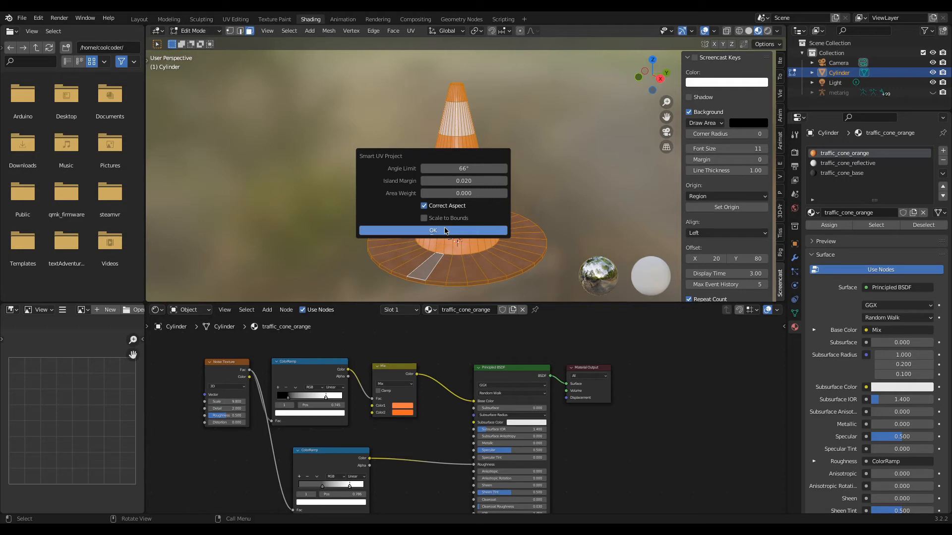
{"action": "left_click", "coordinate": [444, 230]}
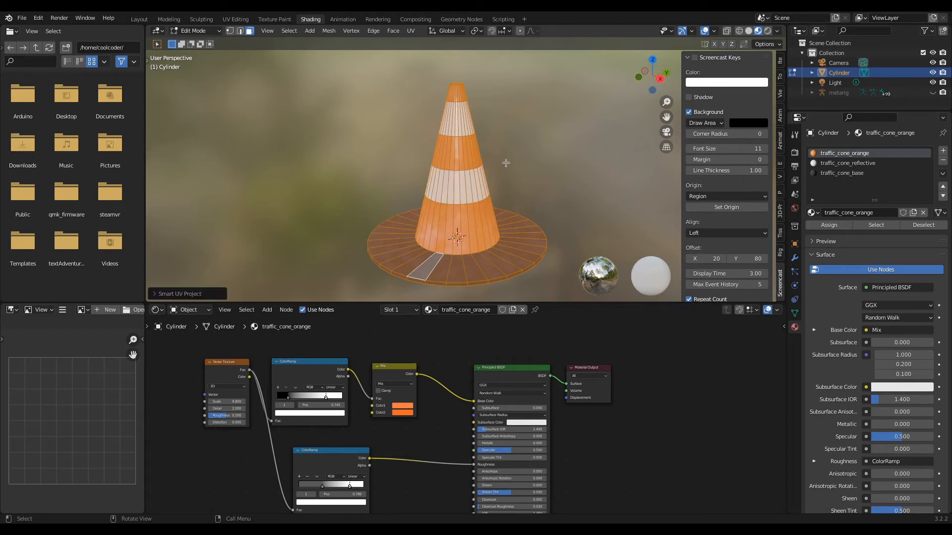
{"action": "key", "text": "Tab"}
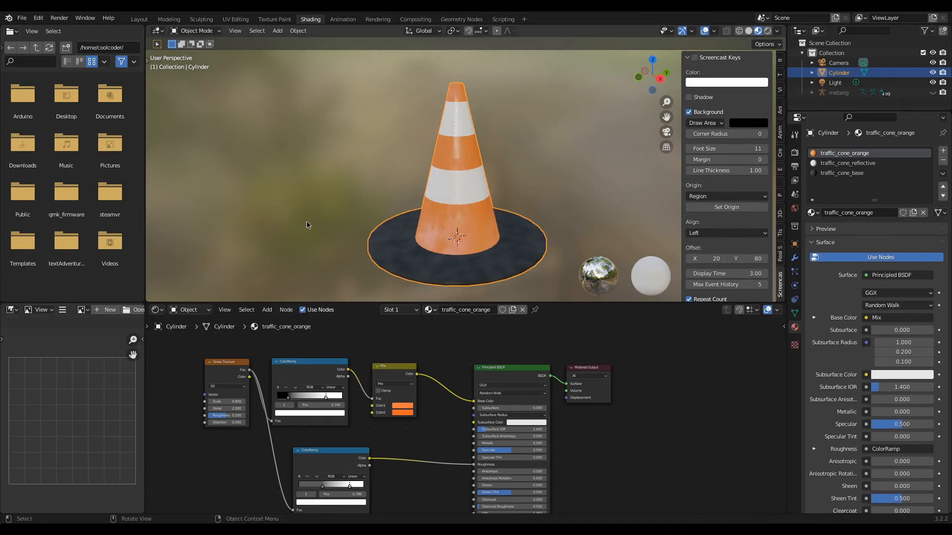
Change the image editor area to the UV Editor and examine the layout of the cone's unwrapped UV islands.
{"action": "key", "text": "Tab"}
{"action": "left_click", "coordinate": [10, 310]}
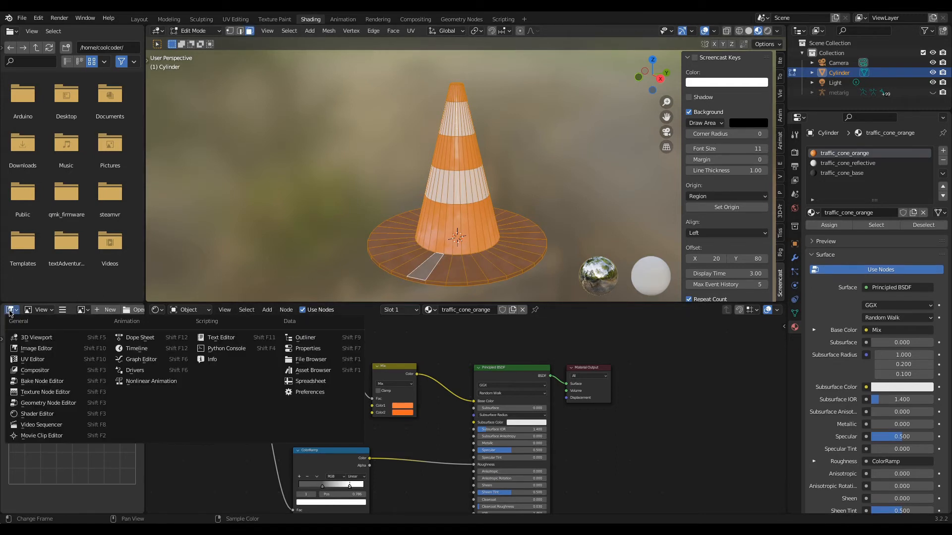
{"action": "left_click", "coordinate": [33, 360]}
{"action": "scroll", "coordinate": [58, 421], "scroll_direction": "down", "scroll_amount": 1}
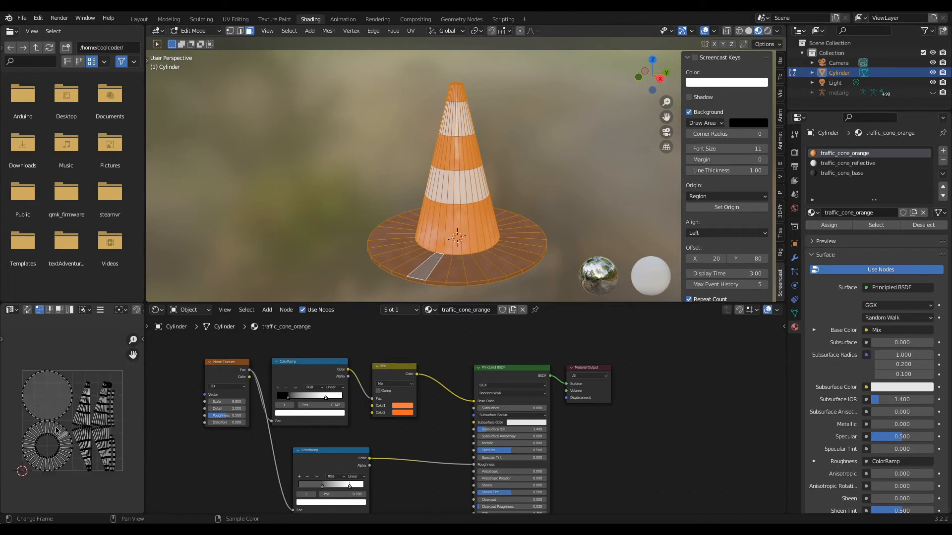
{"action": "scroll", "coordinate": [58, 421], "scroll_direction": "up", "scroll_amount": 2}
{"action": "mouse_move", "coordinate": [58, 423]}
{"action": "middle_mouse_down"}
{"action": "mouse_move", "coordinate": [63, 407]}
{"action": "mouse_move", "coordinate": [86, 405]}
{"action": "mouse_move", "coordinate": [54, 420]}
{"action": "mouse_move", "coordinate": [44, 408]}
{"action": "mouse_move", "coordinate": [52, 419]}
{"action": "middle_mouse_up"}
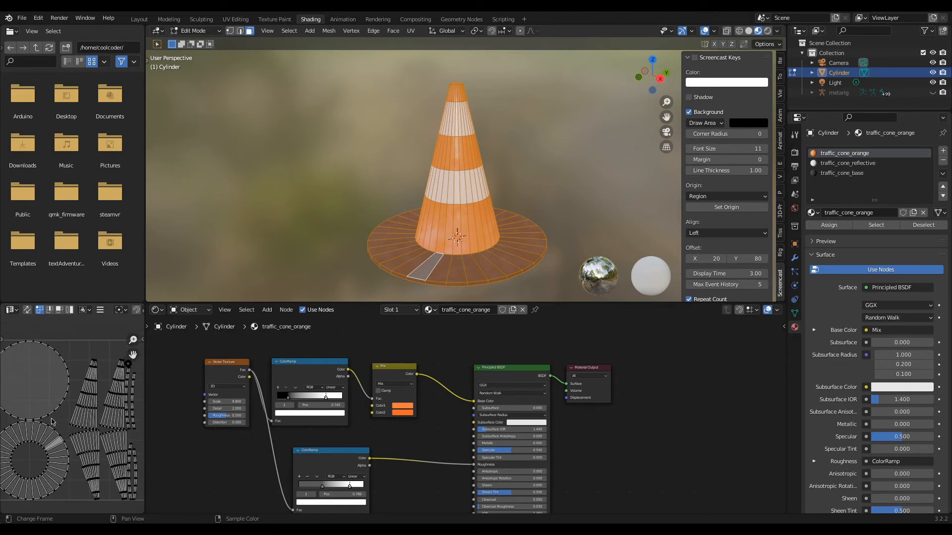
{"action": "scroll", "coordinate": [52, 422], "scroll_direction": "down", "scroll_amount": 1}
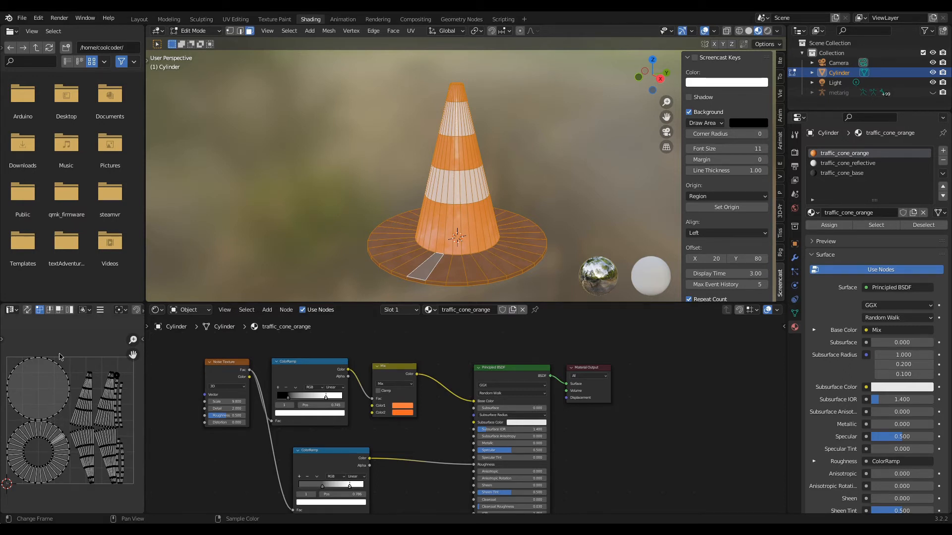
{"action": "middle_click_drag", "start_coordinate": [78, 430], "coordinate": [71, 424]}
{"action": "scroll", "coordinate": [72, 424], "scroll_direction": "up", "scroll_amount": 2}
{"action": "scroll", "coordinate": [72, 424], "scroll_direction": "down", "scroll_amount": 2}
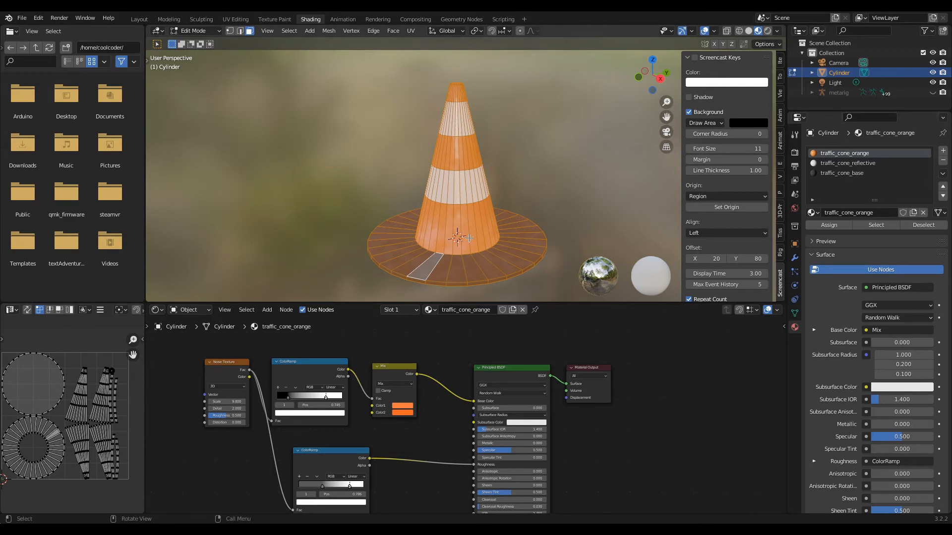
{"action": "key", "text": "Tab"}
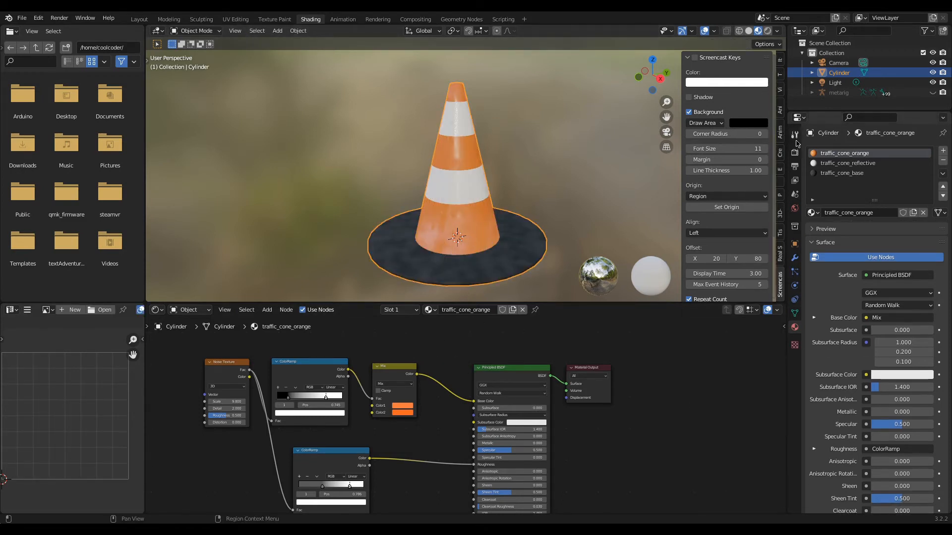
Set the render engine to Cycles and expand the Bake settings.
{"action": "left_click", "coordinate": [795, 153]}
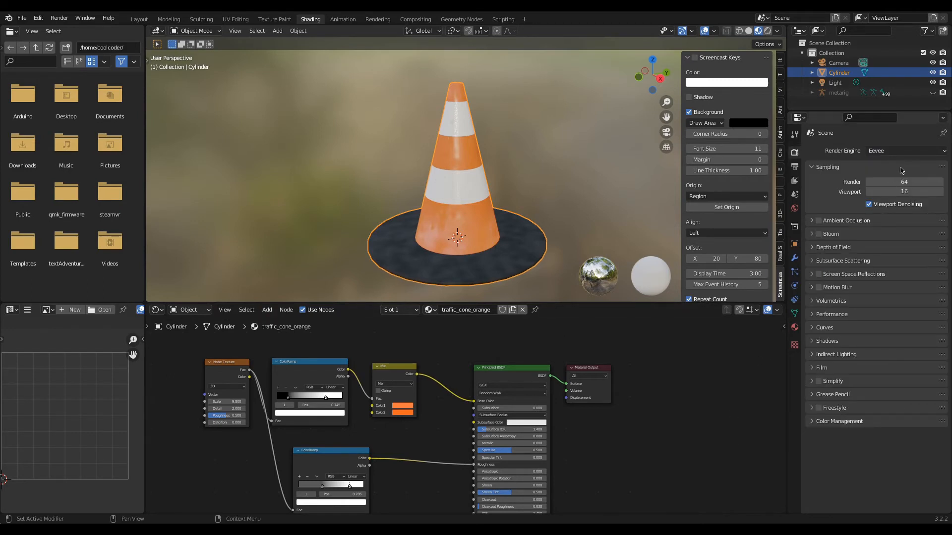
{"action": "left_click", "coordinate": [908, 151]}
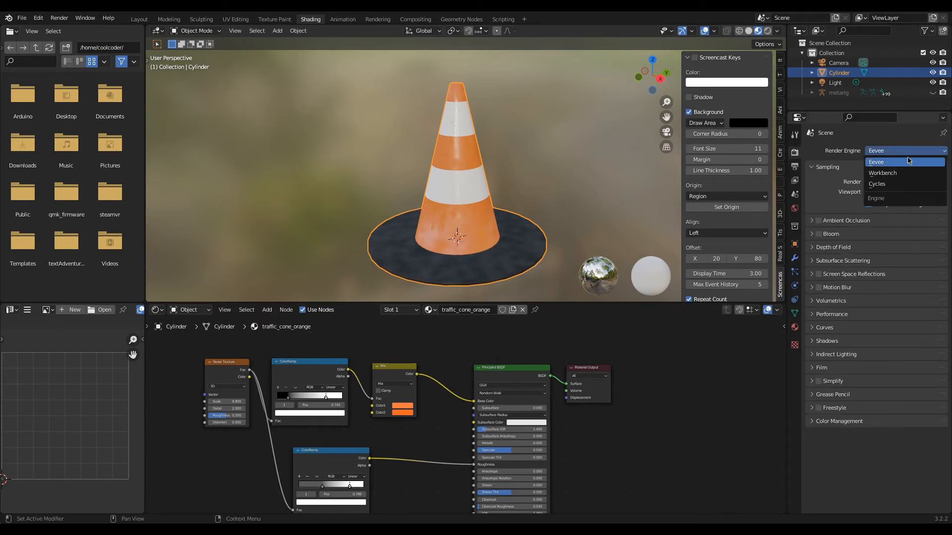
{"action": "left_click", "coordinate": [894, 183]}
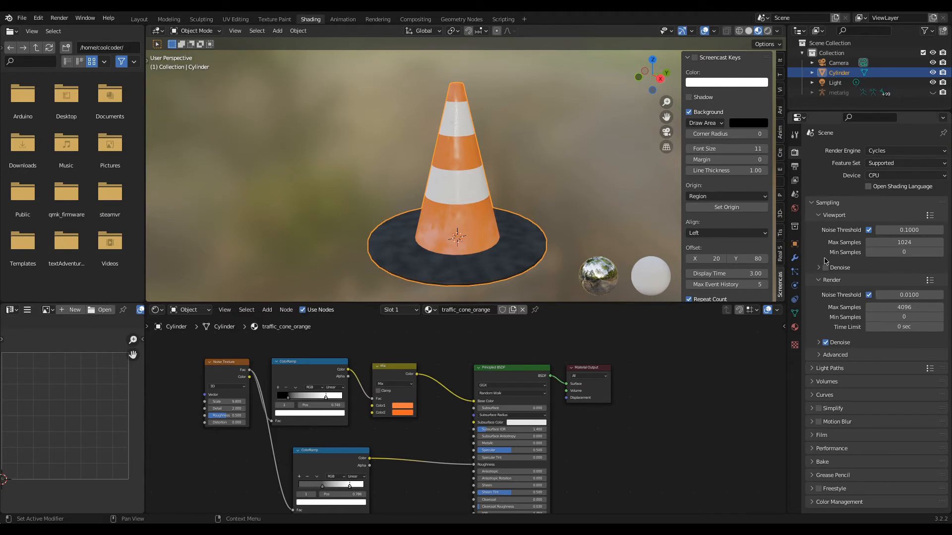
{"action": "left_click", "coordinate": [822, 462]}
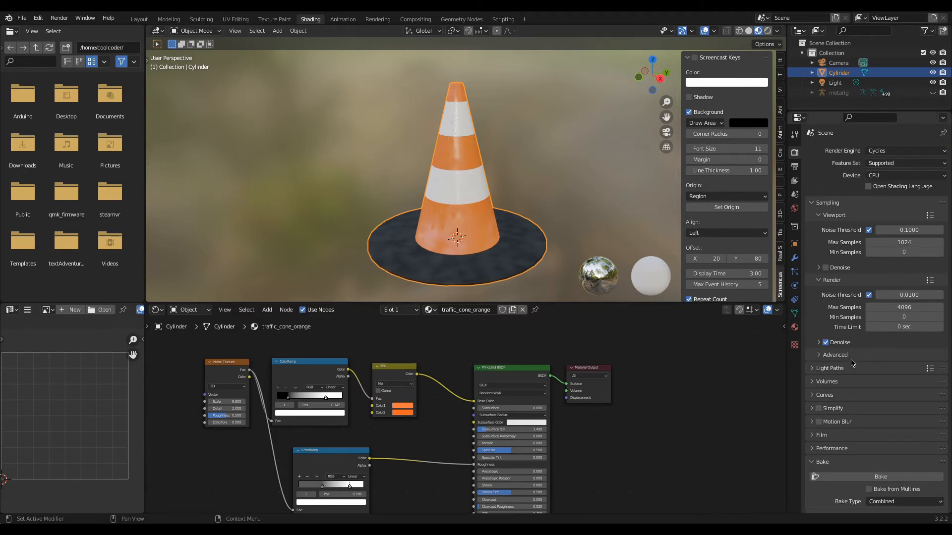
{"action": "scroll", "coordinate": [853, 362], "scroll_direction": "down", "scroll_amount": 5}
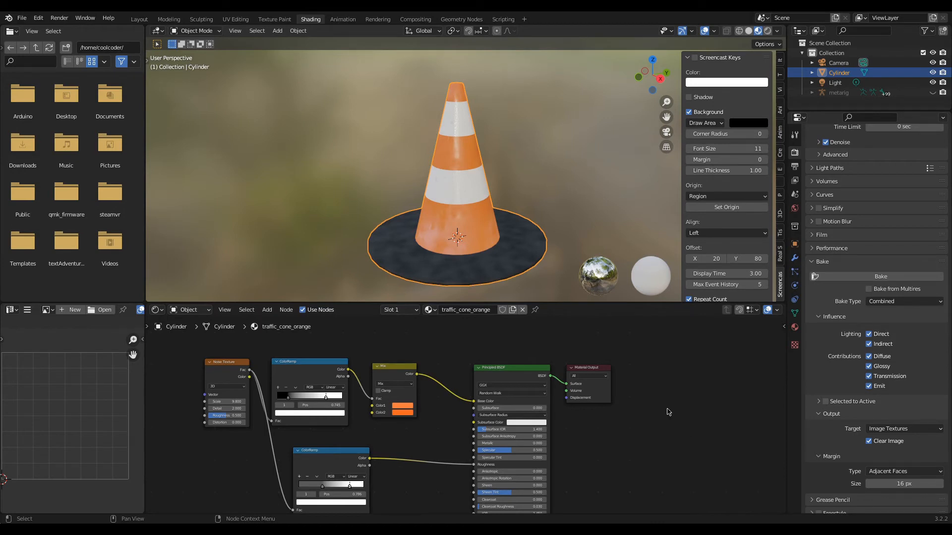
Add an Image Texture node to the orange material in the empty space beyond the Material Output node.
{"action": "middle_click_drag", "start_coordinate": [637, 424], "coordinate": [580, 413]}
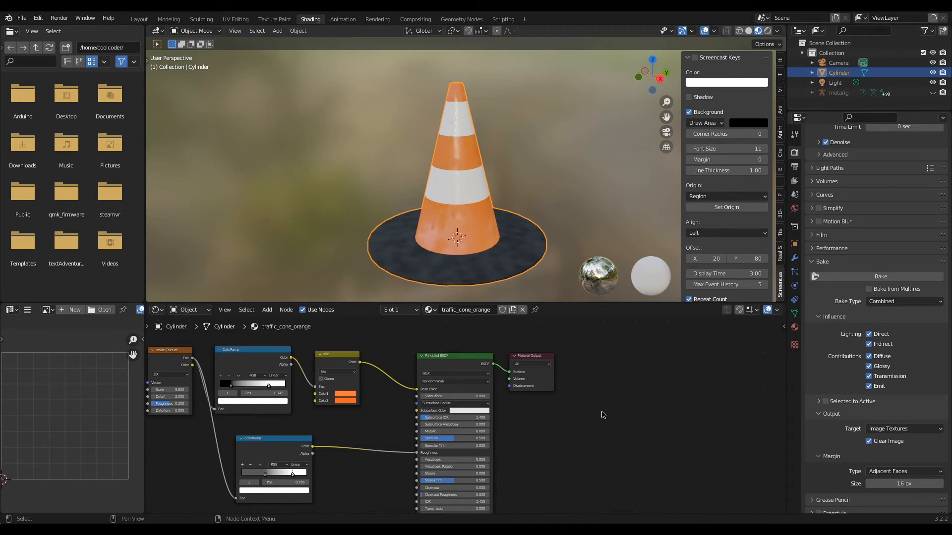
{"action": "key", "text": "shift+a"}
{"action": "mouse_move", "coordinate": [601, 411]}
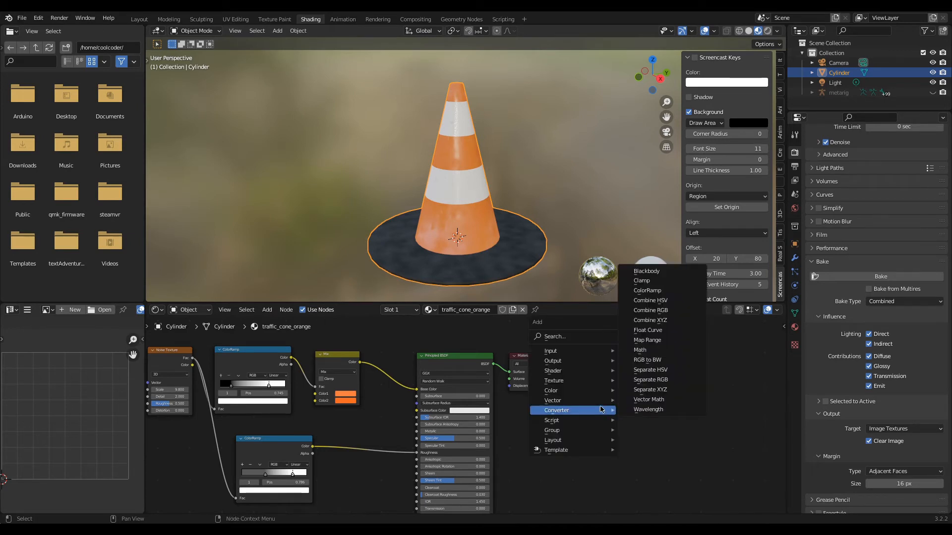
{"action": "mouse_move", "coordinate": [573, 381]}
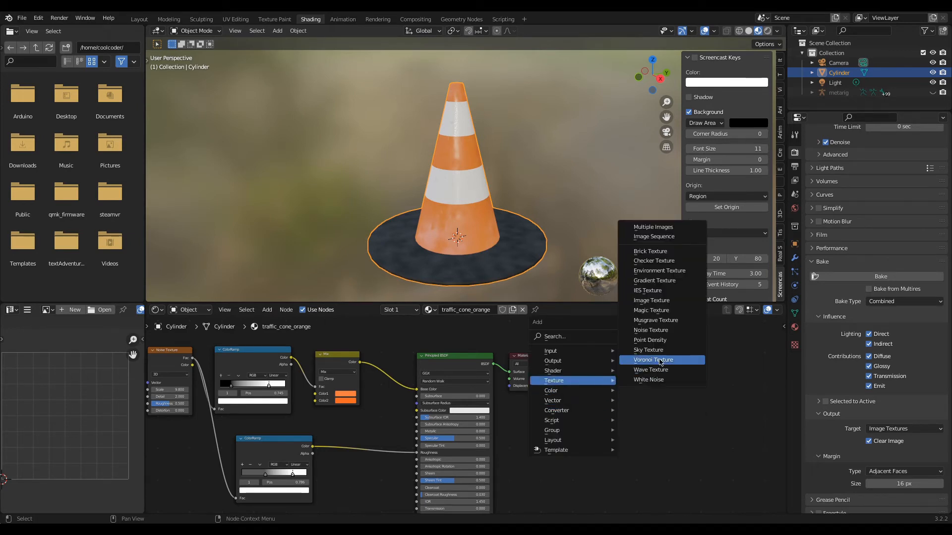
{"action": "left_click", "coordinate": [664, 303]}
{"action": "left_click", "coordinate": [601, 351]}
{"action": "scroll", "coordinate": [607, 386], "scroll_direction": "up", "scroll_amount": 5}
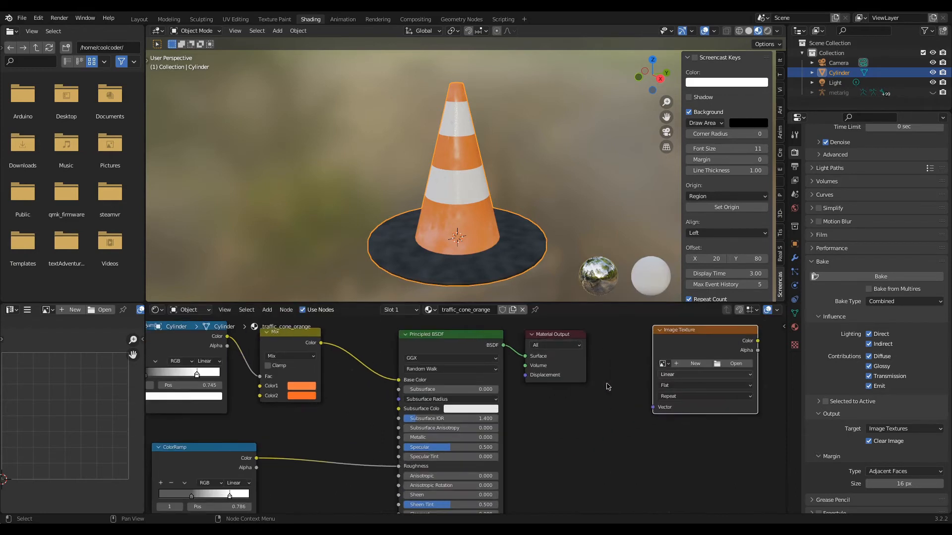
{"action": "middle_click_drag", "start_coordinate": [549, 411], "coordinate": [526, 427]}
{"action": "scroll", "coordinate": [527, 427], "scroll_direction": "up", "scroll_amount": 2}
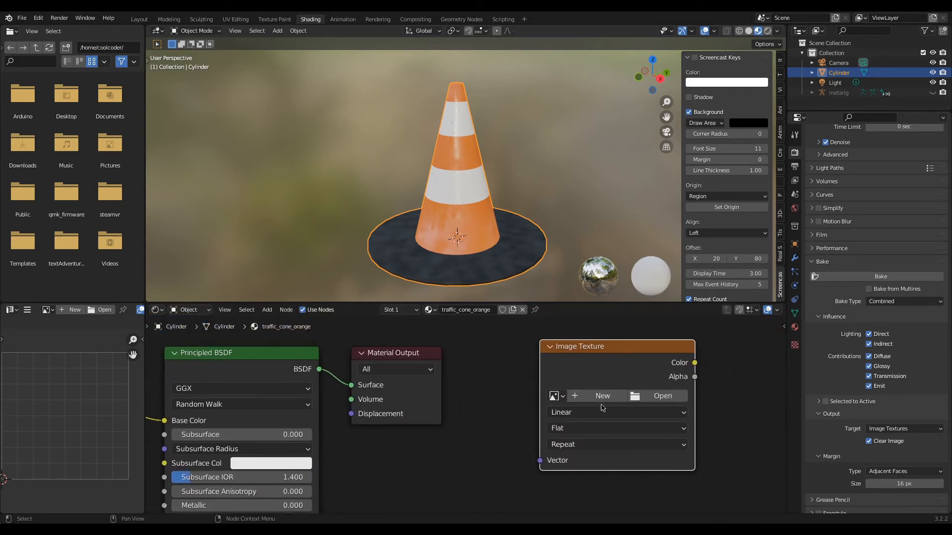
Create a new image named traffic_cone_diffuse in the Image Texture node.
{"action": "left_click", "coordinate": [603, 396]}
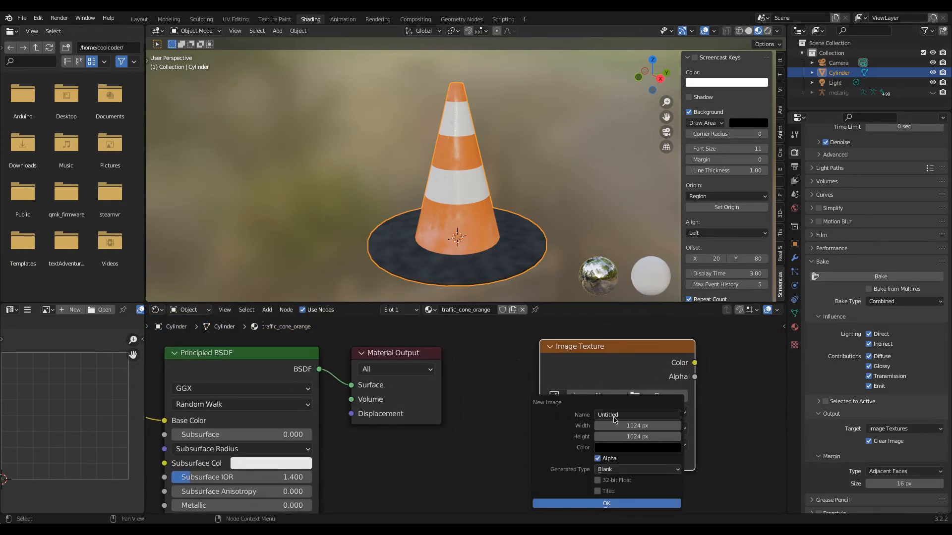
{"action": "left_click", "coordinate": [614, 416]}
{"action": "type", "text": "traffic_cone_diffuse"}
{"action": "left_click", "coordinate": [597, 504]}
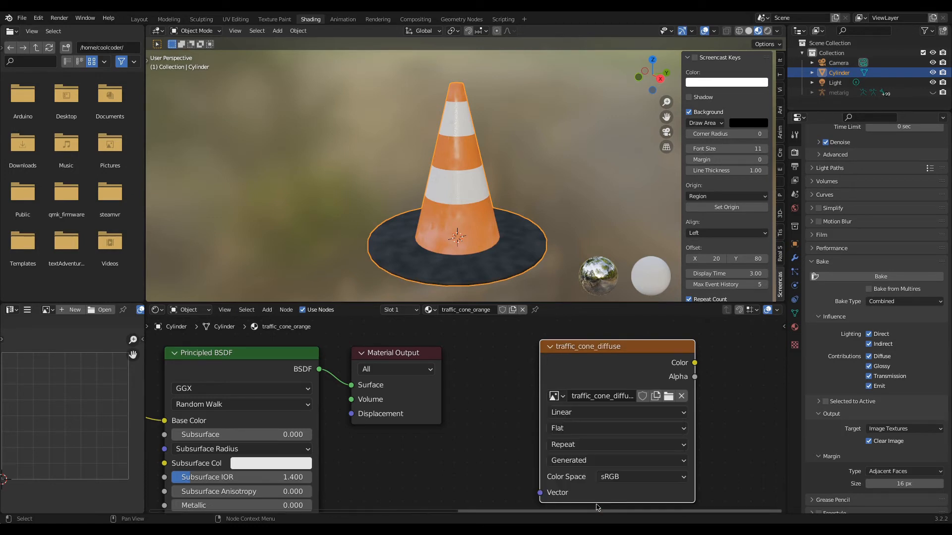
{"action": "scroll", "coordinate": [604, 363], "scroll_direction": "down", "scroll_amount": 3}
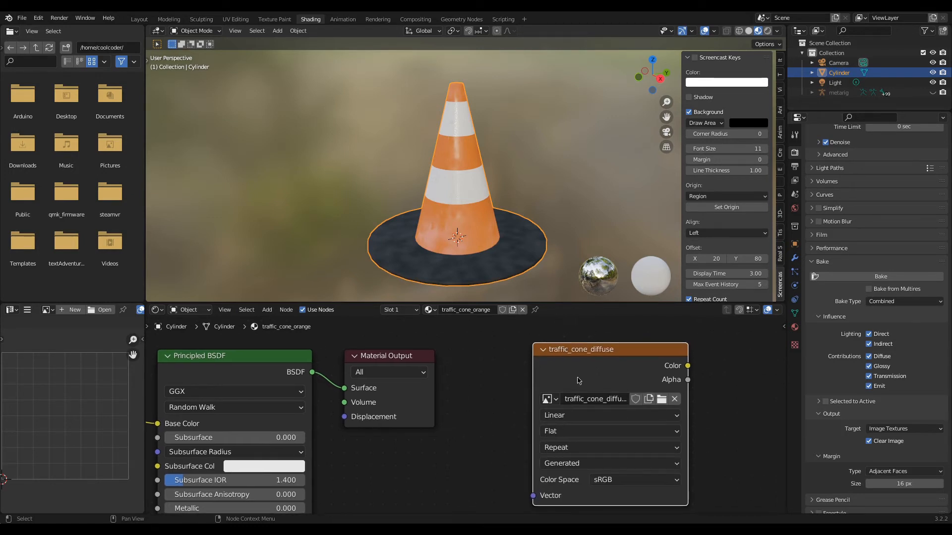
Add an Image Texture node to the traffic_cone_reflective material and assign the existing traffic_cone_diffuse image to it.
{"action": "left_click", "coordinate": [396, 310]}
{"action": "left_click", "coordinate": [376, 342]}
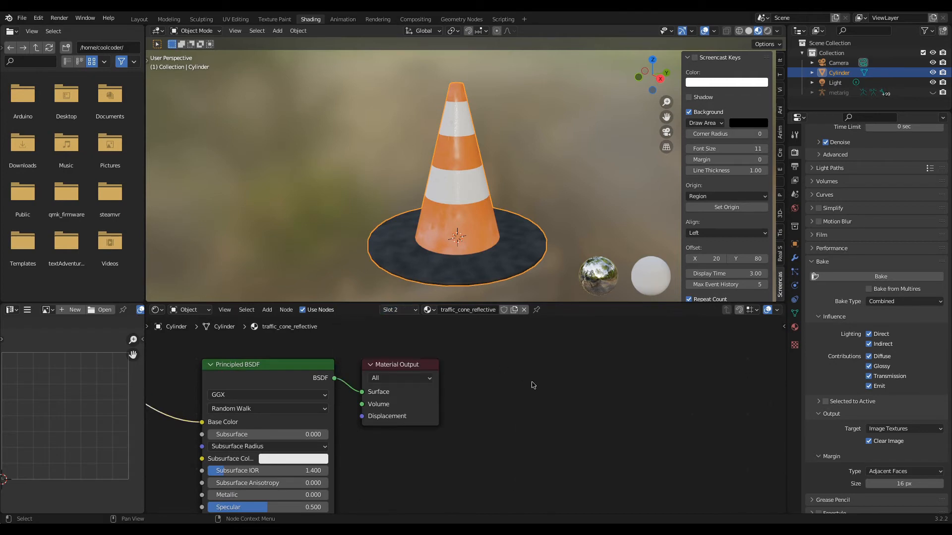
{"action": "key", "text": "shift+a"}
{"action": "mouse_move", "coordinate": [524, 375]}
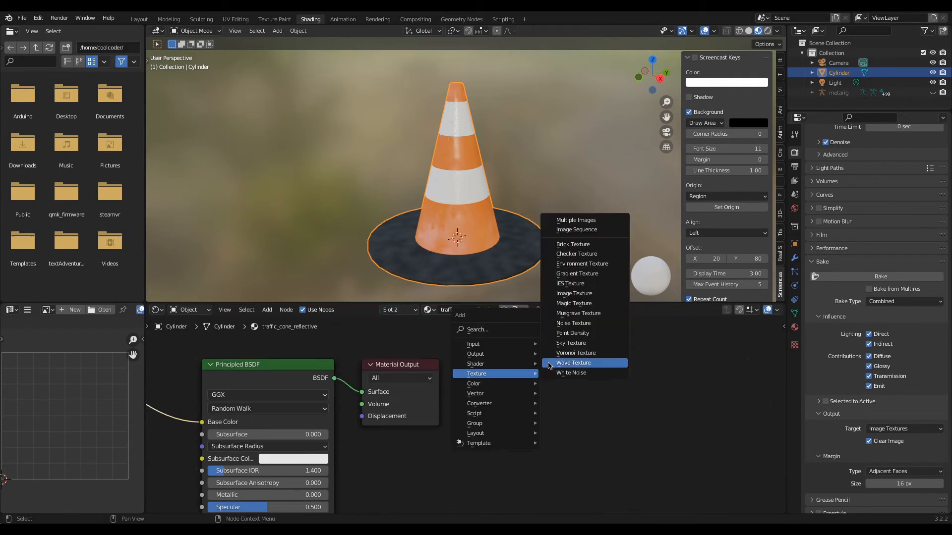
{"action": "left_click", "coordinate": [573, 294]}
{"action": "left_click", "coordinate": [531, 411]}
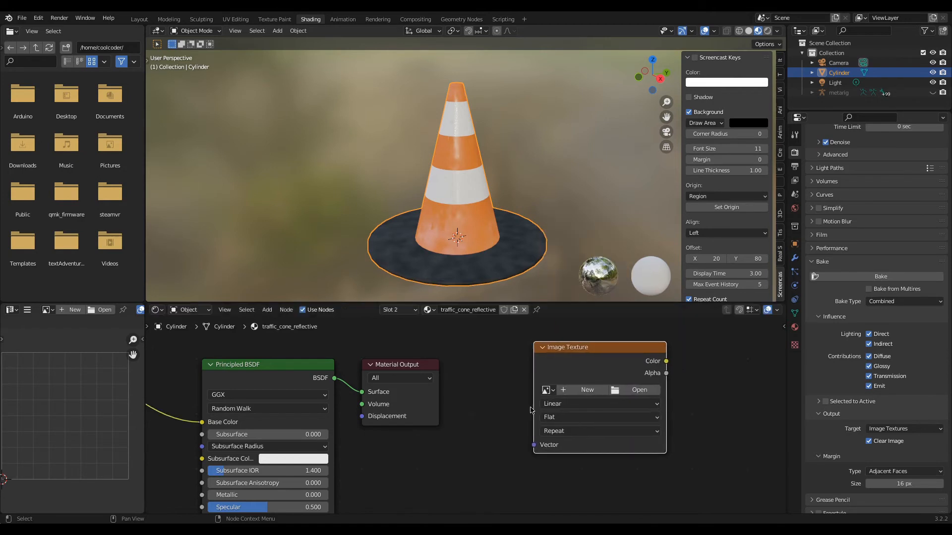
{"action": "left_click", "coordinate": [547, 390]}
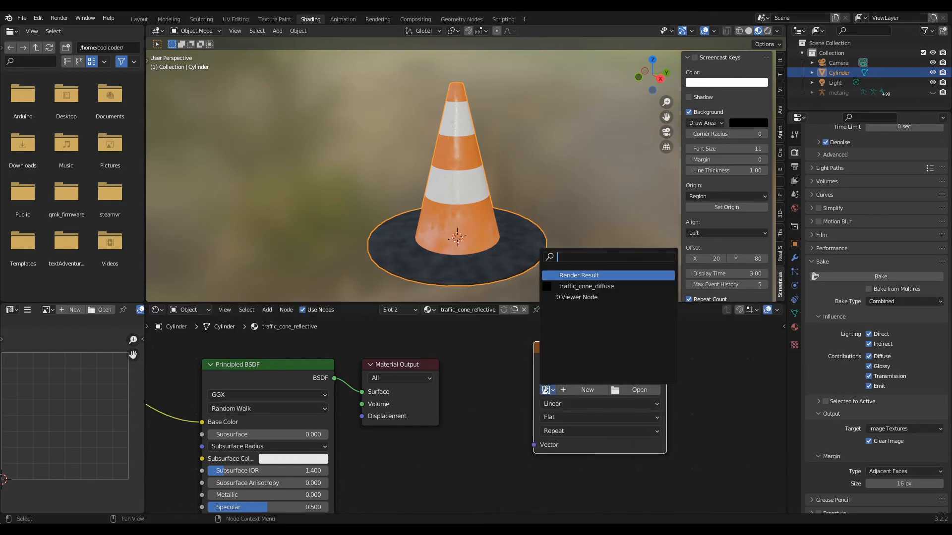
{"action": "left_click", "coordinate": [587, 286]}
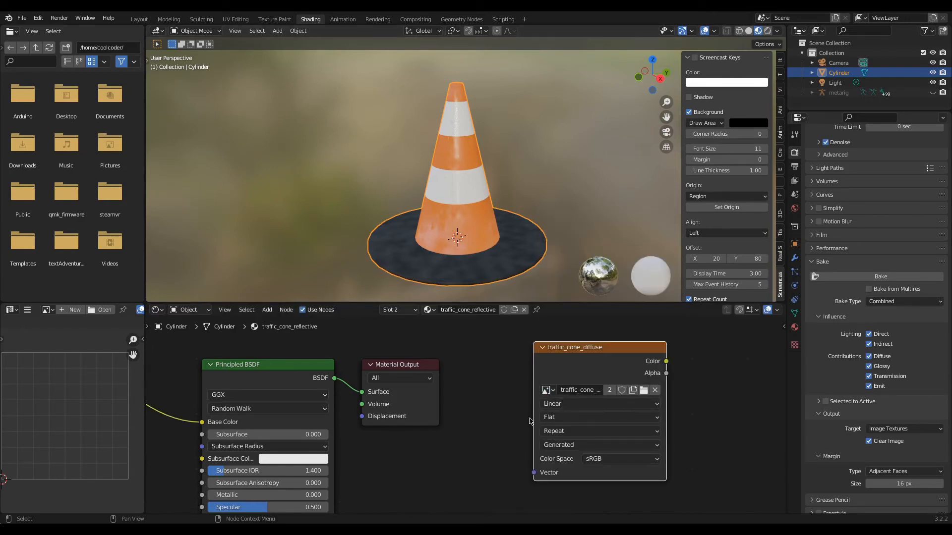
Add an Image Texture node using the traffic_cone_diffuse image to the traffic_cone_base material, placed in the empty space beyond the Material Output node.
{"action": "left_click", "coordinate": [392, 310]}
{"action": "left_click", "coordinate": [392, 352]}
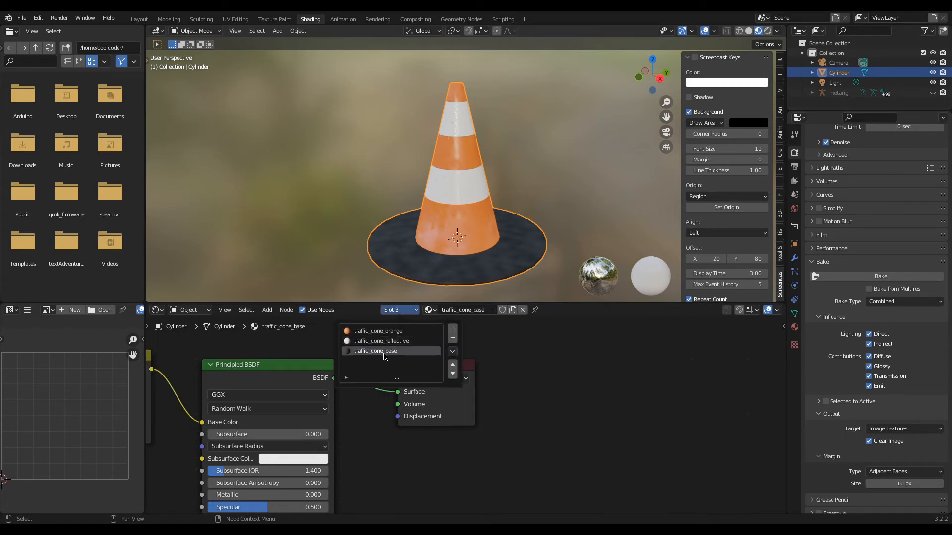
{"action": "key", "text": "shift+a"}
{"action": "mouse_move", "coordinate": [538, 422]}
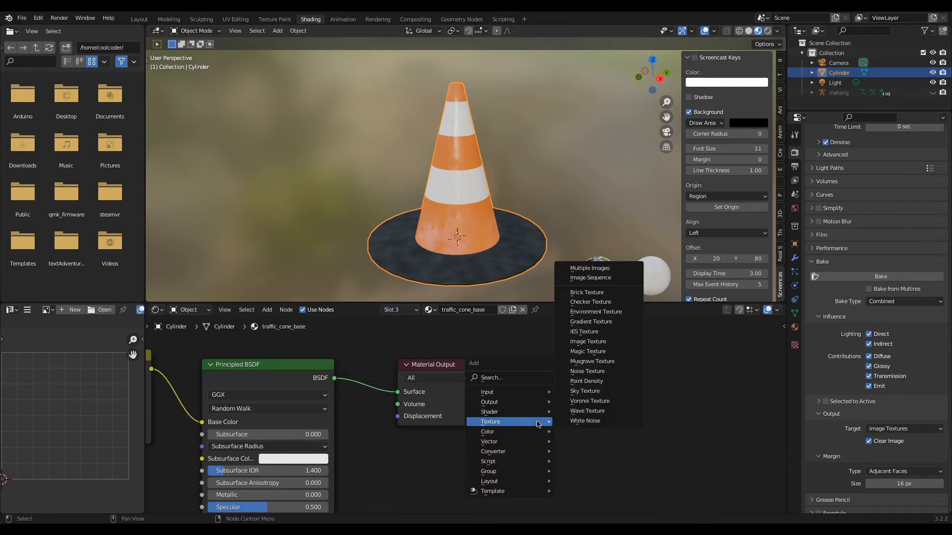
{"action": "left_click", "coordinate": [615, 350]}
{"action": "left_click", "coordinate": [558, 364]}
{"action": "left_click", "coordinate": [575, 411]}
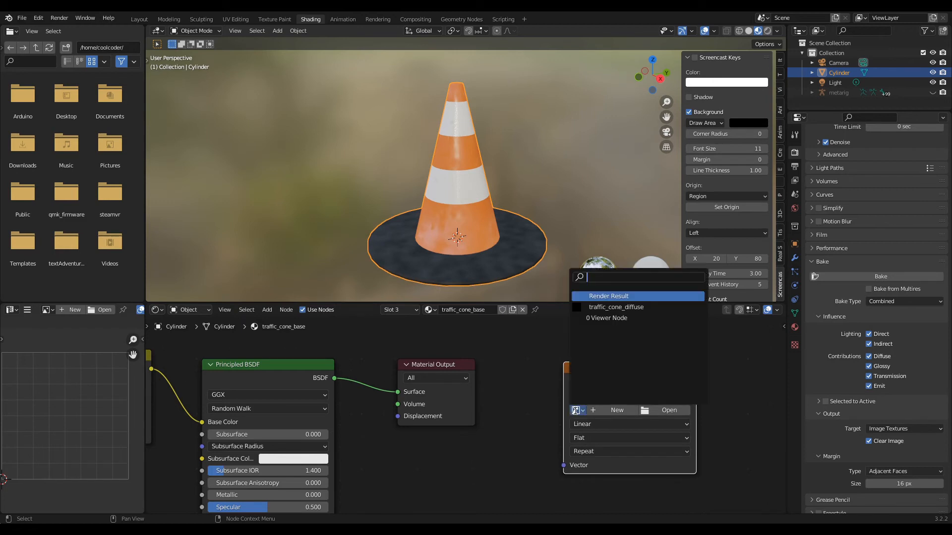
{"action": "left_click", "coordinate": [616, 308]}
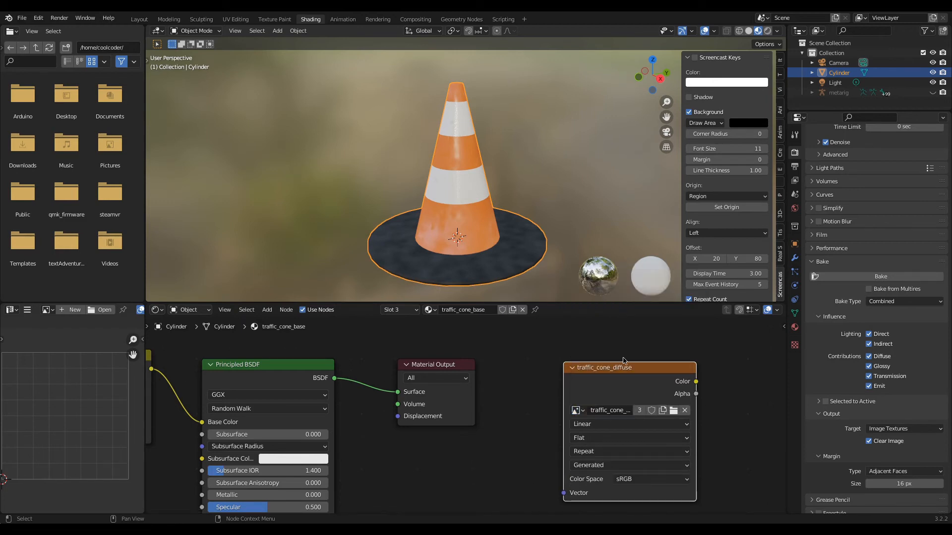
{"action": "left_click_drag", "start_coordinate": [612, 371], "coordinate": [590, 360]}
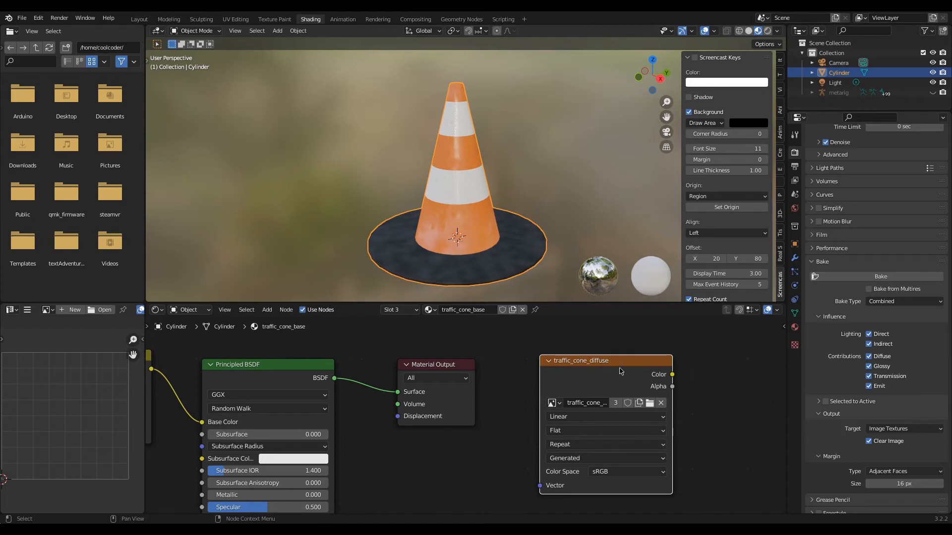
Make the traffic_cone_diffuse node the active node in the base material and check the same node in the reflective and orange materials.
{"action": "left_click", "coordinate": [272, 371]}
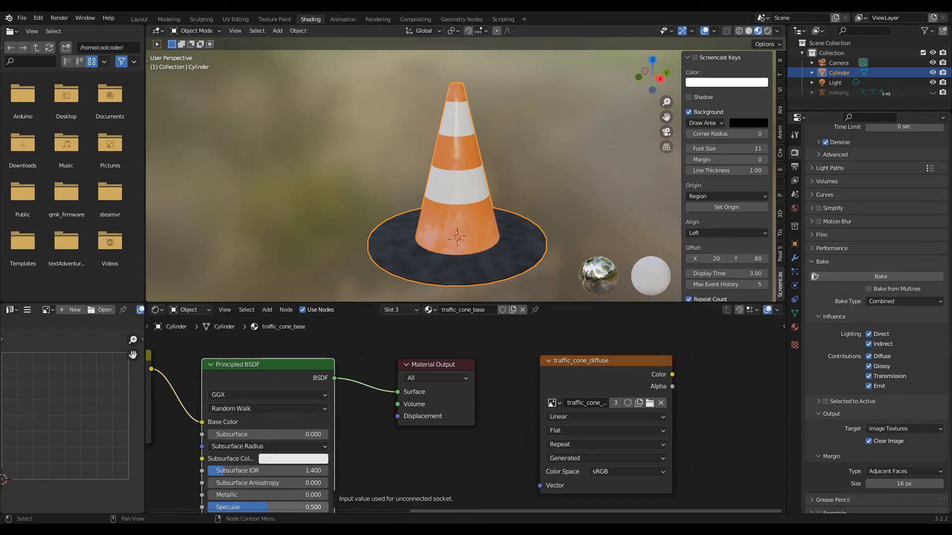
{"action": "left_click", "coordinate": [601, 363]}
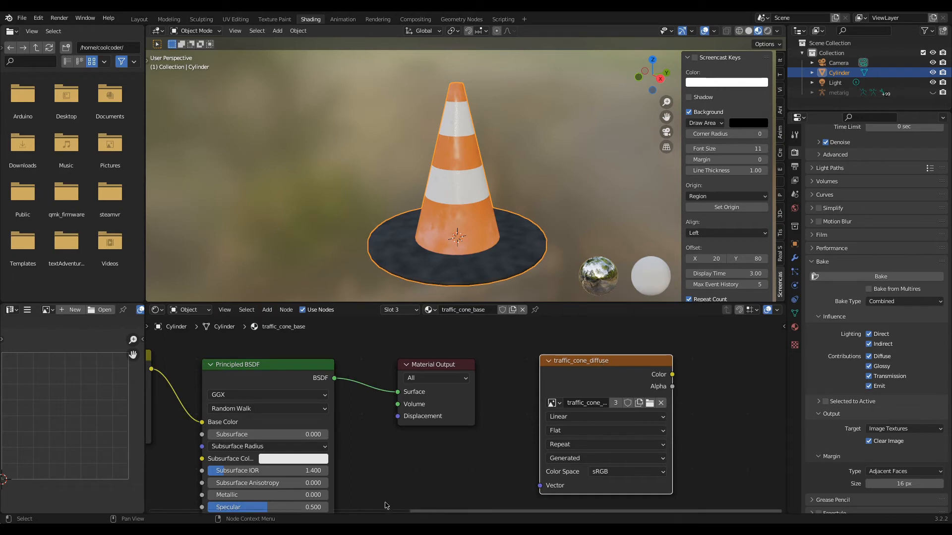
{"action": "left_click", "coordinate": [401, 317]}
{"action": "left_click", "coordinate": [391, 341]}
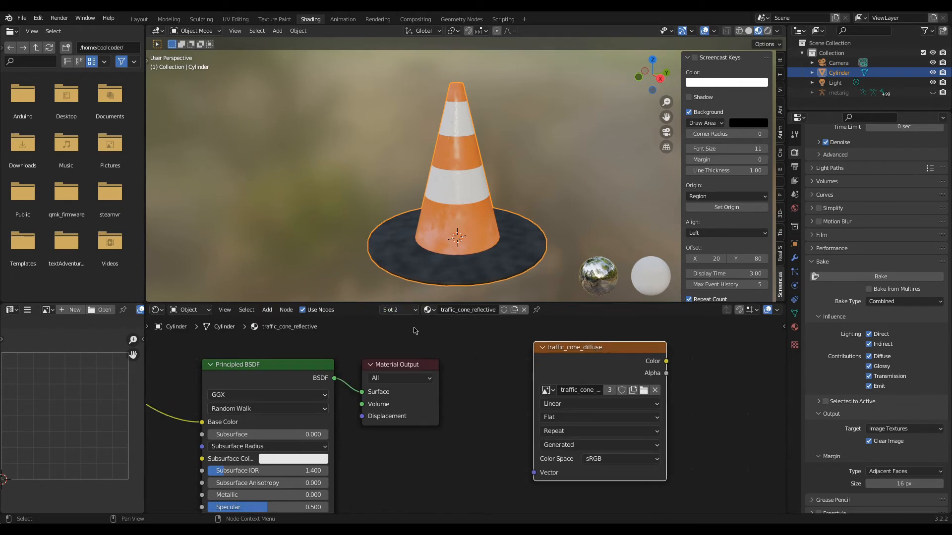
{"action": "left_click", "coordinate": [407, 315]}
{"action": "left_click", "coordinate": [378, 331]}
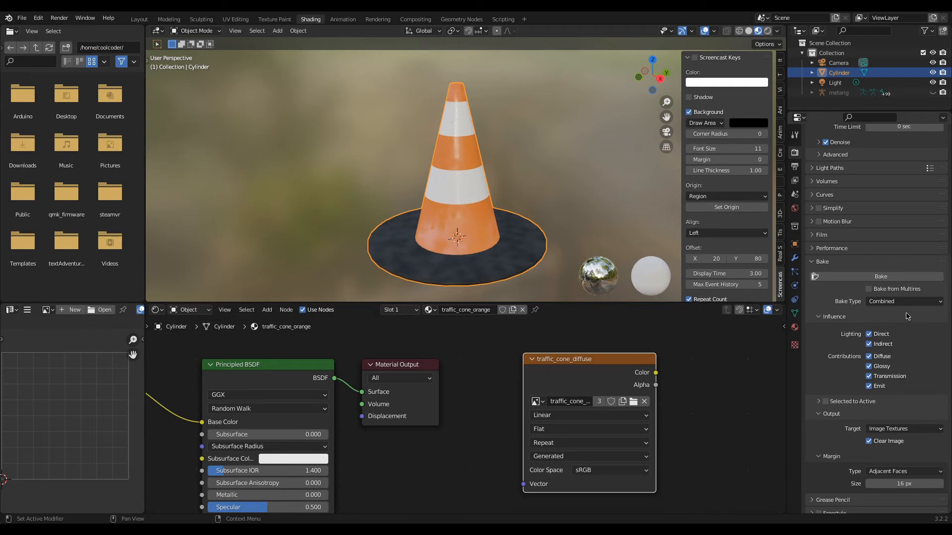
Change the UV Editor area to the Image Editor and display the traffic_cone_diffuse image in it.
{"action": "left_click", "coordinate": [13, 310]}
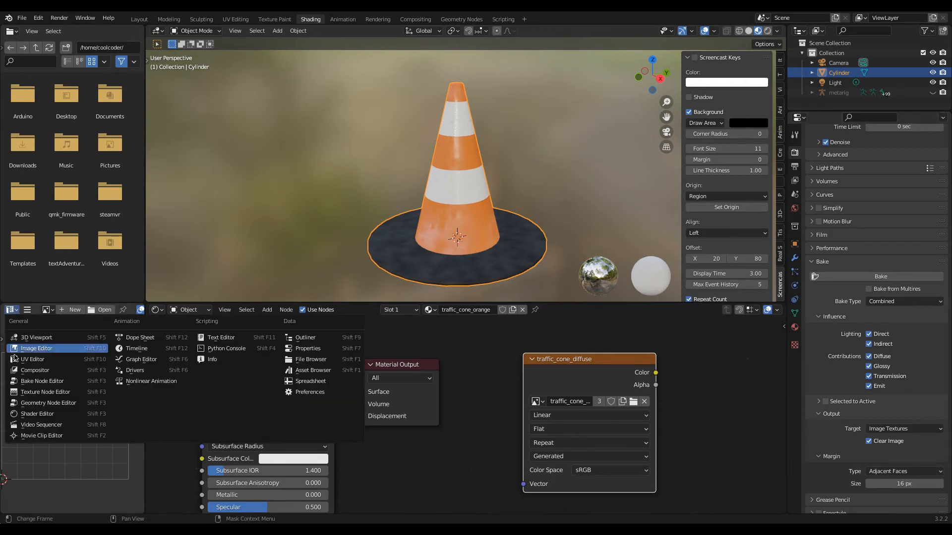
{"action": "left_click", "coordinate": [39, 349]}
{"action": "left_click", "coordinate": [82, 311]}
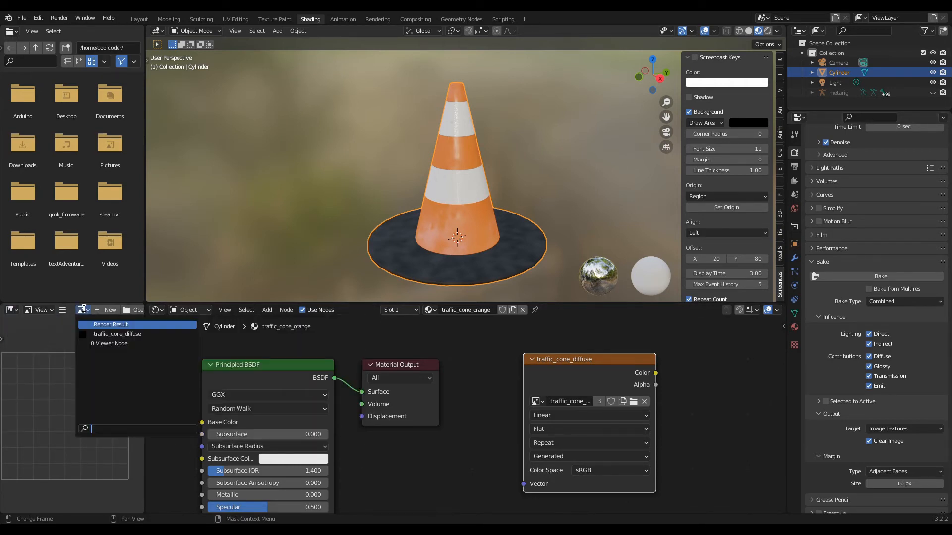
{"action": "left_click", "coordinate": [110, 333]}
{"action": "scroll", "coordinate": [71, 422], "scroll_direction": "down", "scroll_amount": 7}
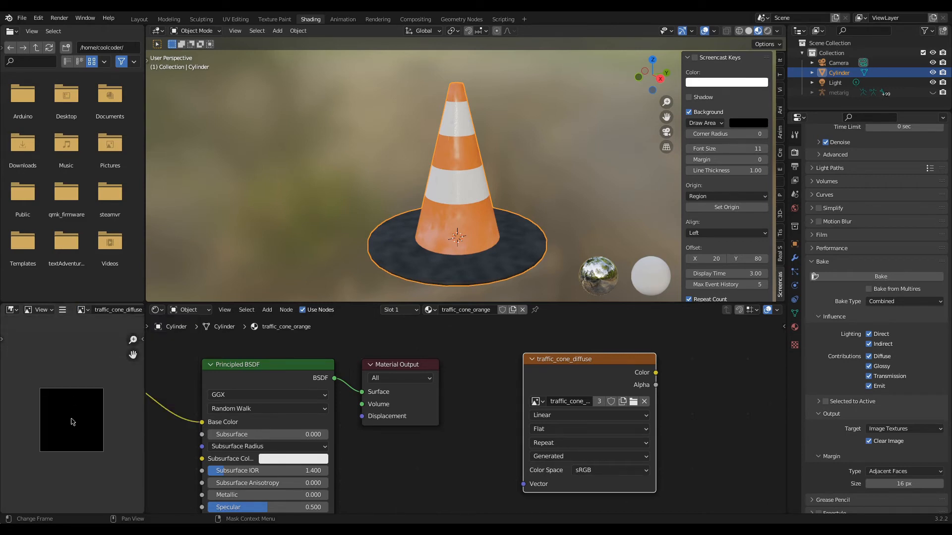
{"action": "scroll", "coordinate": [72, 421], "scroll_direction": "up", "scroll_amount": 3}
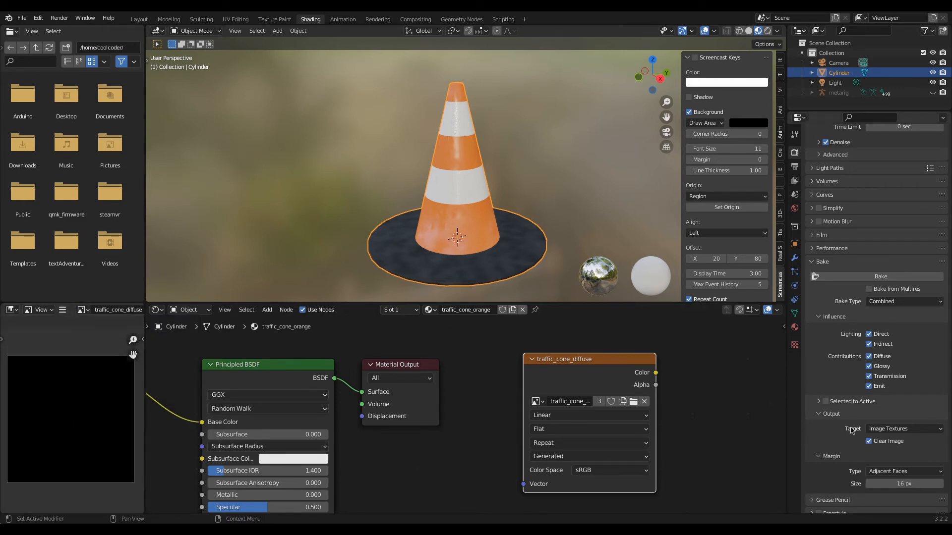
Set the bake type to Diffuse with only the Color contribution, turning off Direct and Indirect.
{"action": "left_click", "coordinate": [894, 303]}
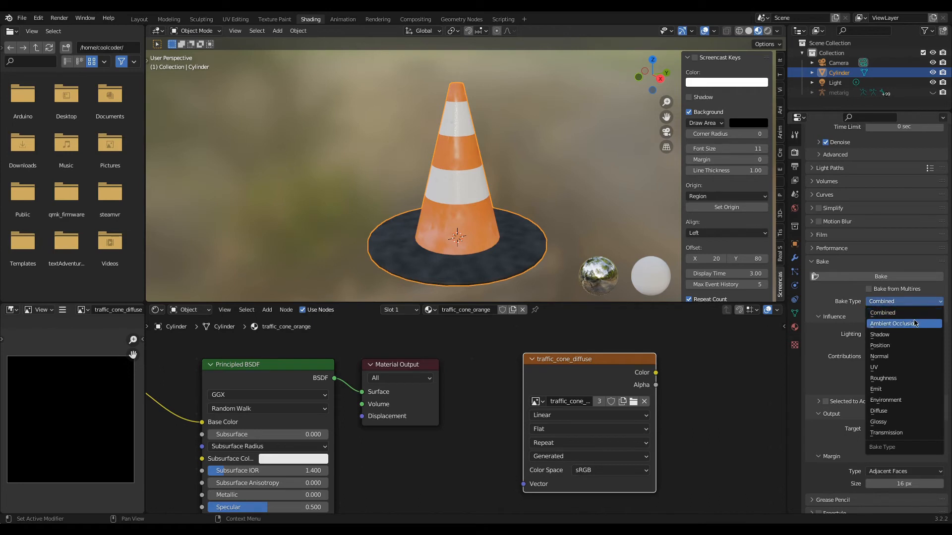
{"action": "left_click", "coordinate": [901, 411]}
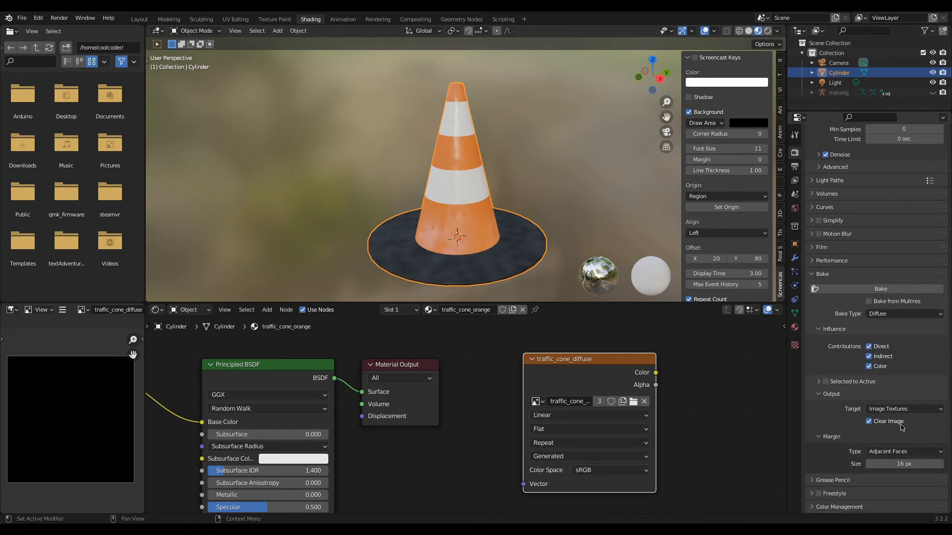
{"action": "left_click", "coordinate": [868, 355]}
{"action": "scroll", "coordinate": [415, 216], "scroll_direction": "down", "scroll_amount": 8}
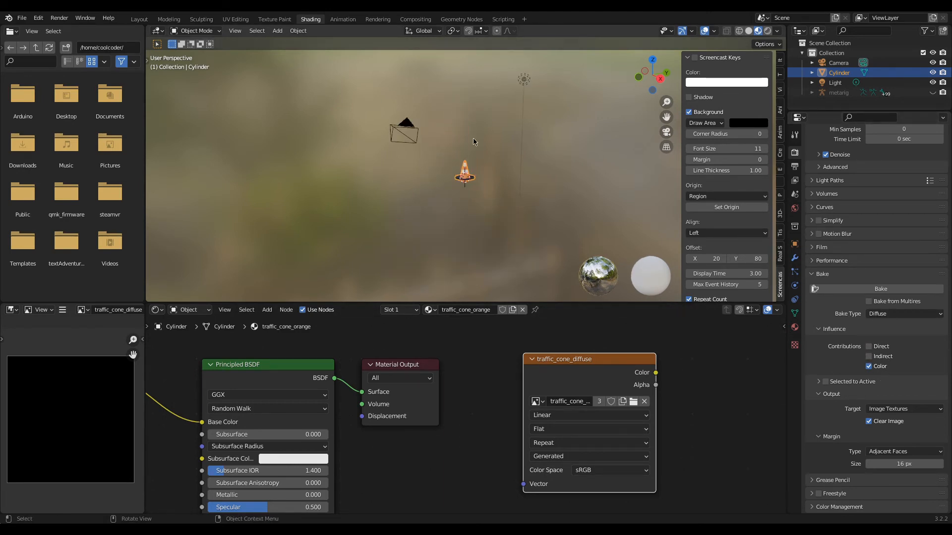
{"action": "scroll", "coordinate": [472, 144], "scroll_direction": "up", "scroll_amount": 8}
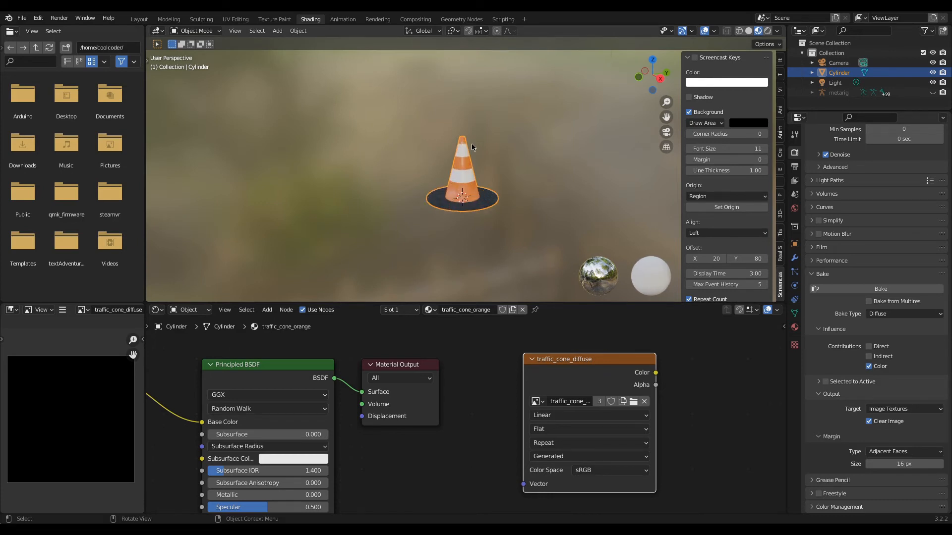
{"action": "scroll", "coordinate": [473, 148], "scroll_direction": "up", "scroll_amount": 4}
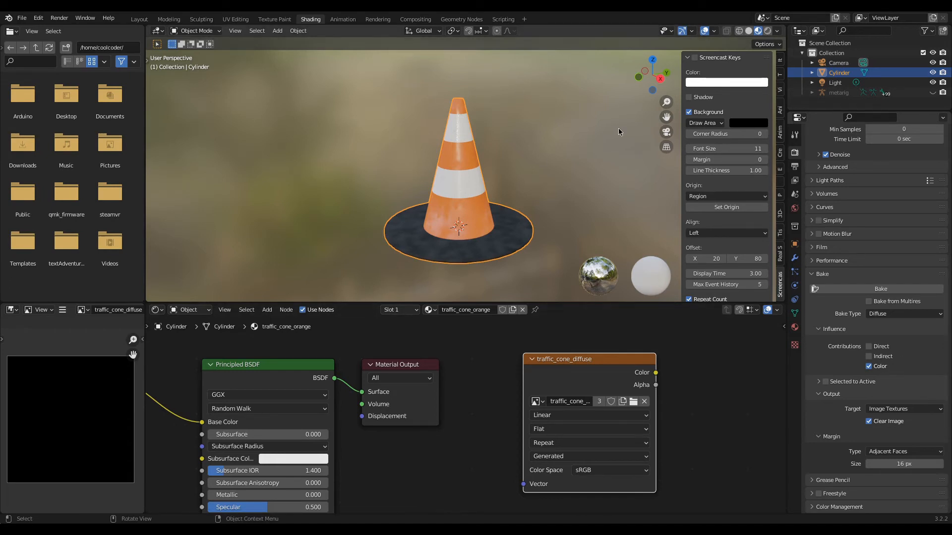
Check that the traffic_cone_diffuse image node is selected in the traffic_cone_reflective and traffic_cone_base materials.
{"action": "left_click", "coordinate": [396, 310]}
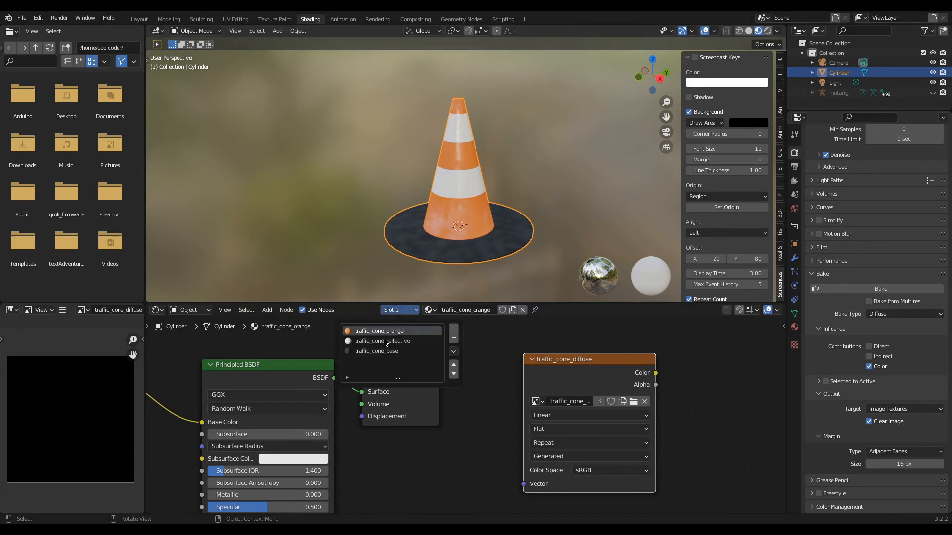
{"action": "left_click", "coordinate": [385, 344]}
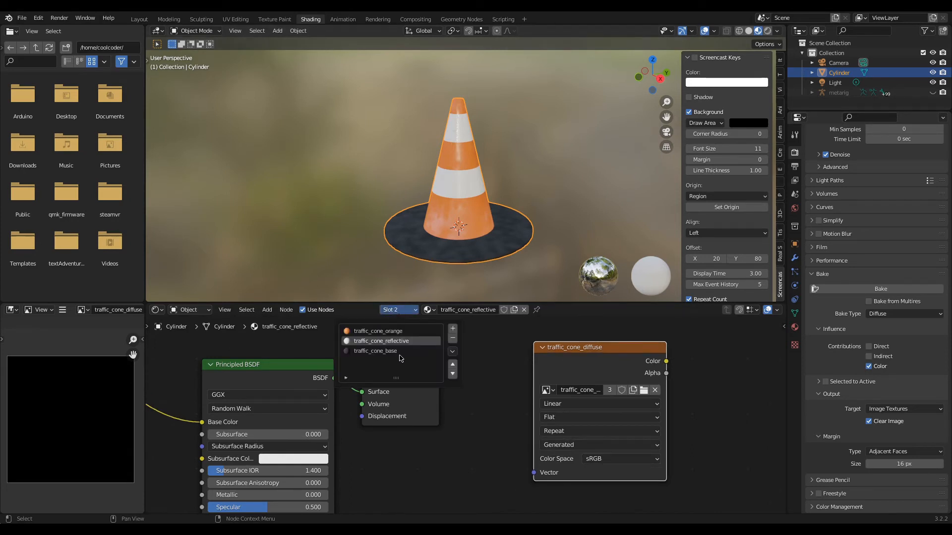
{"action": "left_click", "coordinate": [399, 312]}
{"action": "left_click", "coordinate": [377, 351]}
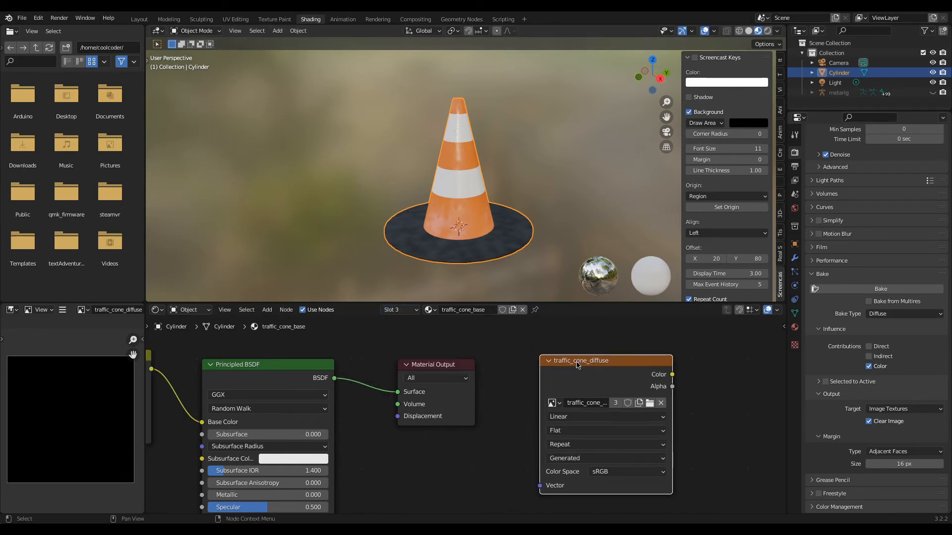
{"action": "left_click", "coordinate": [403, 312]}
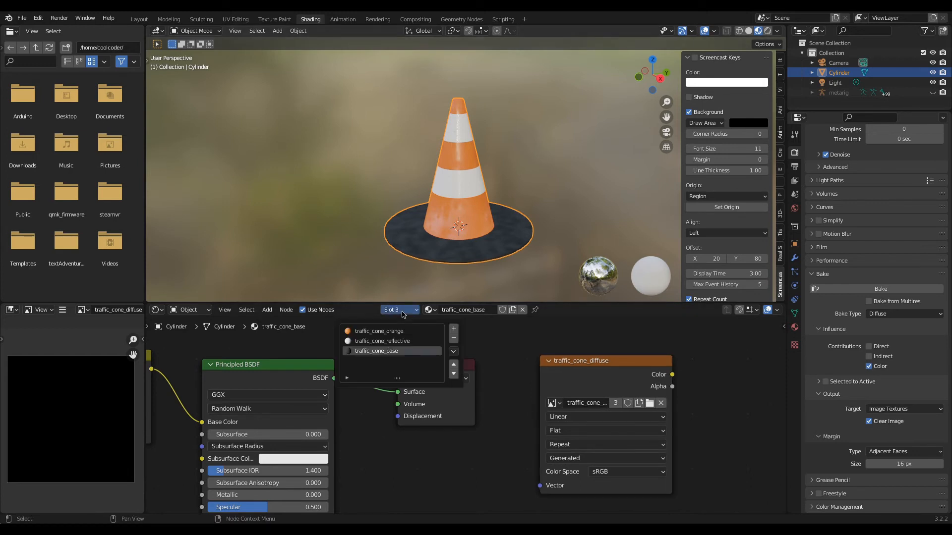
{"action": "left_click", "coordinate": [560, 374]}
Return to the traffic_cone_orange material and bake the cone's diffuse color into the traffic_cone_diffuse image.
{"action": "left_click", "coordinate": [408, 310]}
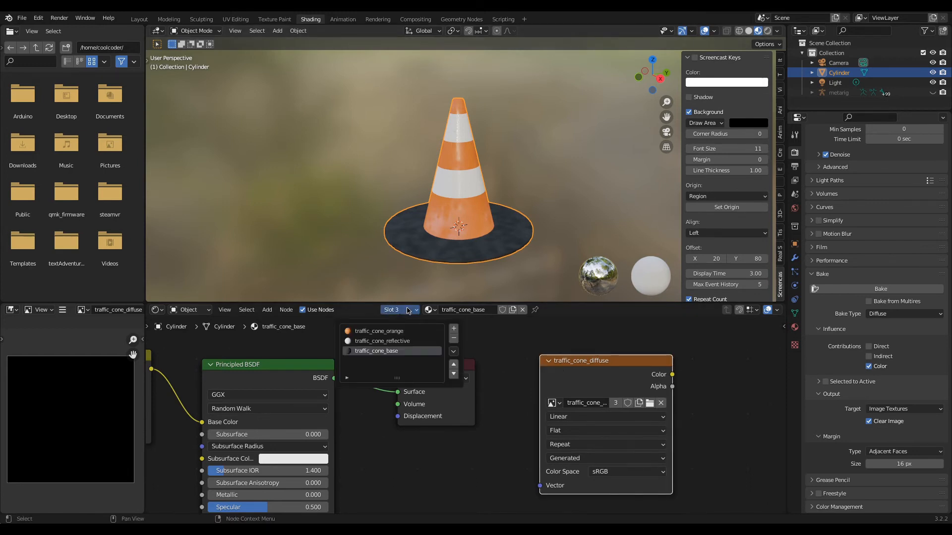
{"action": "left_click", "coordinate": [383, 331]}
{"action": "left_click", "coordinate": [873, 289]}
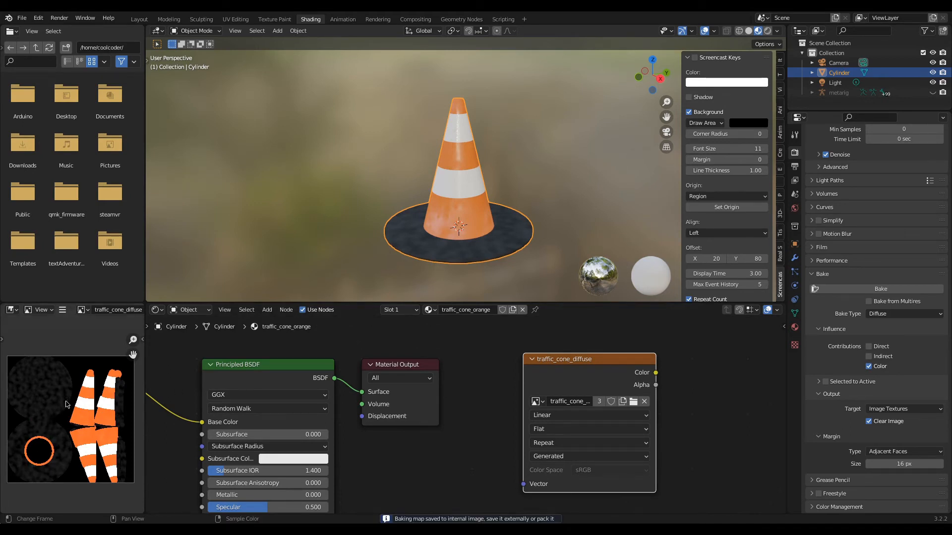
Examine the baked traffic_cone_diffuse image up close, including the cone stripes and the base areas.
{"action": "scroll", "coordinate": [69, 402], "scroll_direction": "up", "scroll_amount": 4}
{"action": "middle_click_drag", "start_coordinate": [66, 401], "coordinate": [52, 485]}
{"action": "middle_click_drag", "start_coordinate": [85, 418], "coordinate": [3, 367]}
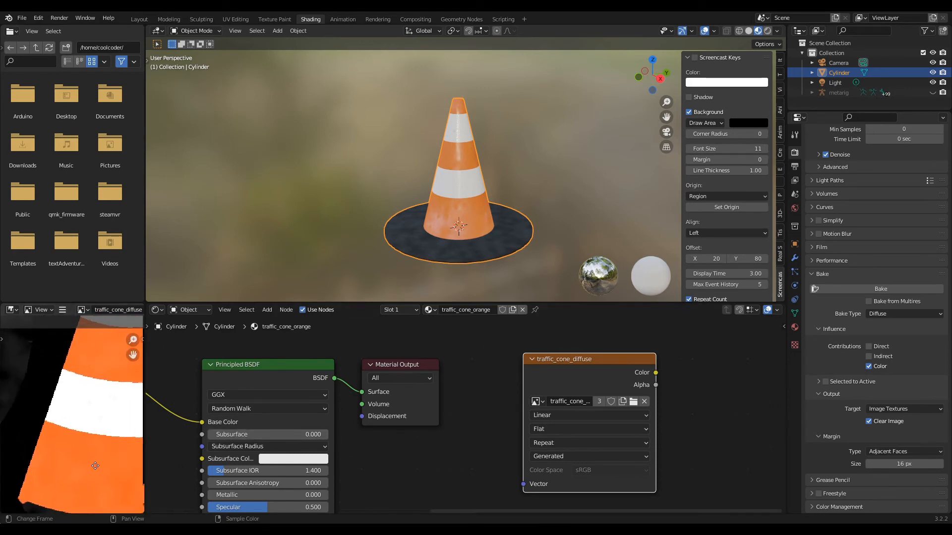
{"action": "scroll", "coordinate": [104, 400], "scroll_direction": "down", "scroll_amount": 4}
{"action": "middle_click_drag", "start_coordinate": [91, 490], "coordinate": [114, 482]}
{"action": "scroll", "coordinate": [41, 436], "scroll_direction": "down", "scroll_amount": 2}
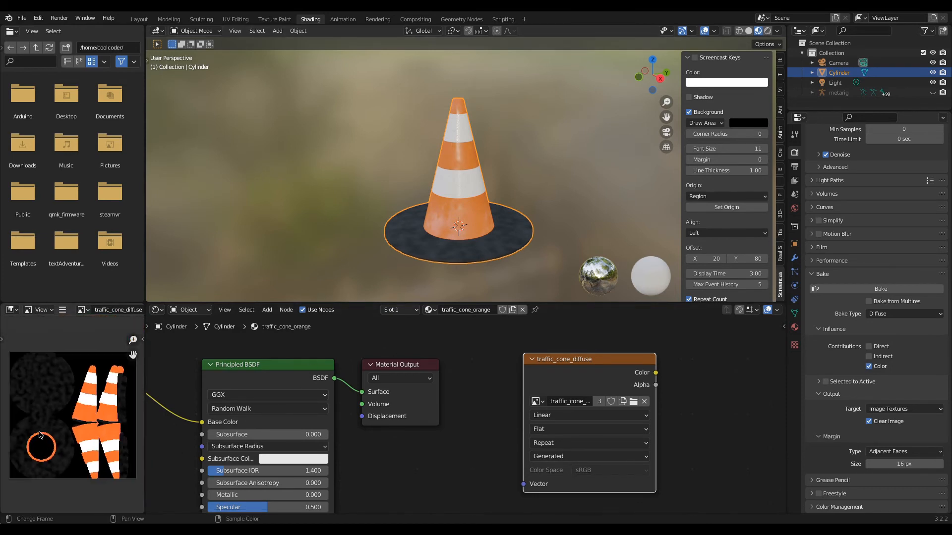
{"action": "scroll", "coordinate": [44, 433], "scroll_direction": "up", "scroll_amount": 1}
{"action": "scroll", "coordinate": [46, 432], "scroll_direction": "down", "scroll_amount": 1}
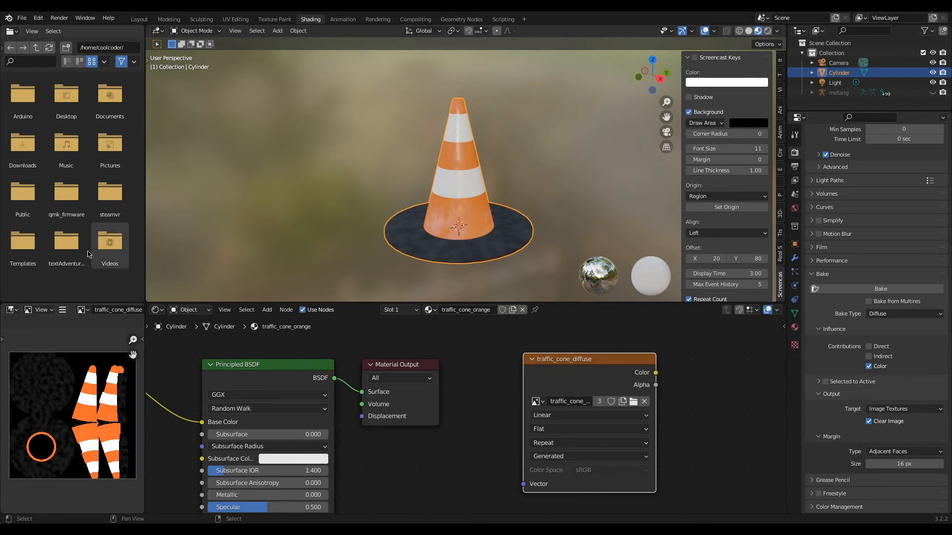
Save the baked traffic_cone_diffuse image as an external file.
{"action": "left_click", "coordinate": [62, 311]}
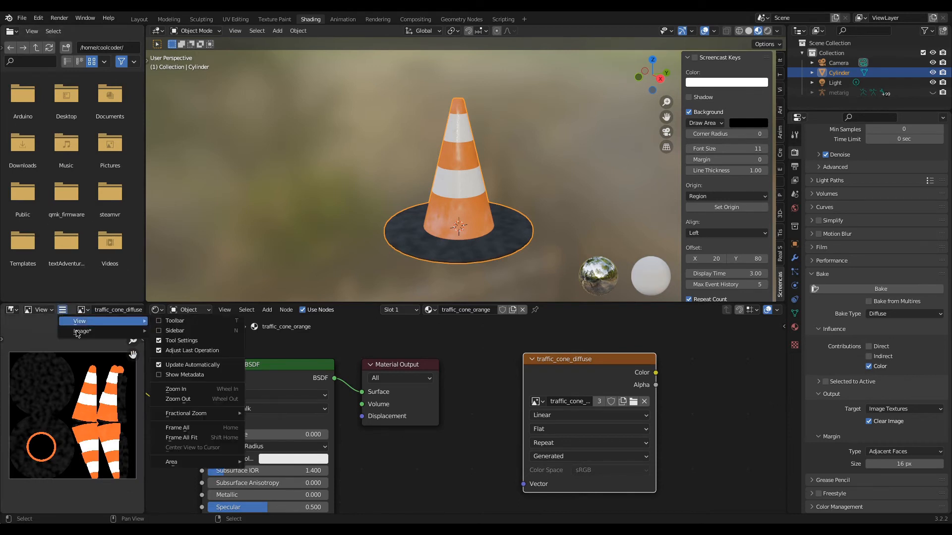
{"action": "mouse_move", "coordinate": [134, 330]}
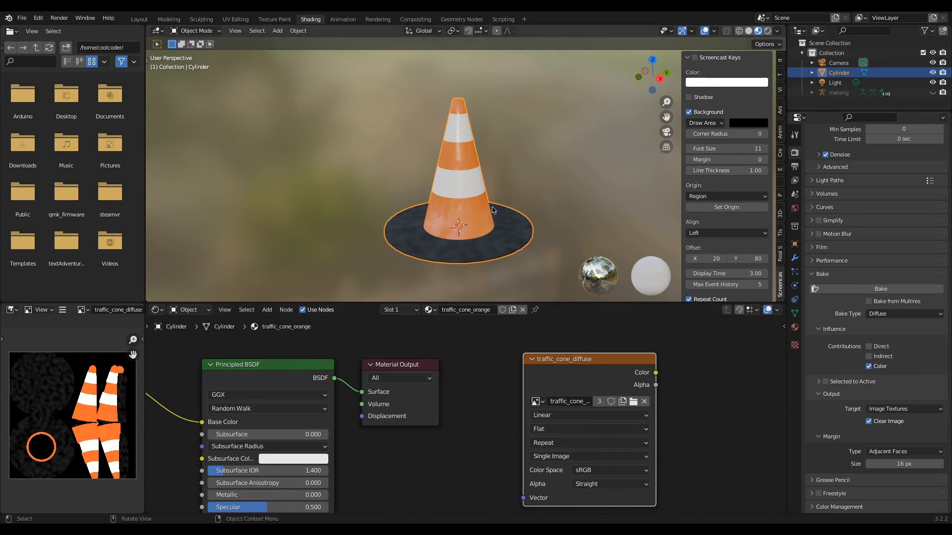
{"action": "scroll", "coordinate": [448, 184], "scroll_direction": "up", "scroll_amount": 5}
{"action": "scroll", "coordinate": [447, 191], "scroll_direction": "down", "scroll_amount": 5}
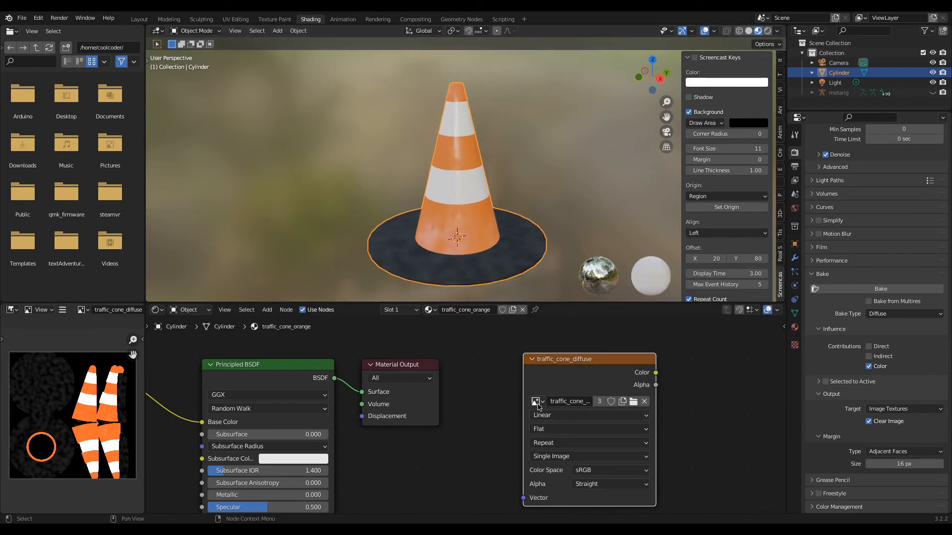
Create a new image named traffic_cone_roughness in the traffic_cone_orange material's image texture node.
{"action": "left_click", "coordinate": [623, 403]}
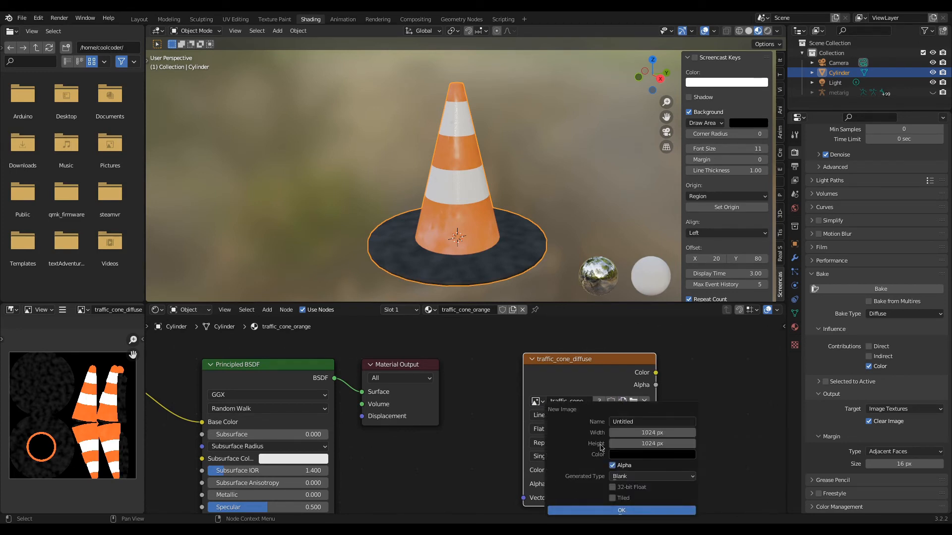
{"action": "left_click", "coordinate": [622, 421]}
{"action": "type", "text": "traffic_cone_roughness"}
{"action": "left_click", "coordinate": [622, 511]}
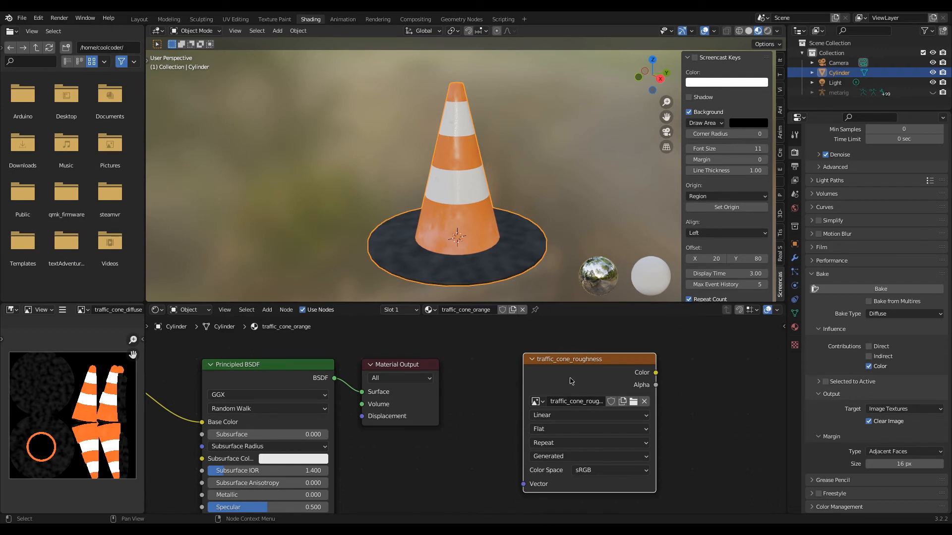
Assign the traffic_cone_roughness image to the image texture nodes of the traffic_cone_reflective and traffic_cone_base materials.
{"action": "left_click", "coordinate": [404, 311]}
{"action": "left_click", "coordinate": [382, 341]}
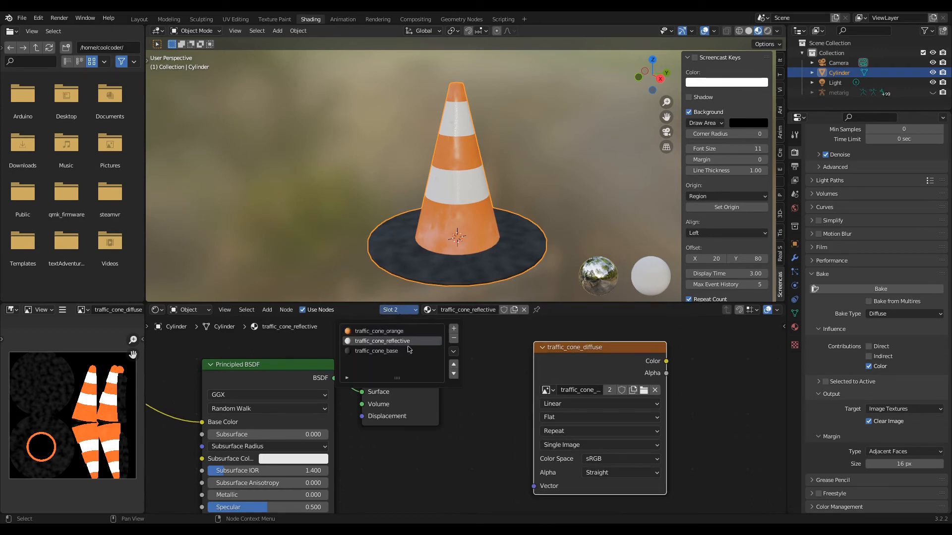
{"action": "left_click", "coordinate": [546, 391]}
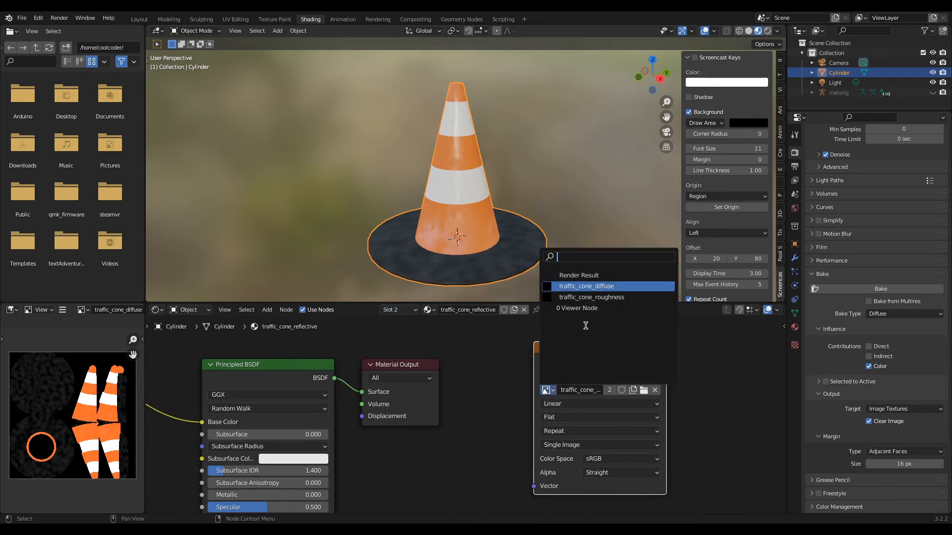
{"action": "left_click", "coordinate": [602, 297]}
{"action": "left_click", "coordinate": [397, 310]}
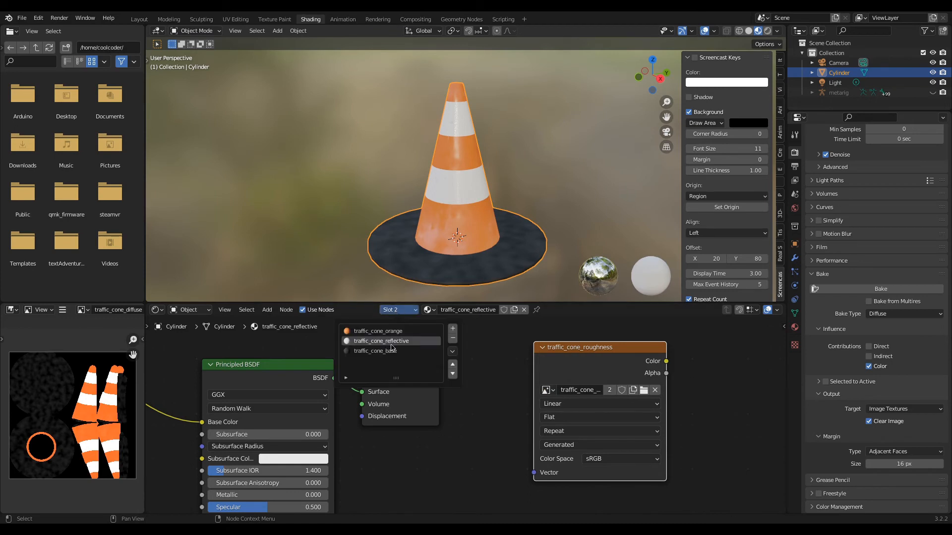
{"action": "left_click", "coordinate": [391, 353]}
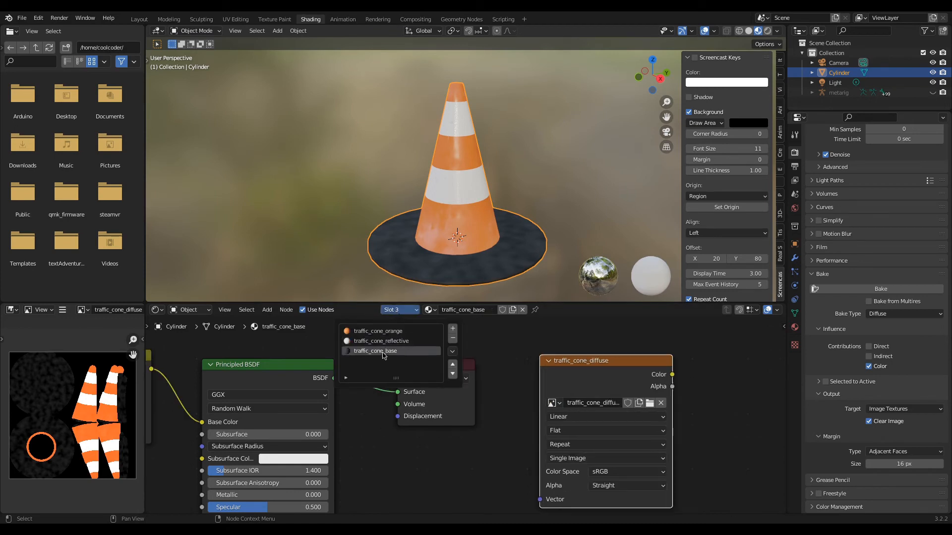
{"action": "left_click", "coordinate": [553, 403]}
{"action": "left_click", "coordinate": [597, 308]}
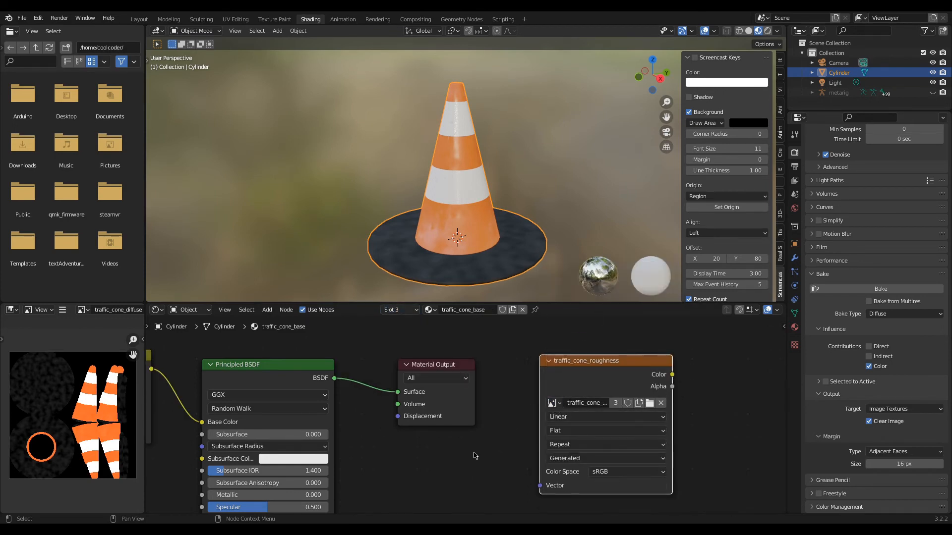
Return to the traffic_cone_orange material and display the traffic_cone_roughness image in the image editor.
{"action": "left_click", "coordinate": [392, 310]}
{"action": "left_click", "coordinate": [395, 342]}
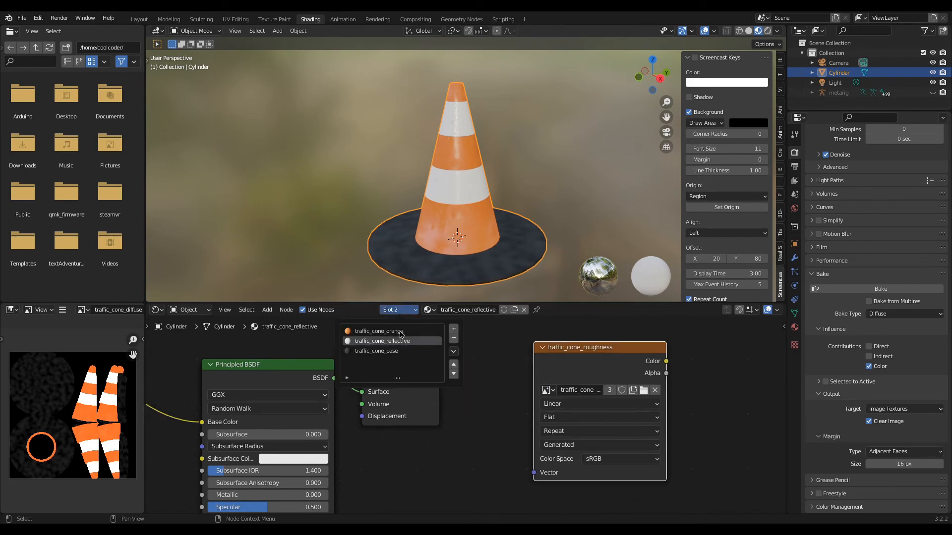
{"action": "left_click", "coordinate": [391, 331]}
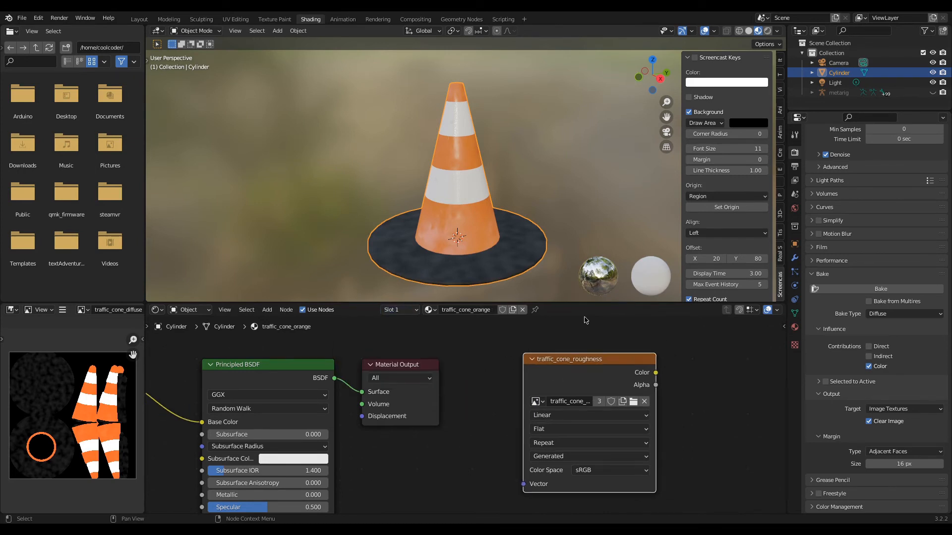
{"action": "left_click", "coordinate": [82, 310]}
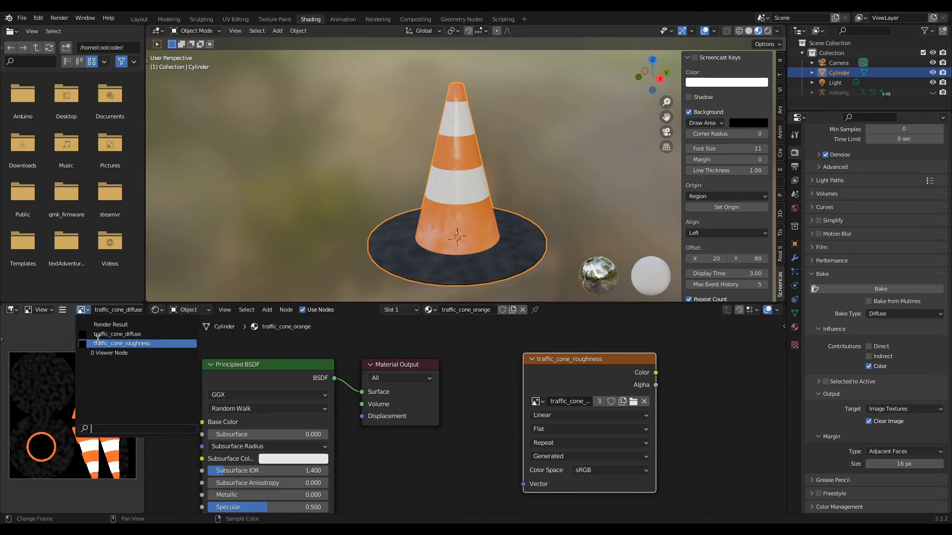
{"action": "left_click", "coordinate": [122, 343]}
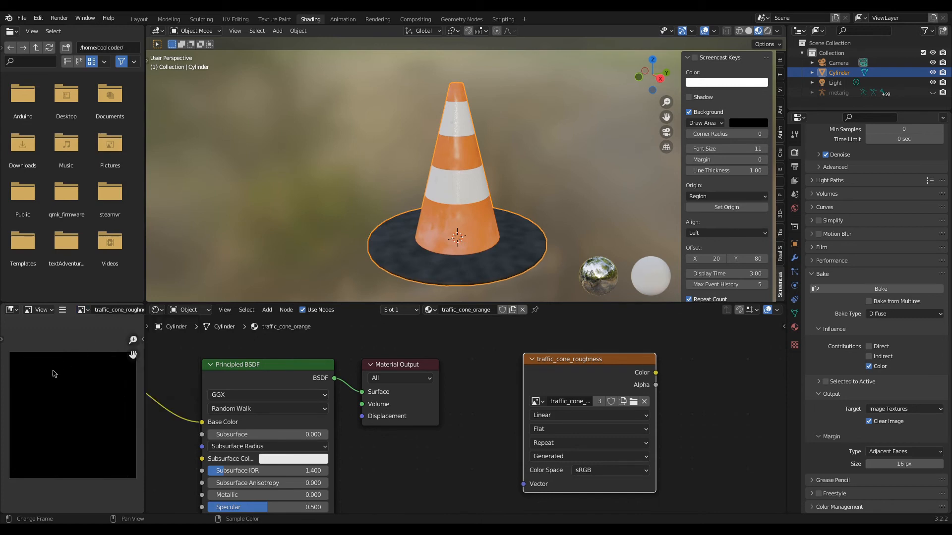
Set the bake type to Roughness and bake the cone's roughness into the traffic_cone_roughness image.
{"action": "left_click", "coordinate": [895, 316]}
{"action": "left_click", "coordinate": [881, 391]}
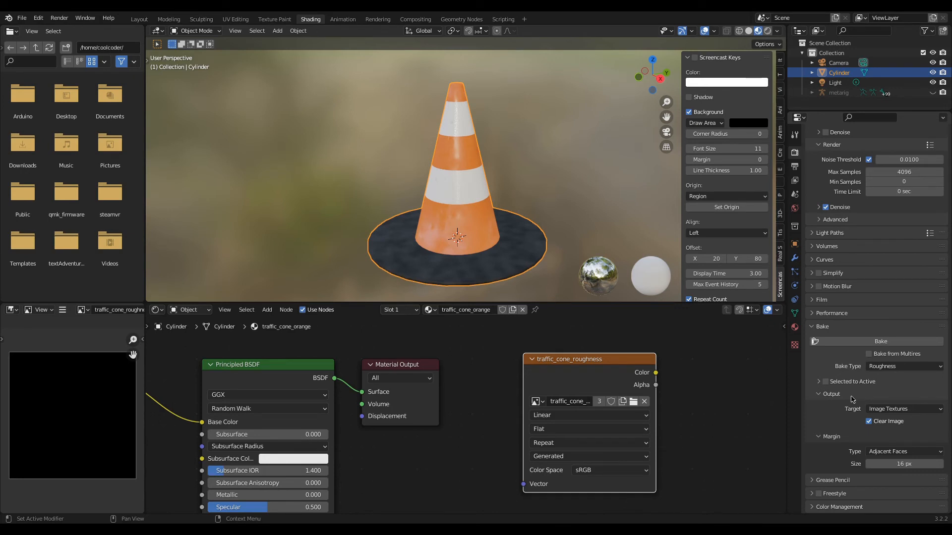
{"action": "left_click", "coordinate": [857, 344]}
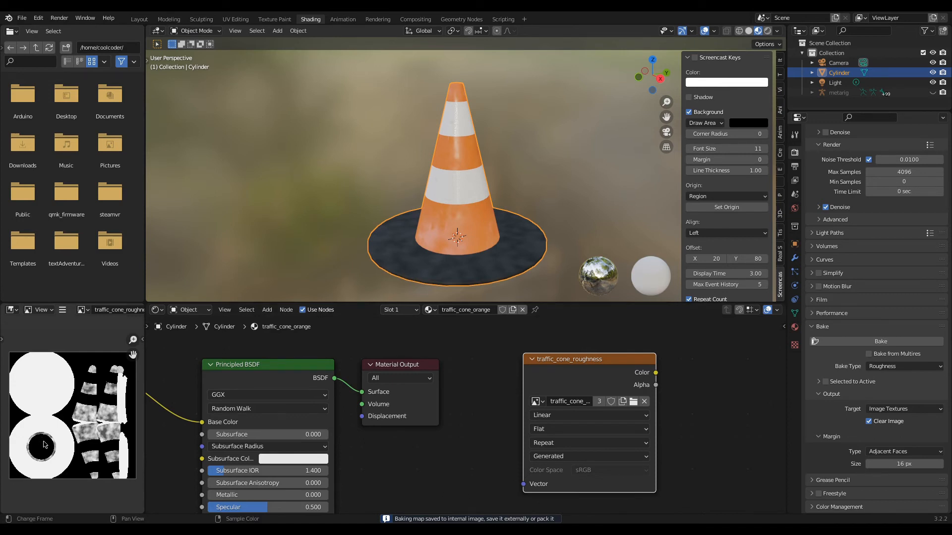
Examine the baked traffic_cone_roughness image up close, including the base circles and cone stripes, and compare it with the cone model.
{"action": "scroll", "coordinate": [43, 444], "scroll_direction": "up", "scroll_amount": 5}
{"action": "middle_click_drag", "start_coordinate": [60, 441], "coordinate": [40, 357]}
{"action": "scroll", "coordinate": [73, 376], "scroll_direction": "down", "scroll_amount": 3}
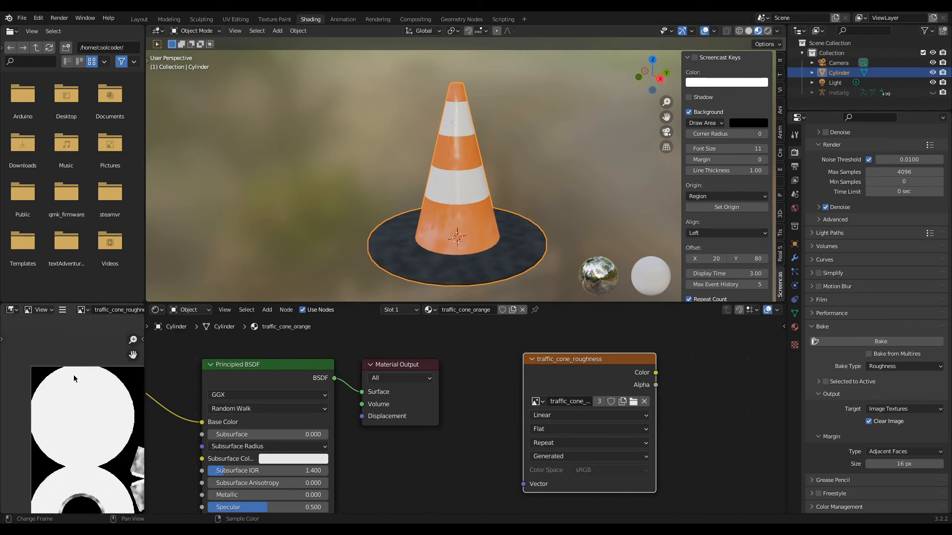
{"action": "middle_click_drag", "start_coordinate": [79, 433], "coordinate": [15, 400]}
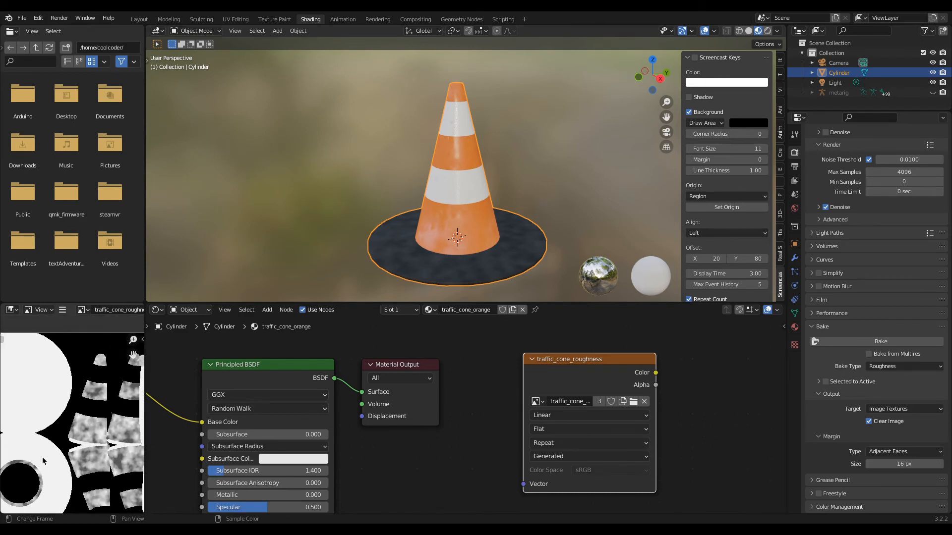
{"action": "middle_click_drag", "start_coordinate": [43, 460], "coordinate": [82, 396]}
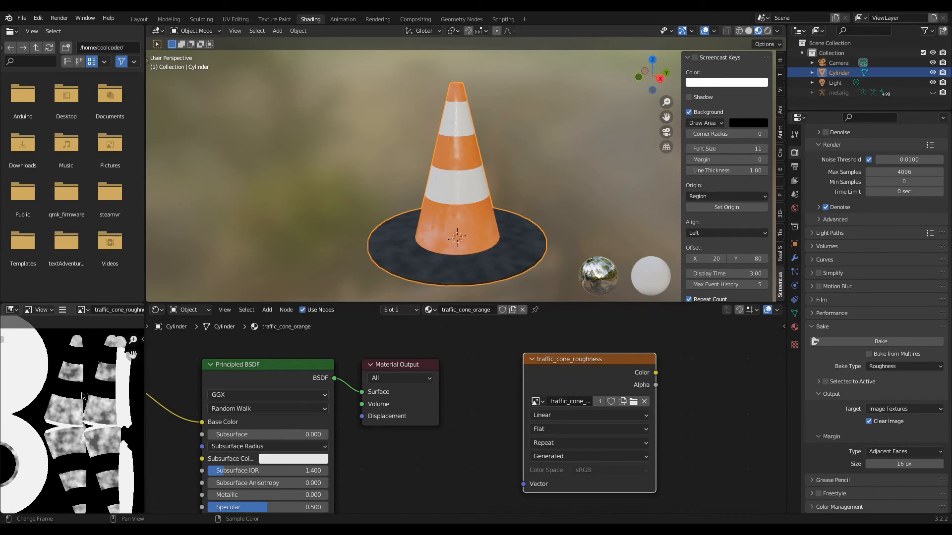
{"action": "scroll", "coordinate": [63, 436], "scroll_direction": "up", "scroll_amount": 5}
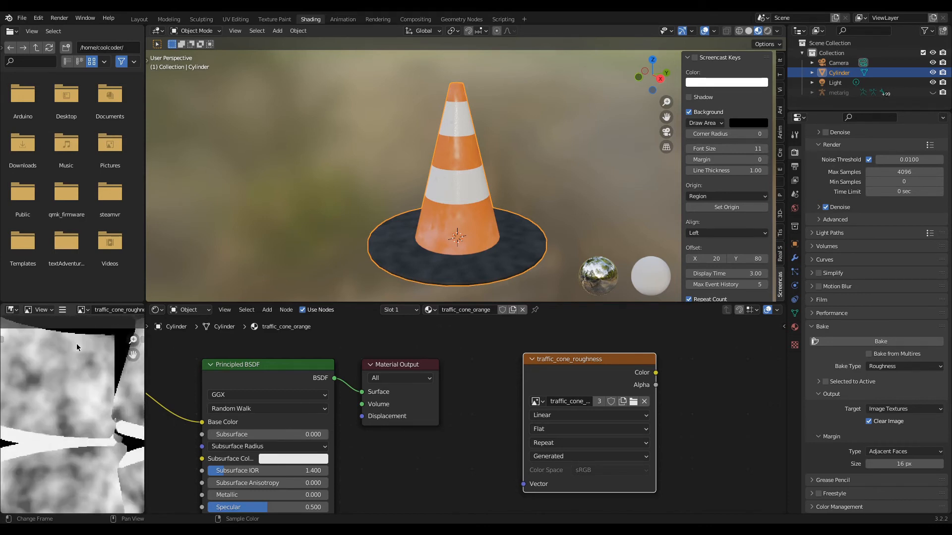
{"action": "middle_click_drag", "start_coordinate": [97, 432], "coordinate": [85, 513]}
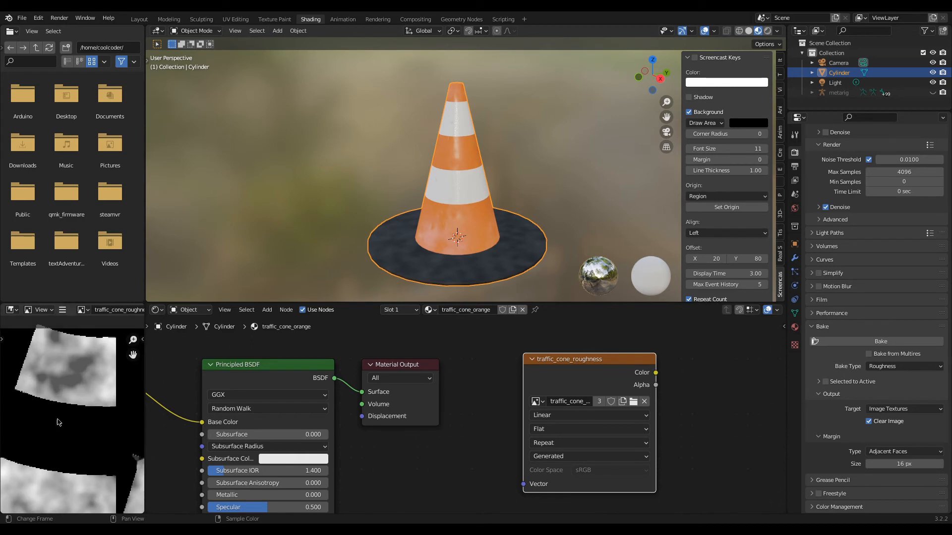
{"action": "scroll", "coordinate": [391, 230], "scroll_direction": "up", "scroll_amount": 3}
{"action": "middle_click_drag", "start_coordinate": [404, 212], "coordinate": [407, 186]}
{"action": "scroll", "coordinate": [50, 405], "scroll_direction": "down", "scroll_amount": 4}
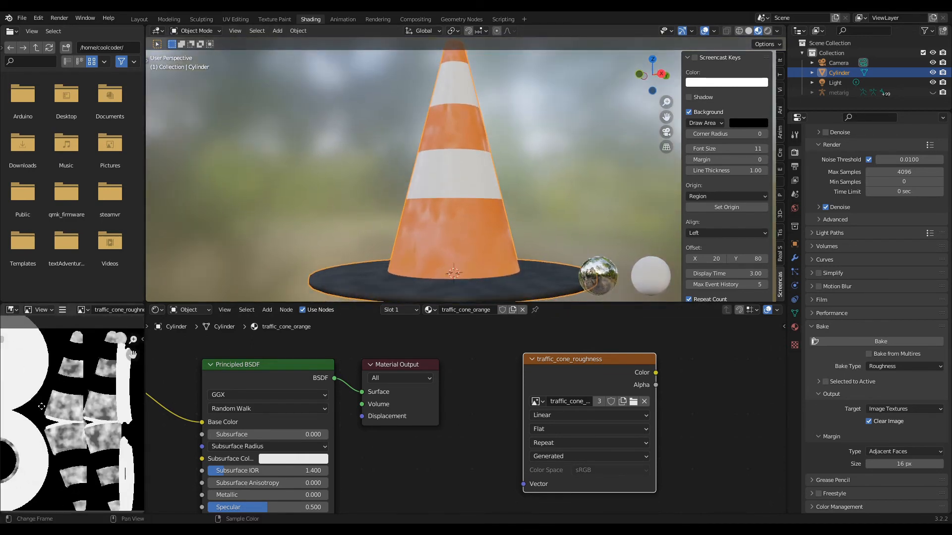
Save the baked traffic_cone_roughness image as an external file.
{"action": "left_click", "coordinate": [62, 310]}
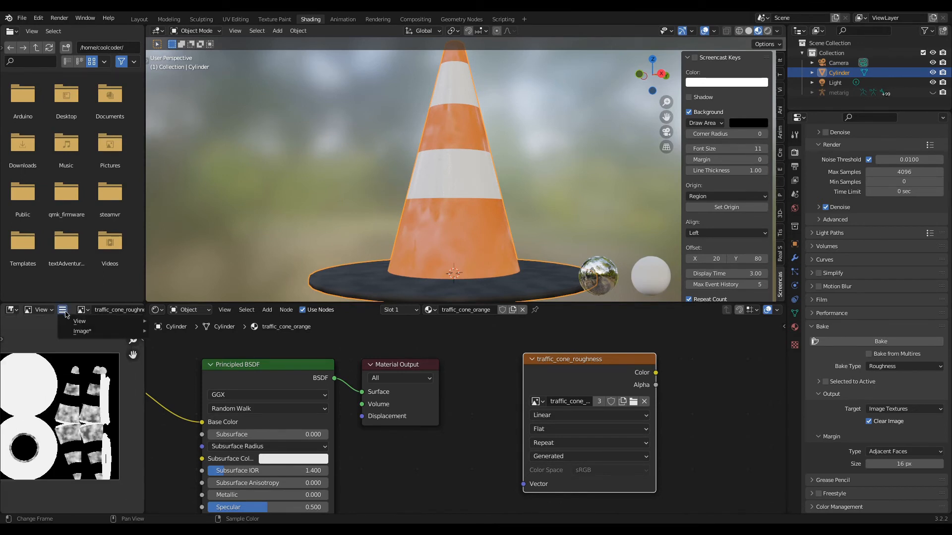
{"action": "mouse_move", "coordinate": [79, 325]}
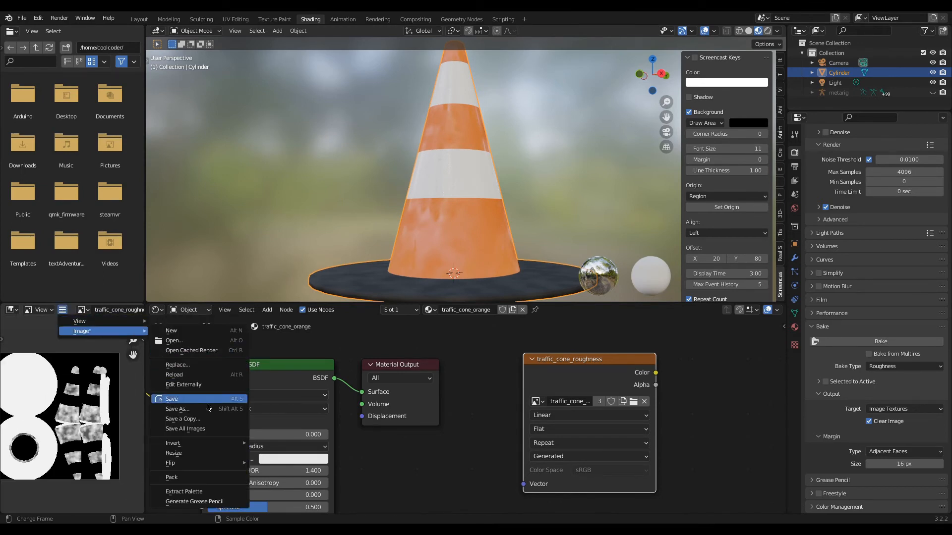
{"action": "left_click", "coordinate": [193, 414]}
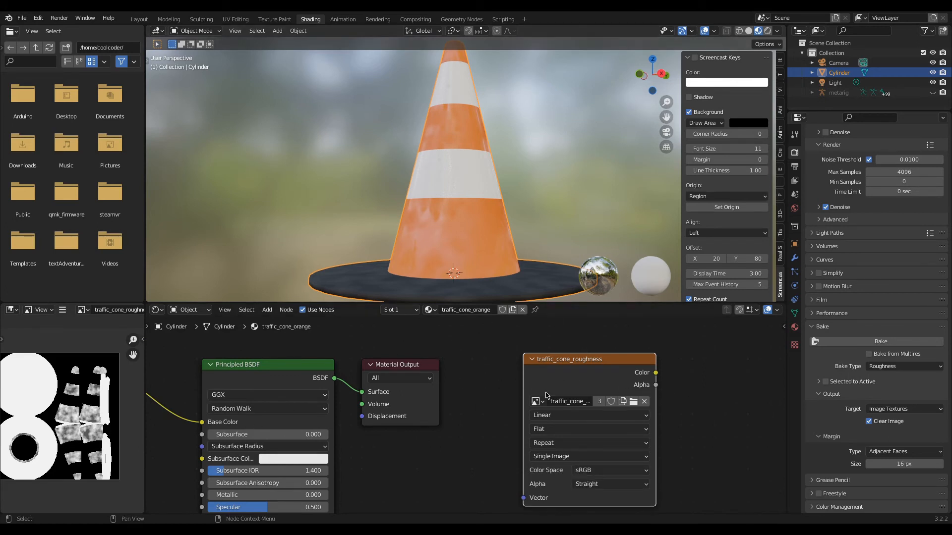
Create a new image named traffic_cone_normals in the traffic_cone_orange material's image texture node.
{"action": "middle_click_drag", "start_coordinate": [505, 406], "coordinate": [500, 415]}
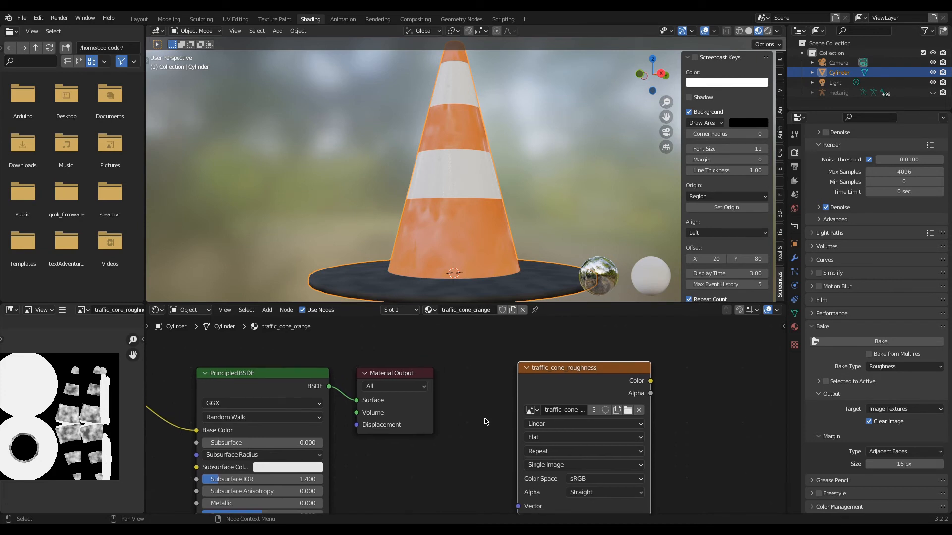
{"action": "left_click", "coordinate": [619, 411]}
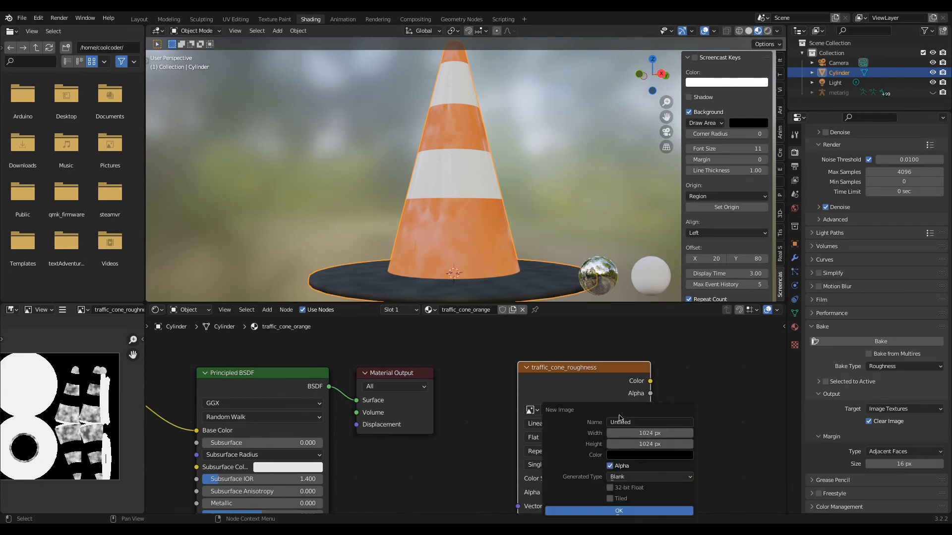
{"action": "left_click", "coordinate": [621, 422]}
{"action": "type", "text": "trac"}
{"action": "type", "text": "fic_cone_normals"}
{"action": "left_click", "coordinate": [556, 511]}
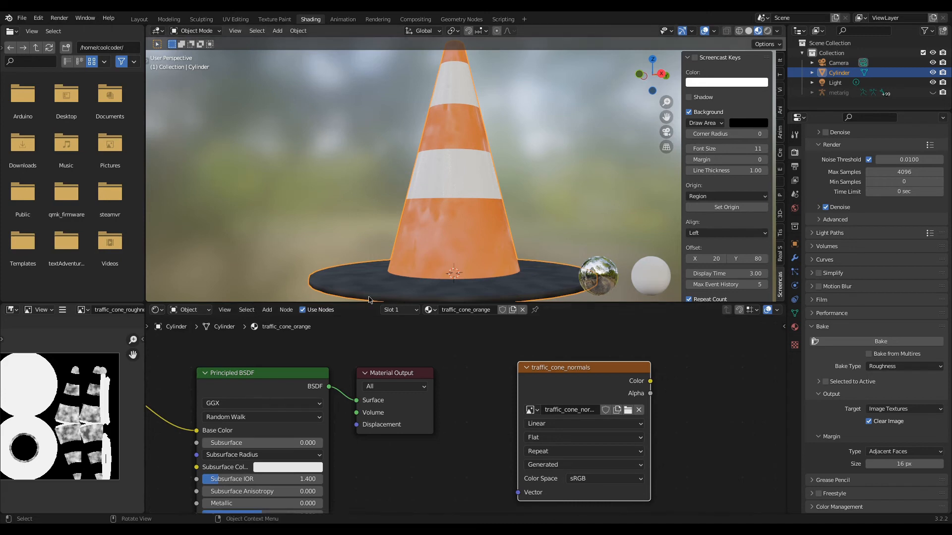
Assign the traffic_cone_normals image to the image texture nodes of the traffic_cone_reflective and traffic_cone_base materials.
{"action": "left_click", "coordinate": [402, 311]}
{"action": "left_click", "coordinate": [388, 345]}
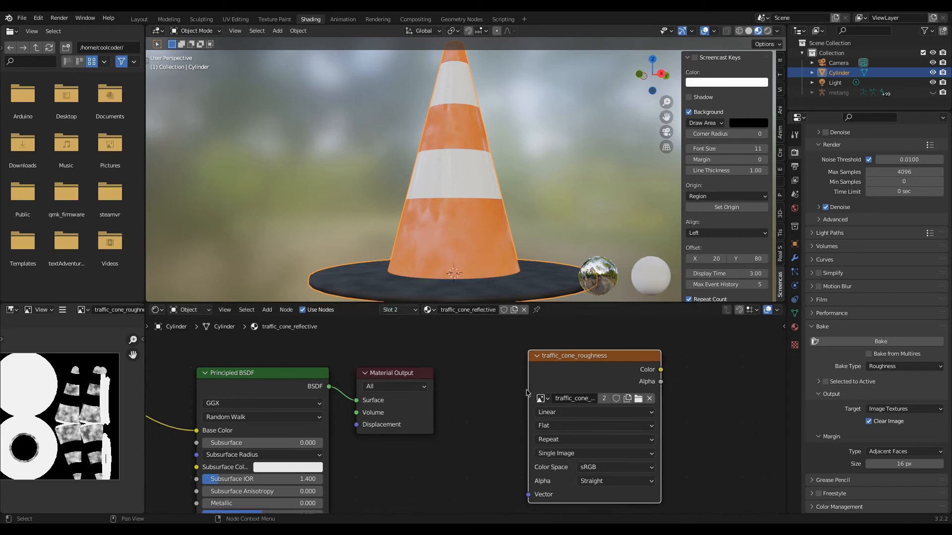
{"action": "left_click", "coordinate": [540, 398]}
{"action": "left_click", "coordinate": [597, 307]}
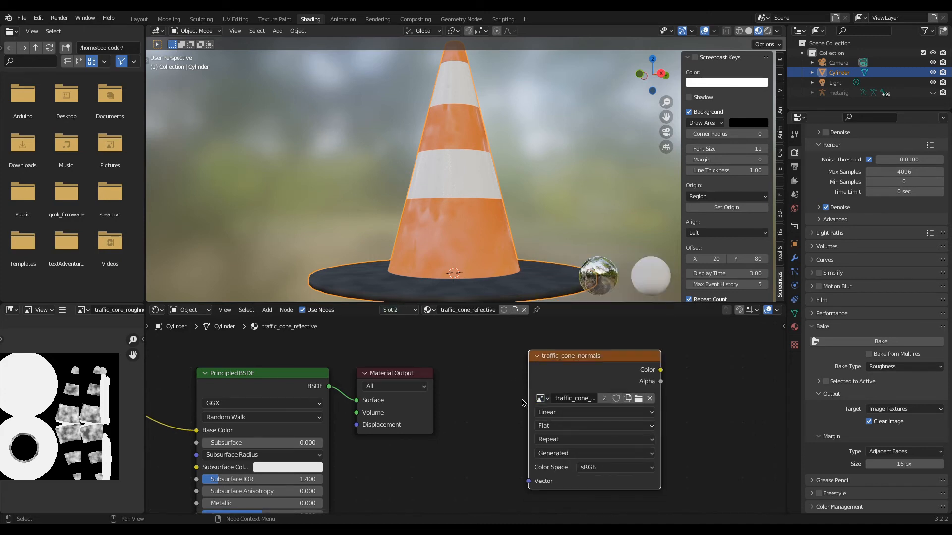
{"action": "left_click", "coordinate": [401, 311]}
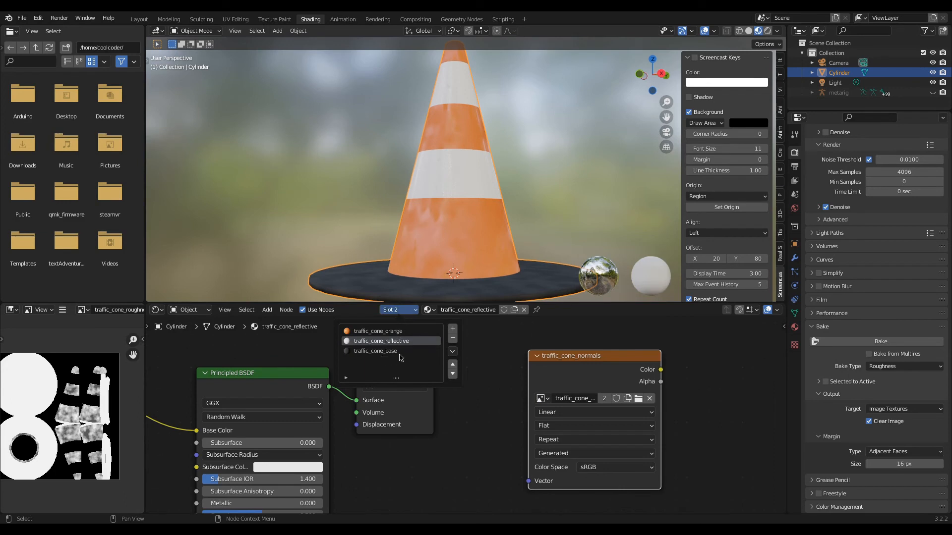
{"action": "left_click", "coordinate": [399, 352]}
{"action": "left_click", "coordinate": [545, 412]}
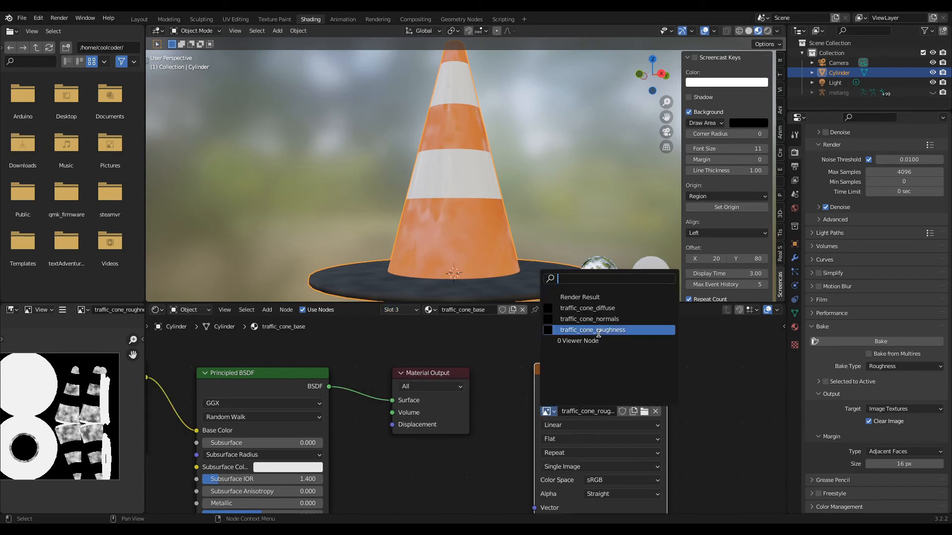
{"action": "left_click", "coordinate": [546, 411]}
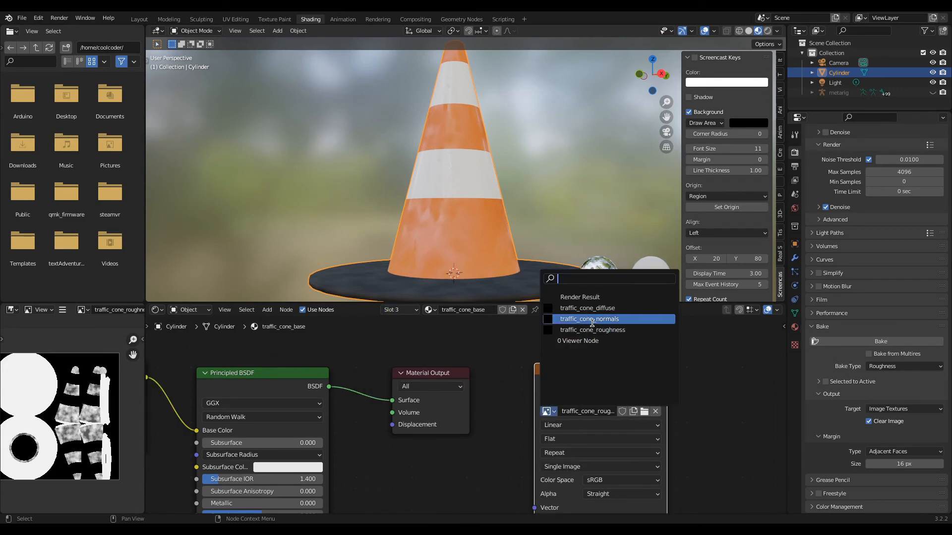
{"action": "left_click", "coordinate": [575, 317]}
Check that the image texture nodes of the traffic_cone_reflective and traffic_cone_orange materials use the traffic_cone_normals image.
{"action": "left_click", "coordinate": [392, 310]}
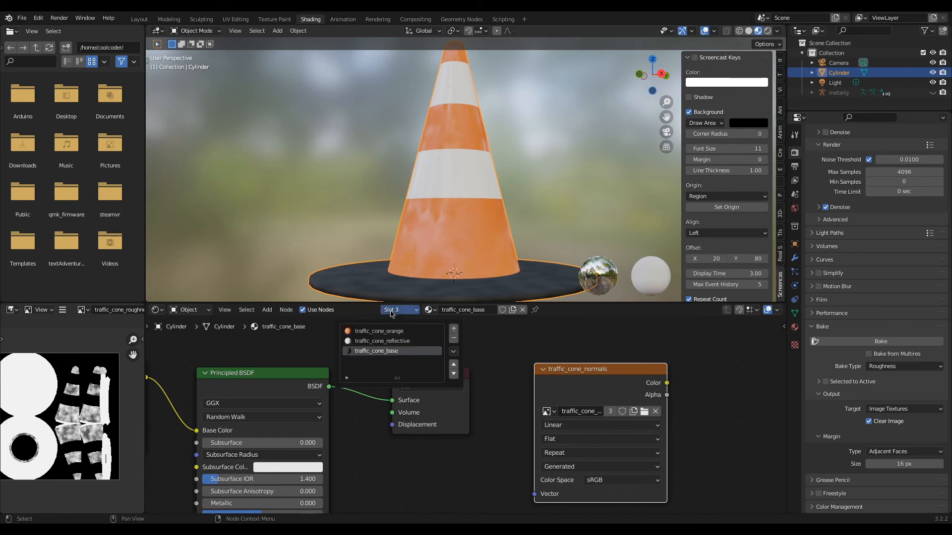
{"action": "left_click", "coordinate": [370, 341]}
{"action": "left_click", "coordinate": [542, 399]}
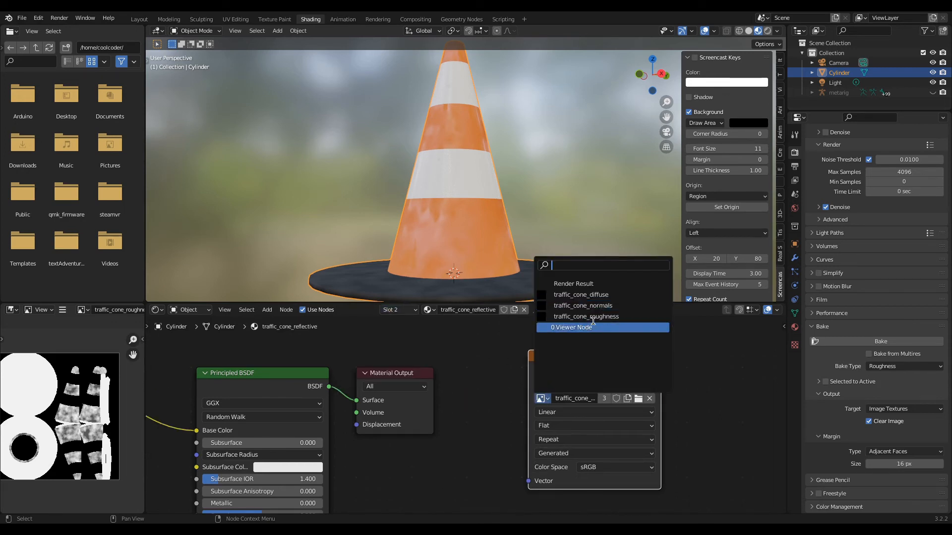
{"action": "left_click", "coordinate": [585, 306]}
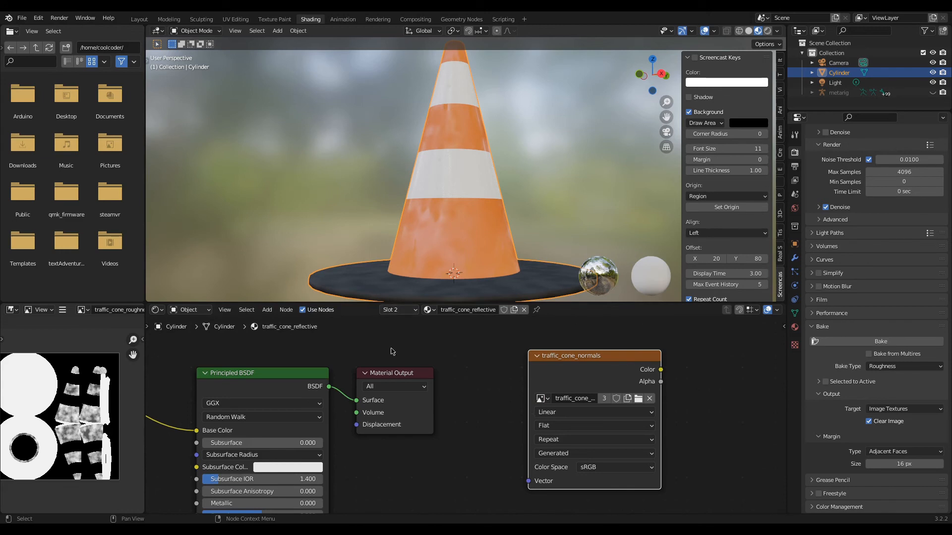
{"action": "left_click", "coordinate": [402, 311]}
{"action": "left_click", "coordinate": [388, 331]}
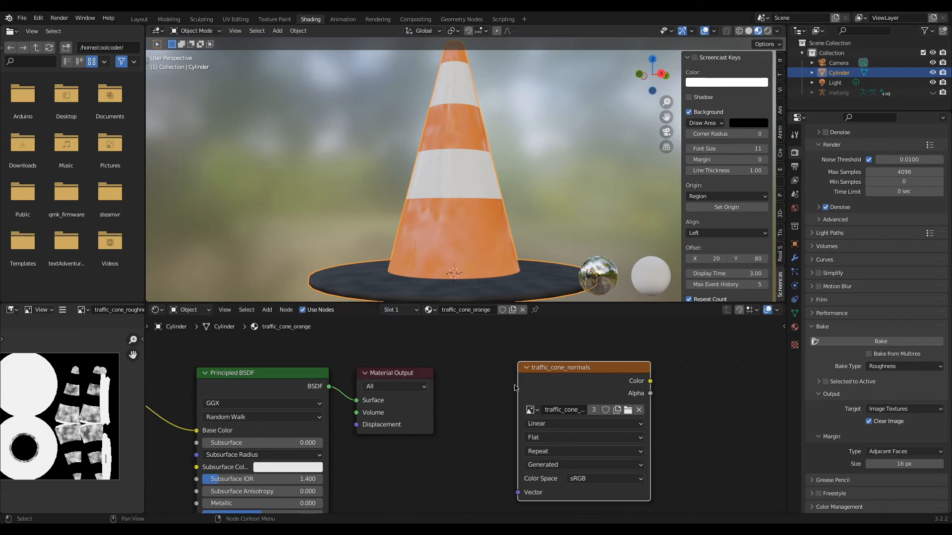
{"action": "left_click", "coordinate": [530, 409]}
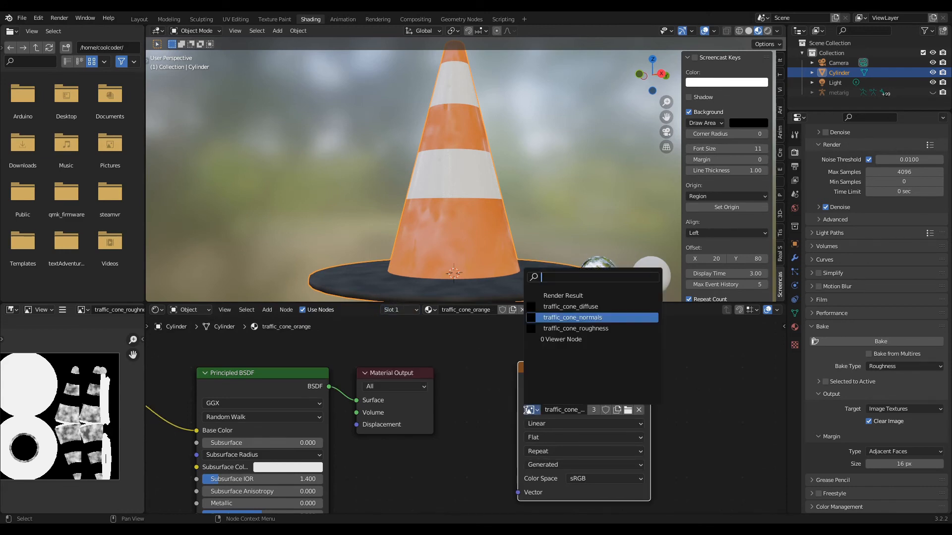
{"action": "left_click", "coordinate": [577, 319]}
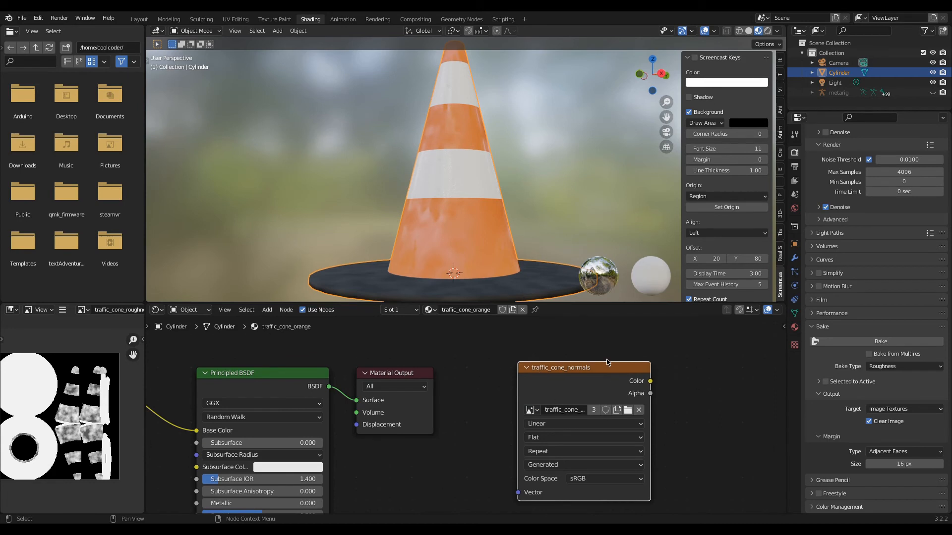
Set the bake type to Normal and bake the cone's normals into the traffic_cone_normals image.
{"action": "left_click", "coordinate": [887, 366]}
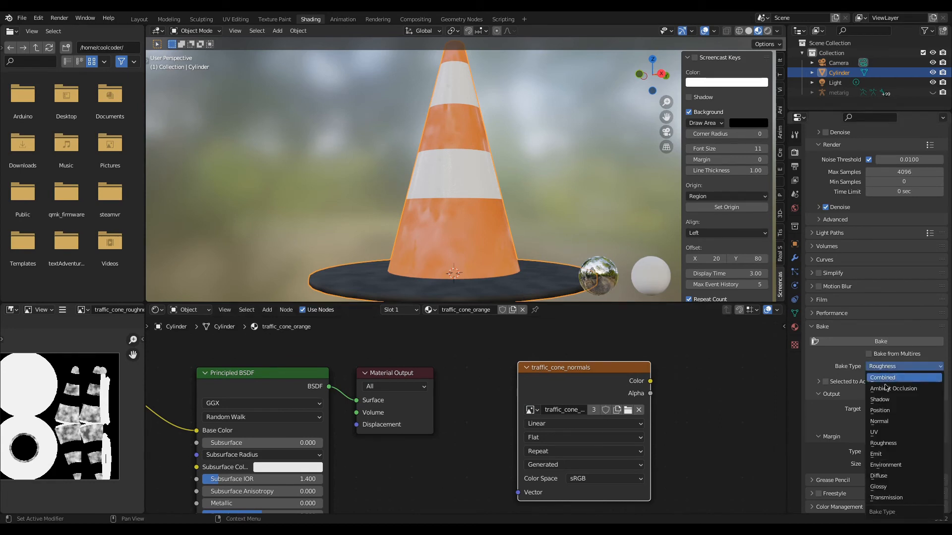
{"action": "left_click", "coordinate": [885, 421]}
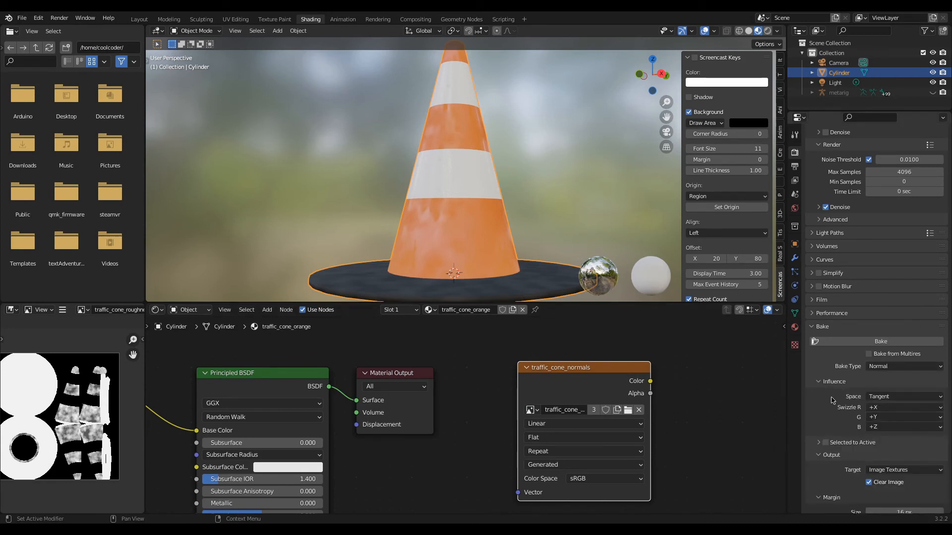
{"action": "left_click", "coordinate": [871, 342]}
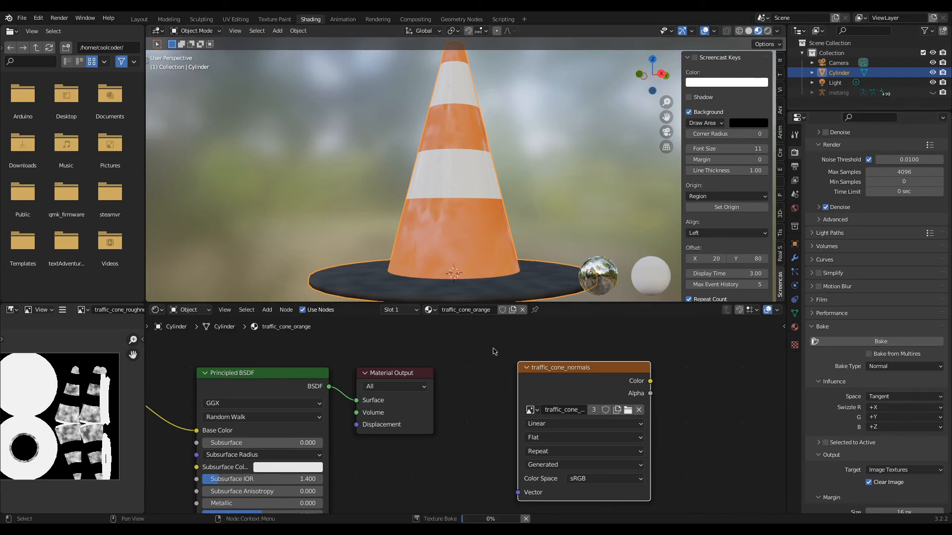
Display the baked traffic_cone_normals image in a widened image editor and compare its surface detail with the cone's white stripe.
{"action": "left_click", "coordinate": [79, 311]}
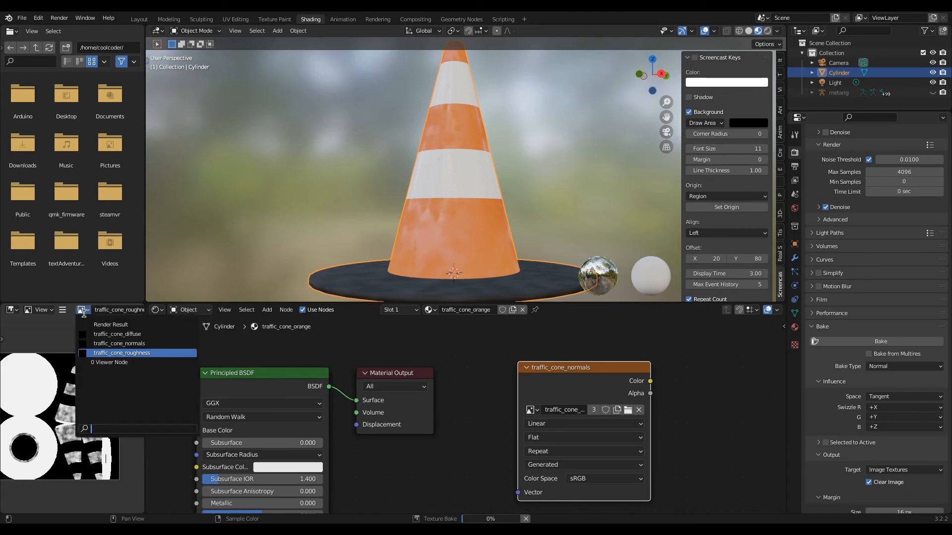
{"action": "left_click", "coordinate": [103, 341]}
{"action": "scroll", "coordinate": [50, 407], "scroll_direction": "down", "scroll_amount": 1}
{"action": "middle_click_drag", "start_coordinate": [52, 407], "coordinate": [66, 397]}
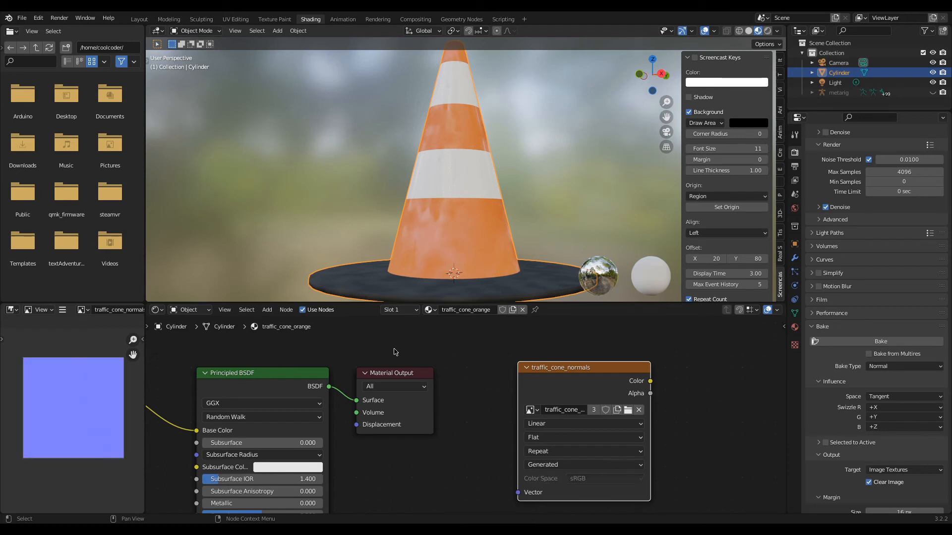
{"action": "scroll", "coordinate": [85, 439], "scroll_direction": "up", "scroll_amount": 3}
{"action": "scroll", "coordinate": [86, 426], "scroll_direction": "up", "scroll_amount": 1}
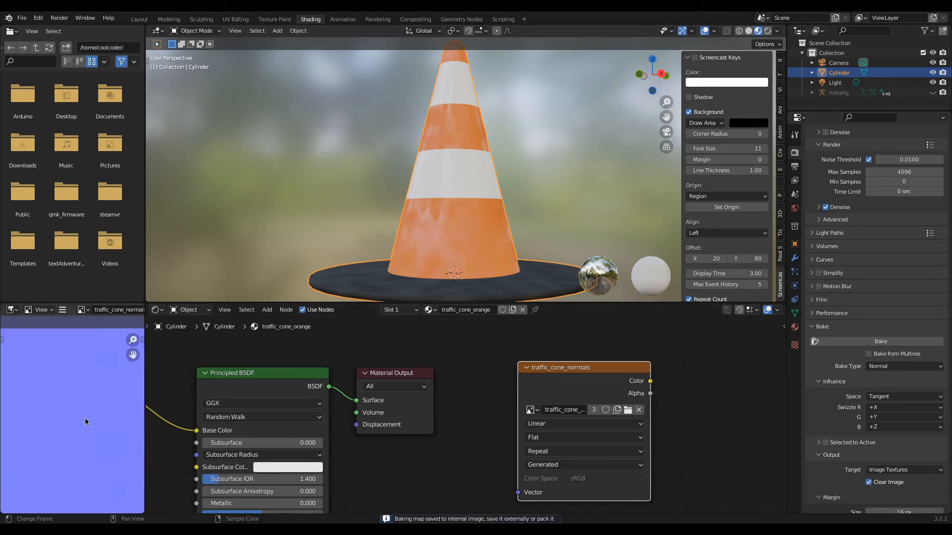
{"action": "scroll", "coordinate": [56, 416], "scroll_direction": "down", "scroll_amount": 1}
{"action": "middle_click_drag", "start_coordinate": [68, 409], "coordinate": [74, 437]}
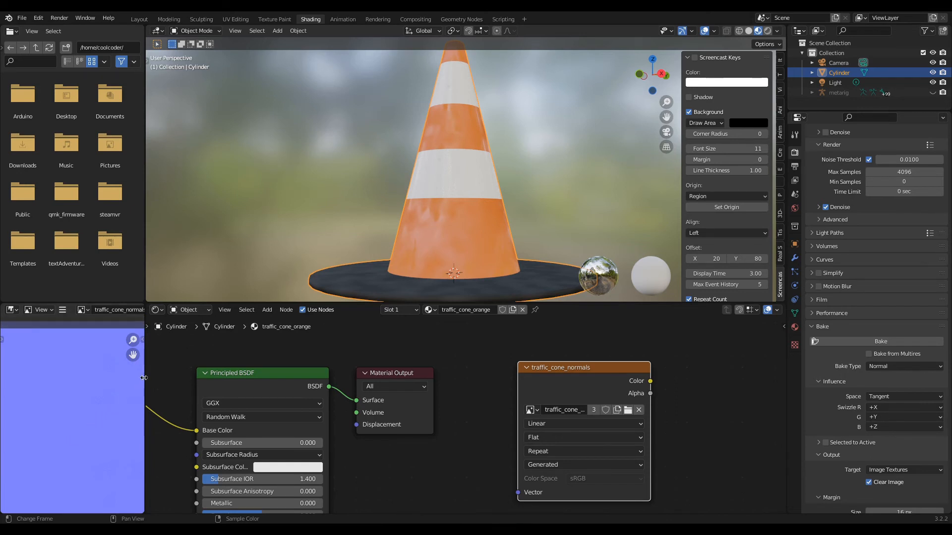
{"action": "left_click_drag", "start_coordinate": [145, 376], "coordinate": [283, 366]}
{"action": "scroll", "coordinate": [119, 423], "scroll_direction": "up", "scroll_amount": 1}
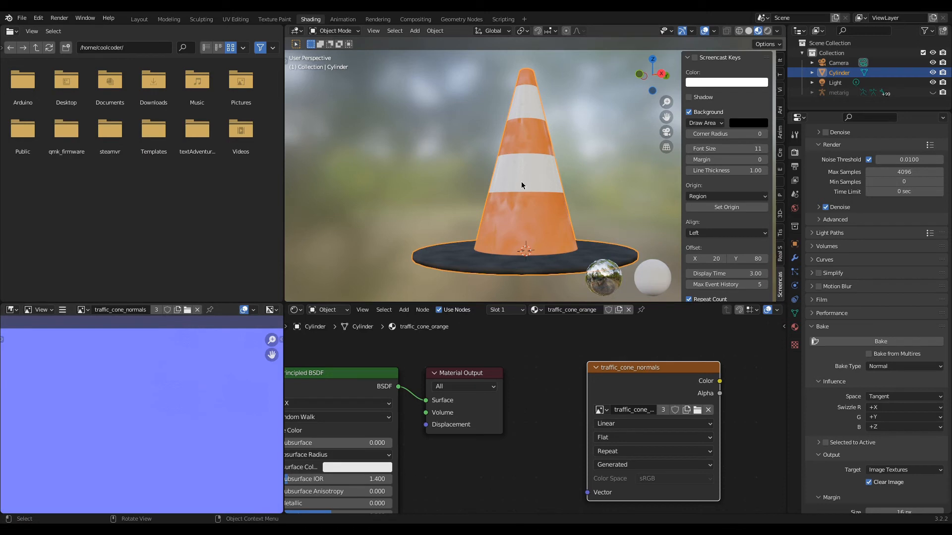
{"action": "scroll", "coordinate": [519, 184], "scroll_direction": "up", "scroll_amount": 5}
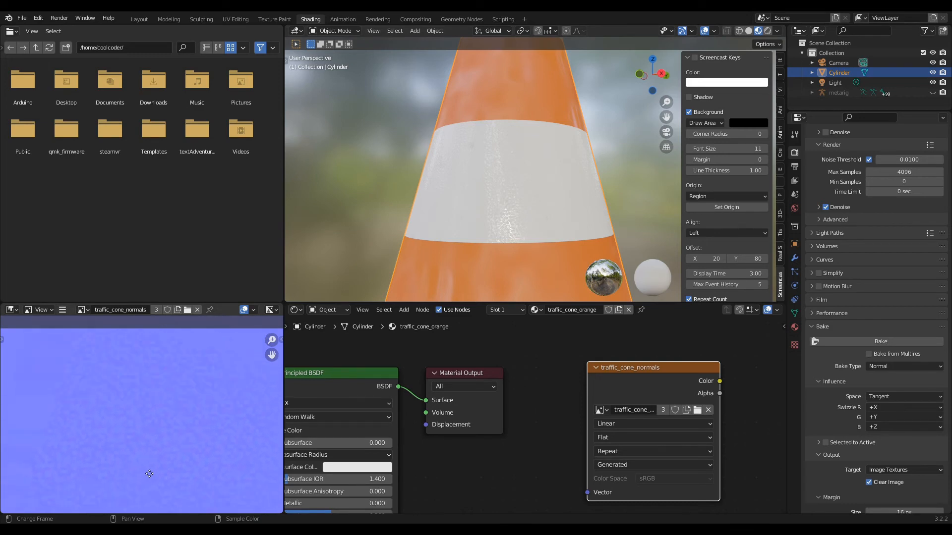
{"action": "scroll", "coordinate": [129, 428], "scroll_direction": "up", "scroll_amount": 7}
{"action": "scroll", "coordinate": [131, 424], "scroll_direction": "down", "scroll_amount": 7}
{"action": "middle_click_drag", "start_coordinate": [132, 425], "coordinate": [183, 386]}
Save the baked traffic_cone_normals image as an external file.
{"action": "left_click", "coordinate": [63, 309]}
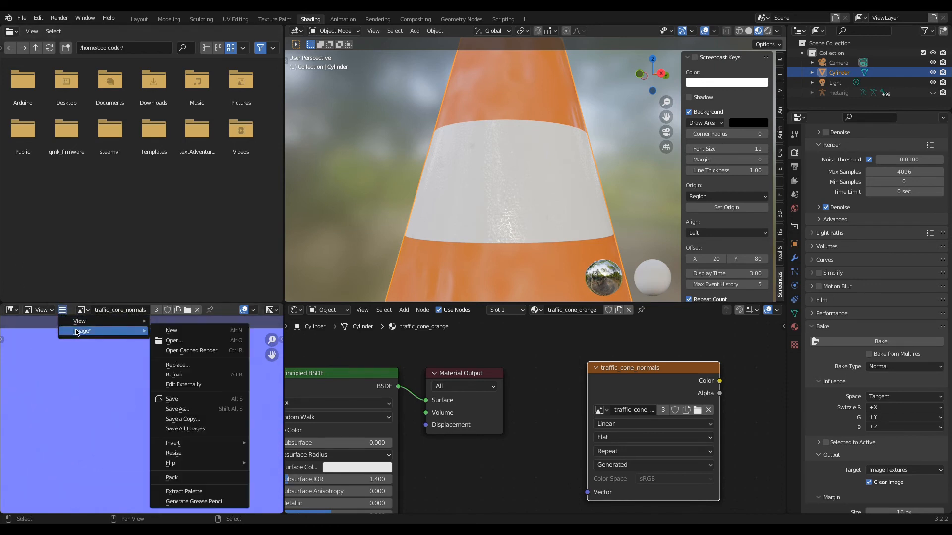
{"action": "mouse_move", "coordinate": [158, 331]}
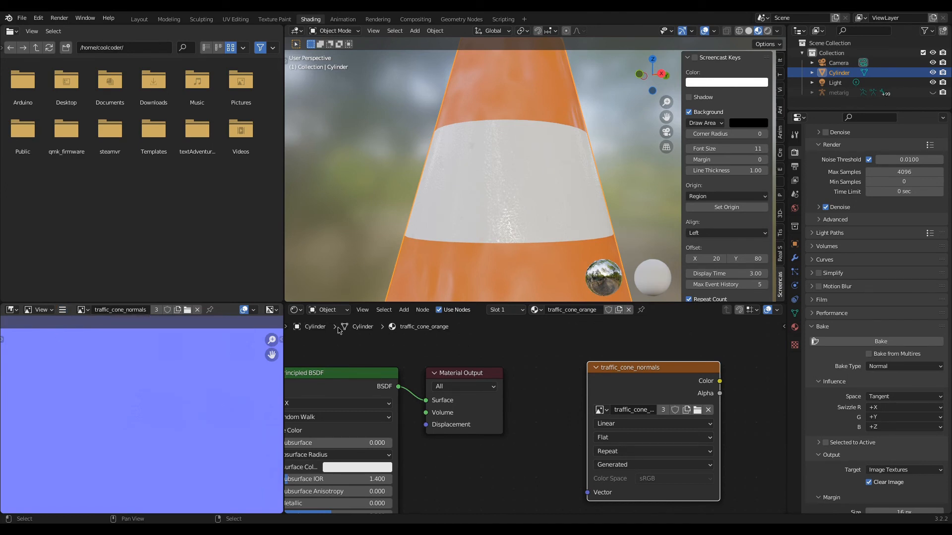
{"action": "left_click", "coordinate": [697, 410]}
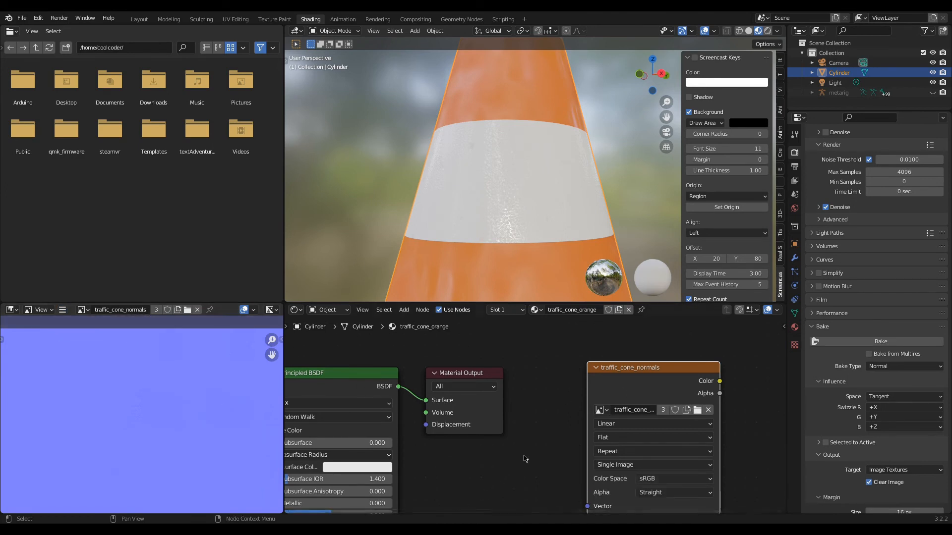
Examine the saved normals image and the fine bumps on the cone's white reflective stripe up close.
{"action": "scroll", "coordinate": [181, 348], "scroll_direction": "down", "scroll_amount": 4}
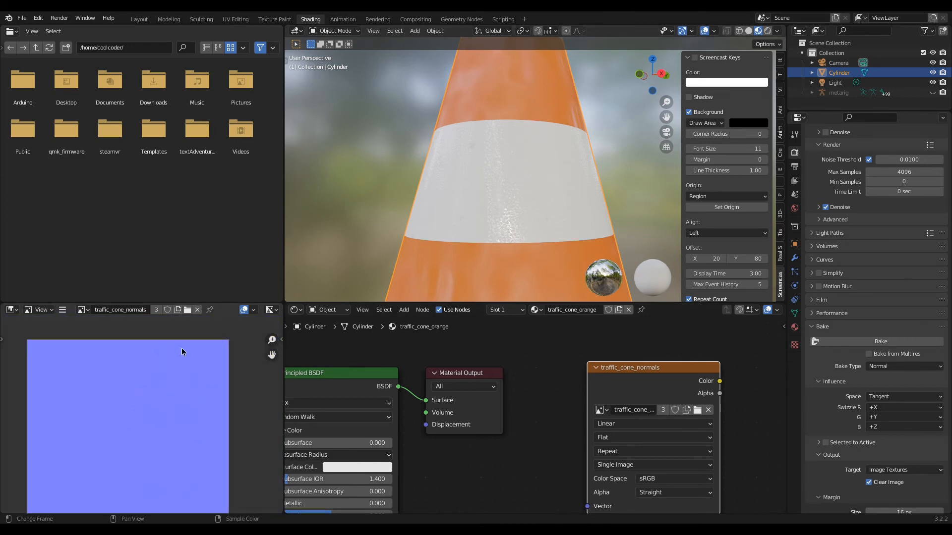
{"action": "scroll", "coordinate": [167, 360], "scroll_direction": "up", "scroll_amount": 4}
{"action": "scroll", "coordinate": [148, 368], "scroll_direction": "down", "scroll_amount": 3}
{"action": "scroll", "coordinate": [137, 375], "scroll_direction": "up", "scroll_amount": 2}
{"action": "scroll", "coordinate": [461, 219], "scroll_direction": "down", "scroll_amount": 5}
{"action": "scroll", "coordinate": [459, 219], "scroll_direction": "up", "scroll_amount": 2}
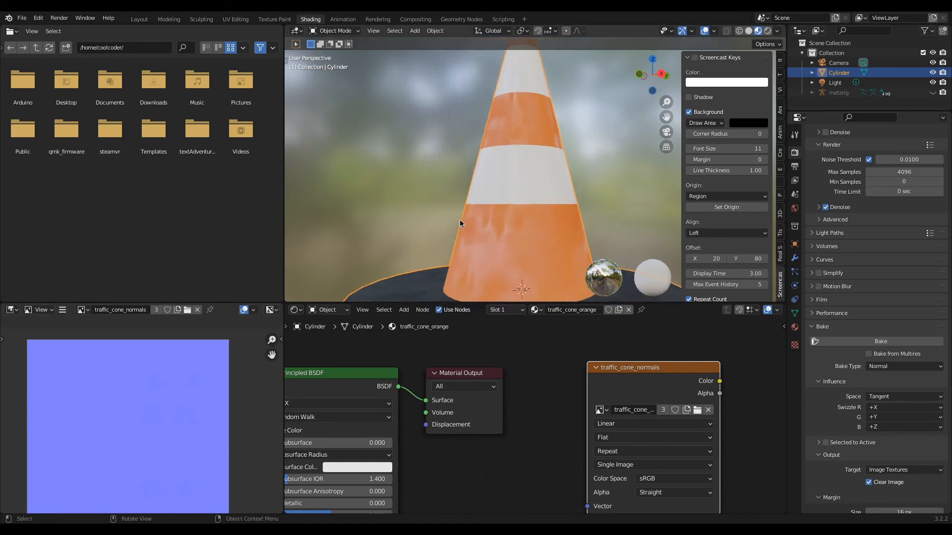
{"action": "scroll", "coordinate": [460, 219], "scroll_direction": "up", "scroll_amount": 1}
{"action": "scroll", "coordinate": [459, 221], "scroll_direction": "down", "scroll_amount": 2}
{"action": "scroll", "coordinate": [489, 189], "scroll_direction": "up", "scroll_amount": 5}
{"action": "mouse_move", "coordinate": [489, 189]}
{"action": "middle_mouse_down"}
{"action": "mouse_move", "coordinate": [490, 213]}
{"action": "mouse_move", "coordinate": [497, 188]}
{"action": "middle_mouse_up"}
{"action": "scroll", "coordinate": [498, 187], "scroll_direction": "up", "scroll_amount": 3}
{"action": "scroll", "coordinate": [497, 188], "scroll_direction": "down", "scroll_amount": 1}
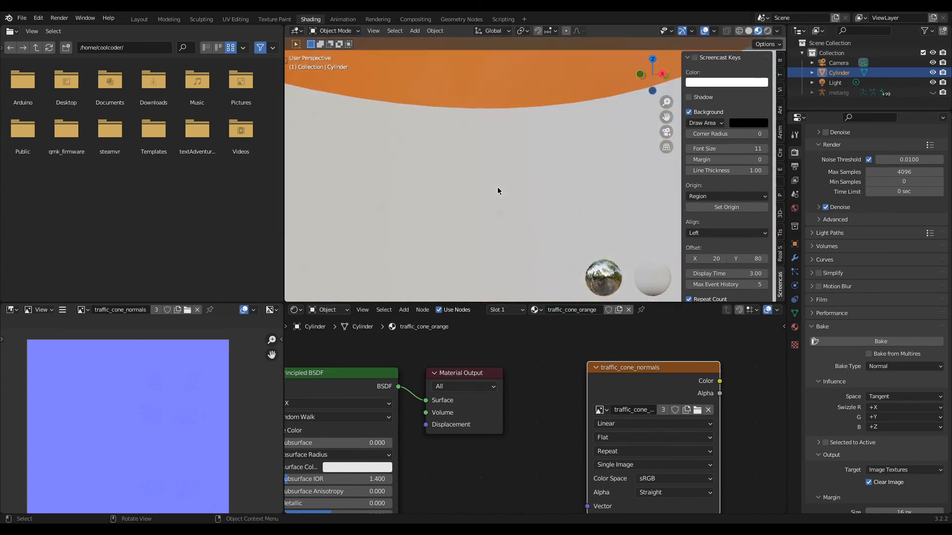
{"action": "scroll", "coordinate": [498, 188], "scroll_direction": "up", "scroll_amount": 2}
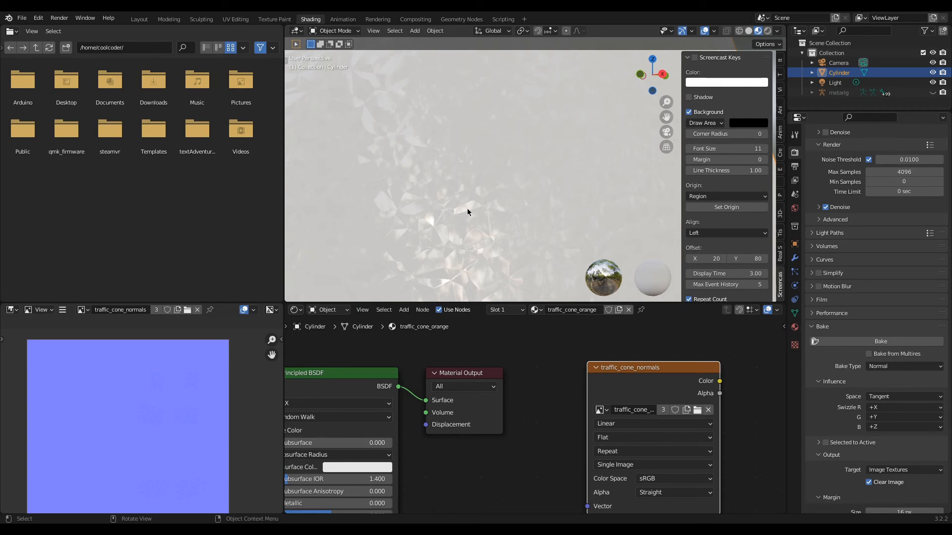
{"action": "scroll", "coordinate": [467, 212], "scroll_direction": "down", "scroll_amount": 4}
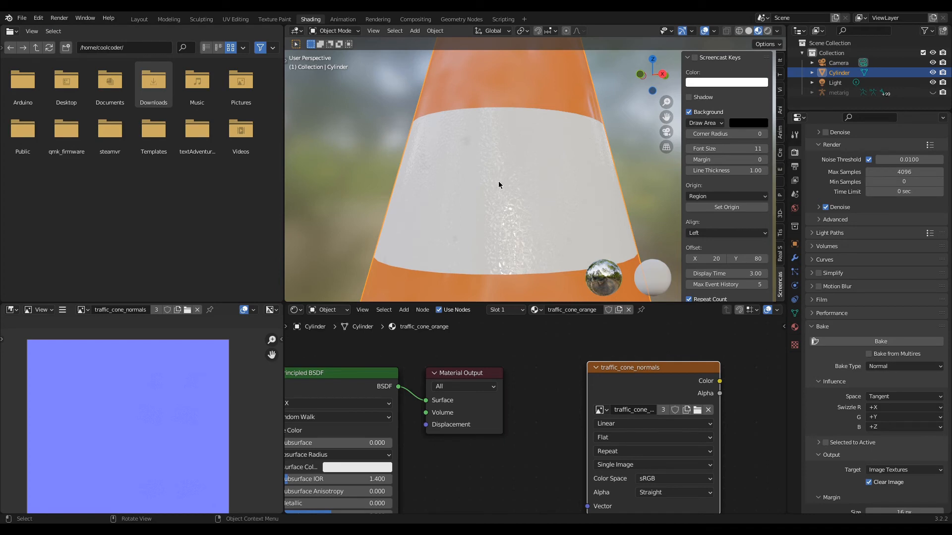
Save the traffic_cone.blend project and export the cone in Wavefront (.obj) format.
{"action": "key", "text": "ctrl+s"}
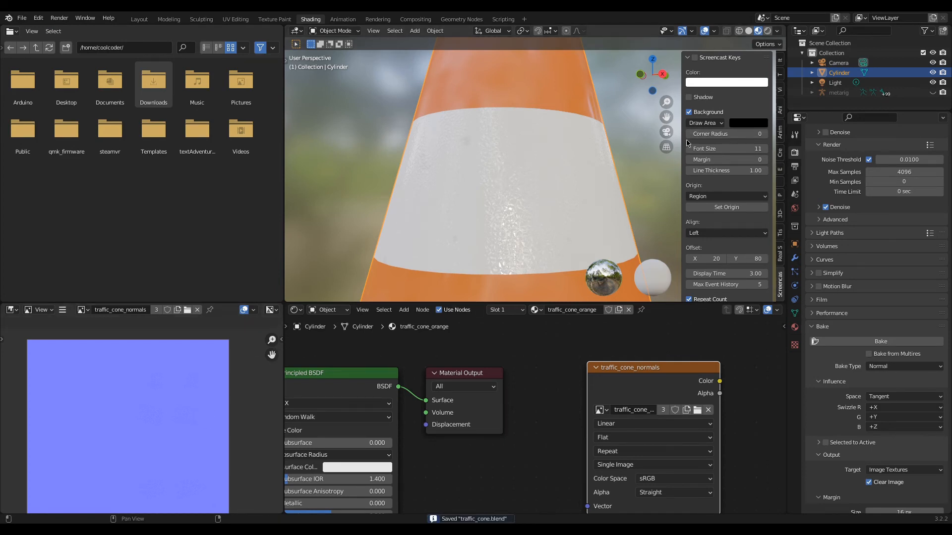
{"action": "scroll", "coordinate": [523, 236], "scroll_direction": "down", "scroll_amount": 1}
{"action": "scroll", "coordinate": [524, 237], "scroll_direction": "down", "scroll_amount": 2}
{"action": "scroll", "coordinate": [524, 240], "scroll_direction": "down", "scroll_amount": 2}
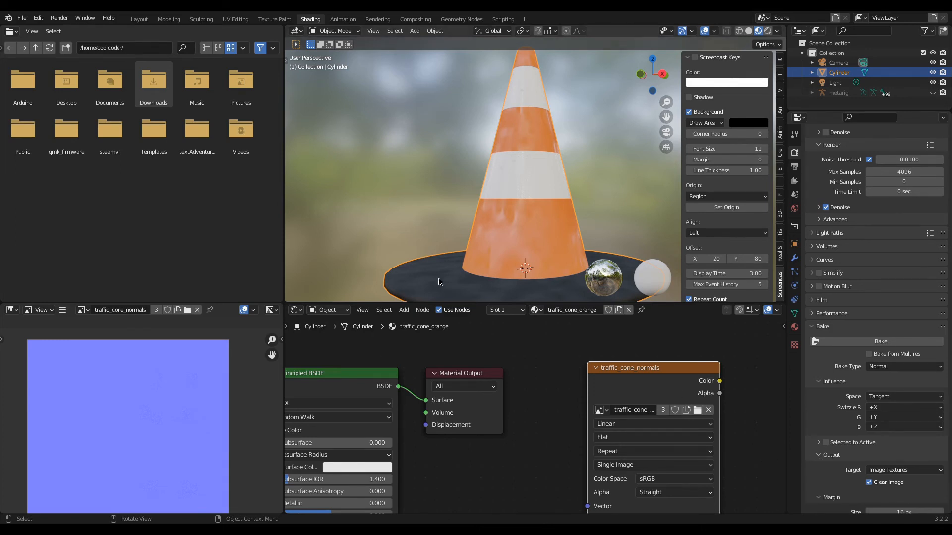
{"action": "scroll", "coordinate": [560, 114], "scroll_direction": "down", "scroll_amount": 3}
{"action": "scroll", "coordinate": [559, 116], "scroll_direction": "up", "scroll_amount": 2}
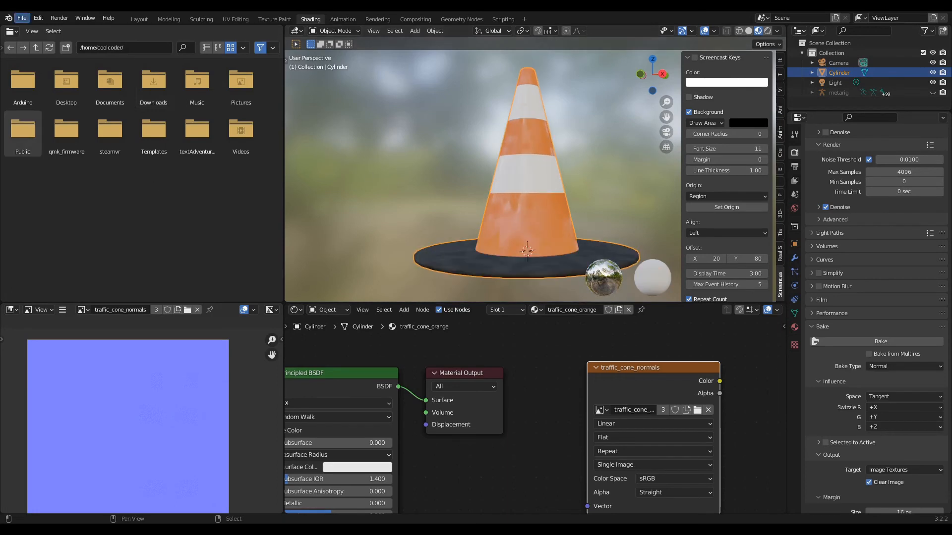
{"action": "left_click", "coordinate": [23, 19]}
{"action": "mouse_move", "coordinate": [68, 154]}
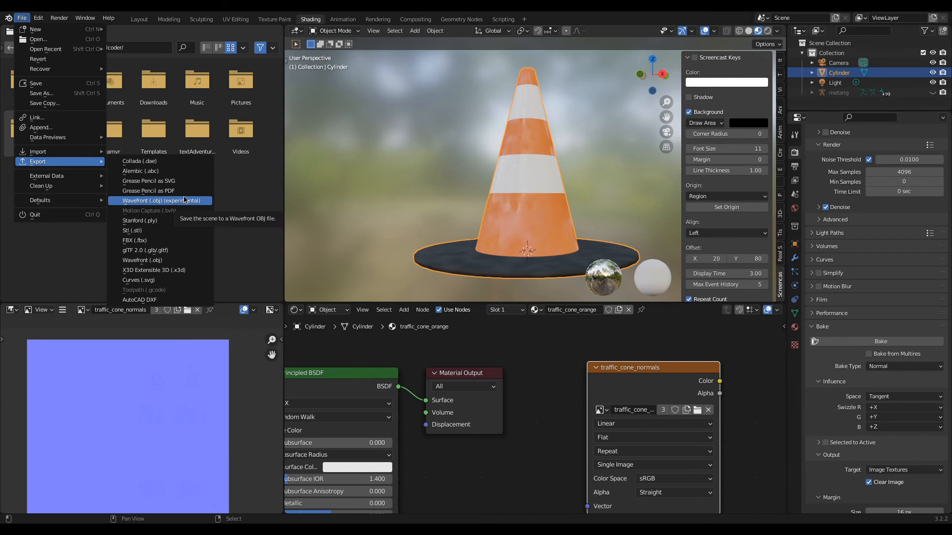
{"action": "left_click", "coordinate": [161, 260]}
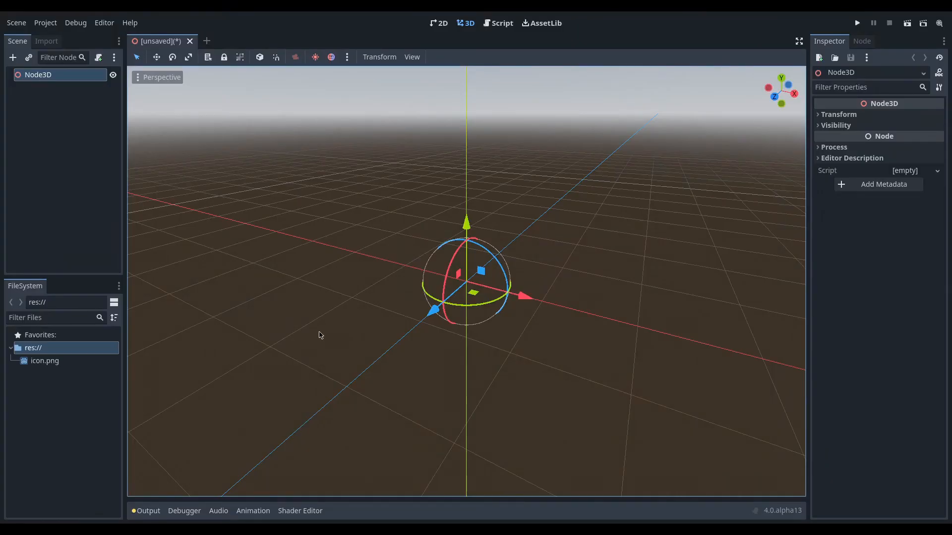
Switch to Godot and look over the traffic cone model and texture files in the project folder.
{"action": "scroll", "coordinate": [384, 336], "scroll_direction": "down", "scroll_amount": 2}
{"action": "mouse_move", "coordinate": [384, 337]}
{"action": "middle_mouse_down"}
{"action": "mouse_move", "coordinate": [410, 344]}
{"action": "mouse_move", "coordinate": [428, 301]}
{"action": "mouse_move", "coordinate": [421, 325]}
{"action": "mouse_move", "coordinate": [380, 340]}
{"action": "middle_mouse_up"}
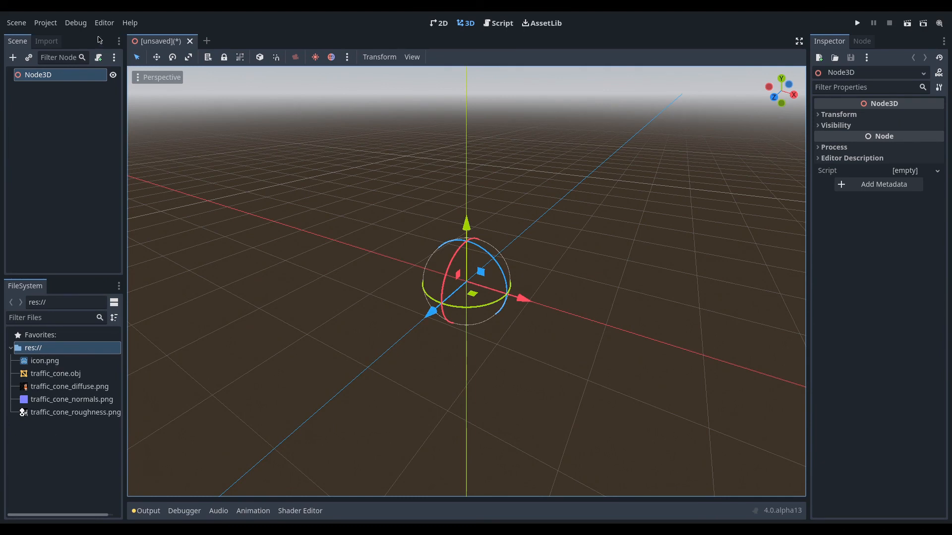
{"action": "left_click", "coordinate": [31, 180]}
{"action": "left_click", "coordinate": [50, 375]}
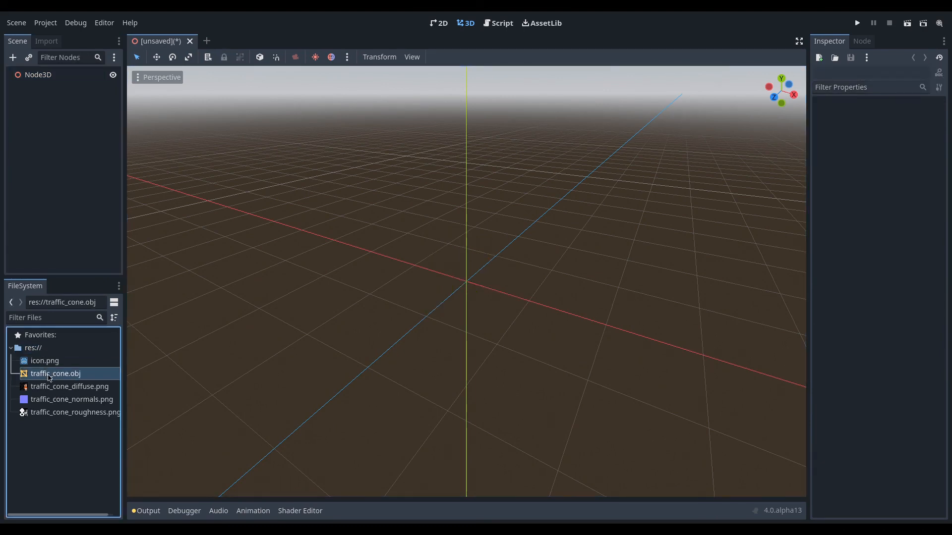
{"action": "left_click", "coordinate": [66, 389]}
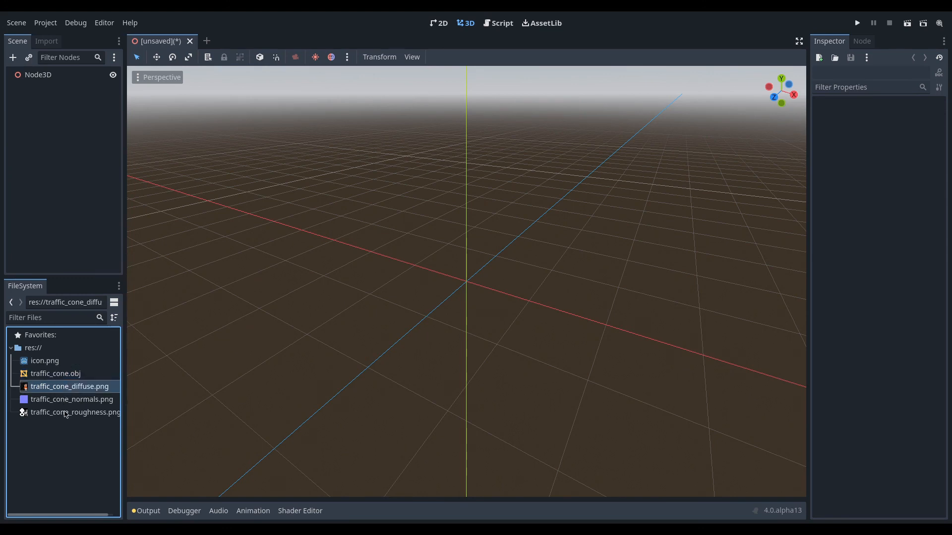
Try to place traffic_cone.obj directly into the scene tree under Node3D.
{"action": "left_click", "coordinate": [62, 373]}
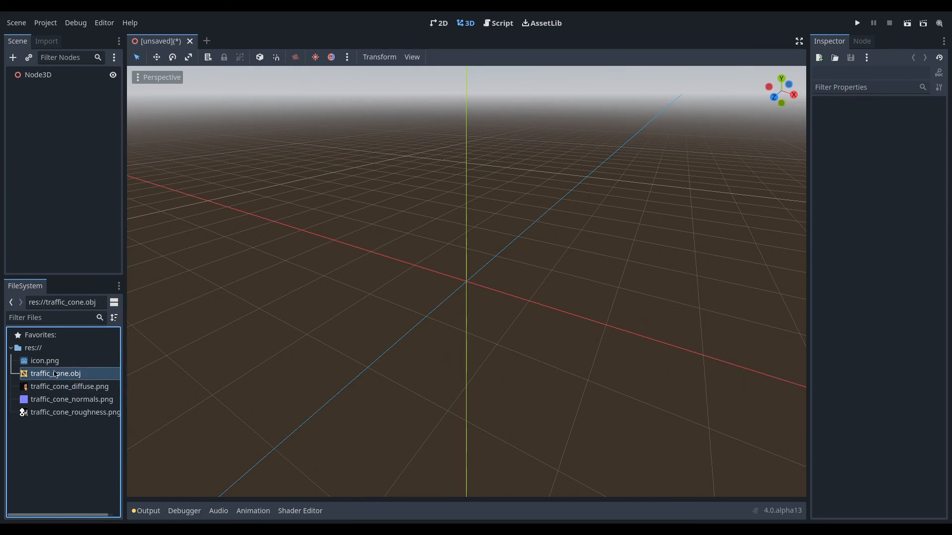
{"action": "left_click_drag", "start_coordinate": [54, 375], "coordinate": [48, 79]}
{"action": "left_click_drag", "start_coordinate": [56, 377], "coordinate": [40, 122]}
Add a MeshInstance3D node under Node3D and assign traffic_cone.obj as its mesh.
{"action": "left_click", "coordinate": [53, 78]}
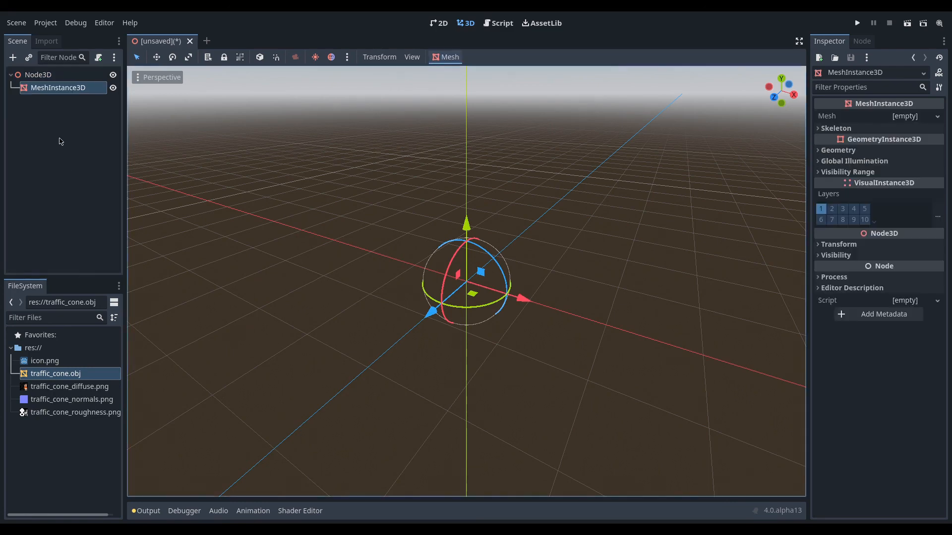
{"action": "left_click", "coordinate": [48, 375]}
{"action": "left_click_drag", "start_coordinate": [889, 91], "coordinate": [905, 116]}
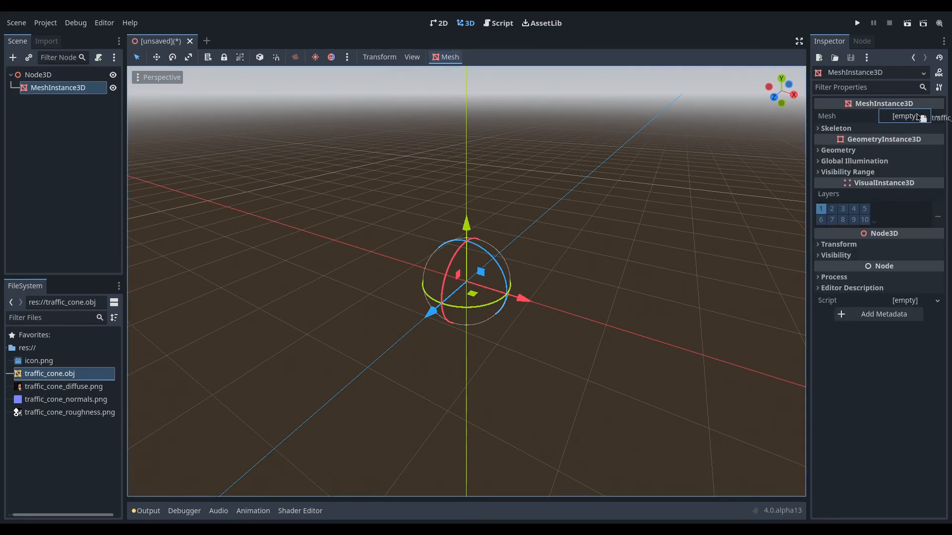
{"action": "scroll", "coordinate": [428, 276], "scroll_direction": "up", "scroll_amount": 1}
{"action": "scroll", "coordinate": [428, 279], "scroll_direction": "up", "scroll_amount": 12}
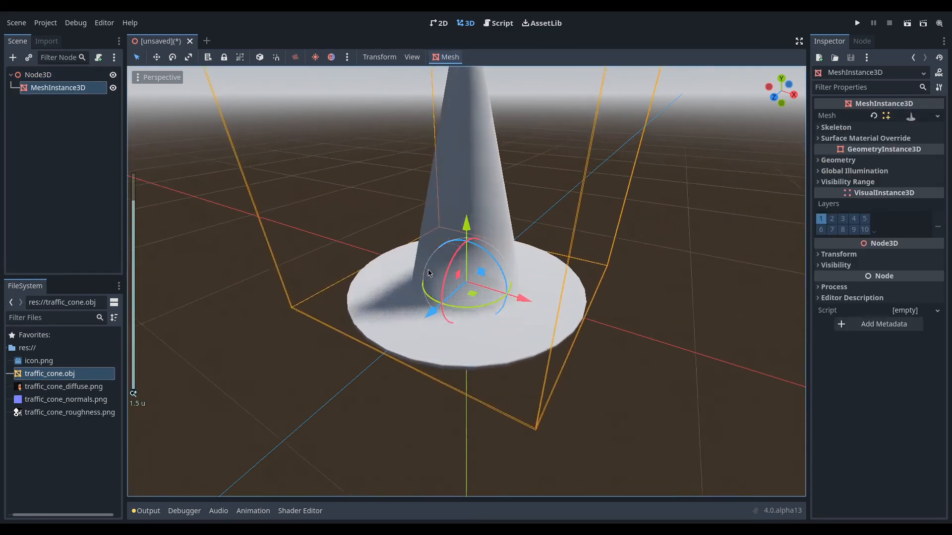
Look over the baked texture files, traffic_cone.obj and the untextured cone up close.
{"action": "scroll", "coordinate": [470, 194], "scroll_direction": "down", "scroll_amount": 1}
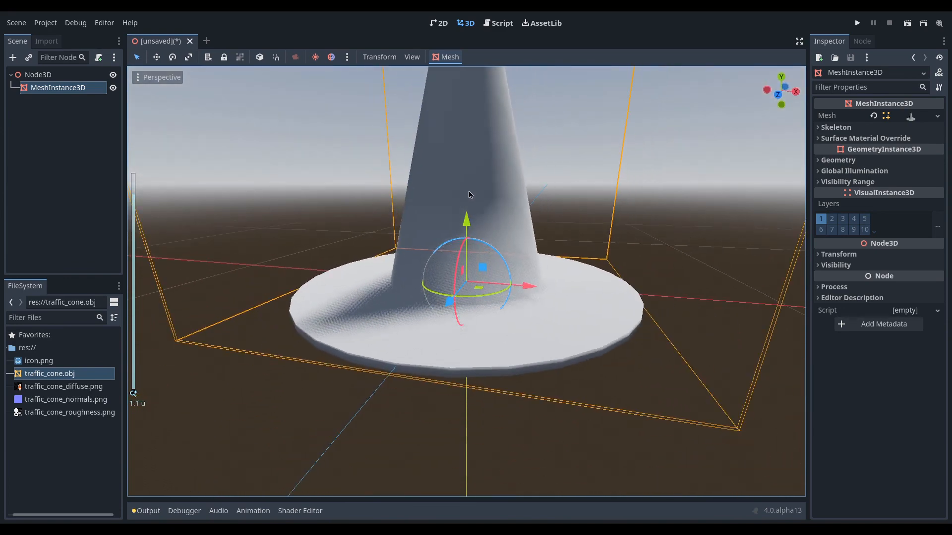
{"action": "left_click", "coordinate": [43, 413]}
{"action": "left_click", "coordinate": [47, 399]}
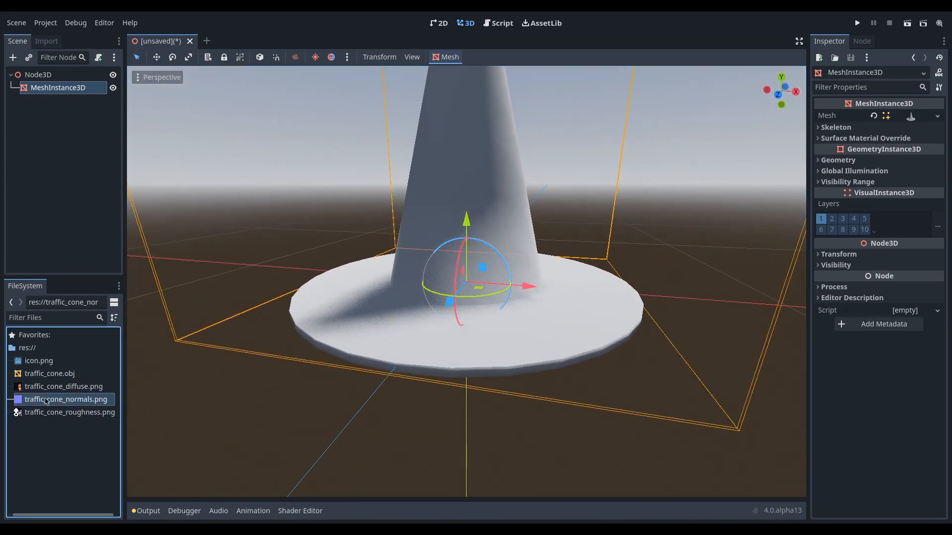
{"action": "left_click", "coordinate": [47, 386]}
{"action": "left_click", "coordinate": [48, 375]}
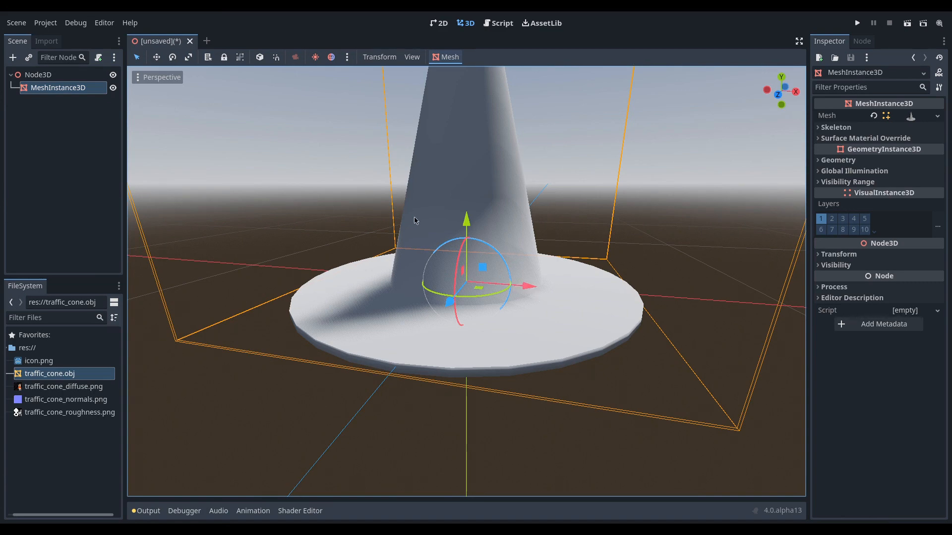
{"action": "scroll", "coordinate": [415, 220], "scroll_direction": "up", "scroll_amount": 10}
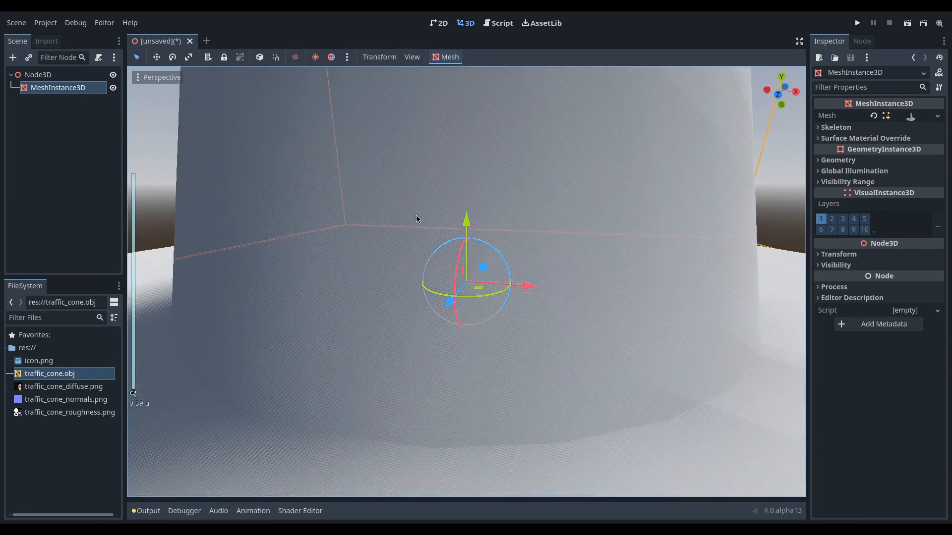
{"action": "scroll", "coordinate": [417, 218], "scroll_direction": "down", "scroll_amount": 10}
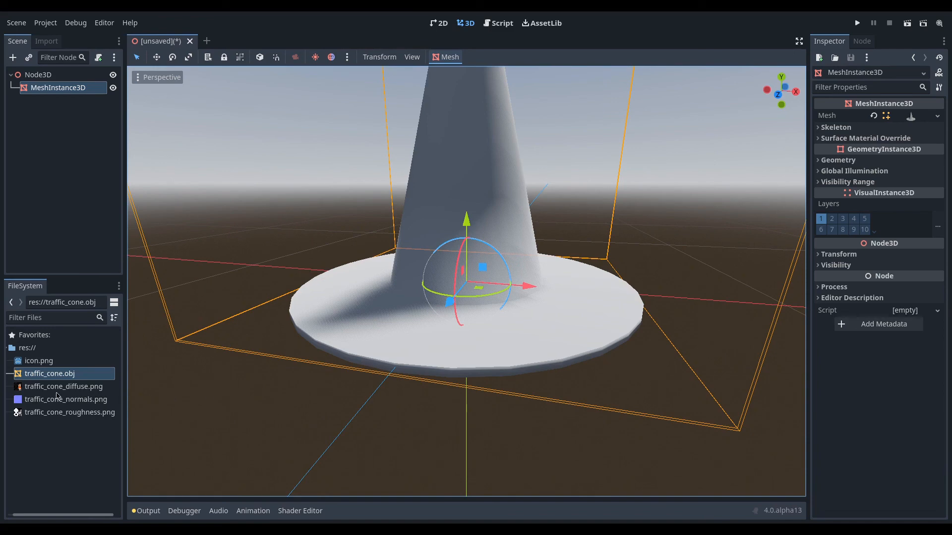
Create a StandardMaterial3D resource named traffic_cone_material.tres in the project folder and assign traffic_cone_diffuse.png as its albedo texture.
{"action": "left_click", "coordinate": [45, 366]}
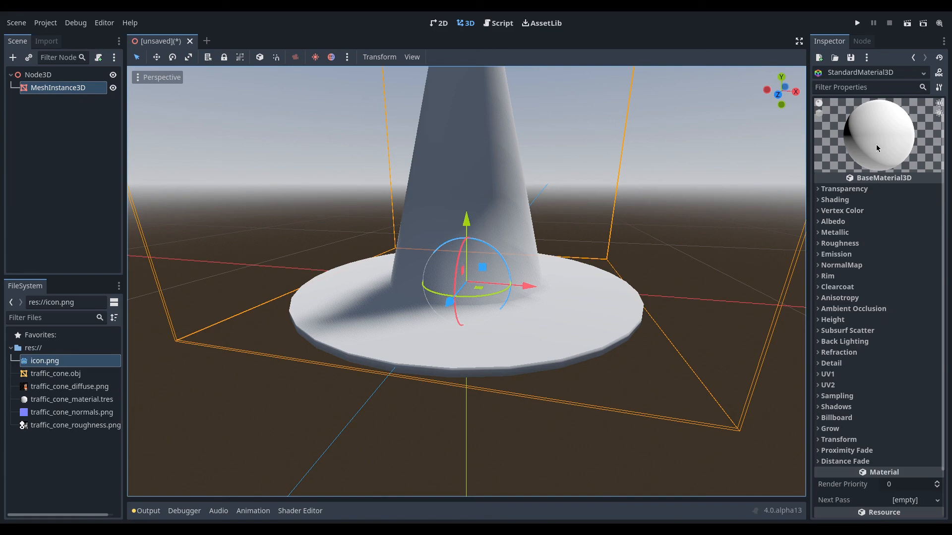
{"action": "left_click", "coordinate": [836, 201]}
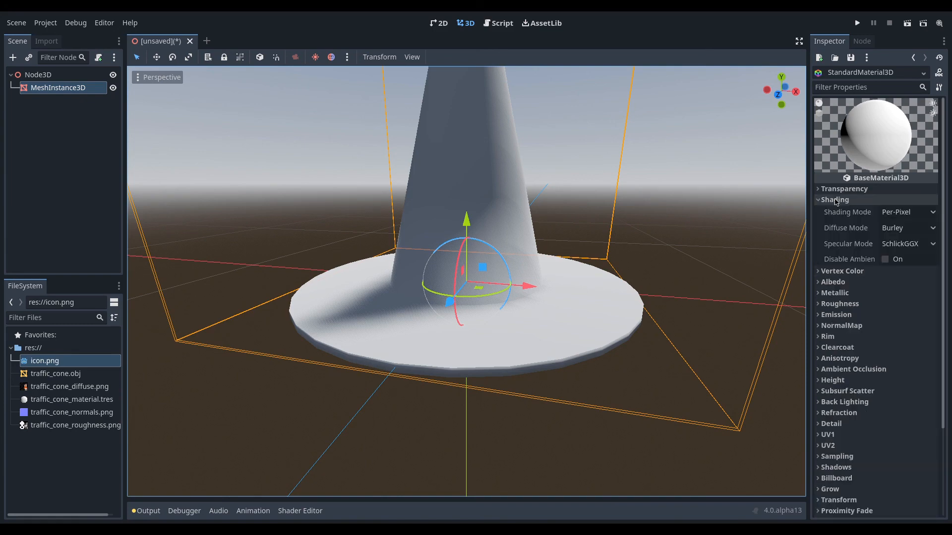
{"action": "left_click", "coordinate": [835, 200]}
{"action": "left_click", "coordinate": [829, 211]}
{"action": "left_click", "coordinate": [828, 210]}
{"action": "left_click", "coordinate": [832, 221]}
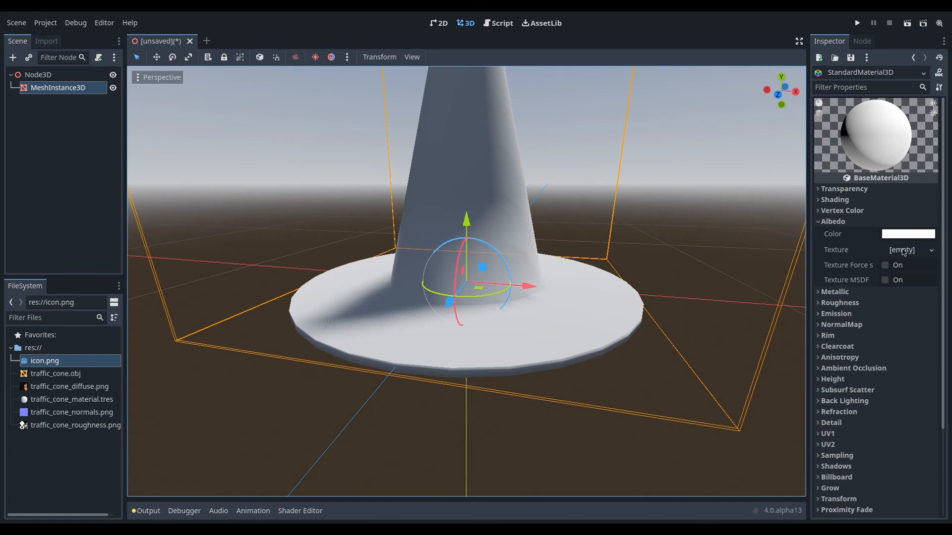
{"action": "left_click_drag", "start_coordinate": [76, 392], "coordinate": [908, 249]}
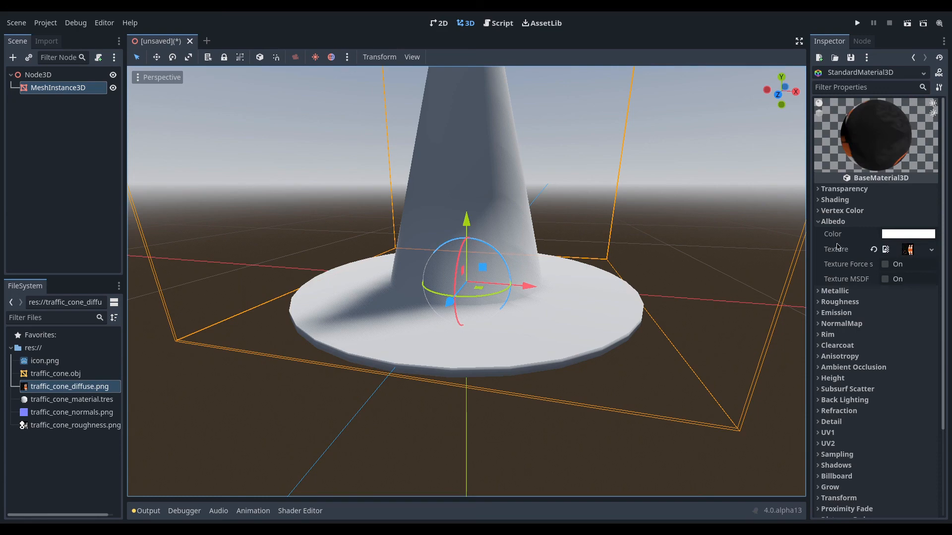
Set traffic_cone_roughness.png as the material's roughness texture and enable its normal map with traffic_cone_normals.png.
{"action": "left_click", "coordinate": [838, 302]}
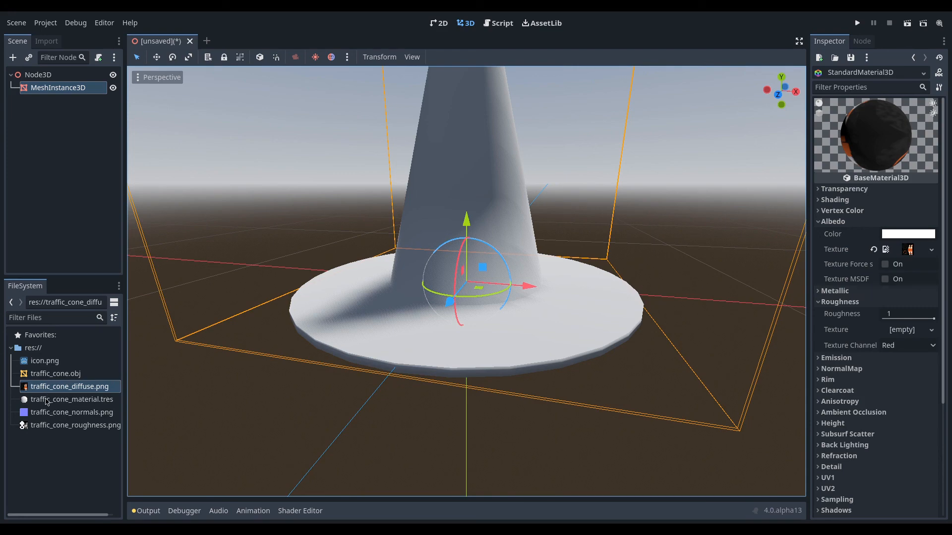
{"action": "left_click_drag", "start_coordinate": [42, 424], "coordinate": [900, 331]}
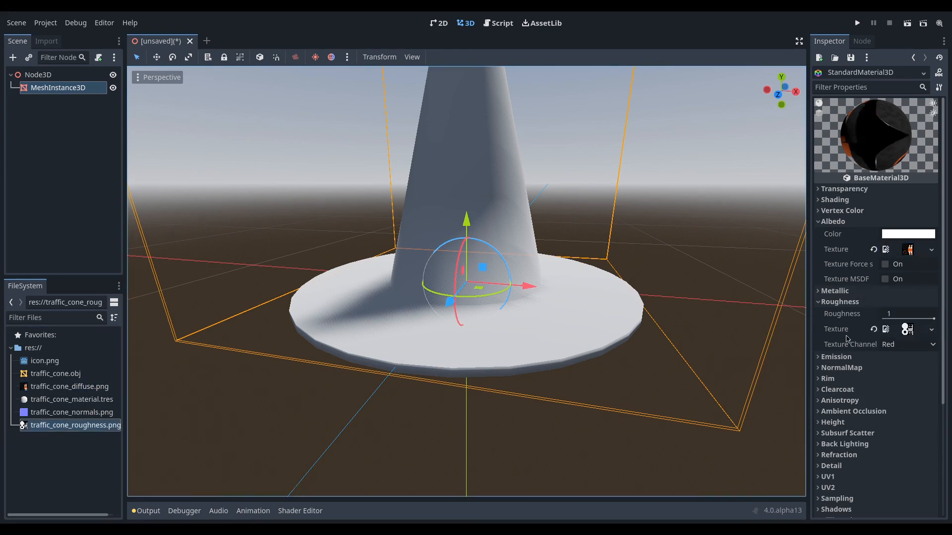
{"action": "left_click", "coordinate": [825, 368]}
{"action": "left_click", "coordinate": [886, 381]}
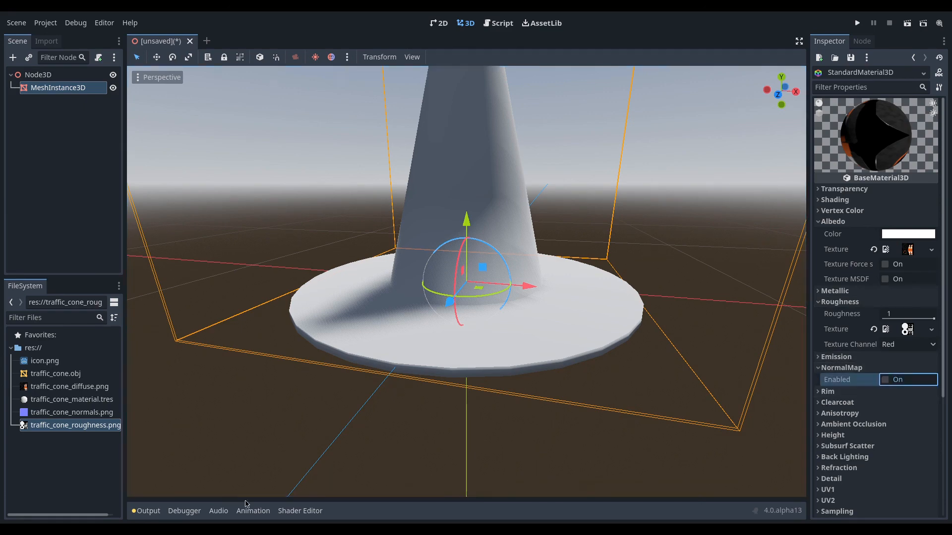
{"action": "left_click_drag", "start_coordinate": [31, 413], "coordinate": [901, 412]}
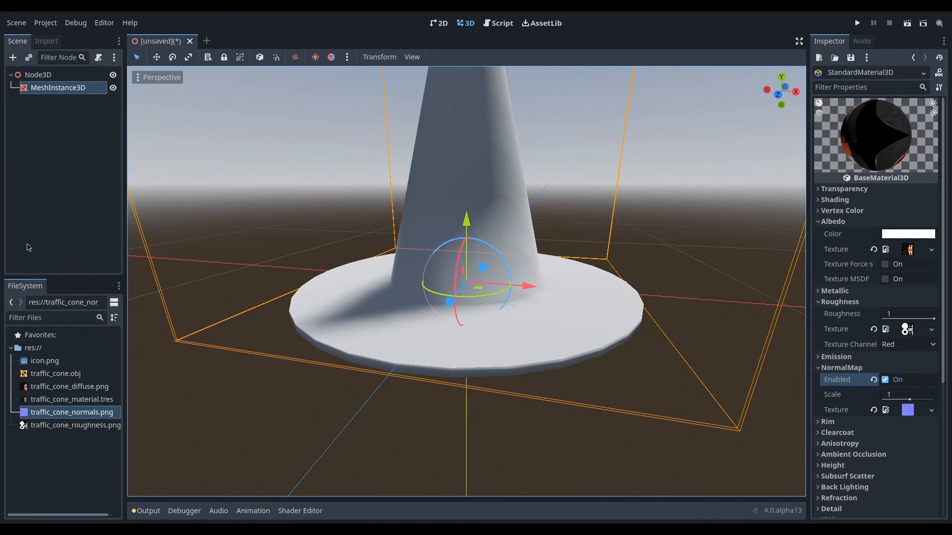
Assign traffic_cone_material.tres as the material of Surface 1, Surface 2 and Surface 3 in the MeshInstance3D's mesh.
{"action": "left_click", "coordinate": [53, 88]}
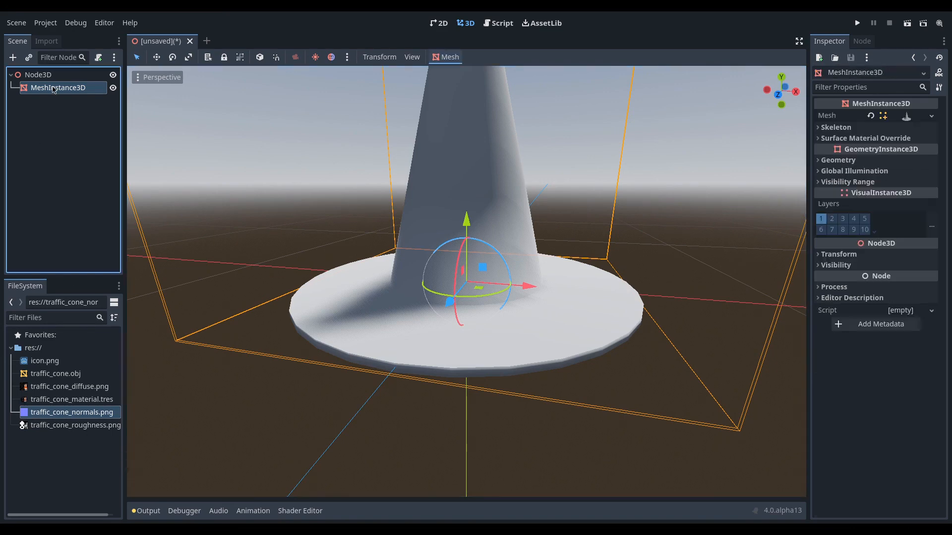
{"action": "left_click", "coordinate": [823, 139]}
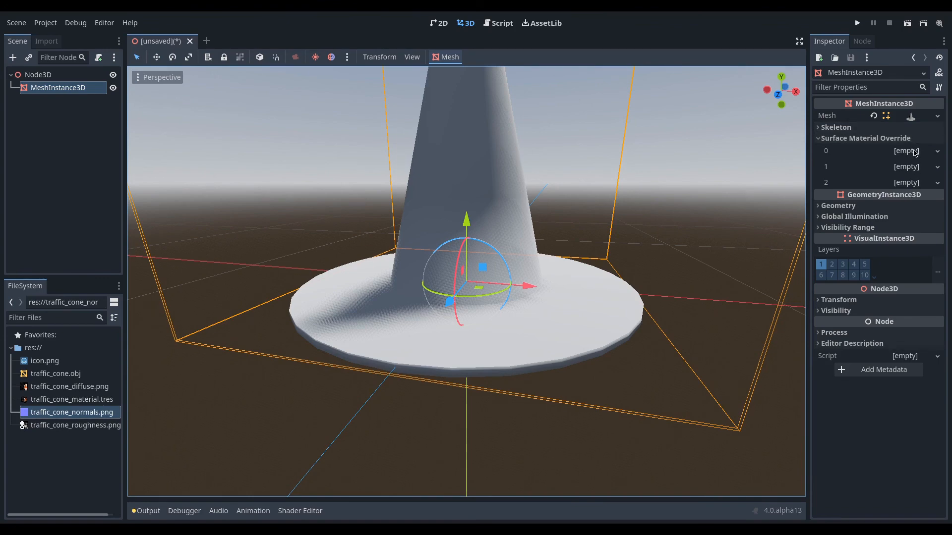
{"action": "left_click", "coordinate": [910, 118]}
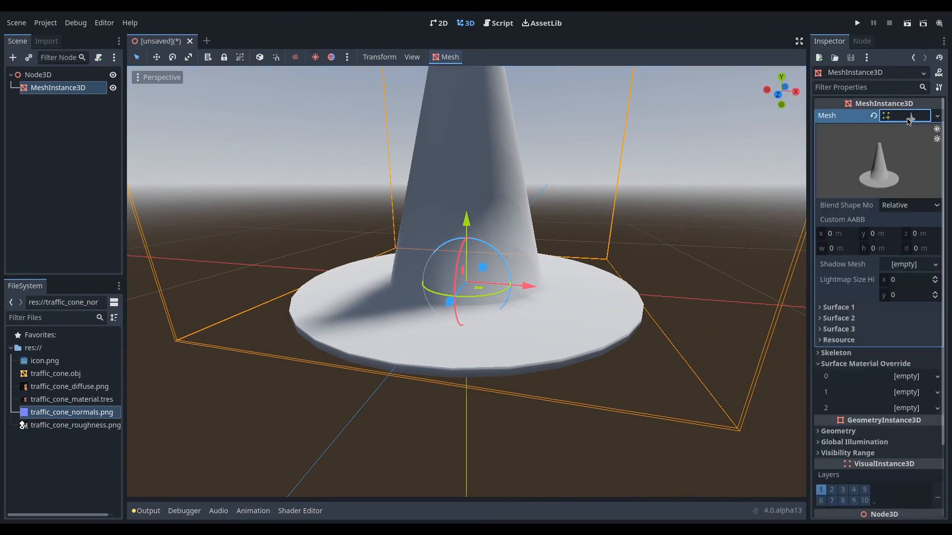
{"action": "left_click", "coordinate": [848, 317]}
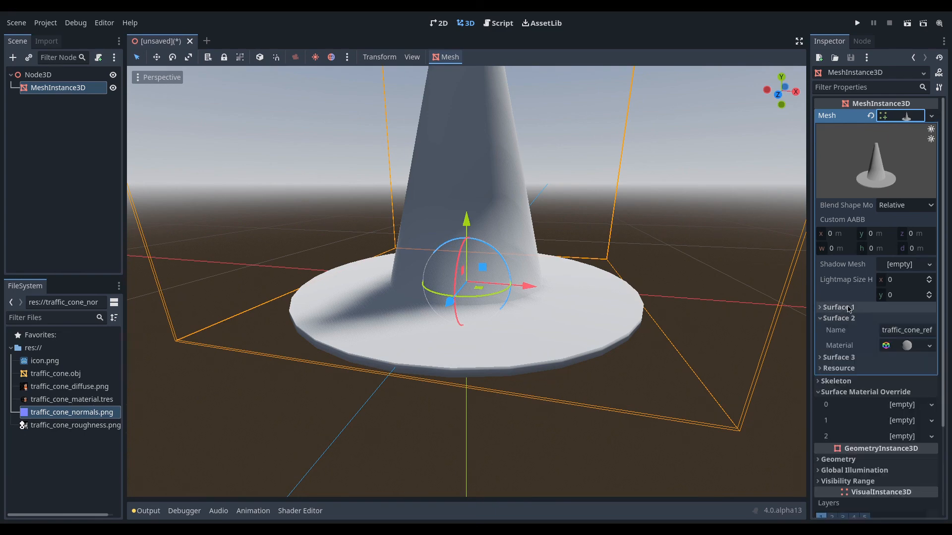
{"action": "left_click", "coordinate": [849, 308]}
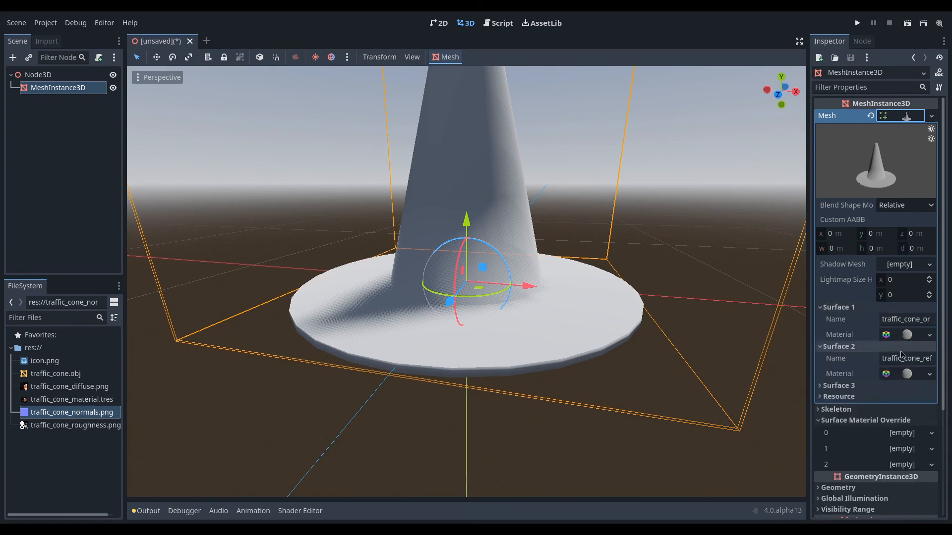
{"action": "left_click", "coordinate": [838, 385]}
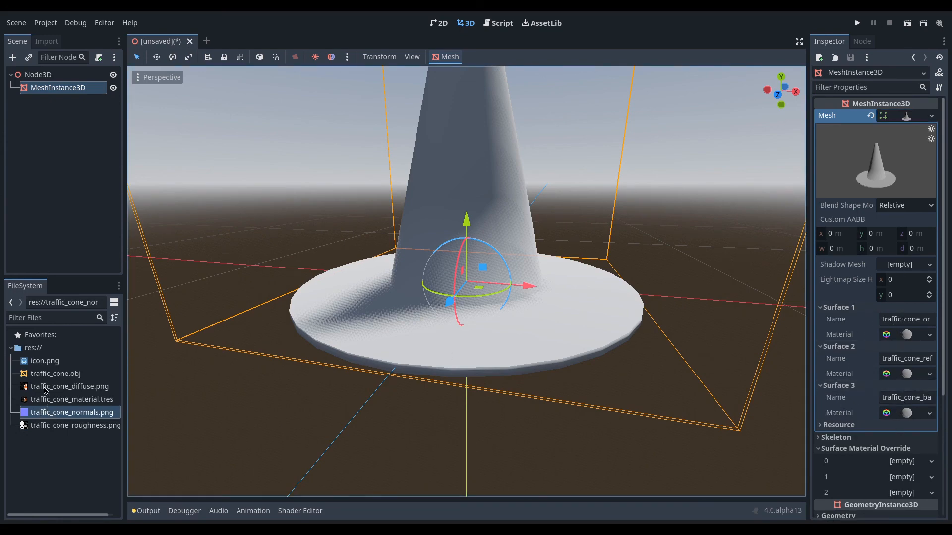
{"action": "left_click_drag", "start_coordinate": [54, 426], "coordinate": [895, 334]}
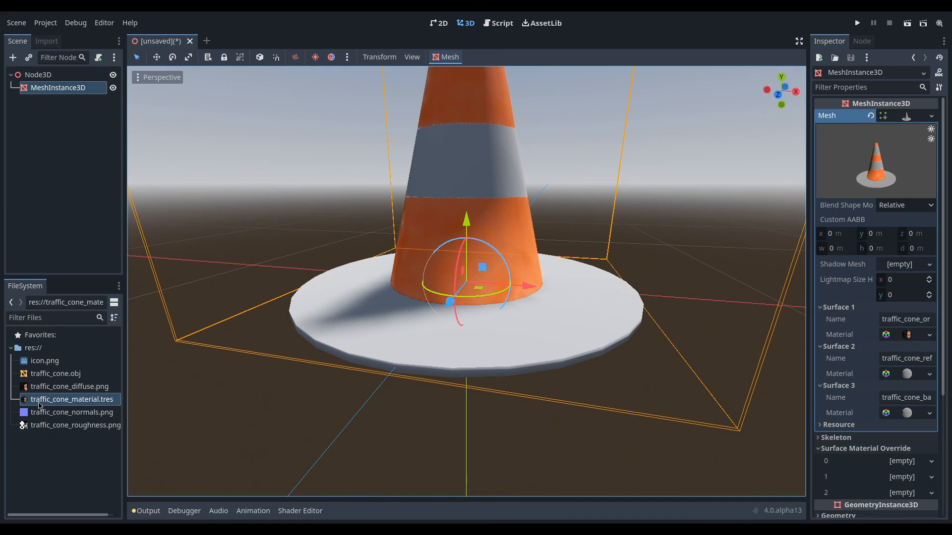
{"action": "left_click_drag", "start_coordinate": [40, 406], "coordinate": [888, 380]}
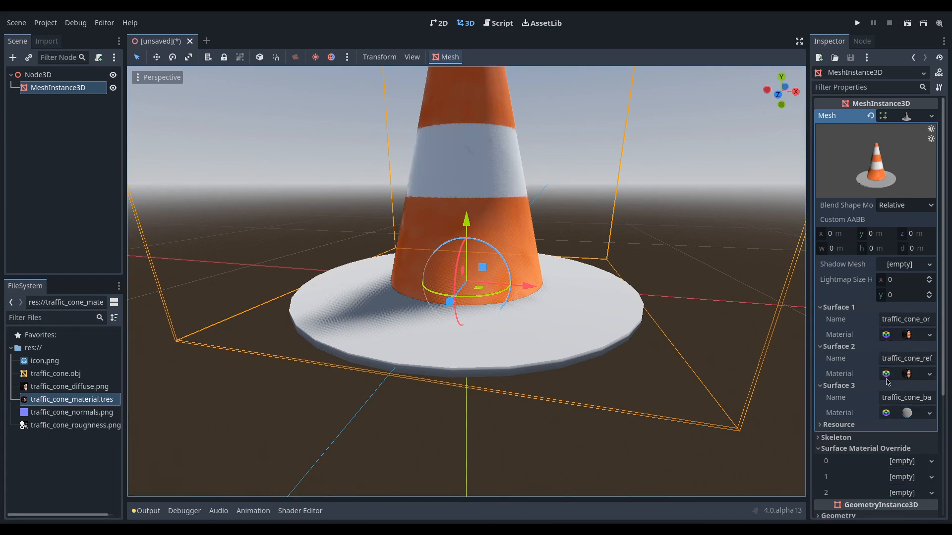
{"action": "left_click_drag", "start_coordinate": [37, 400], "coordinate": [909, 414]}
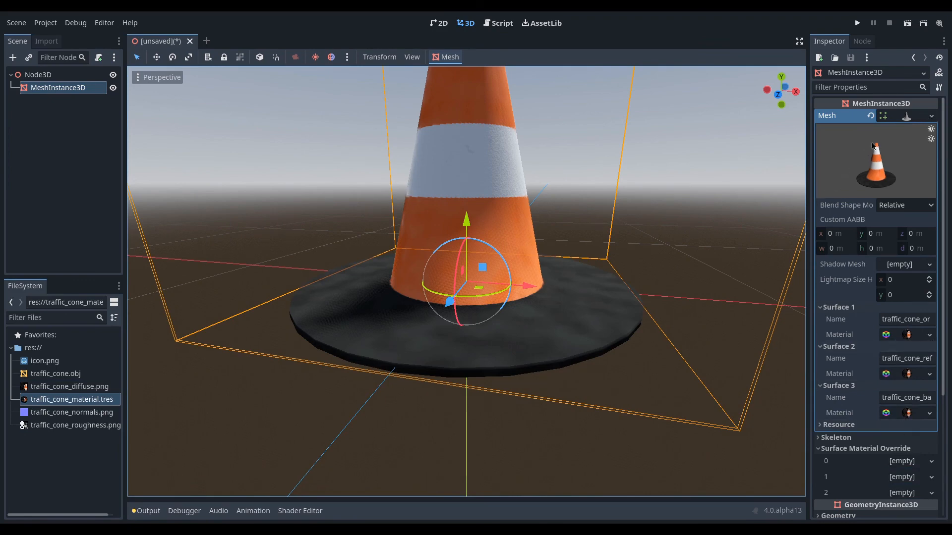
Examine the textured cone from all sides, checking the orange and white bands, their edges and the black base up close.
{"action": "middle_click_drag", "start_coordinate": [448, 265], "coordinate": [515, 313]}
{"action": "scroll", "coordinate": [450, 114], "scroll_direction": "up", "scroll_amount": 6}
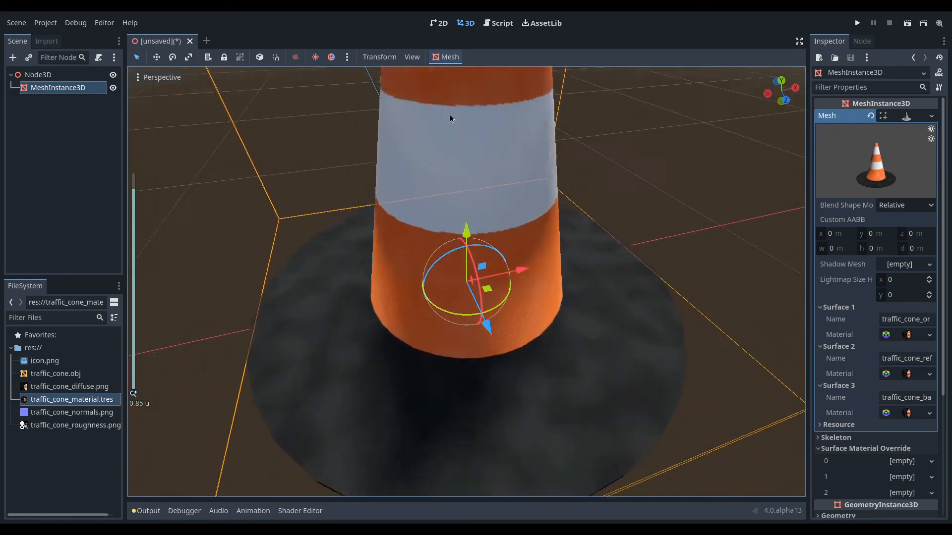
{"action": "middle_click_drag", "start_coordinate": [434, 168], "coordinate": [497, 196]}
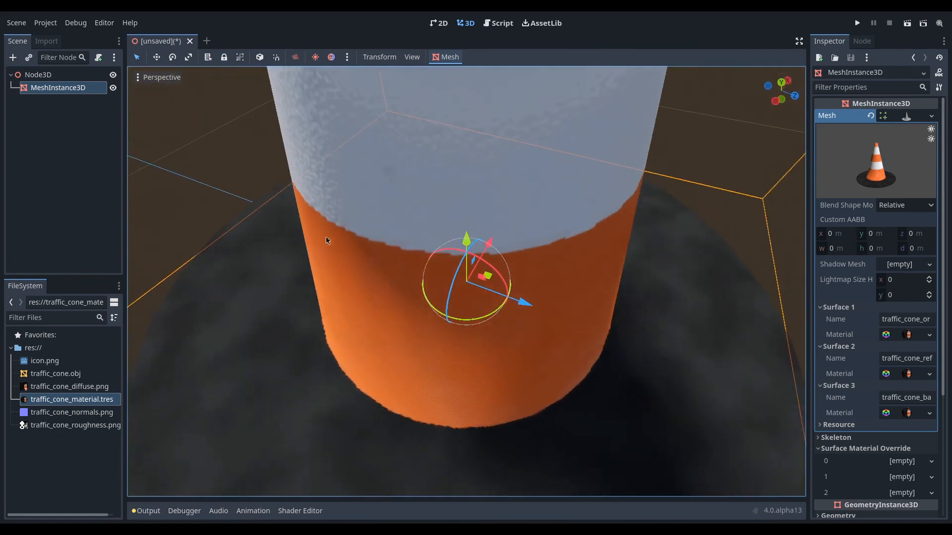
{"action": "scroll", "coordinate": [326, 238], "scroll_direction": "down", "scroll_amount": 4}
{"action": "middle_click_drag", "start_coordinate": [332, 237], "coordinate": [442, 237]}
{"action": "middle_click_drag", "start_coordinate": [511, 140], "coordinate": [340, 183]}
{"action": "scroll", "coordinate": [384, 277], "scroll_direction": "down", "scroll_amount": 6}
{"action": "middle_click_drag", "start_coordinate": [385, 277], "coordinate": [414, 203]}
{"action": "middle_click_drag", "start_coordinate": [558, 176], "coordinate": [382, 86]}
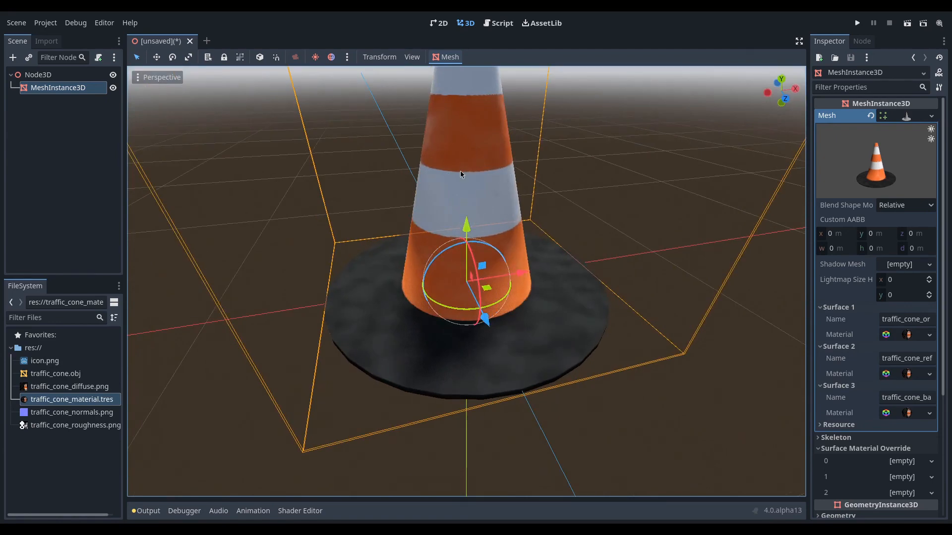
{"action": "middle_click_drag", "start_coordinate": [457, 173], "coordinate": [520, 247]}
{"action": "scroll", "coordinate": [496, 203], "scroll_direction": "up", "scroll_amount": 5}
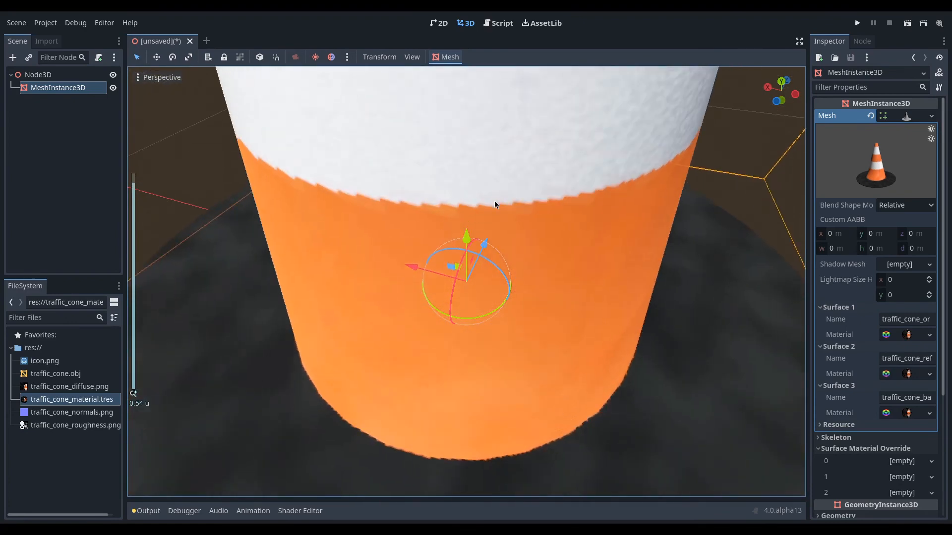
{"action": "middle_click_drag", "start_coordinate": [492, 201], "coordinate": [442, 122]}
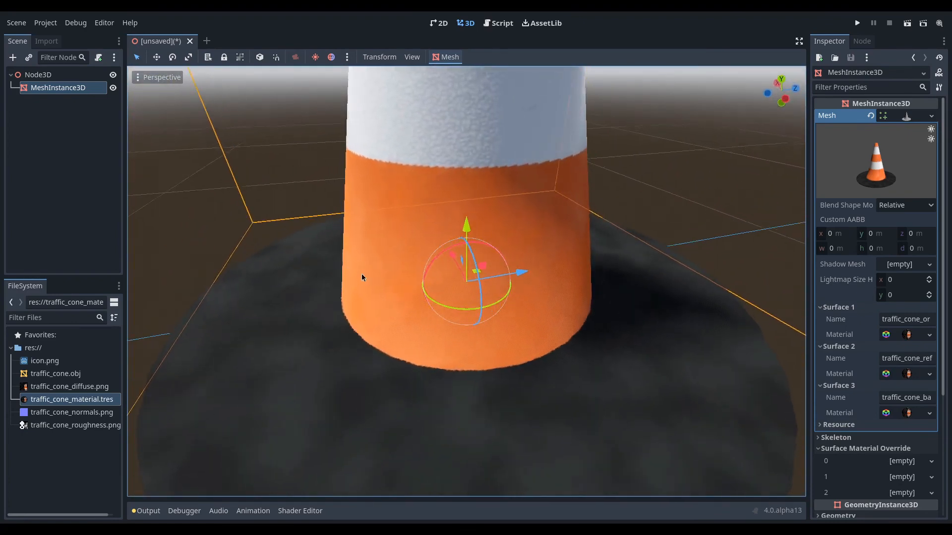
{"action": "middle_click_drag", "start_coordinate": [362, 276], "coordinate": [473, 106]}
{"action": "scroll", "coordinate": [459, 132], "scroll_direction": "up", "scroll_amount": 5}
{"action": "scroll", "coordinate": [459, 130], "scroll_direction": "down", "scroll_amount": 5}
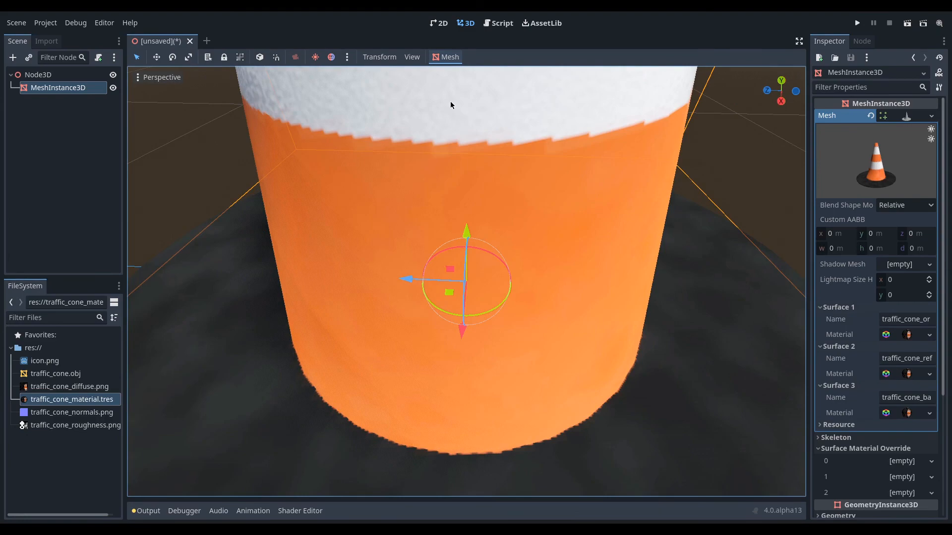
{"action": "scroll", "coordinate": [454, 103], "scroll_direction": "down", "scroll_amount": 8}
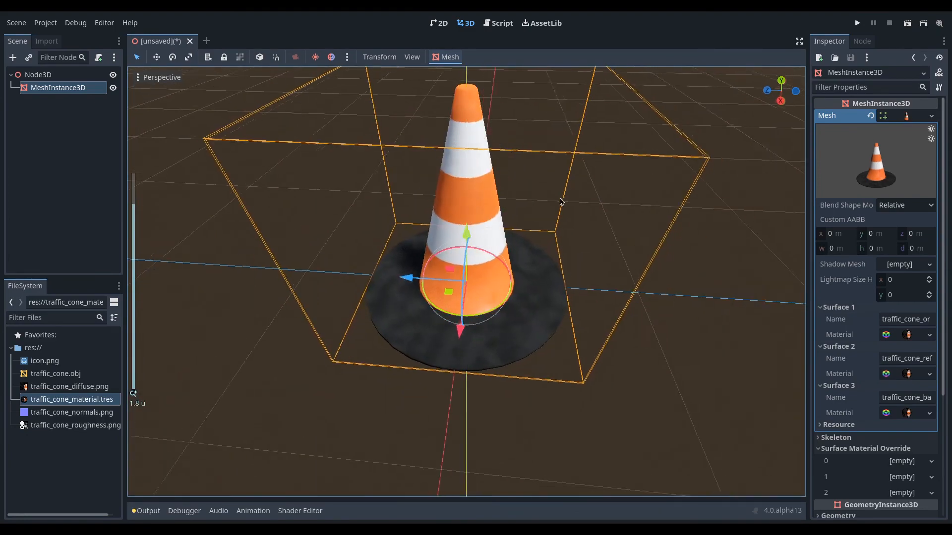
{"action": "middle_click_drag", "start_coordinate": [560, 202], "coordinate": [485, 150]}
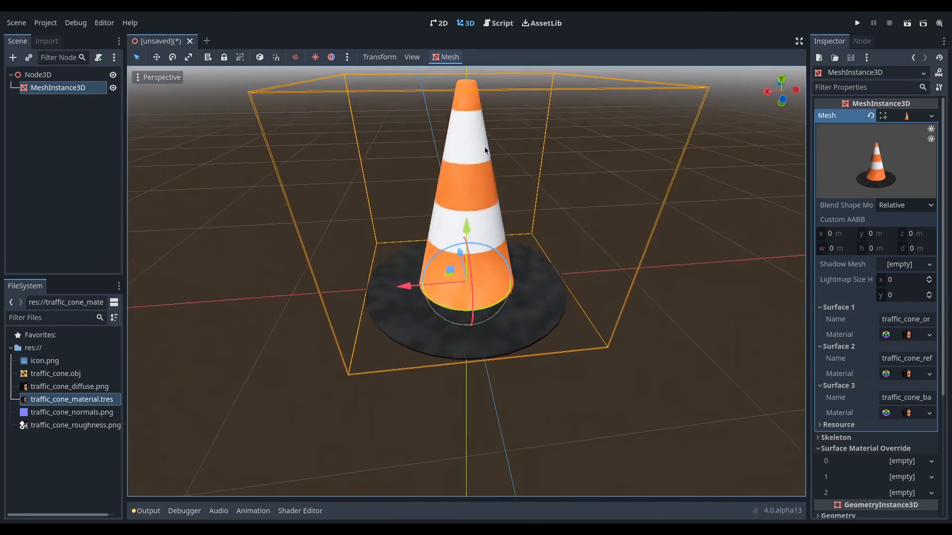
{"action": "middle_click_drag", "start_coordinate": [484, 299], "coordinate": [452, 355]}
{"action": "scroll", "coordinate": [388, 372], "scroll_direction": "up", "scroll_amount": 10}
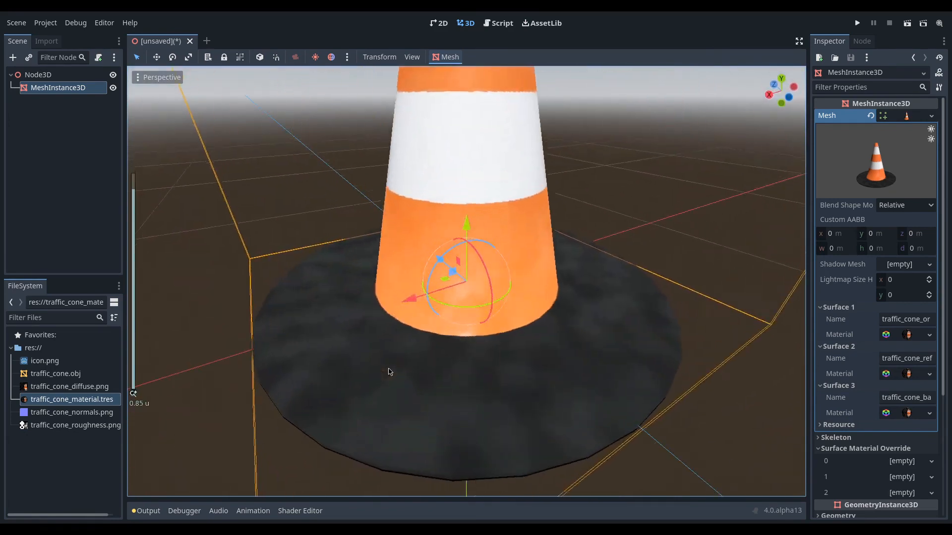
{"action": "scroll", "coordinate": [388, 371], "scroll_direction": "up", "scroll_amount": 3}
{"action": "scroll", "coordinate": [389, 371], "scroll_direction": "down", "scroll_amount": 4}
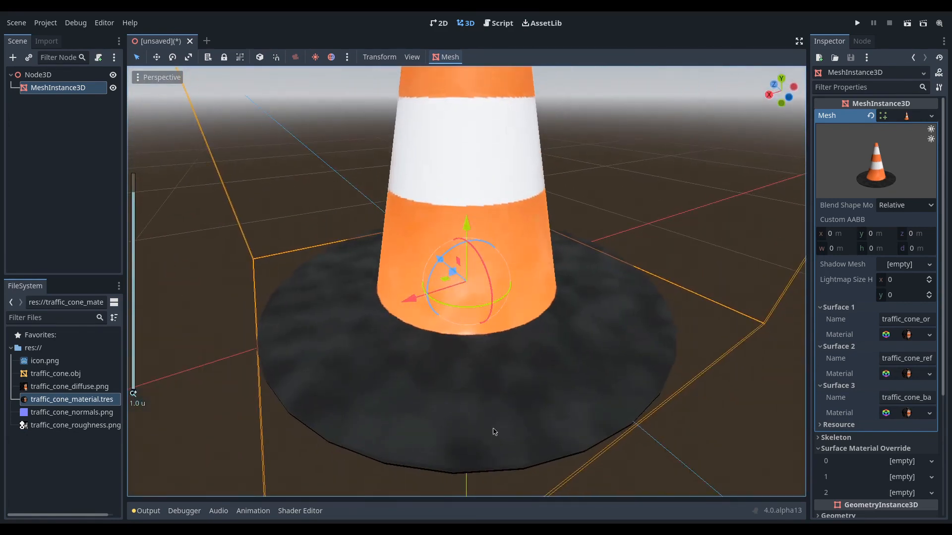
{"action": "middle_click_drag", "start_coordinate": [692, 335], "coordinate": [510, 335]}
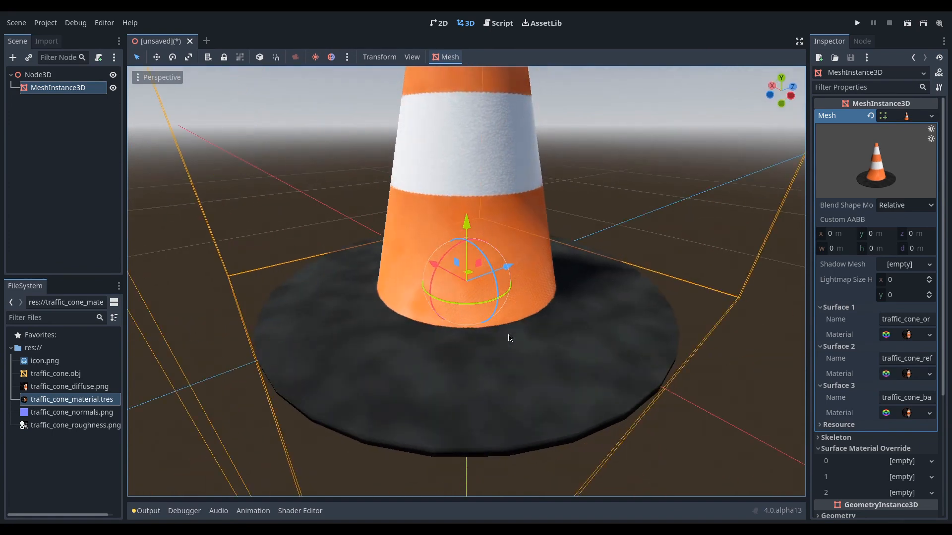